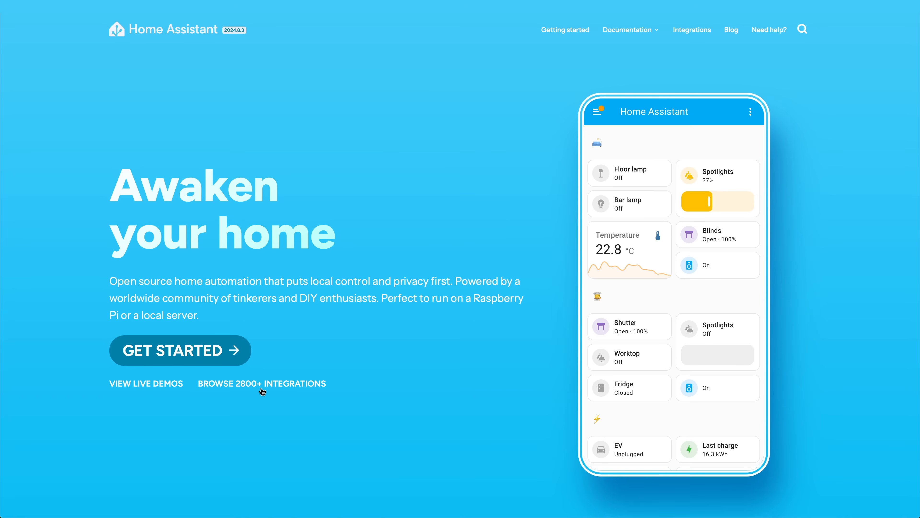
Step: Browse the Network category of the Home Assistant integrations catalogue and replace the integration search text
click(262, 389)
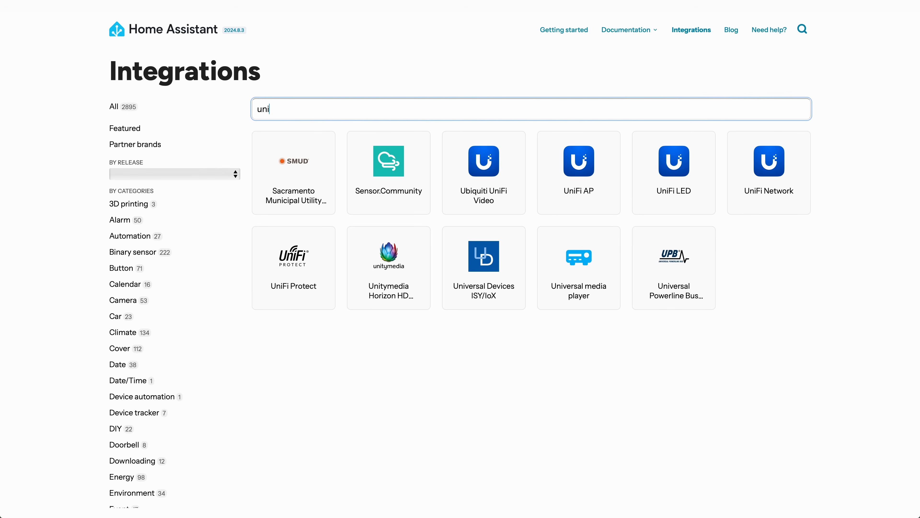
key(BackSpace)
key(BackSpace)
key(BackSpace)
text(m)
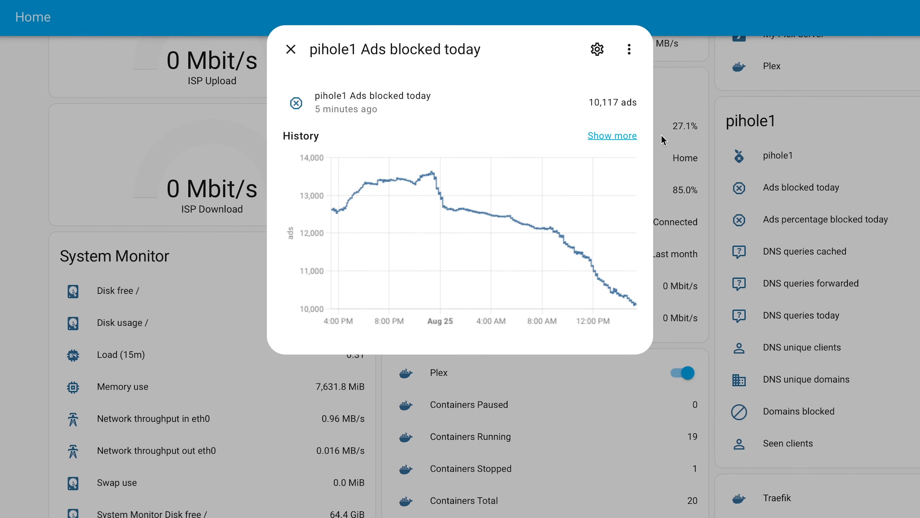
Step: Open the full history of pihole1 Ads blocked today, and check the ISP Download gauge and My Plex Server sensor
click(626, 135)
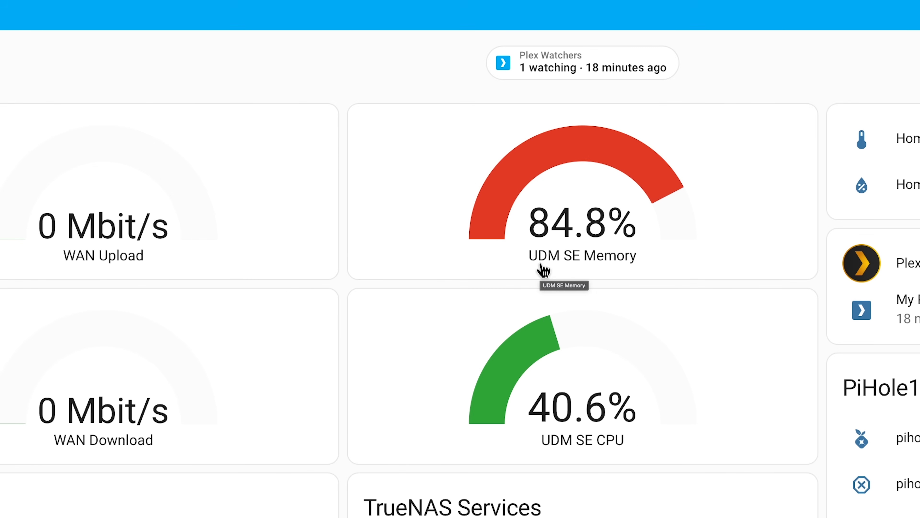
click(543, 270)
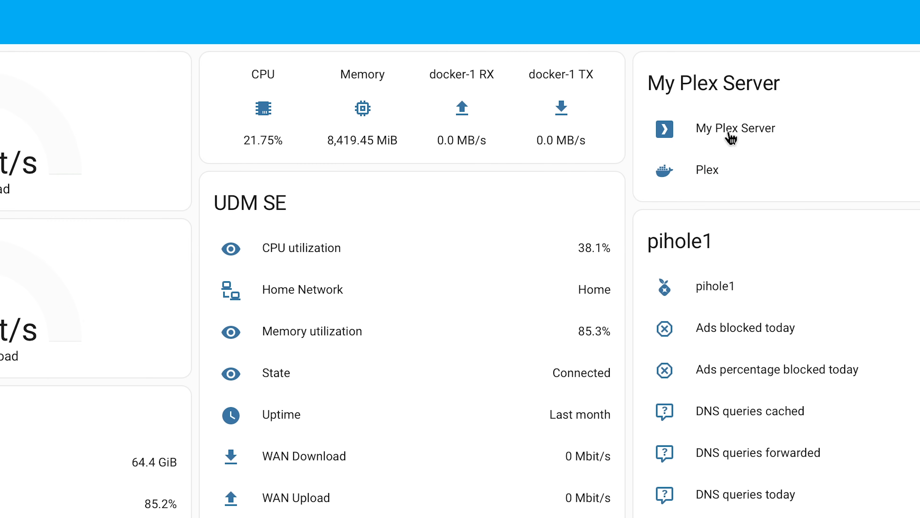
click(730, 138)
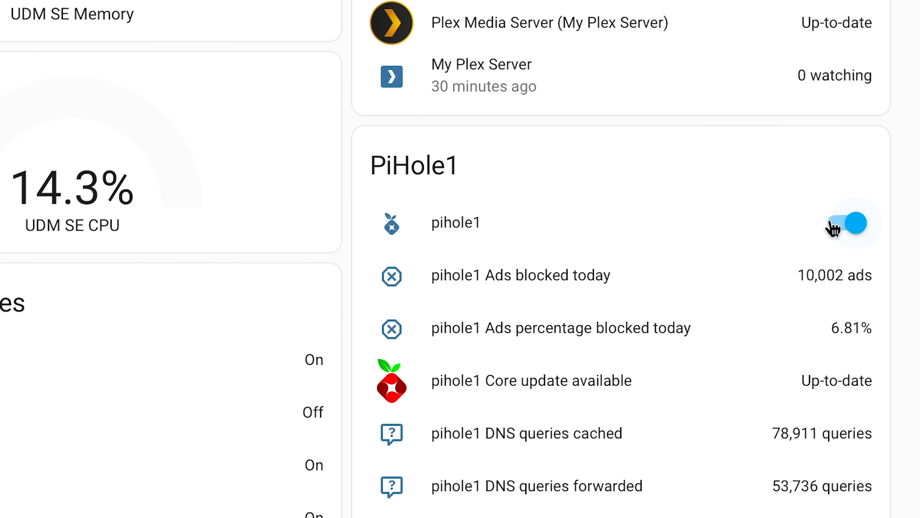
Step: Switch pihole1 off and back on in the PiHole1 card
click(832, 229)
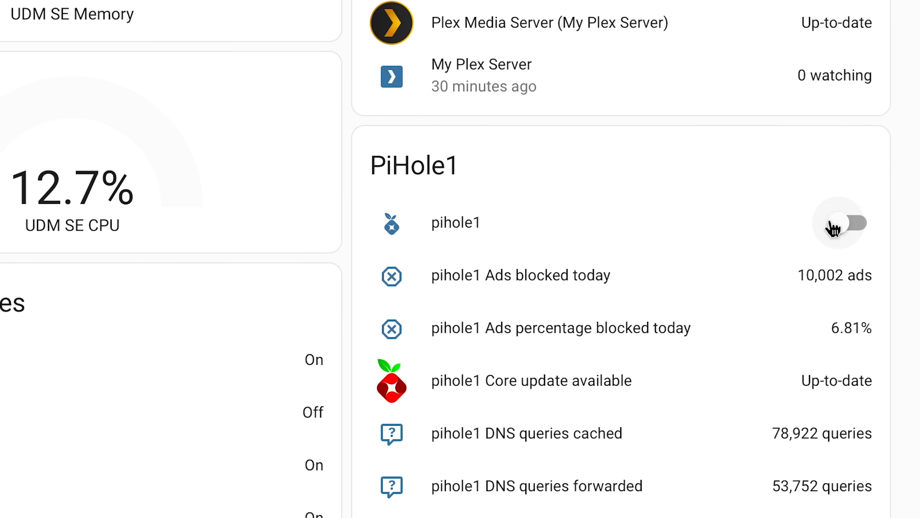
click(832, 228)
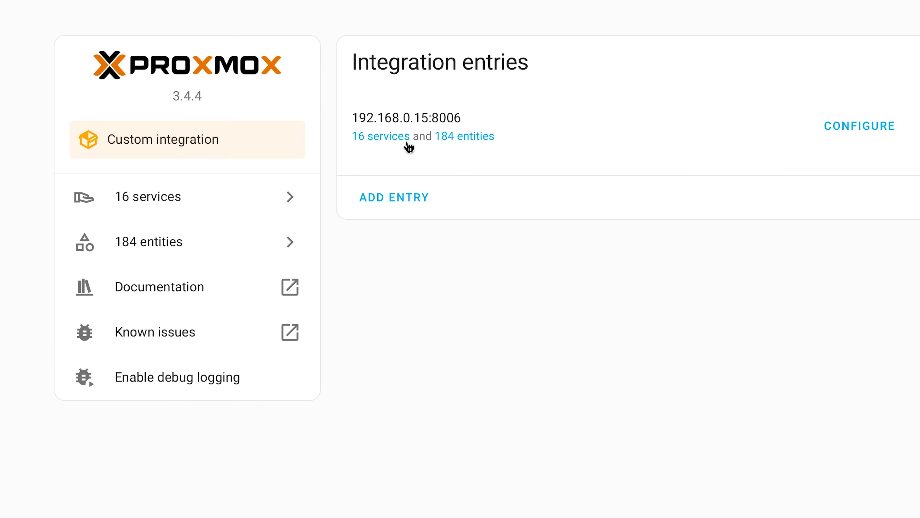
Step: Examine the storinator disk entries in the filtered device list
click(408, 147)
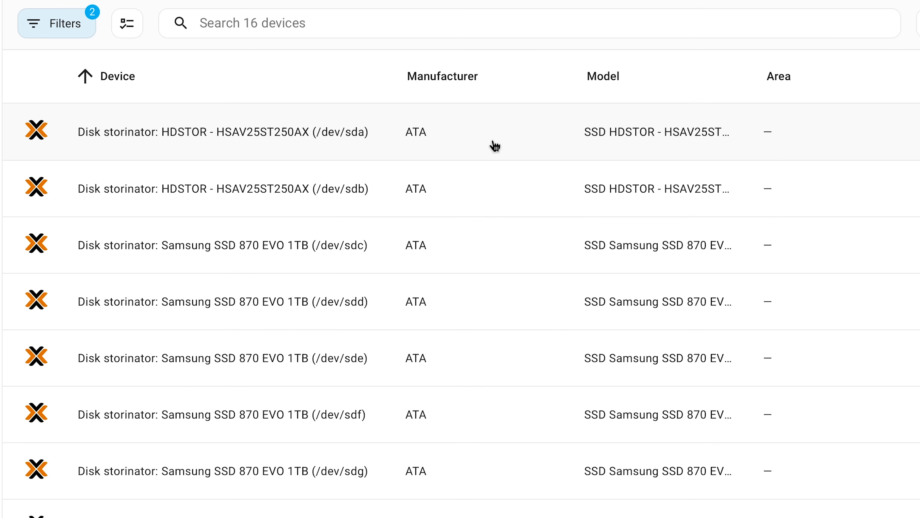
click(380, 181)
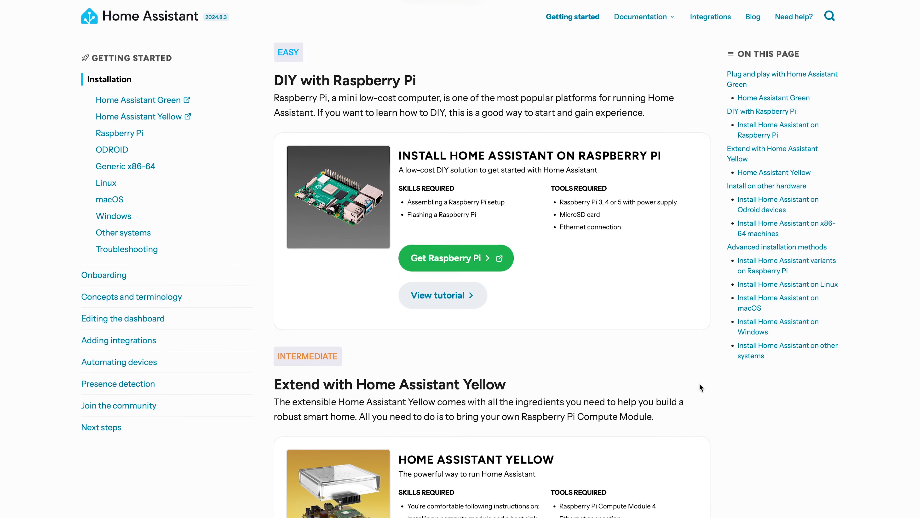
Step: Read through the Home Assistant installation options for Raspberry Pi, Home Assistant Yellow, ODROID and x86-64 hardware
scroll(699, 384, down, 4)
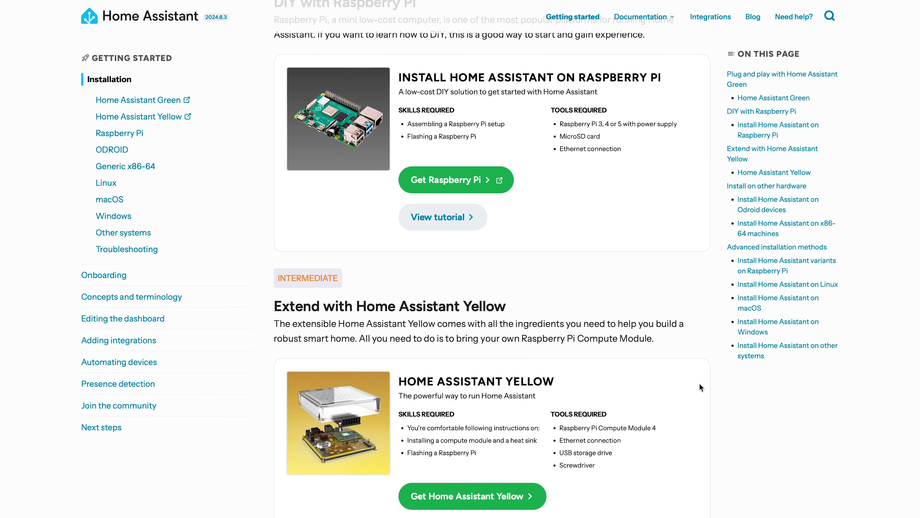
scroll(699, 384, down, 1)
scroll(699, 383, down, 4)
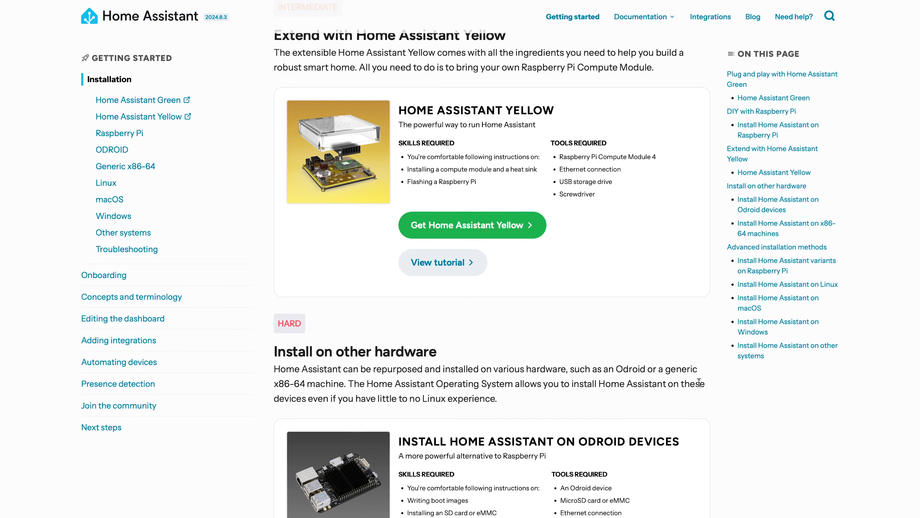
scroll(700, 383, down, 7)
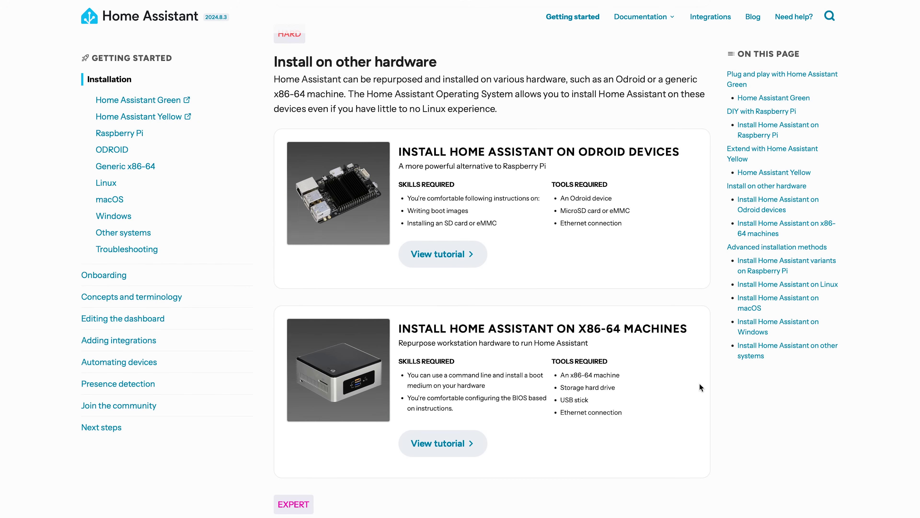
scroll(700, 383, down, 8)
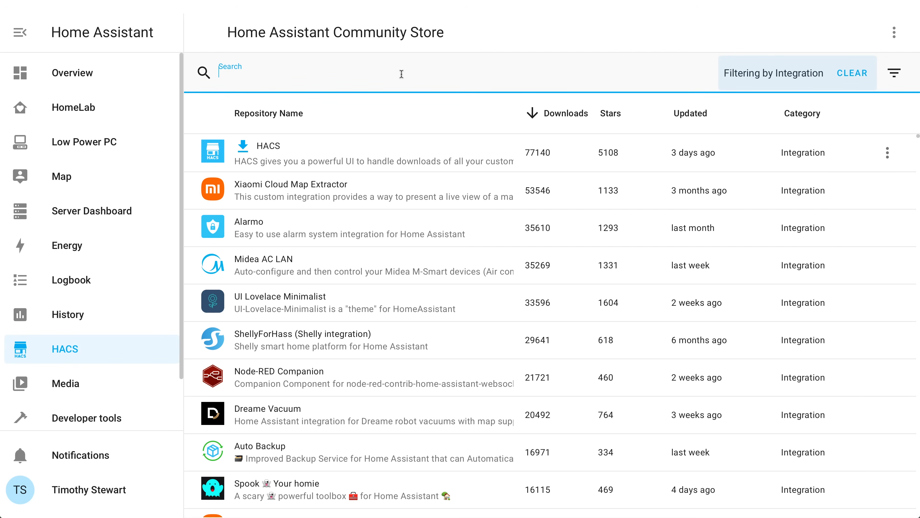
Step: Search the Home Assistant Community Store integrations for "prox" and open the Proxmox VE repository
text(x)
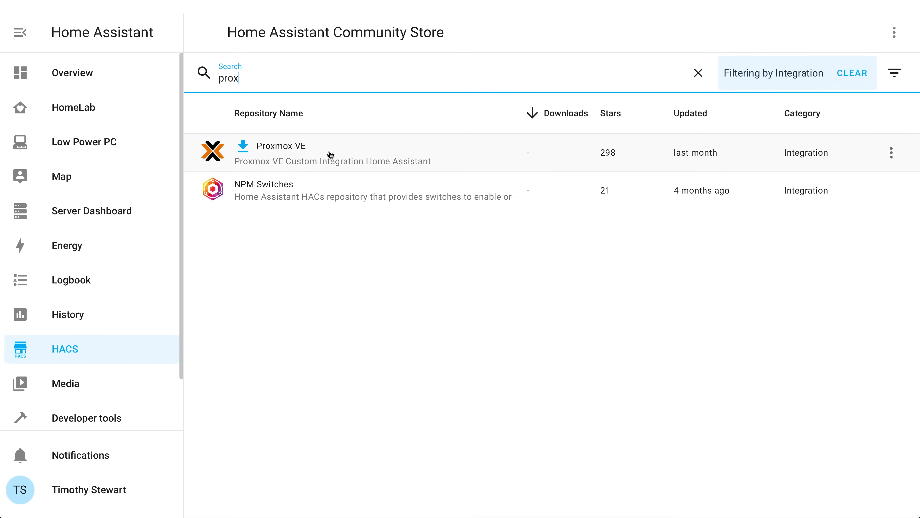
click(331, 155)
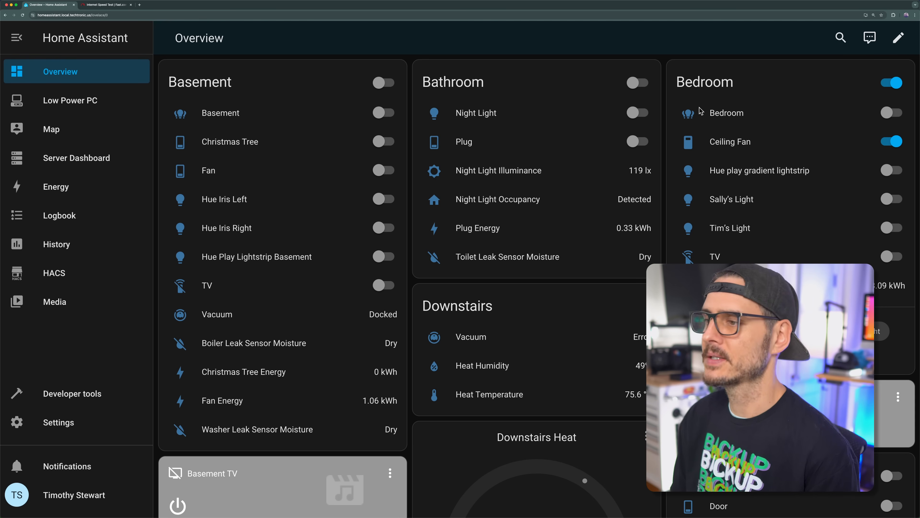
Step: Look over the room, climate and media cards on the Overview dashboard
scroll(580, 182, down, 5)
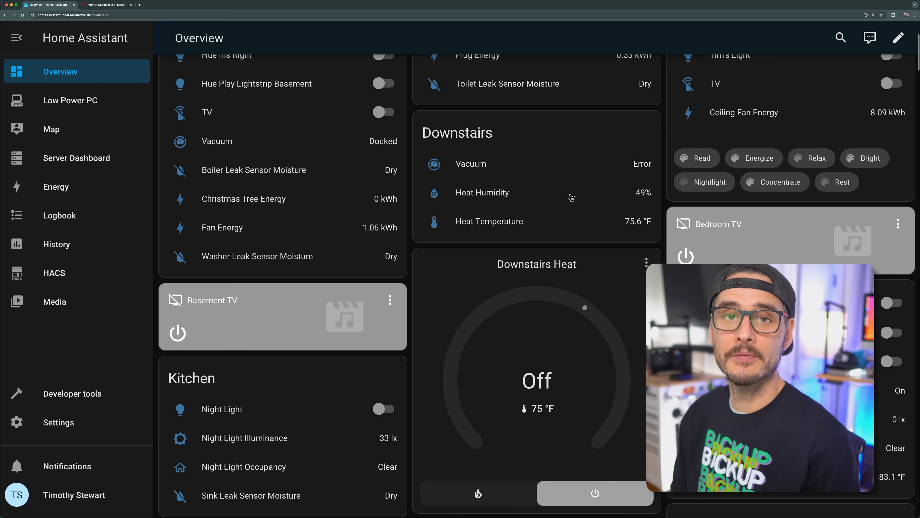
scroll(572, 194, down, 2)
scroll(573, 194, up, 7)
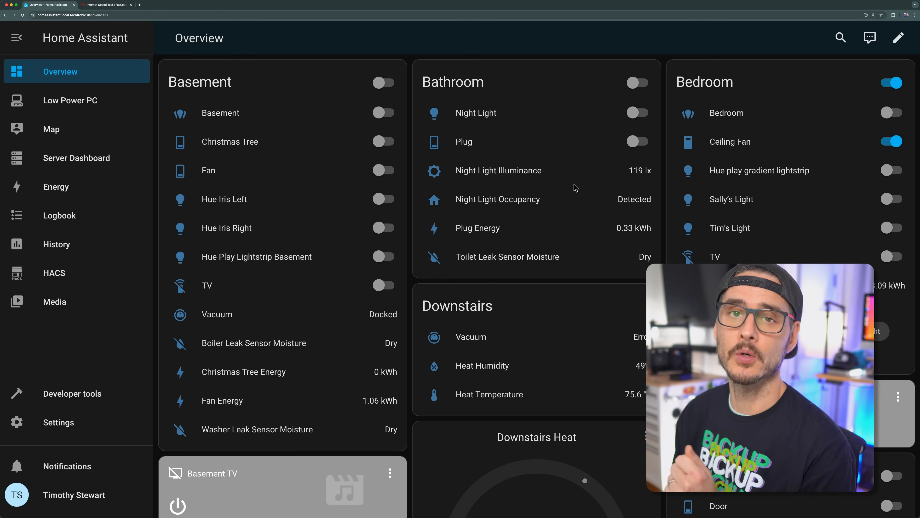
Step: Create a dashboard from scratch titled HomeLab with icon mdi:home-heart and URL dashboards-homelab, and open it
click(89, 418)
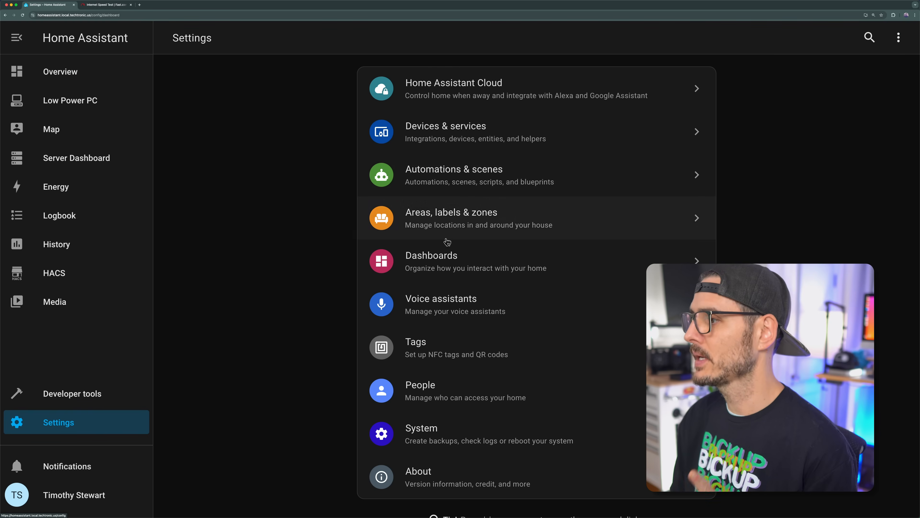
click(439, 258)
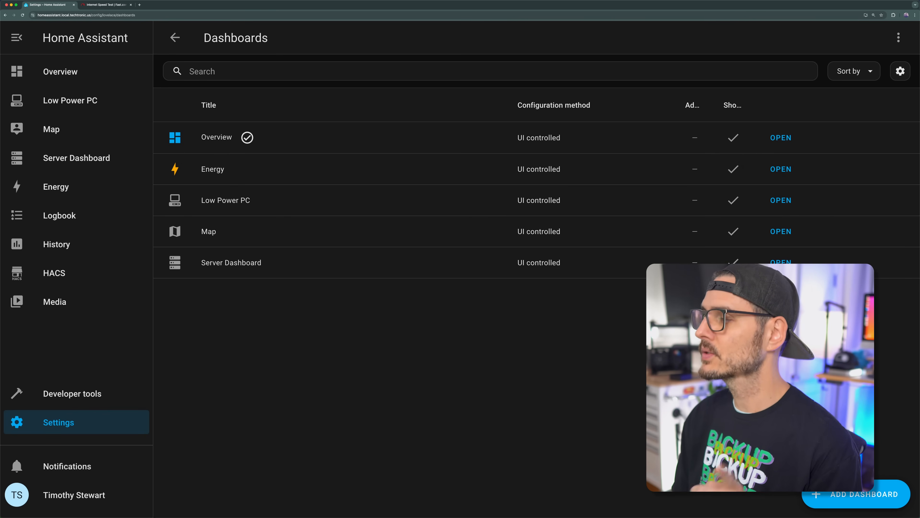
click(829, 507)
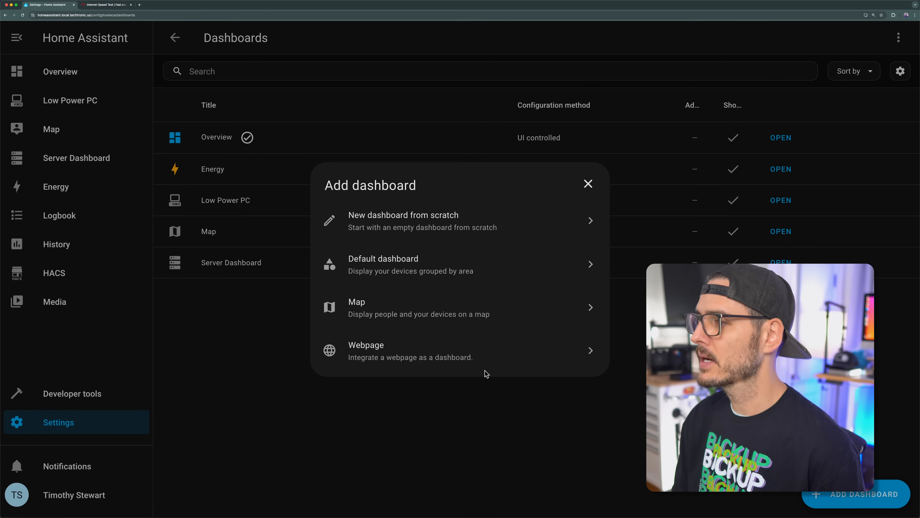
click(394, 231)
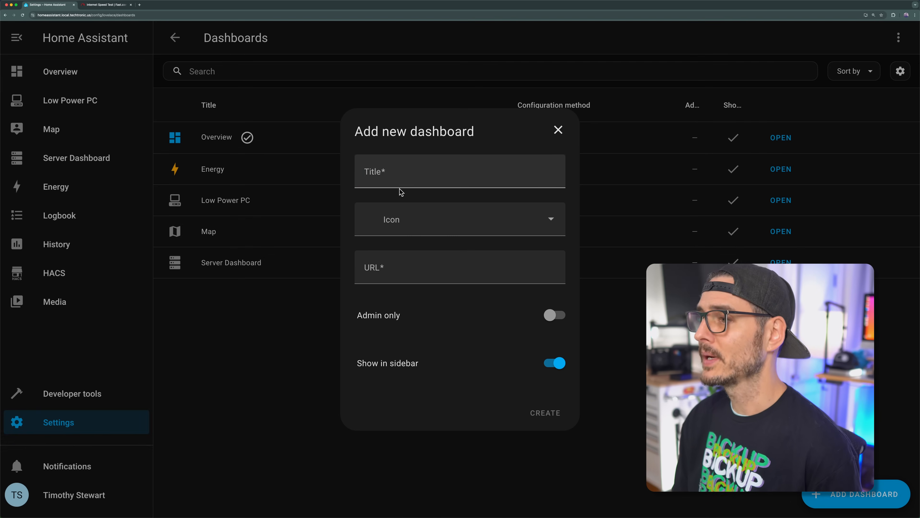
text(HomeLab)
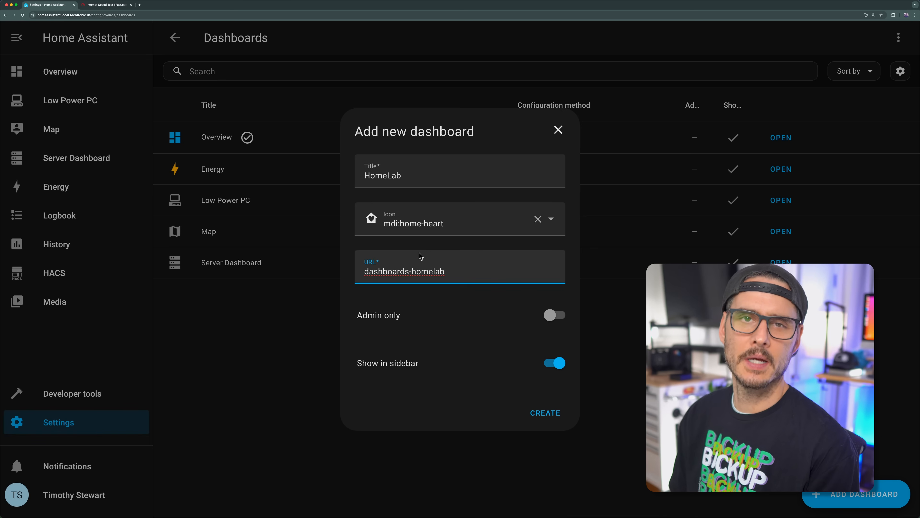
click(545, 413)
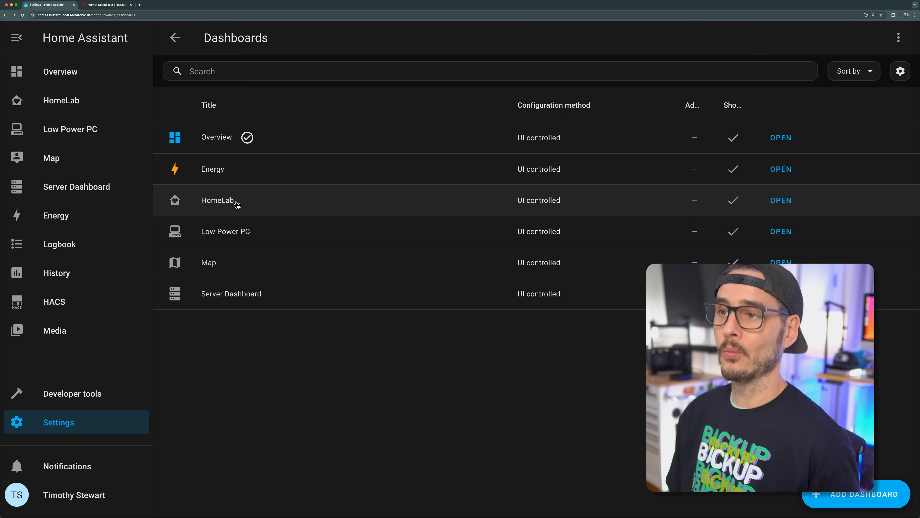
click(779, 202)
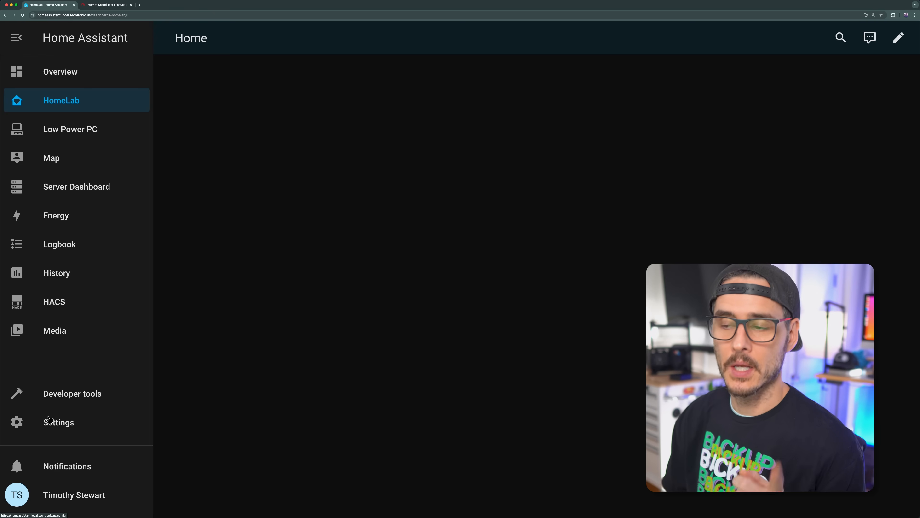
Step: In Devices & services, start adding an integration, search the brands for "syste" and choose System Monitor
click(81, 423)
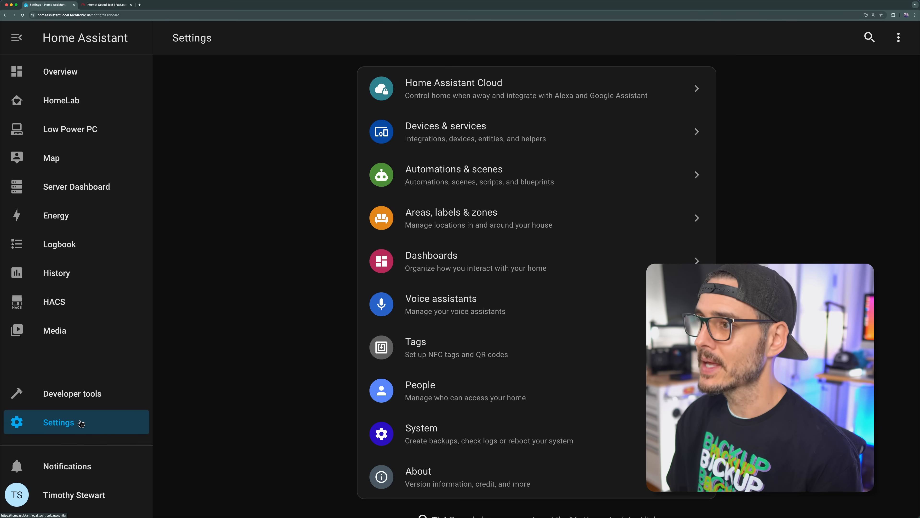
click(471, 139)
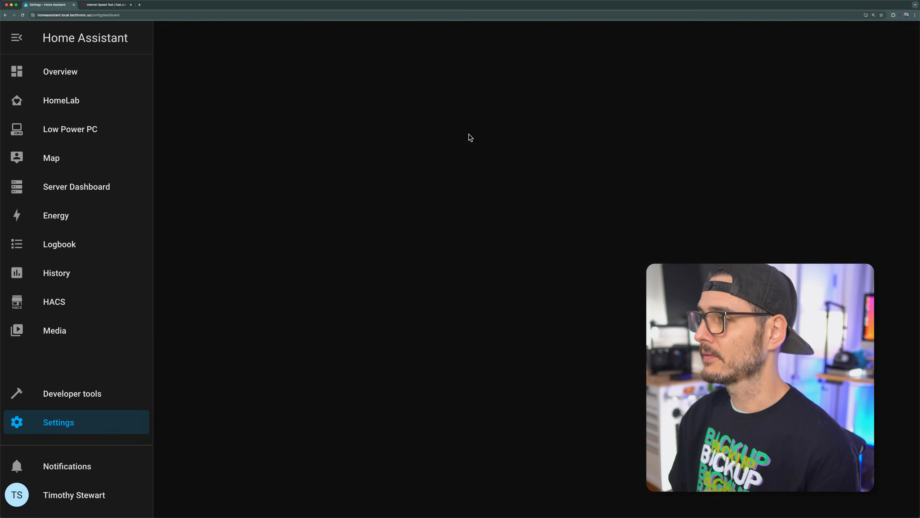
click(448, 77)
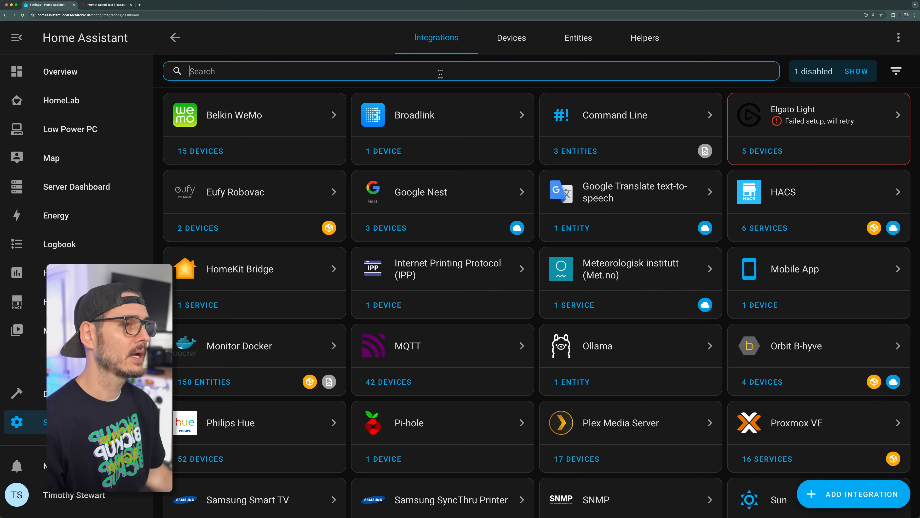
click(845, 498)
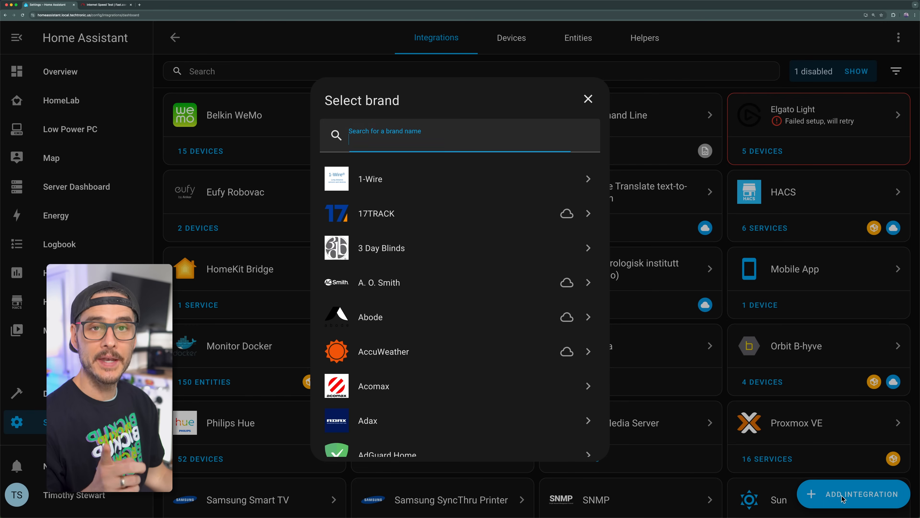
text(system)
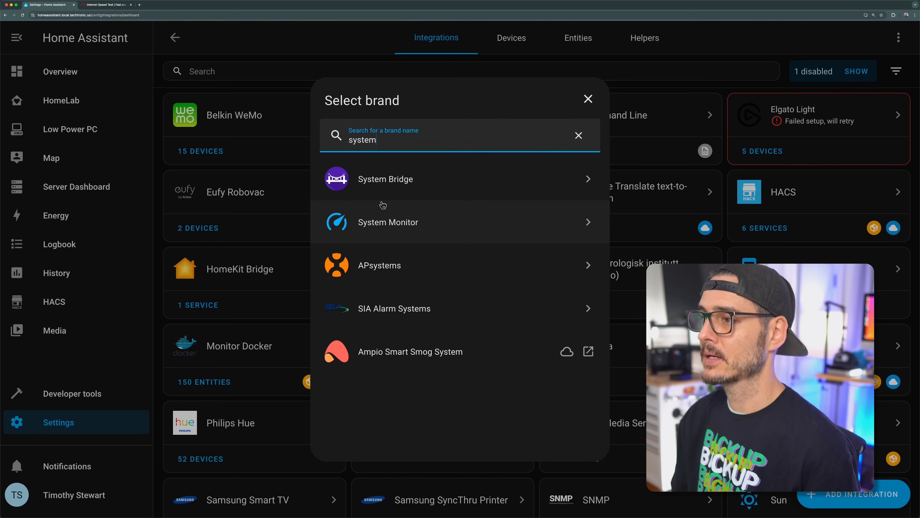
click(383, 207)
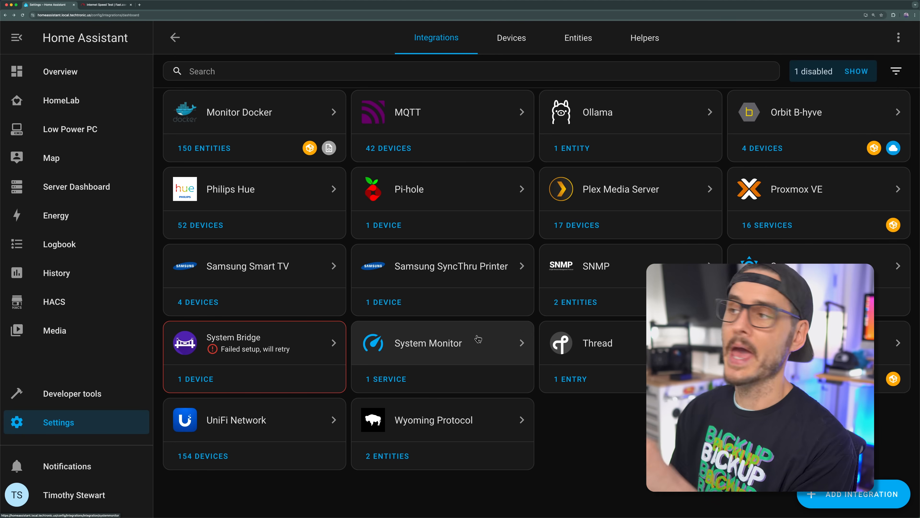
Step: Open the System Monitor integration, review its configuration and entity list, and open its service page
click(476, 339)
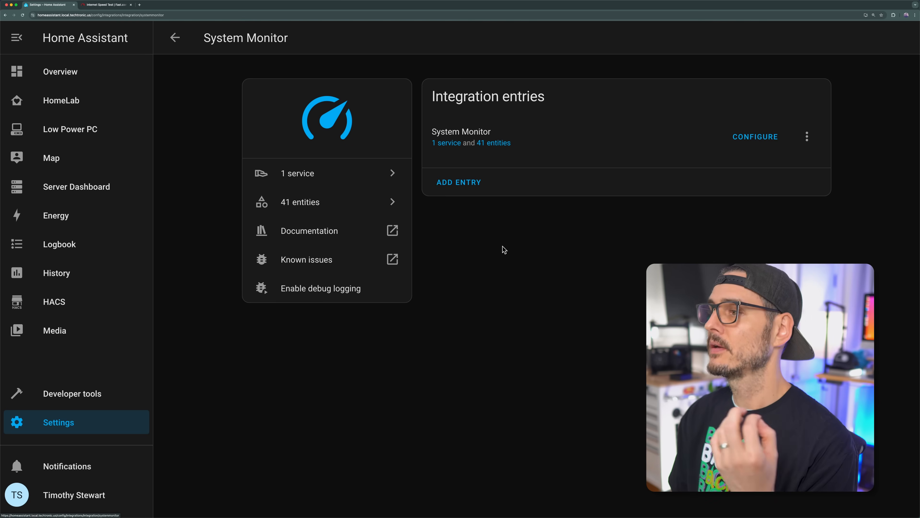
click(762, 134)
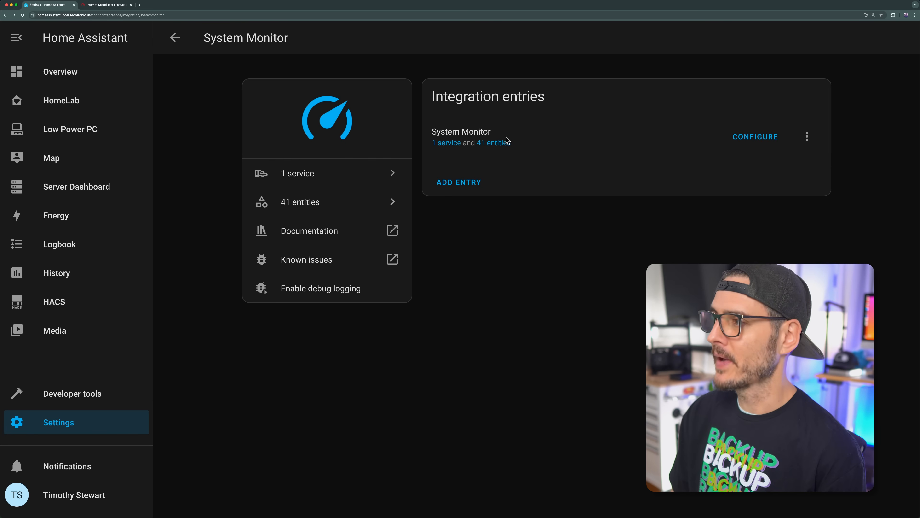
click(494, 144)
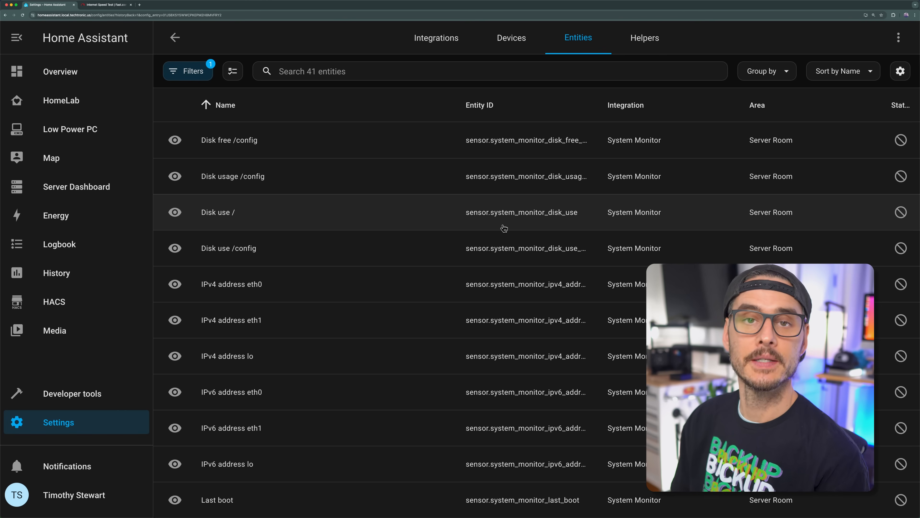
click(175, 38)
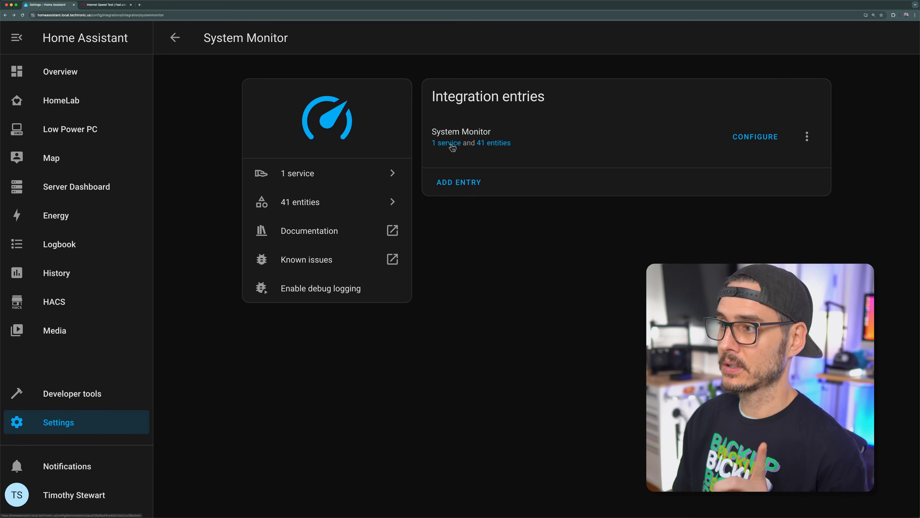
click(451, 144)
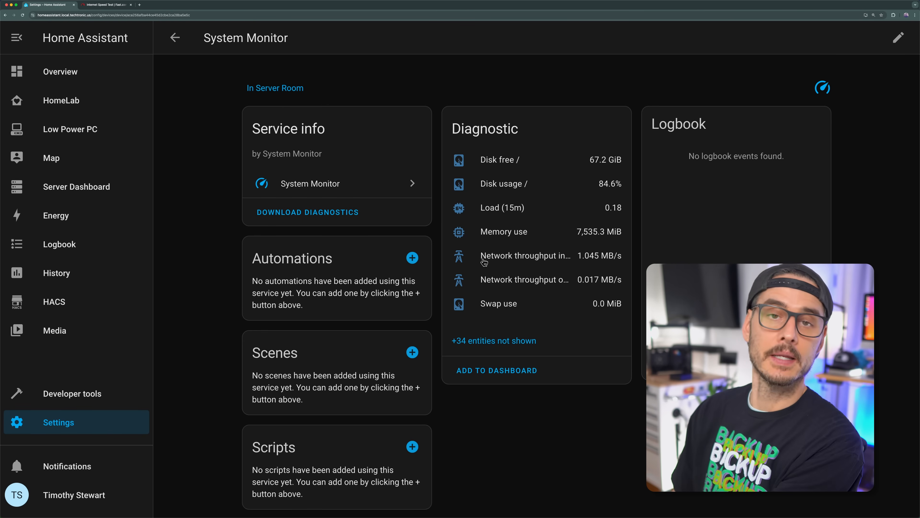
Step: Add the suggested System Monitor diagnostic entities card to the HomeLab dashboard, and open that dashboard
click(472, 381)
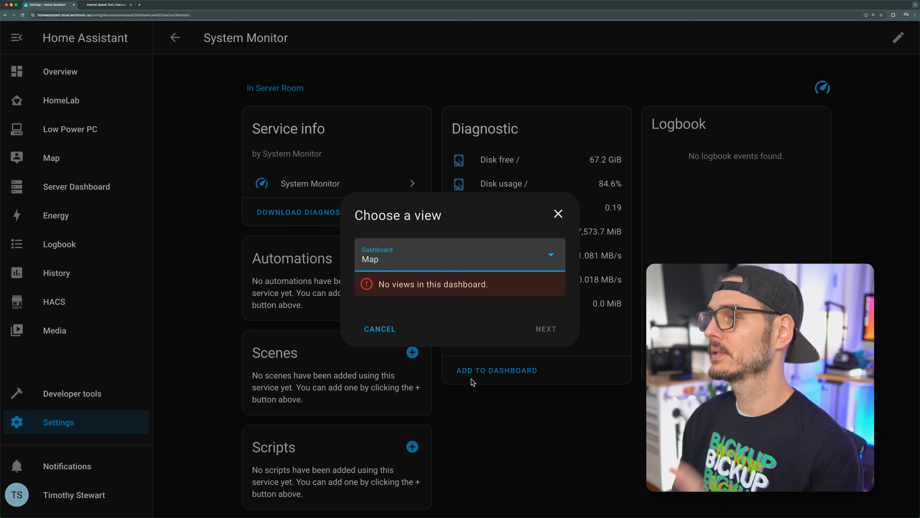
click(447, 268)
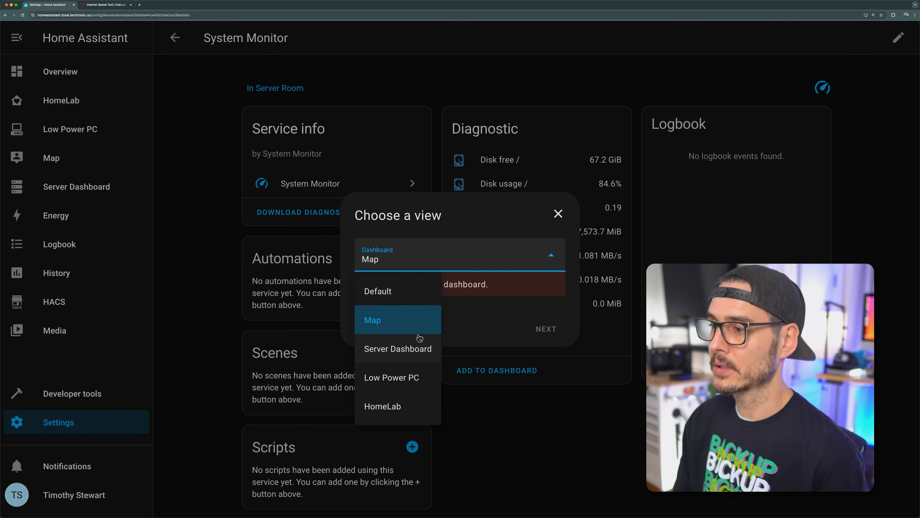
click(402, 406)
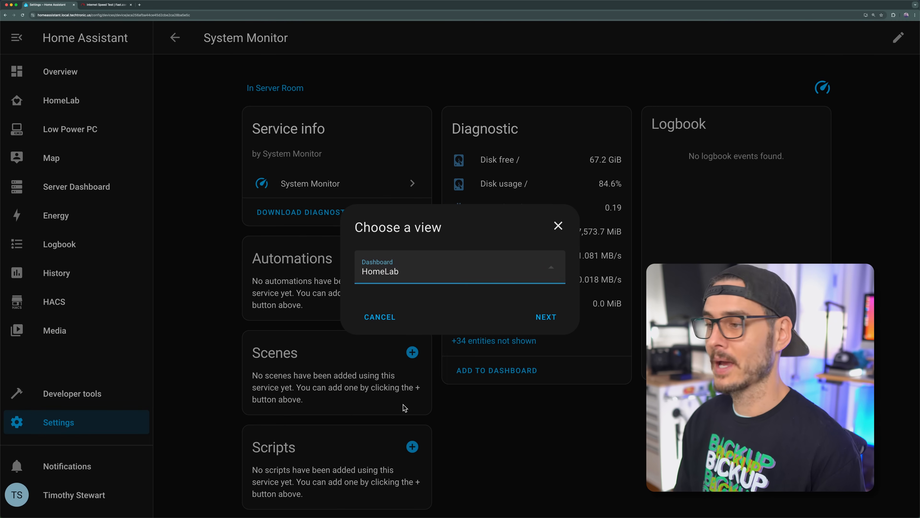
click(541, 318)
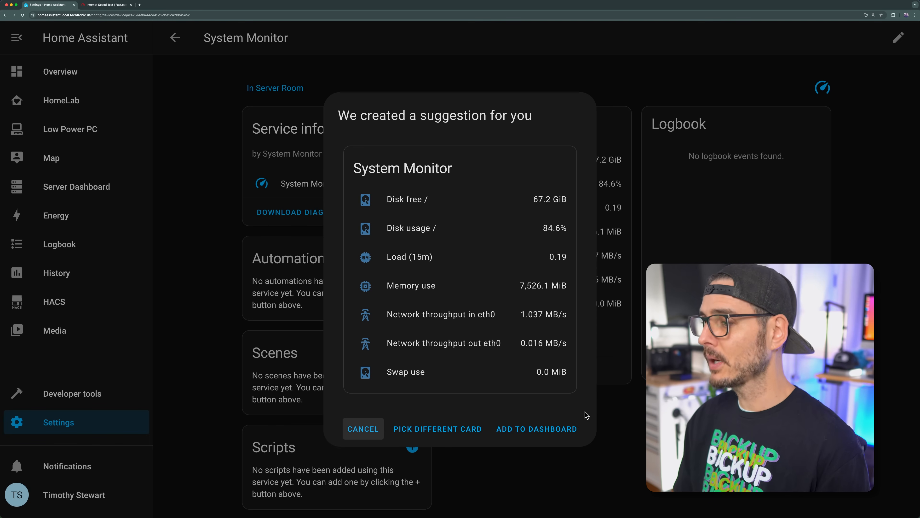
click(548, 424)
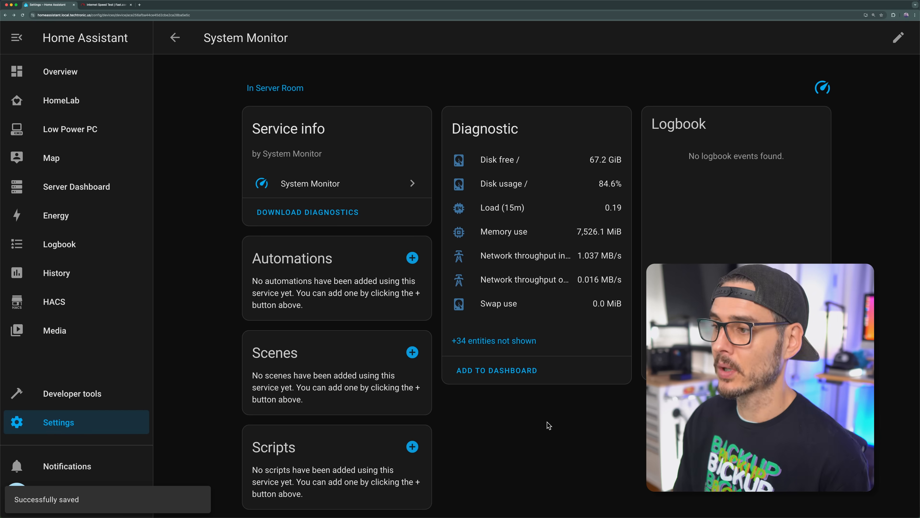
click(81, 97)
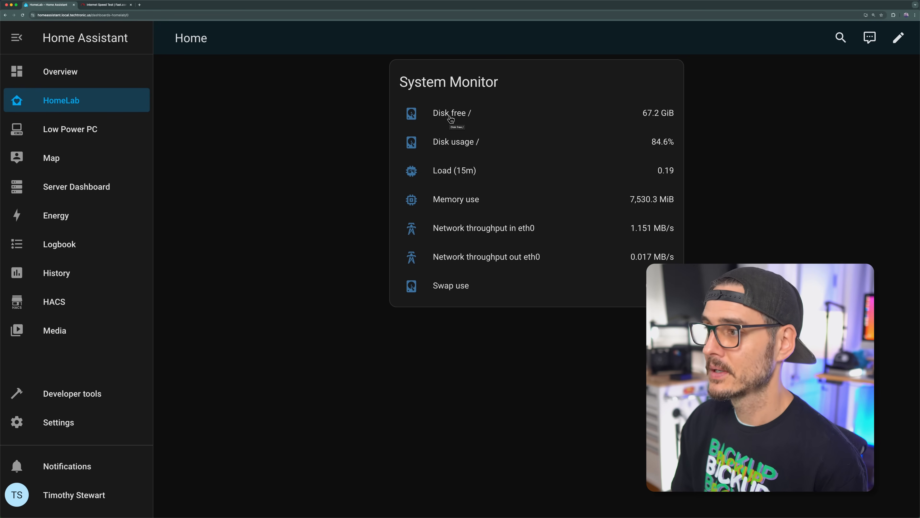
Step: Examine the Memory use sensor's full history for August 1 to August 31, 2024, and return to the HomeLab dashboard
click(449, 203)
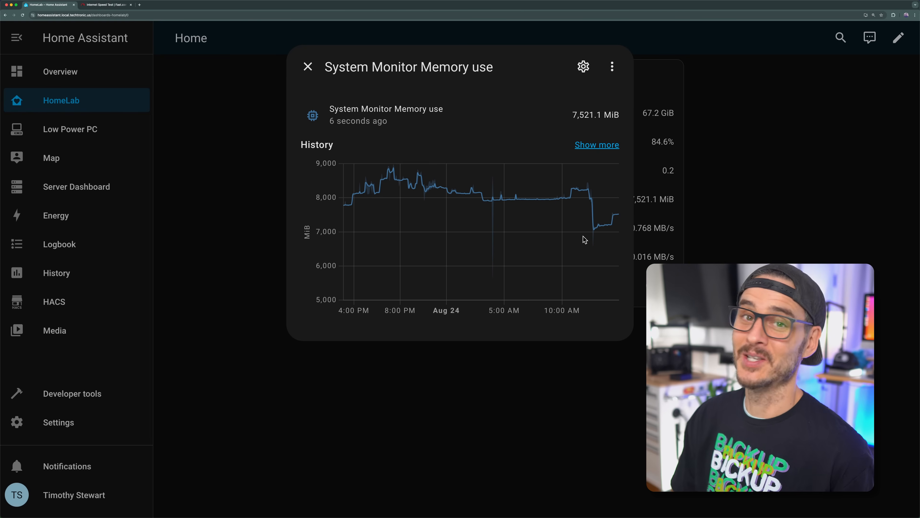
click(535, 225)
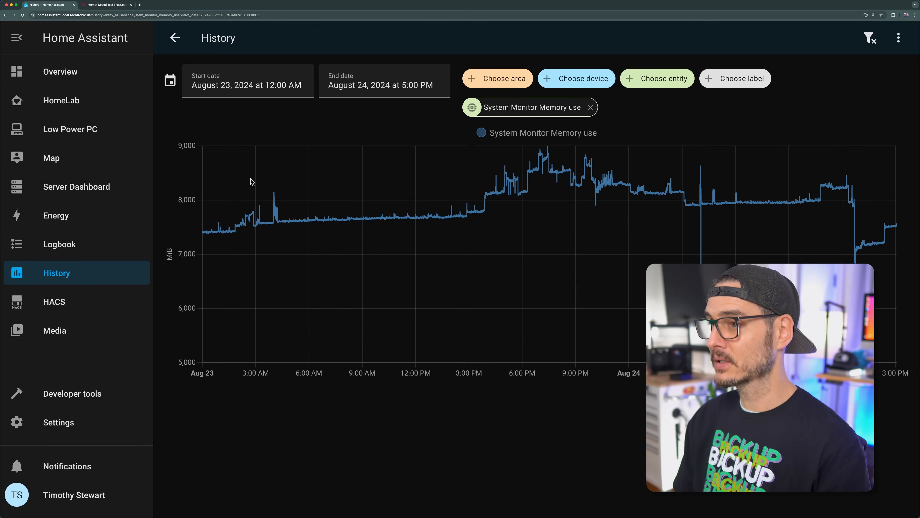
click(292, 91)
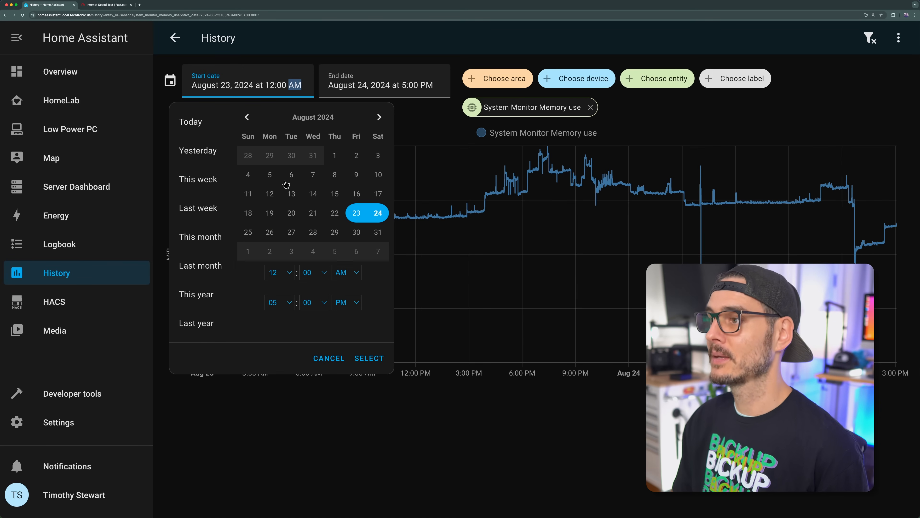
click(337, 157)
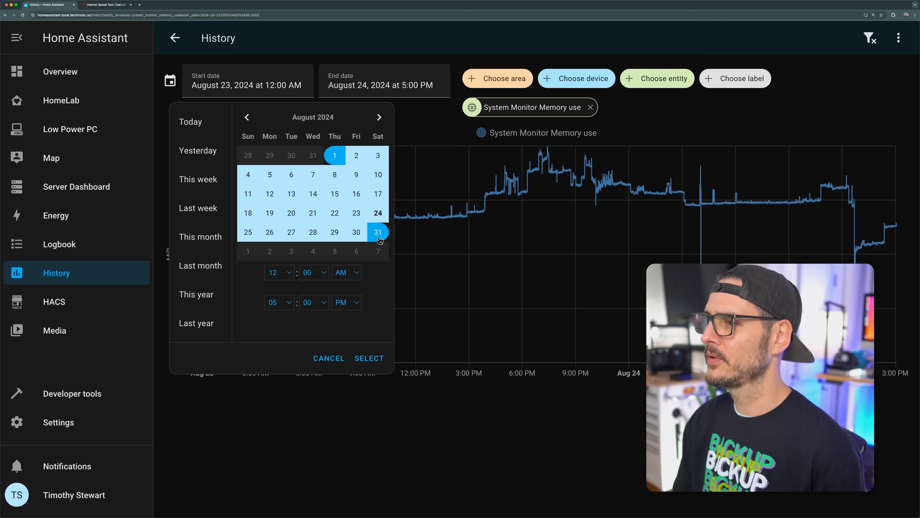
click(380, 369)
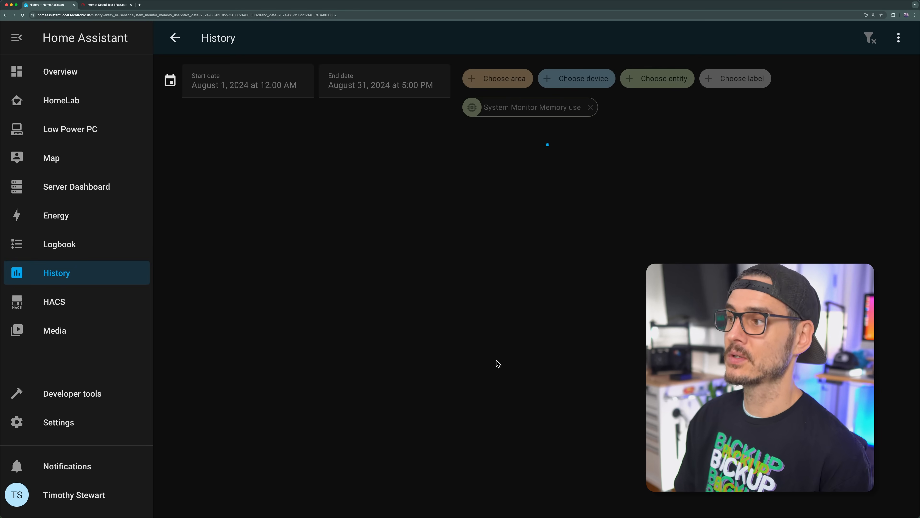
mouse_move(645, 245)
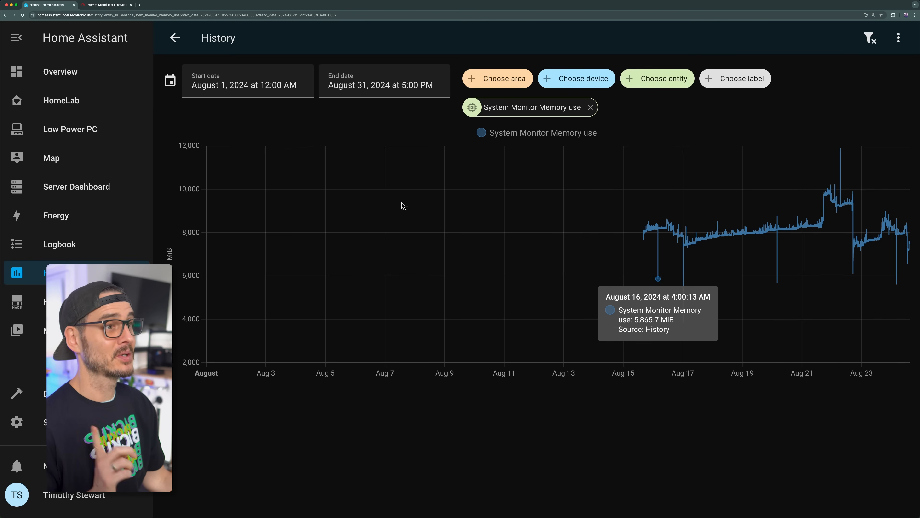
click(175, 38)
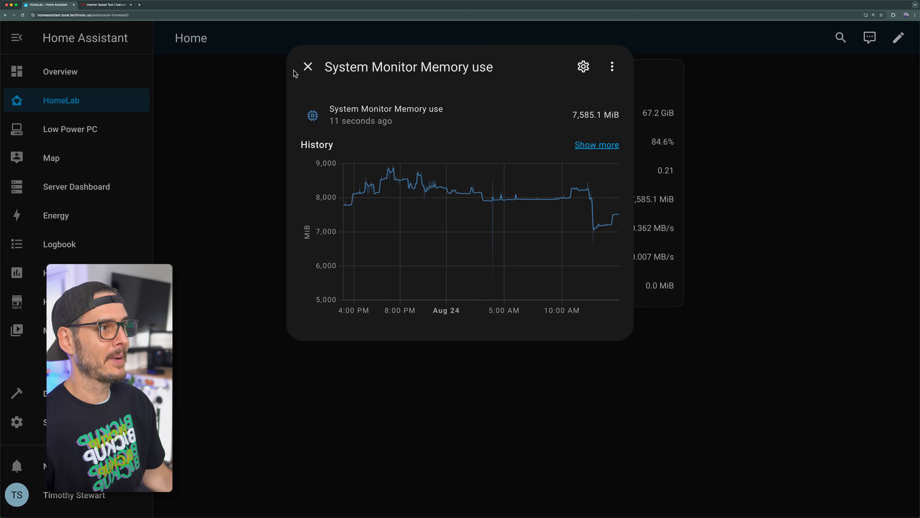
click(307, 66)
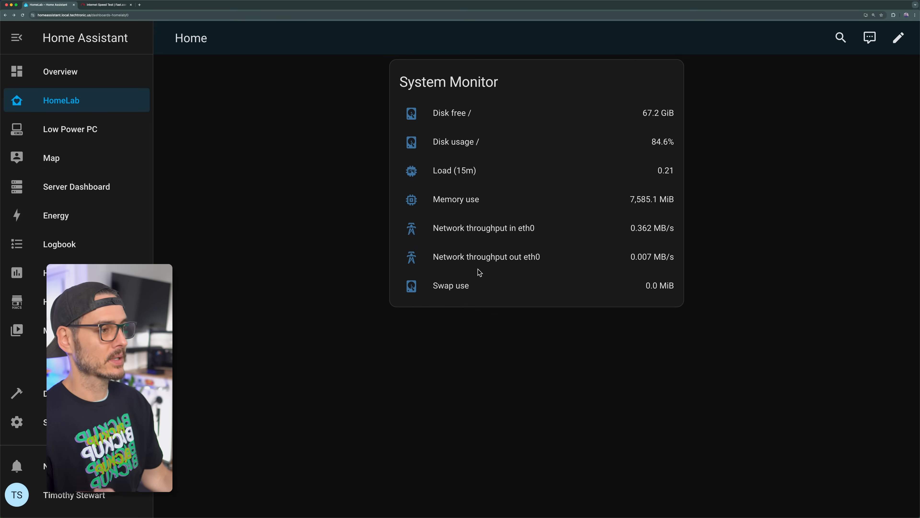
Step: Examine the full history of the Network throughput in eth0 sensor, and return to the HomeLab dashboard
click(495, 235)
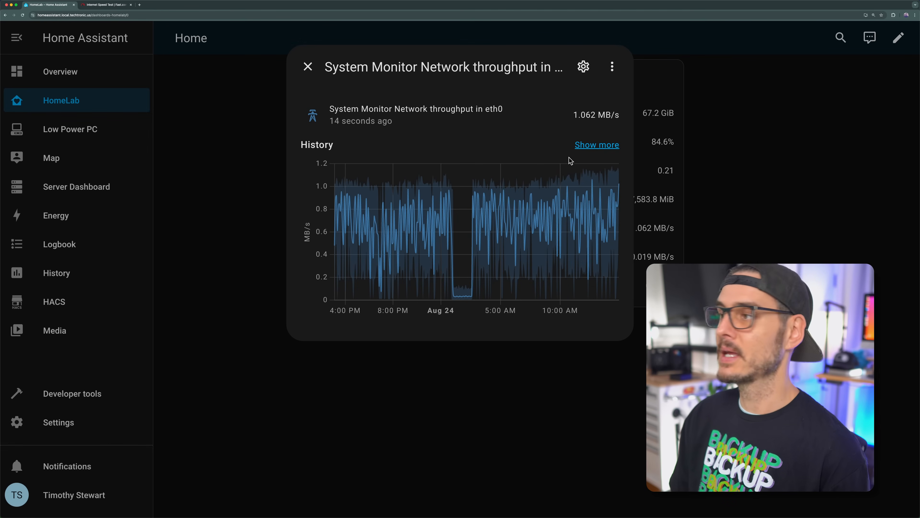
click(588, 145)
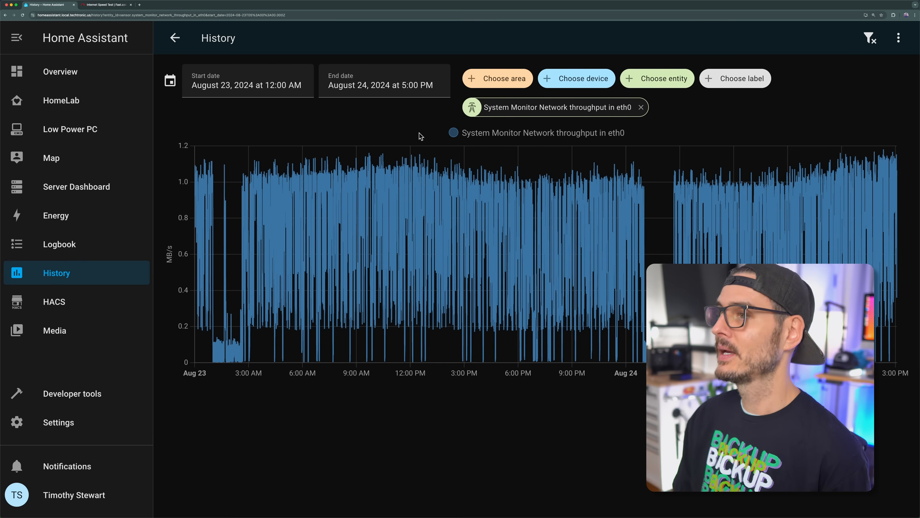
click(174, 37)
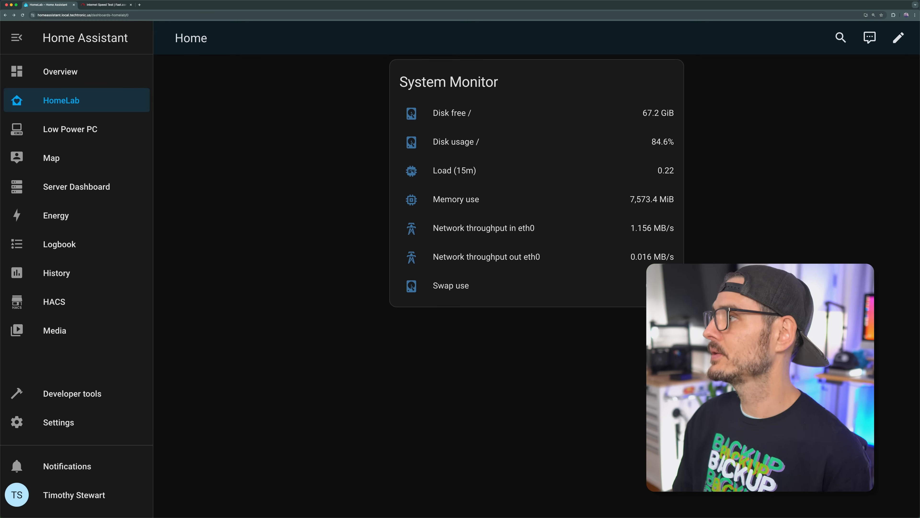
Step: Edit the System Monitor card on the HomeLab dashboard, search entities for "system mon" and add System Monitor Disk free / to its list
click(898, 39)
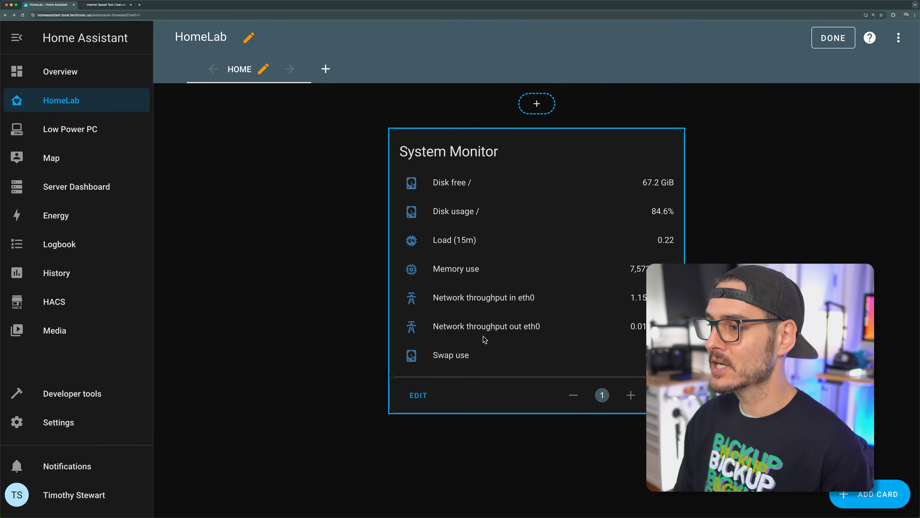
click(419, 397)
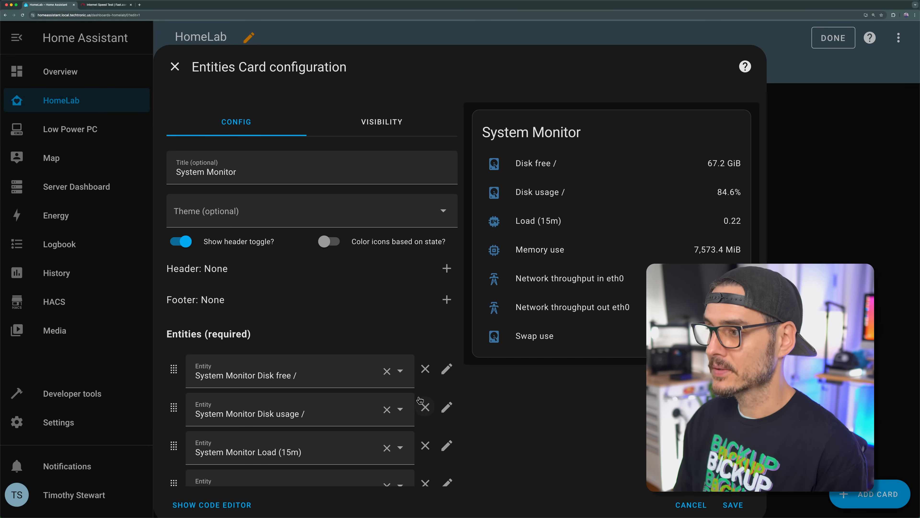
scroll(501, 338, down, 1)
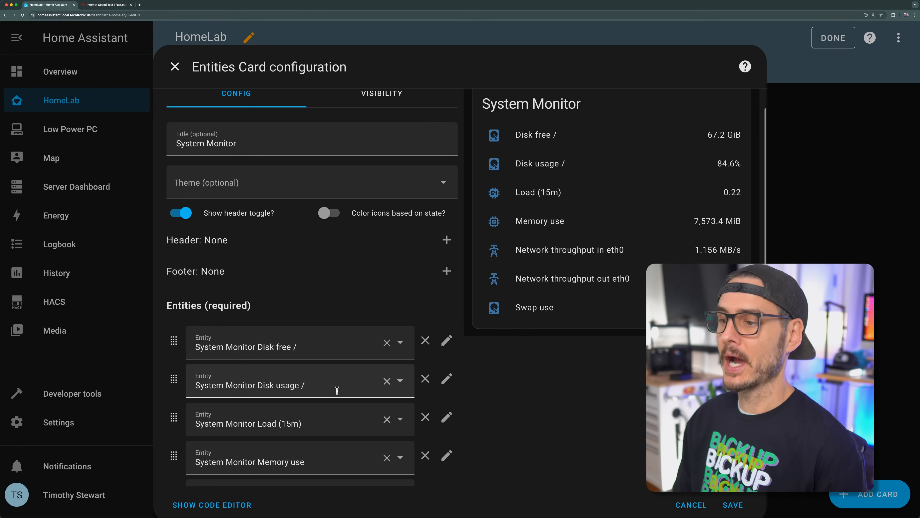
scroll(335, 387, down, 5)
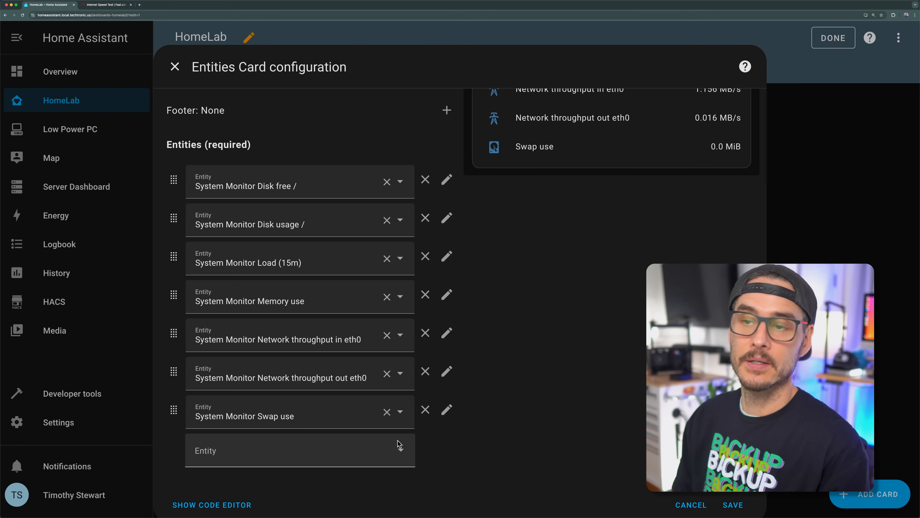
click(399, 444)
text(system mon)
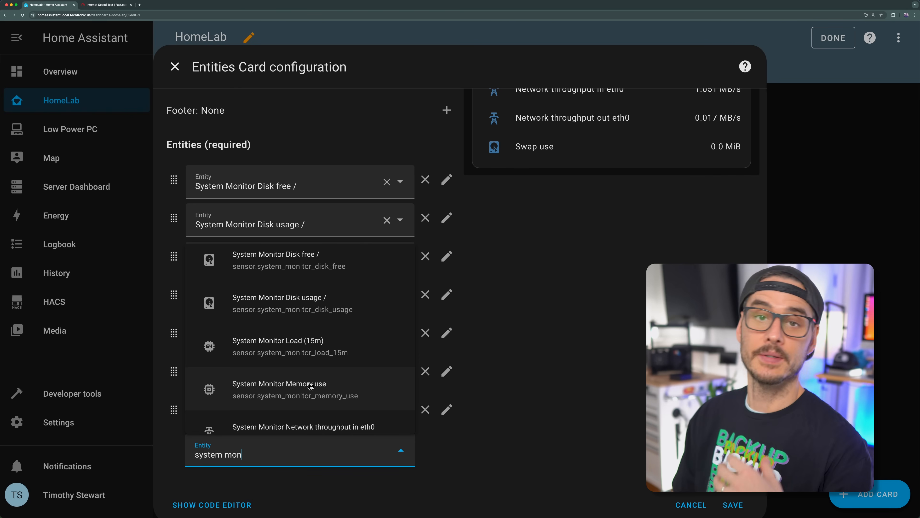
scroll(310, 386, up, 1)
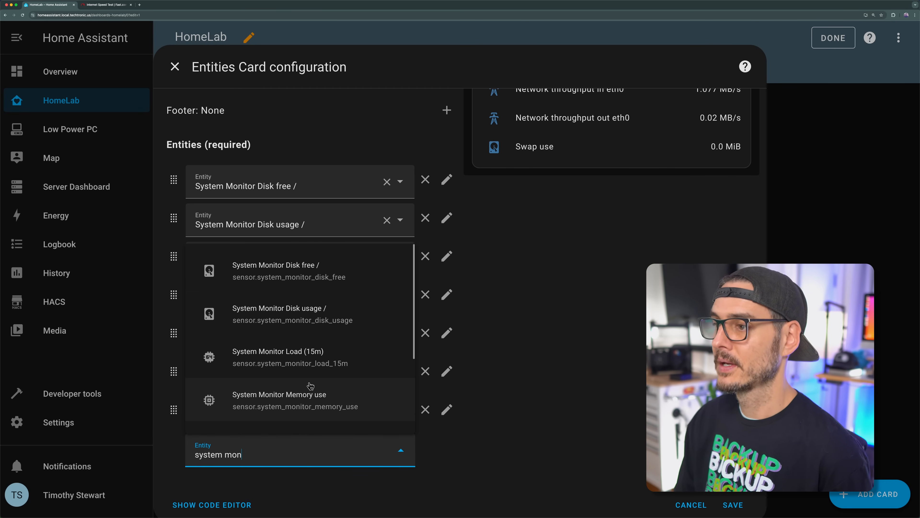
click(340, 283)
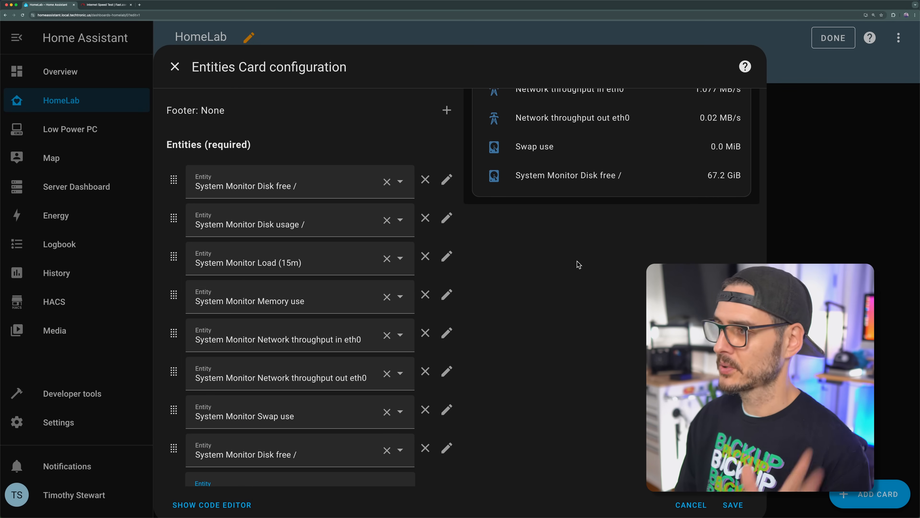
Step: Review the card's entity list and preview, save the card configuration and finish editing the dashboard
scroll(600, 405, down, 1)
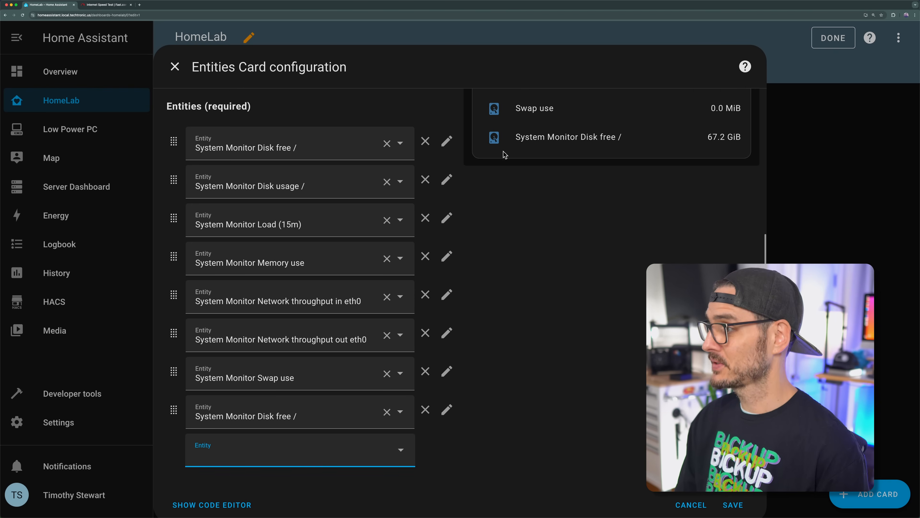
scroll(514, 156, up, 3)
scroll(511, 188, up, 1)
scroll(511, 187, down, 3)
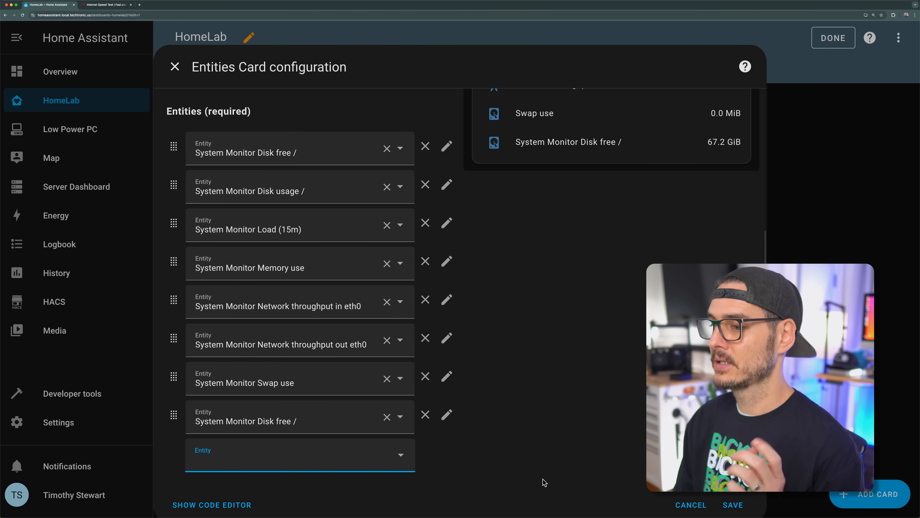
click(732, 505)
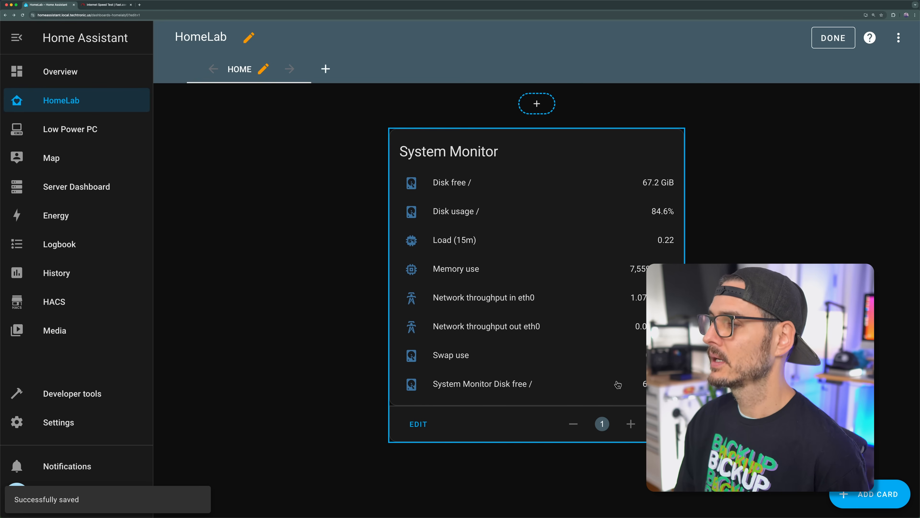
click(833, 38)
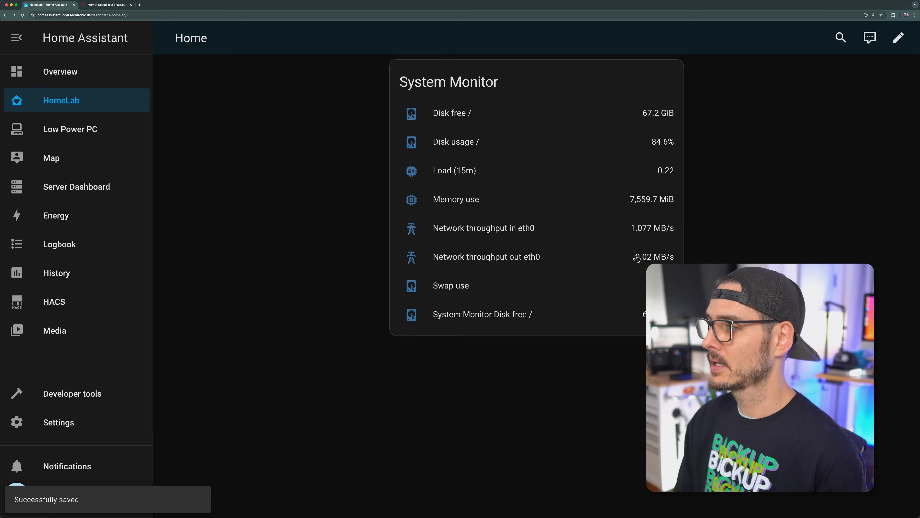
Step: Open the full history of the added System Monitor Disk free / sensor
click(494, 323)
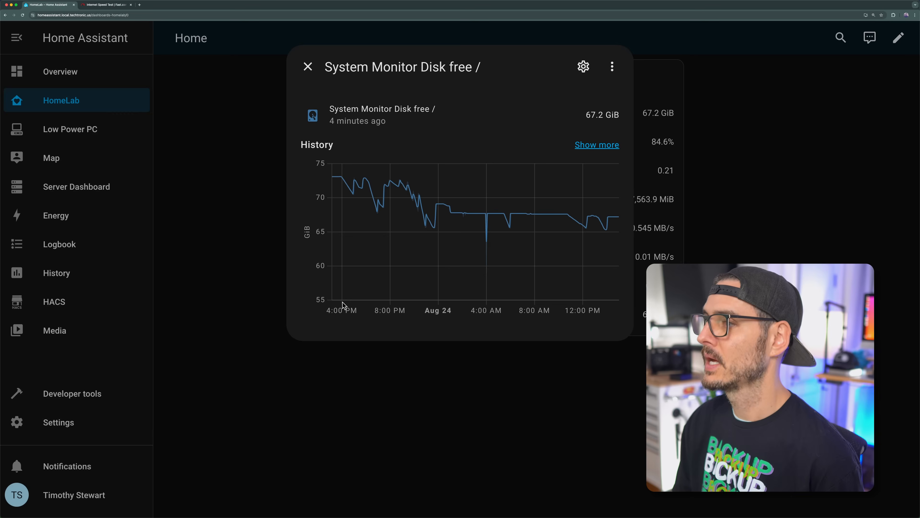
click(602, 147)
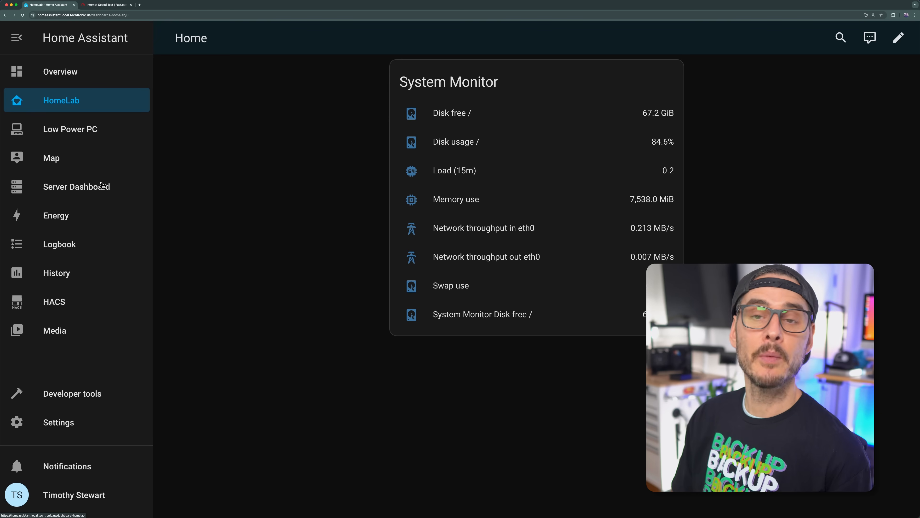
Step: Search HACS for "docker", open the Monitor Docker repository and read its description and Docker setup examples
click(58, 308)
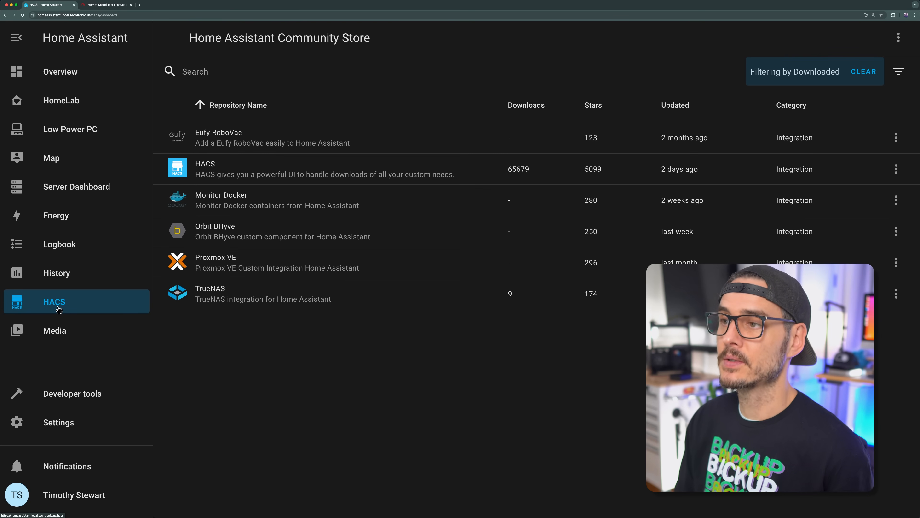
click(195, 71)
text(docker)
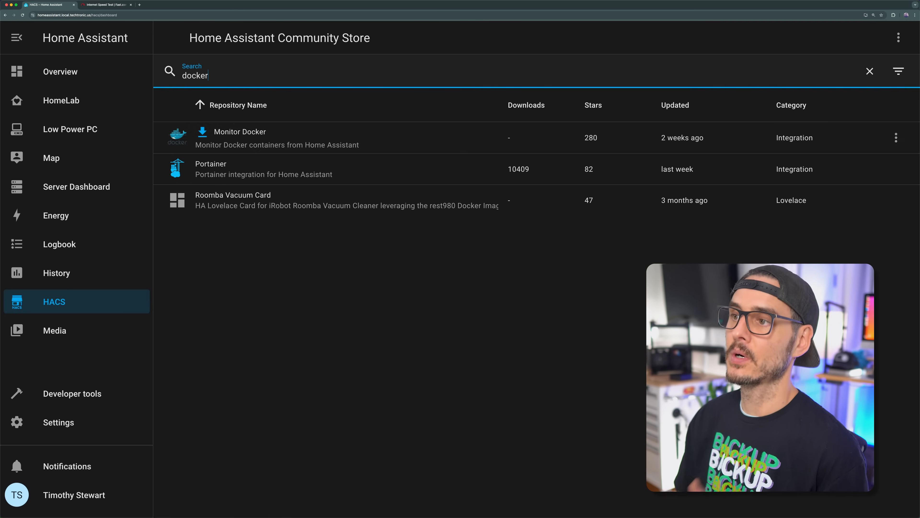
click(364, 141)
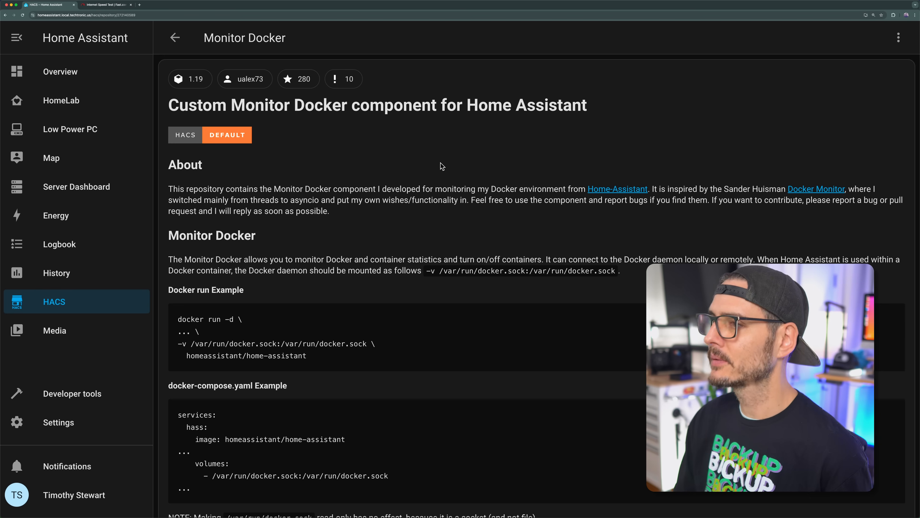
scroll(442, 166, down, 7)
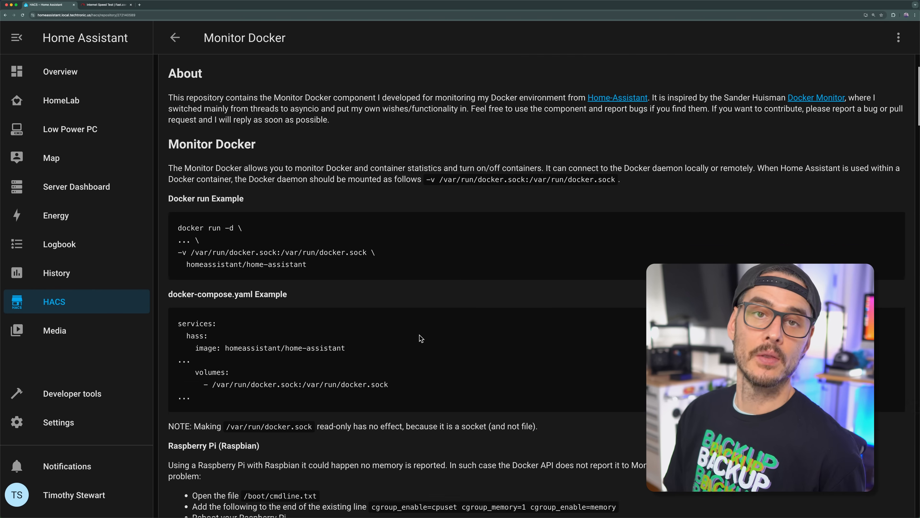
scroll(422, 336, up, 3)
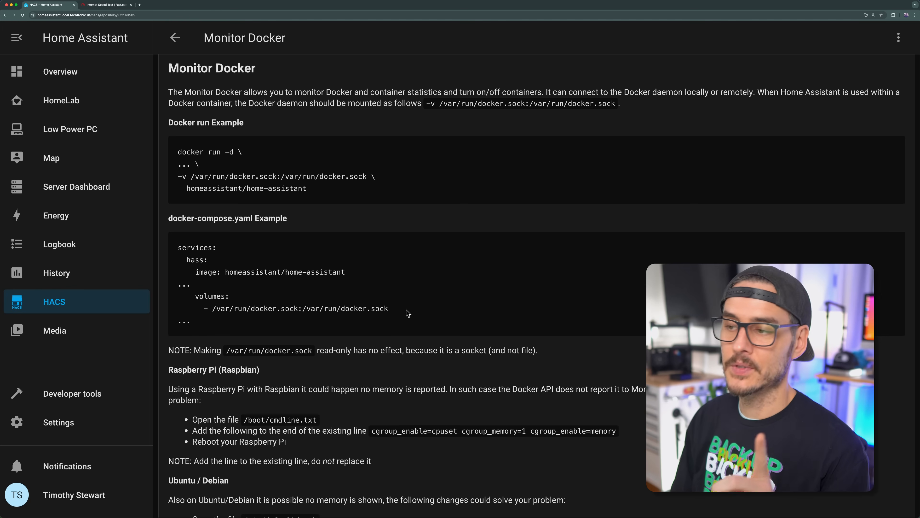
Step: Examine the docker.sock volume mapping in the Monitor Docker docker-compose.yaml example and the repository's introduction
drag(391, 309, 179, 297)
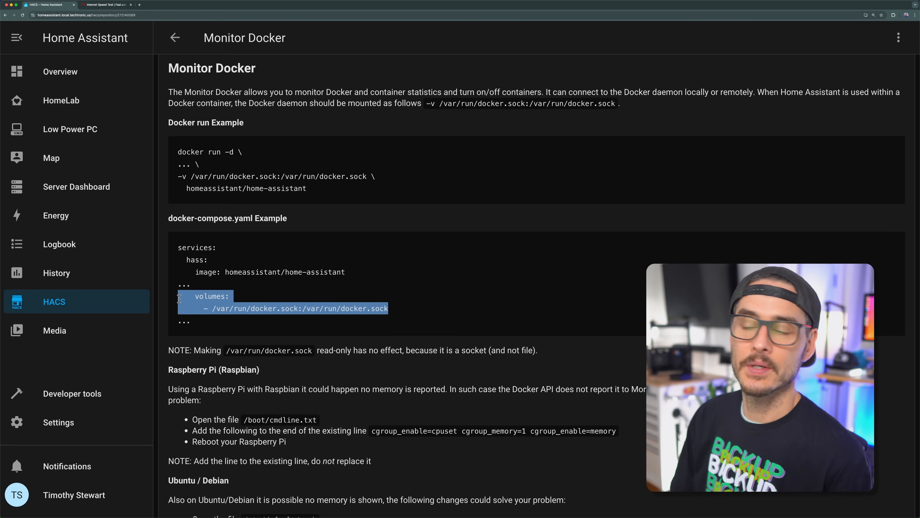
click(335, 307)
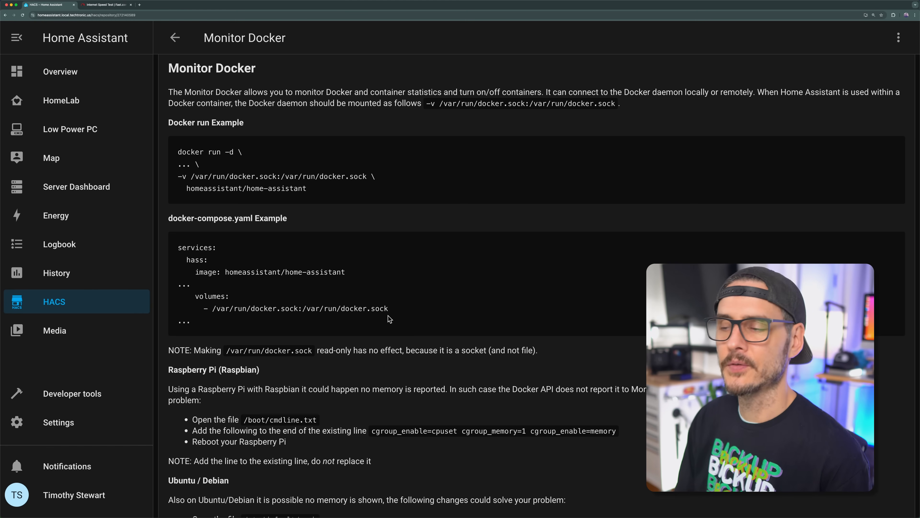
scroll(379, 308, up, 5)
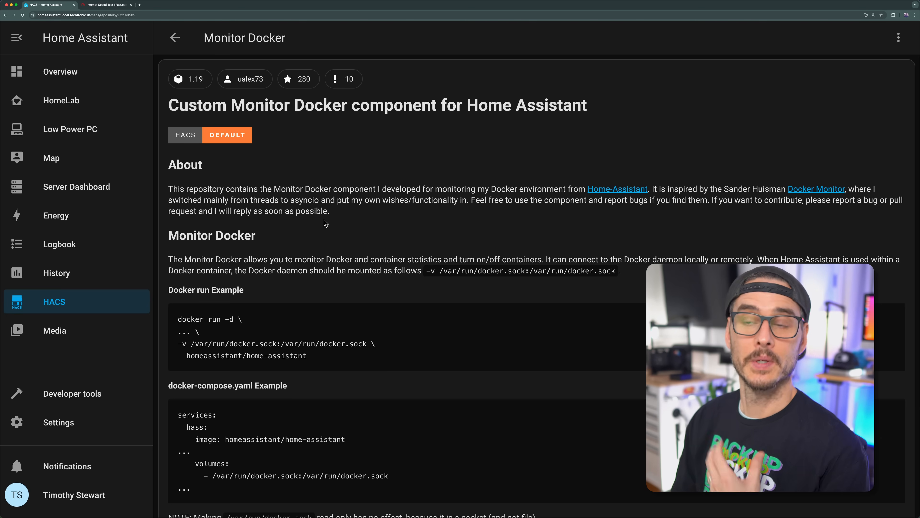
Step: Try to add an integration found by searching for "docker" under Devices & services, then open the Monitor Docker documentation
click(87, 422)
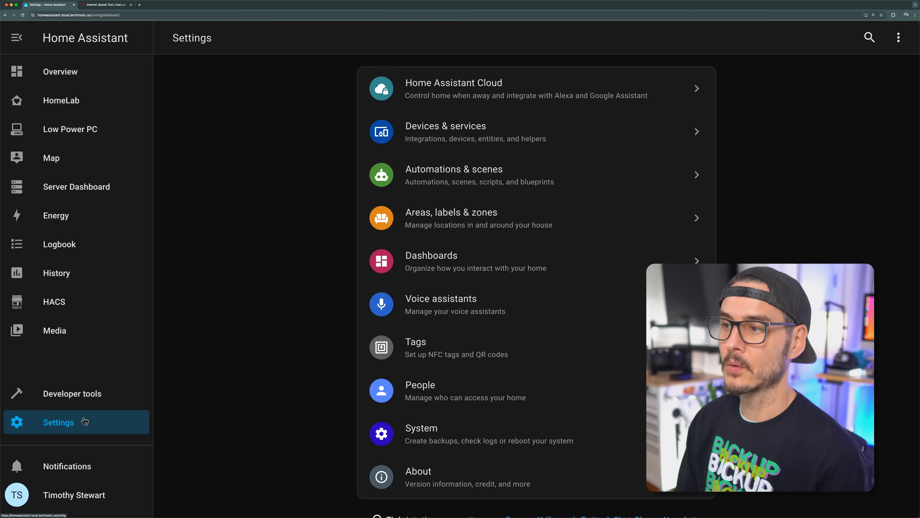
click(471, 134)
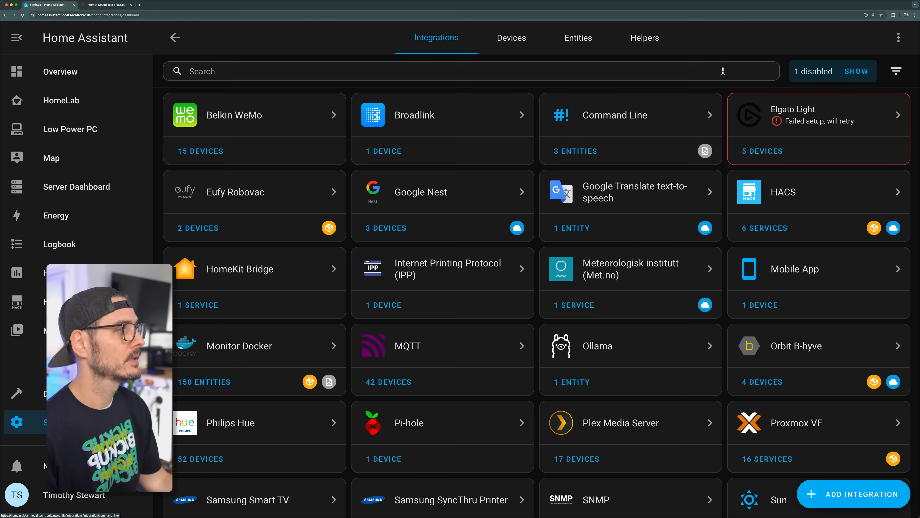
click(854, 494)
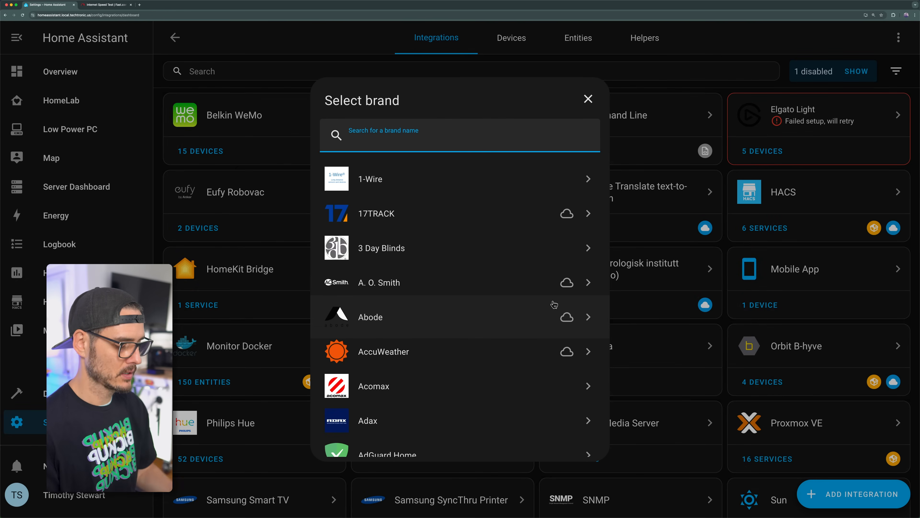
text(docker)
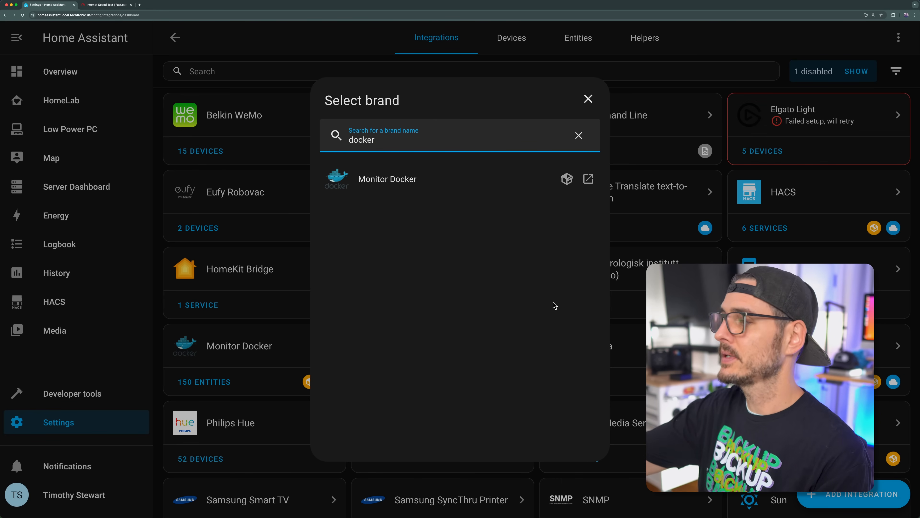
key(Return)
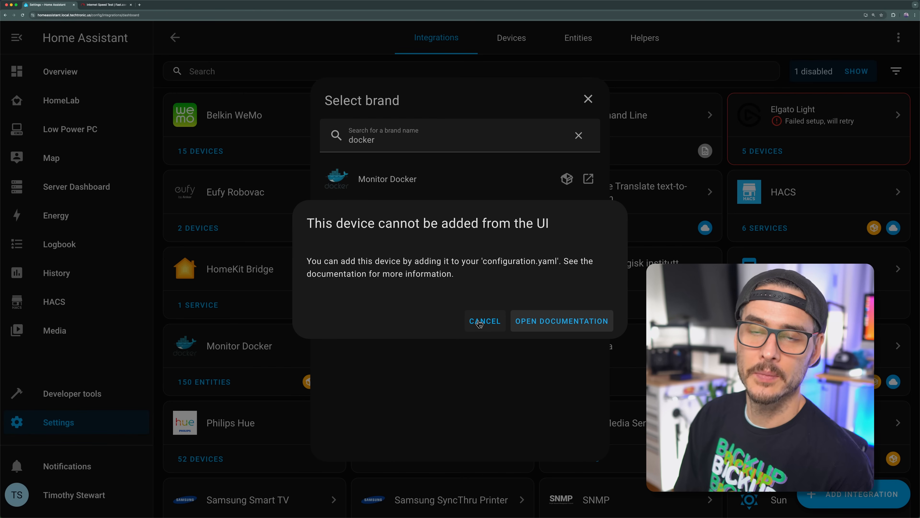
click(595, 322)
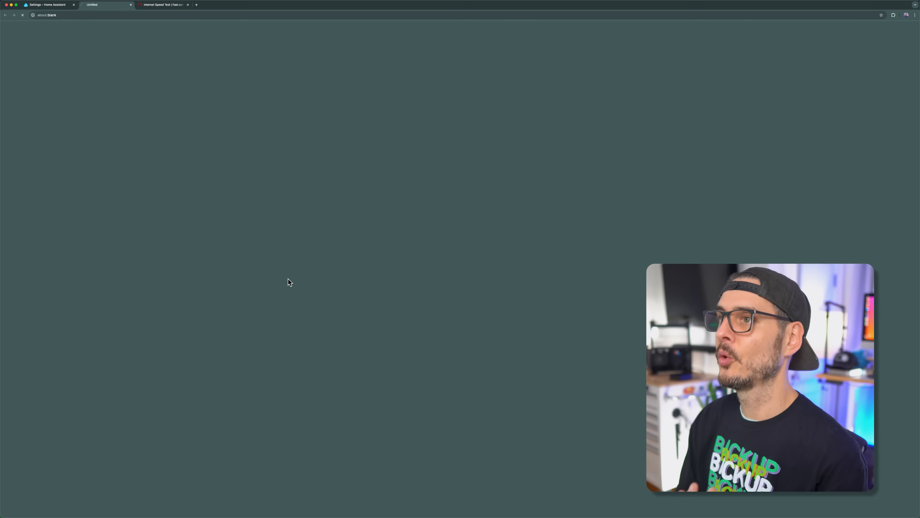
Step: Read the README's Configuration section and highlight the example monitor_docker entry for configuration.yaml
scroll(317, 203, down, 20)
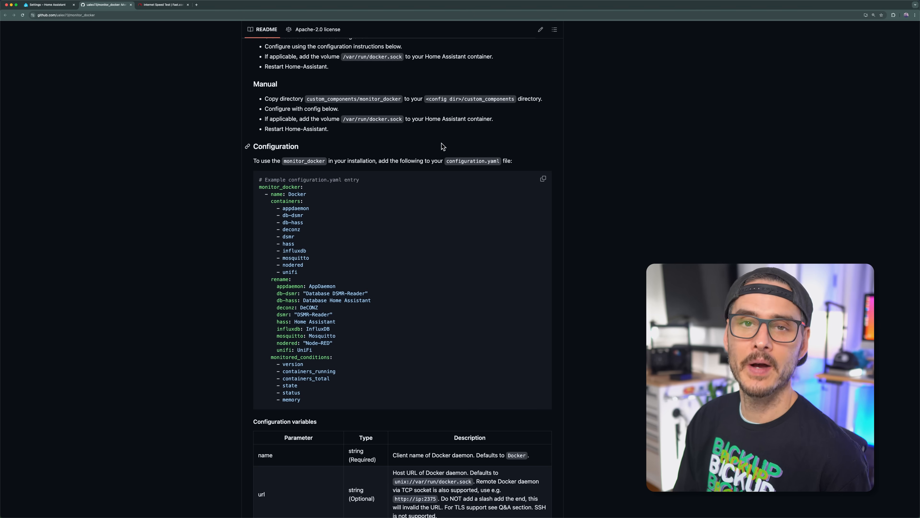
drag(280, 187, 400, 353)
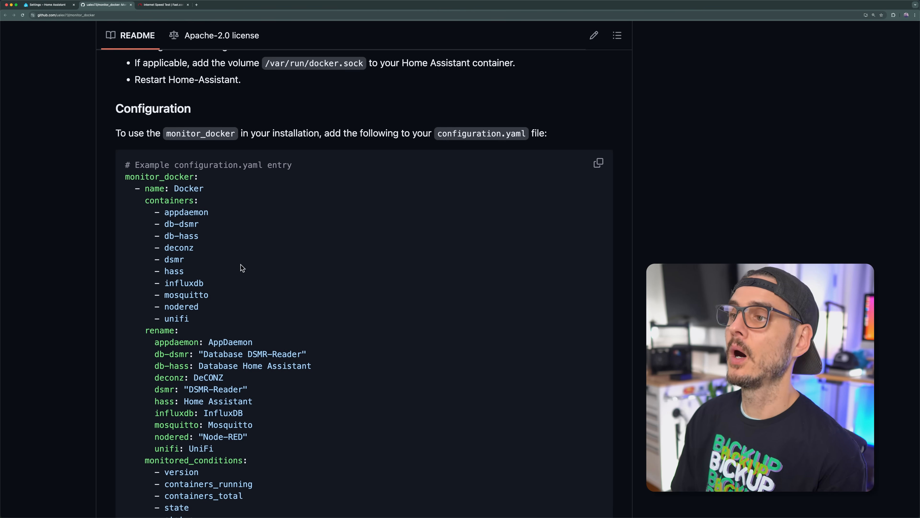
double_click(482, 134)
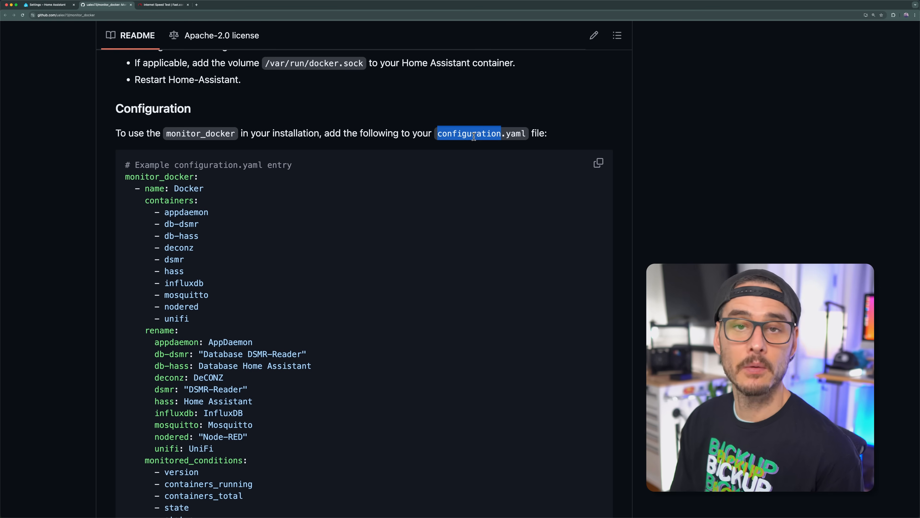
scroll(214, 342, down, 2)
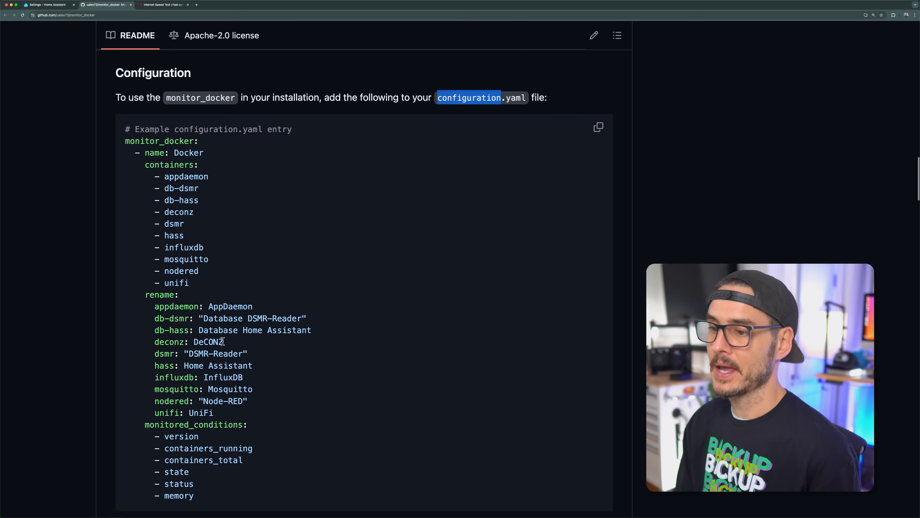
drag(212, 489, 120, 151)
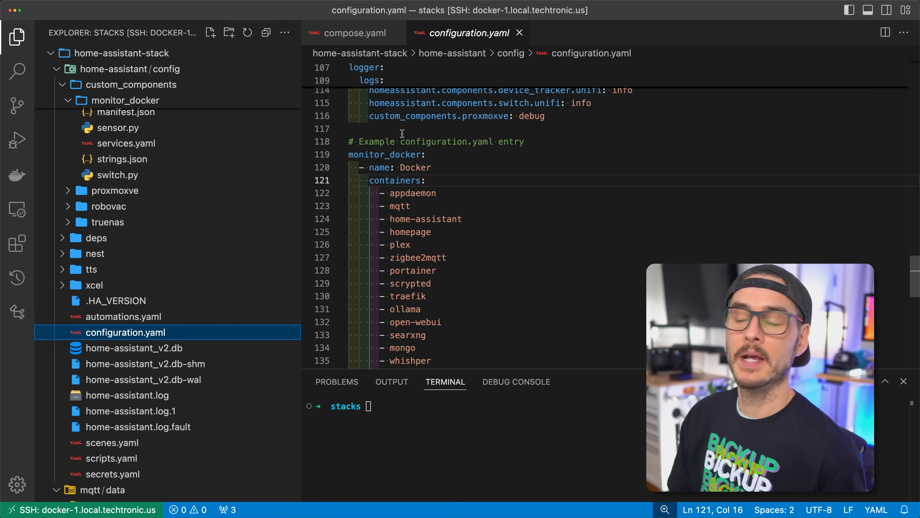
Step: In VS Code, examine the monitor_docker entry in configuration.yaml, including its containers list and rename mappings
scroll(404, 140, down, 2)
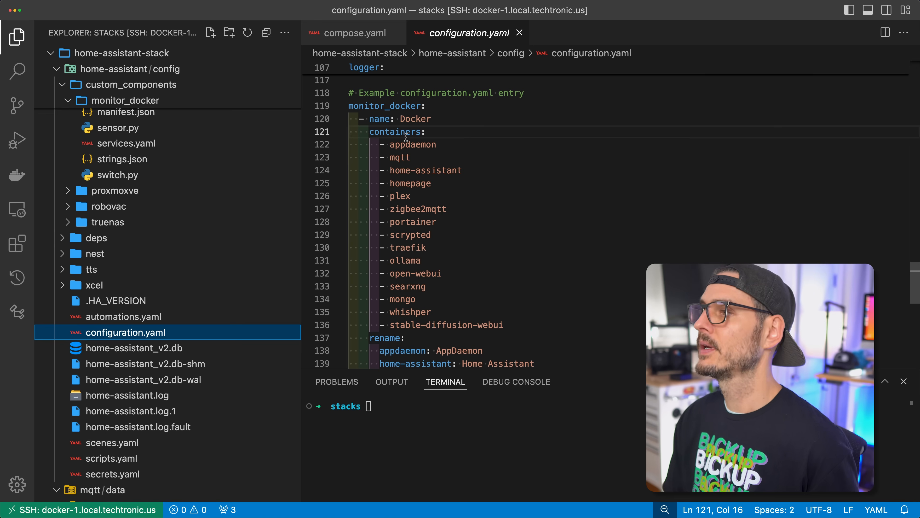
double_click(386, 107)
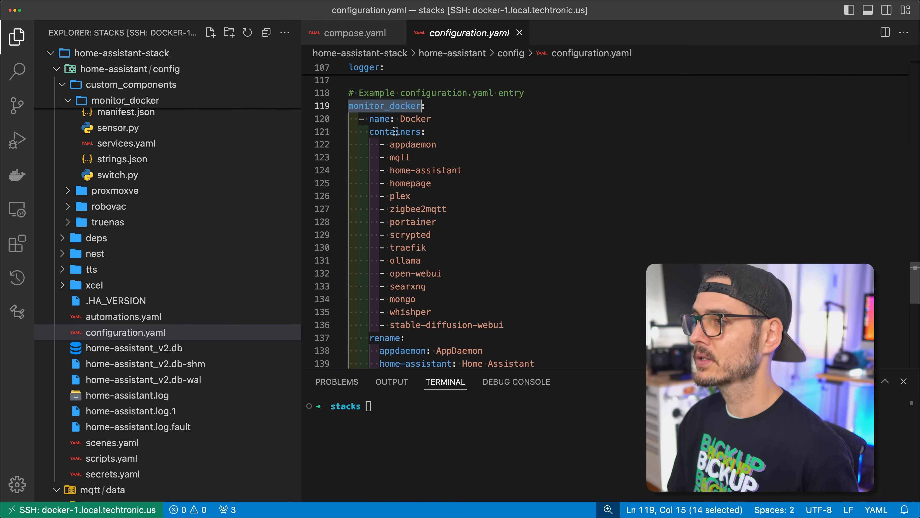
scroll(446, 155, down, 3)
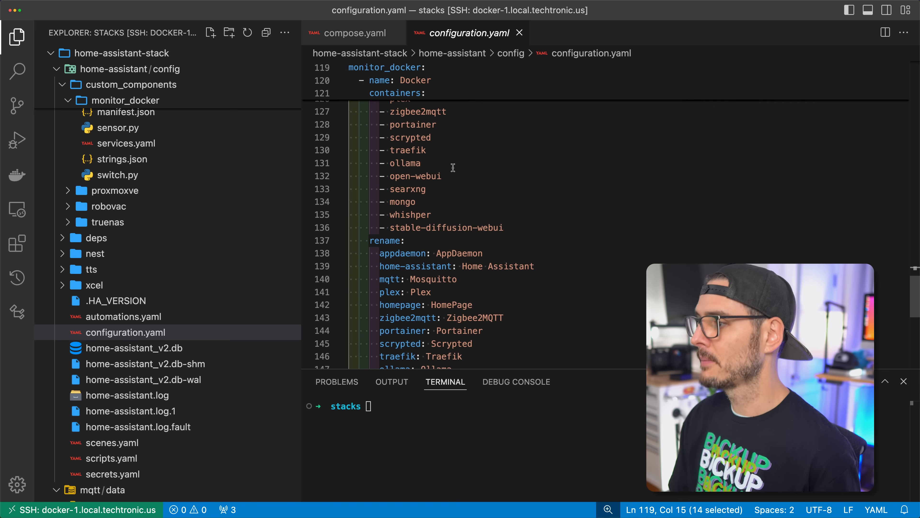
scroll(433, 166, up, 3)
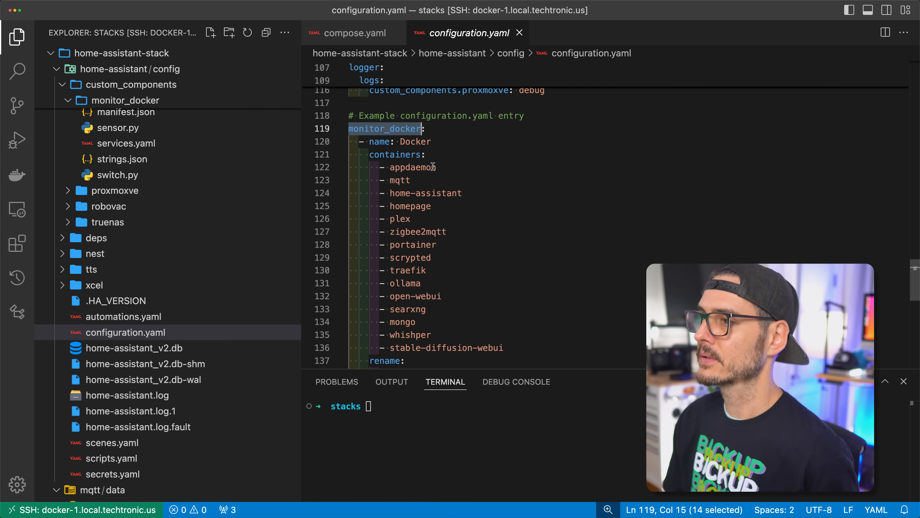
double_click(404, 154)
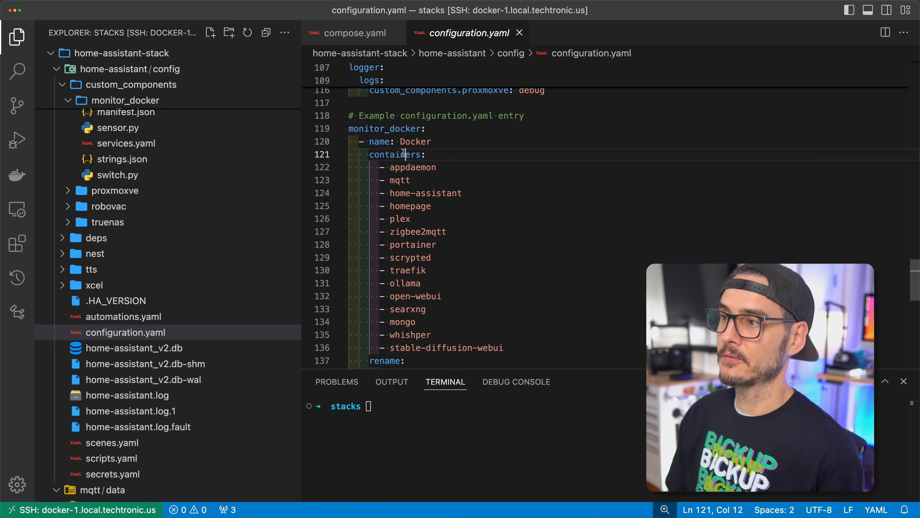
scroll(407, 152, down, 4)
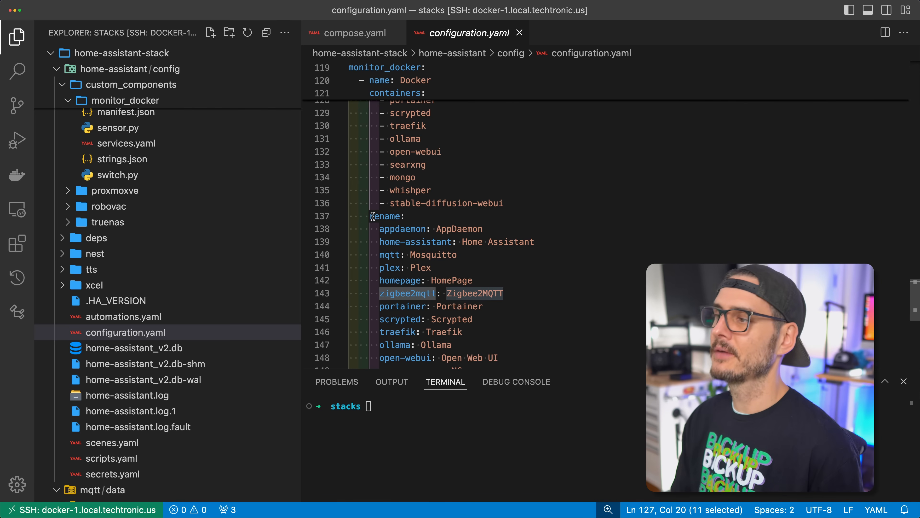
double_click(393, 215)
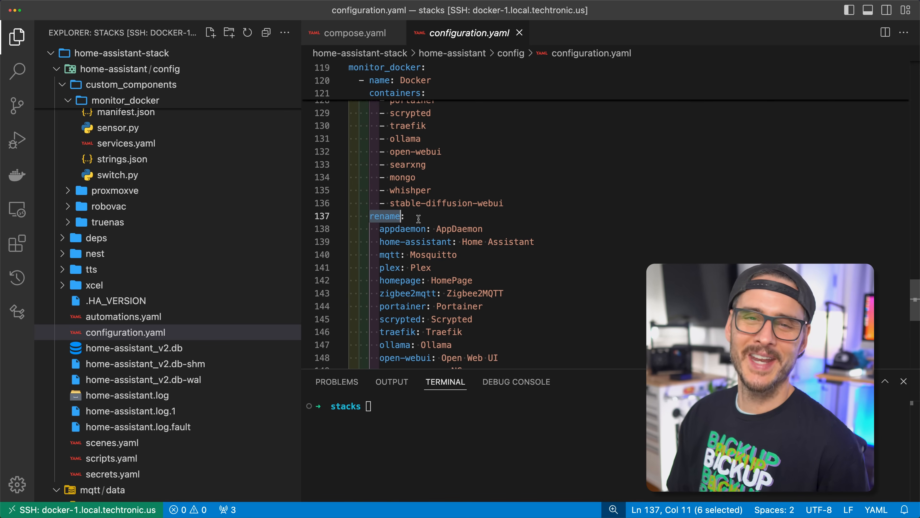
scroll(431, 226, down, 2)
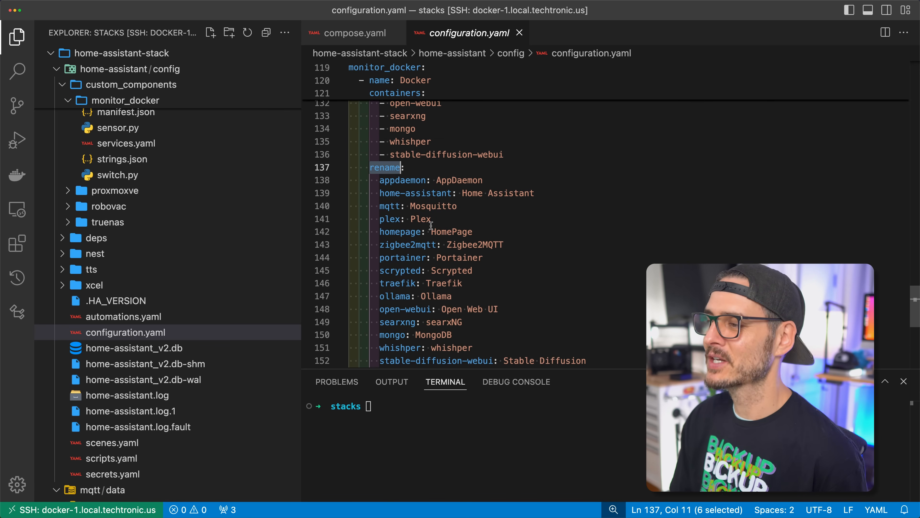
scroll(431, 224, up, 2)
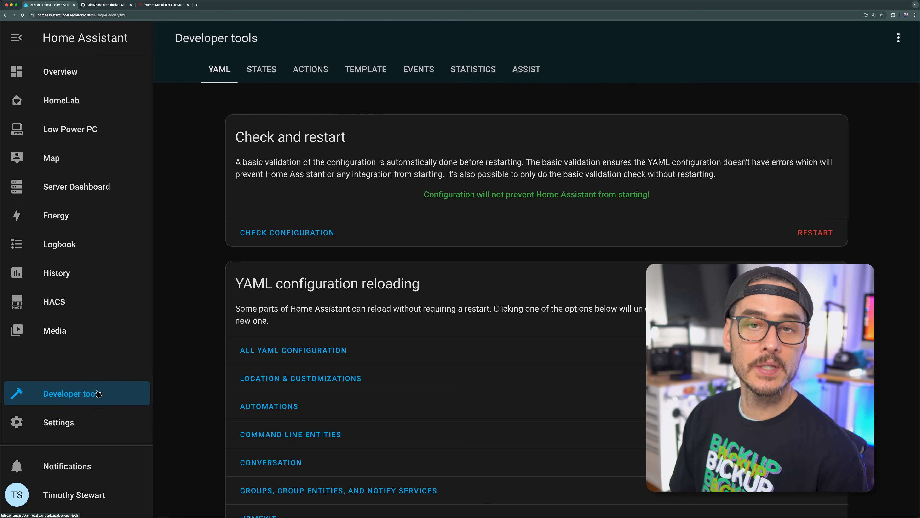
Step: Switch back to Home Assistant and run the configuration check in Developer tools
click(321, 231)
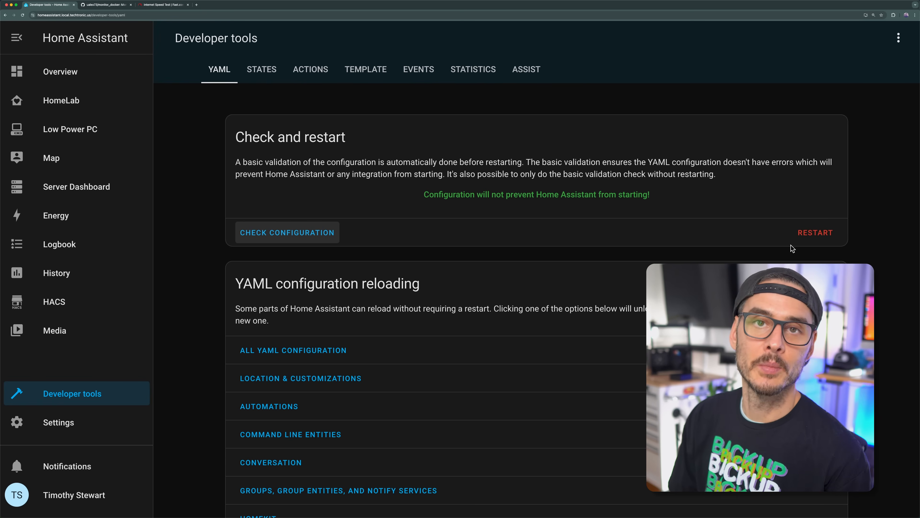
Step: Open the Monitor Docker integration under Devices & services and examine its list of container entities
click(90, 427)
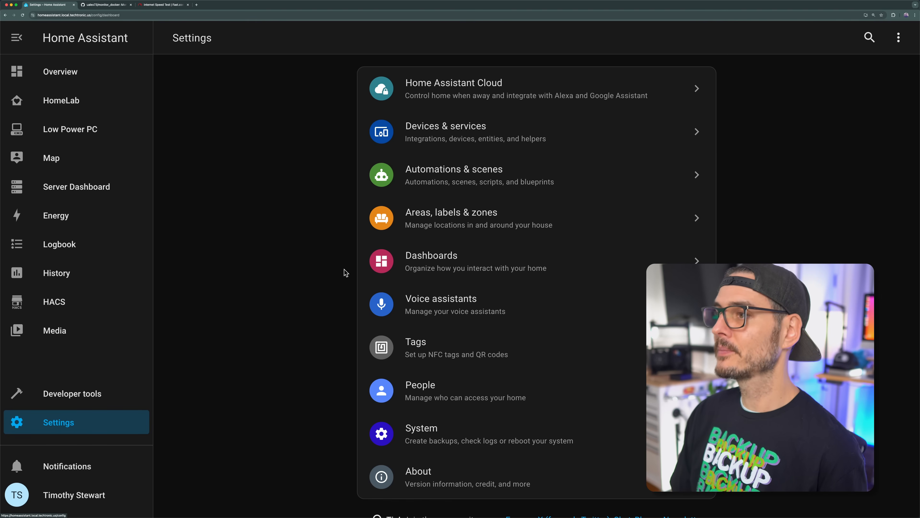
click(453, 143)
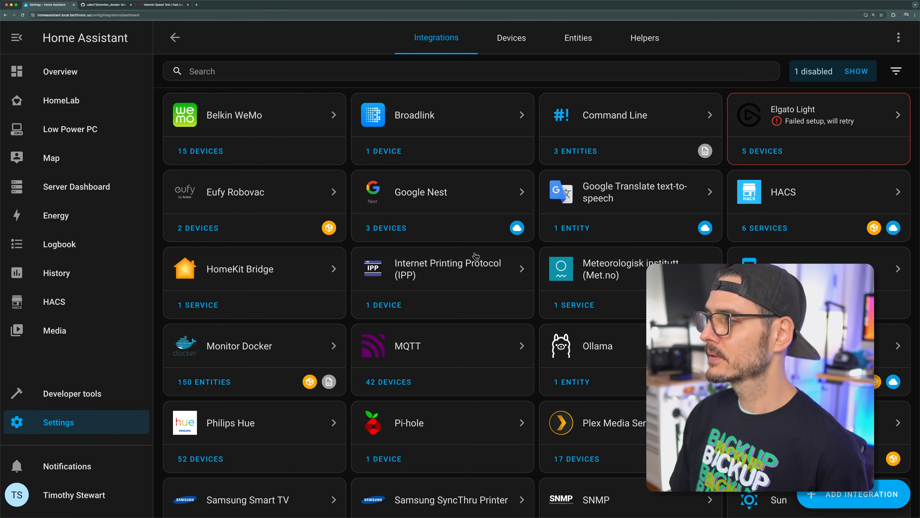
click(272, 348)
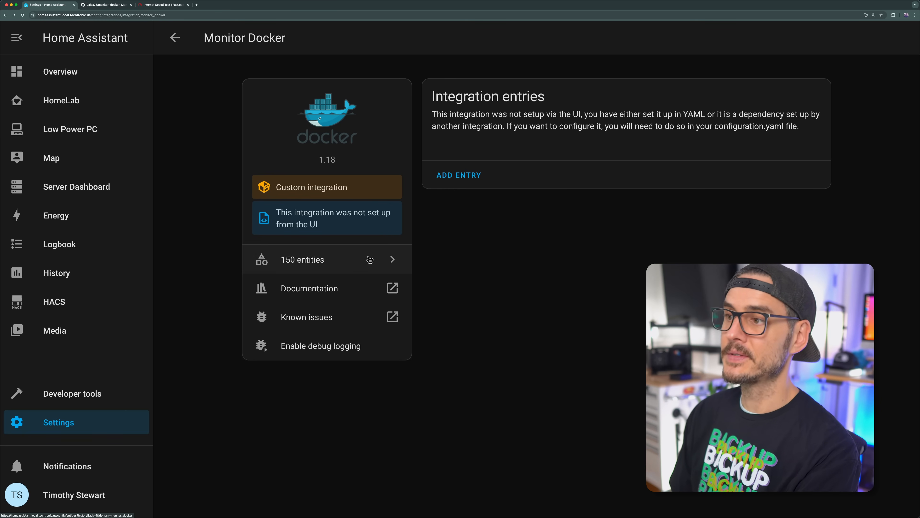
click(361, 260)
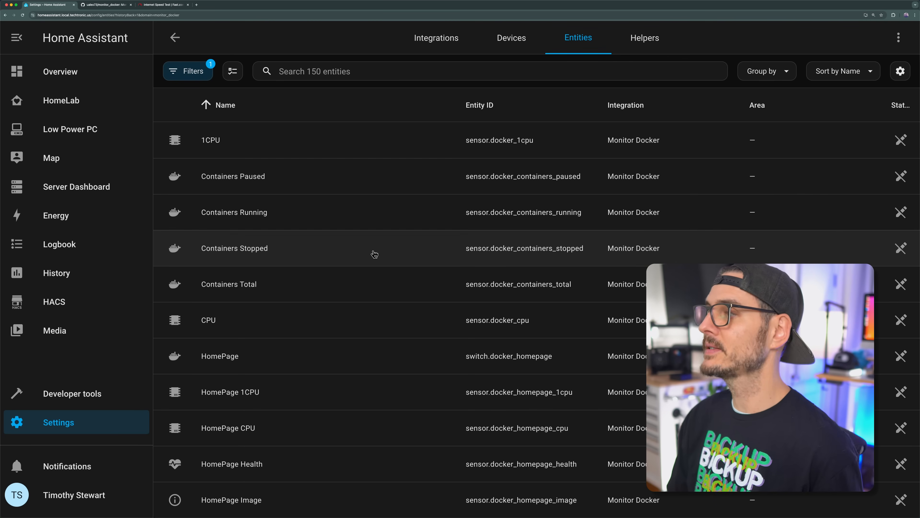
scroll(376, 253, down, 5)
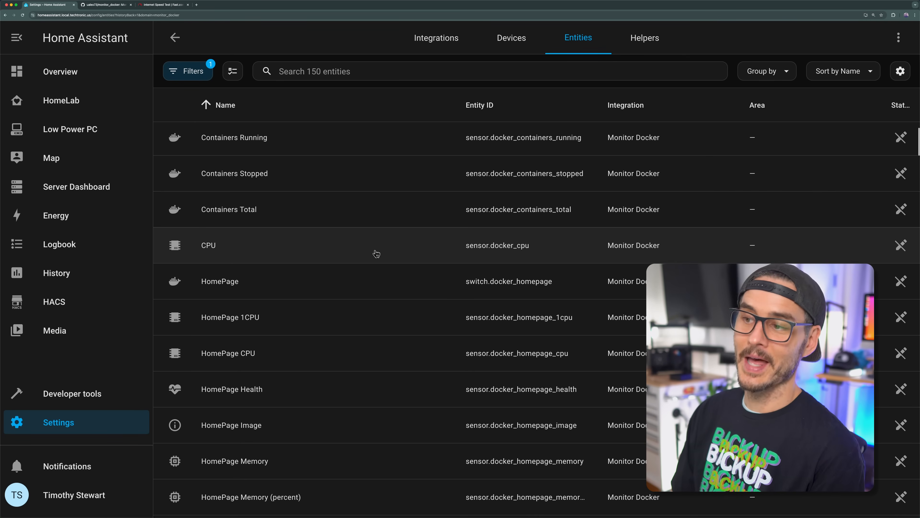
scroll(376, 253, up, 1)
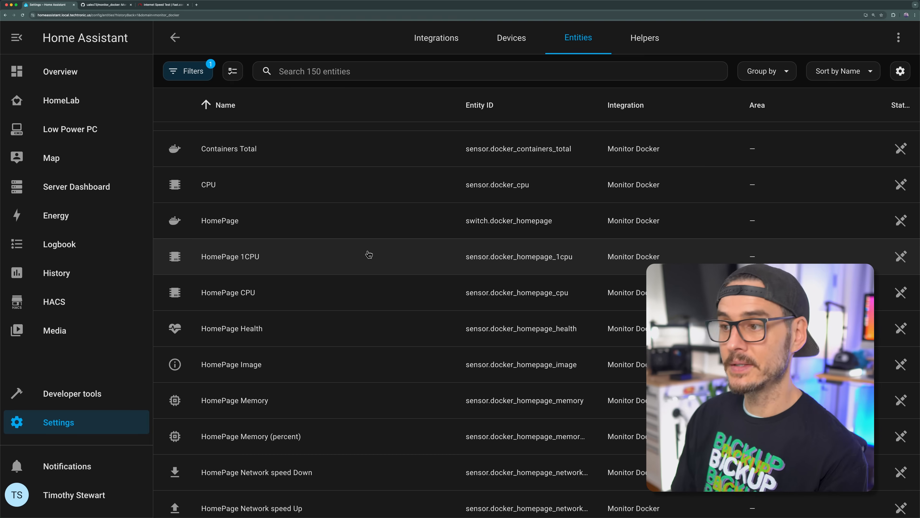
scroll(367, 255, down, 10)
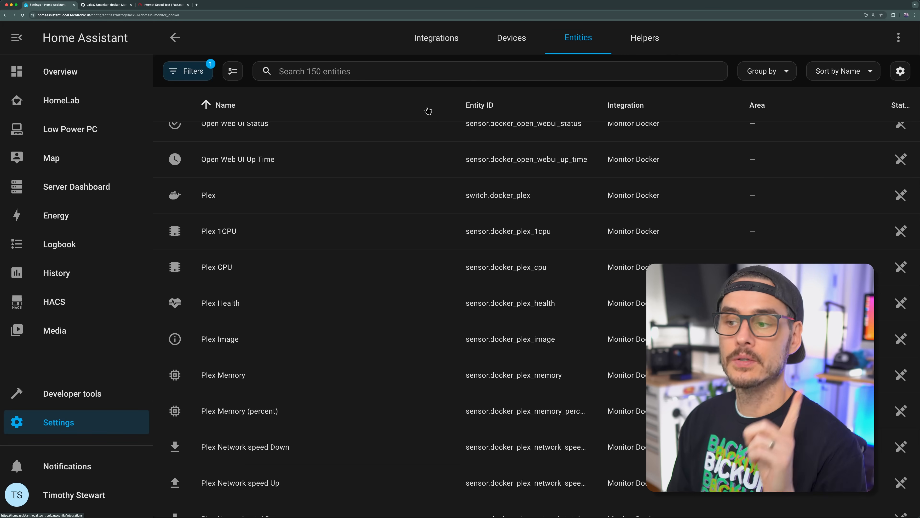
scroll(383, 176, up, 4)
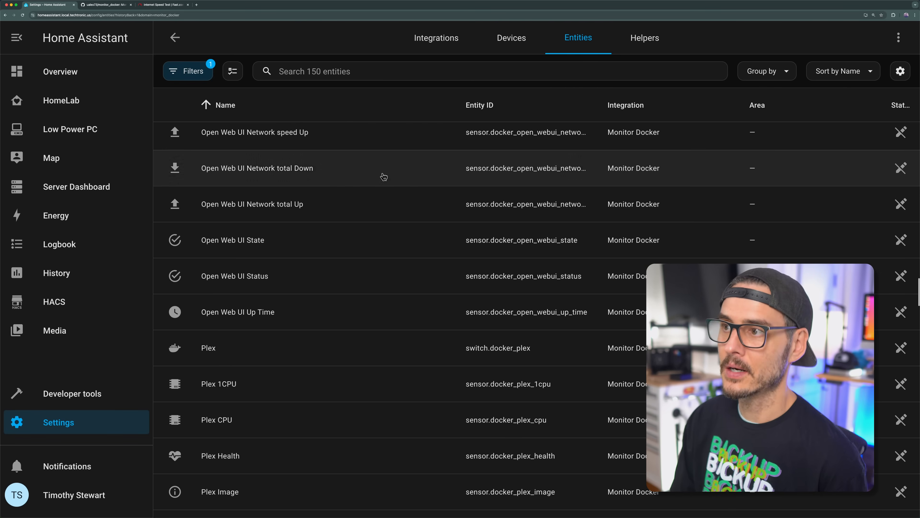
click(176, 38)
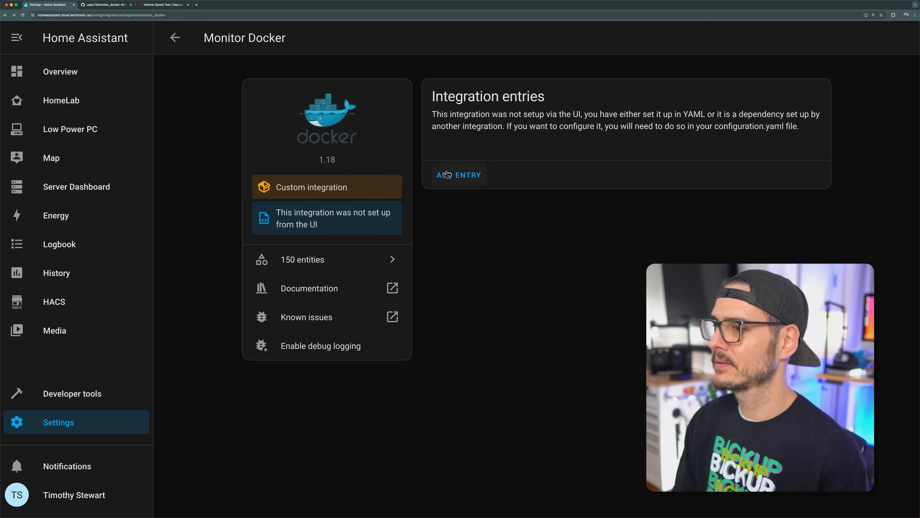
click(315, 259)
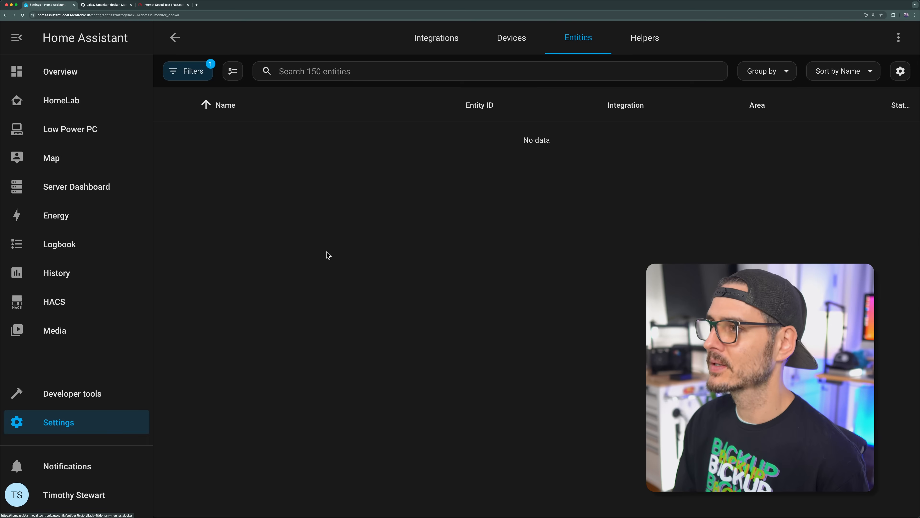
Step: Open the HomeLab dashboard for editing and start adding a card by entity, filtering the entities for "docker"
click(109, 100)
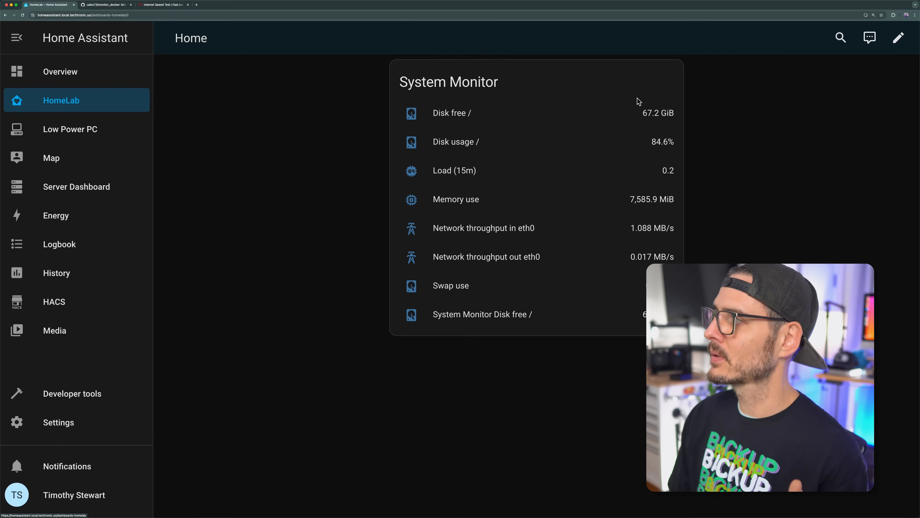
click(898, 37)
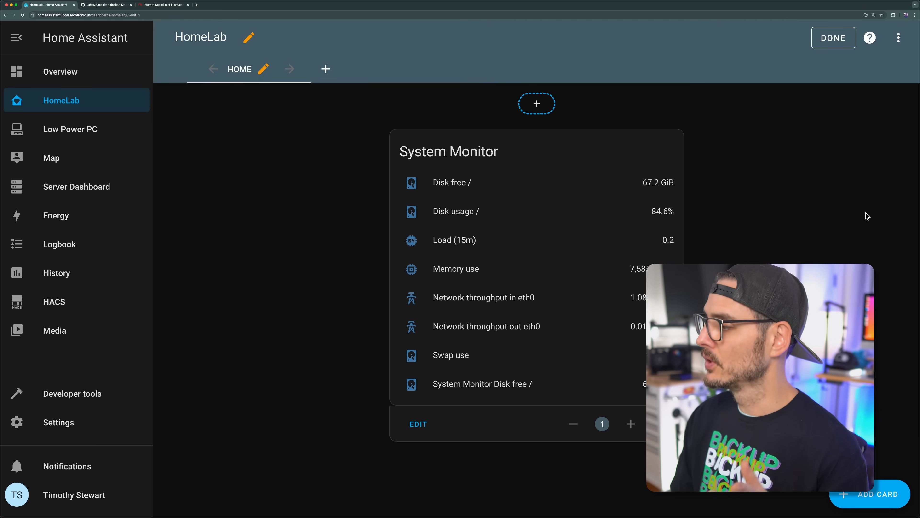
click(860, 502)
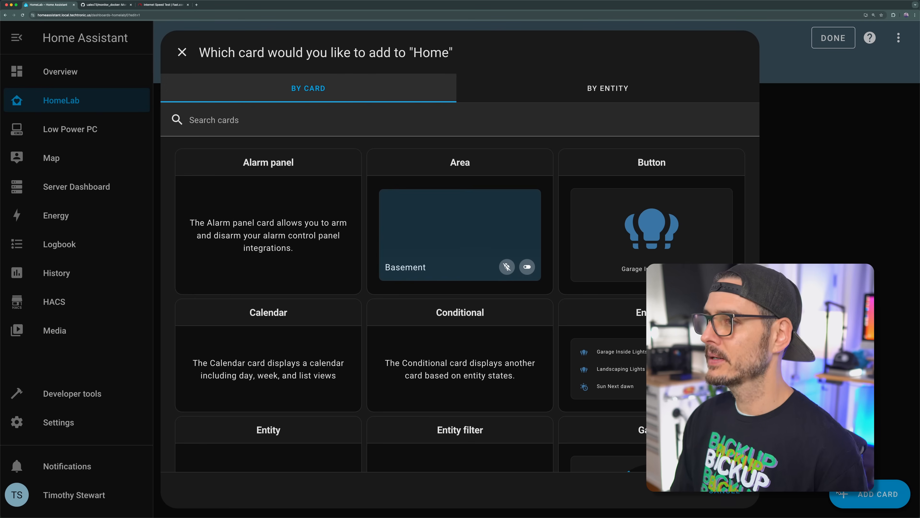
click(543, 90)
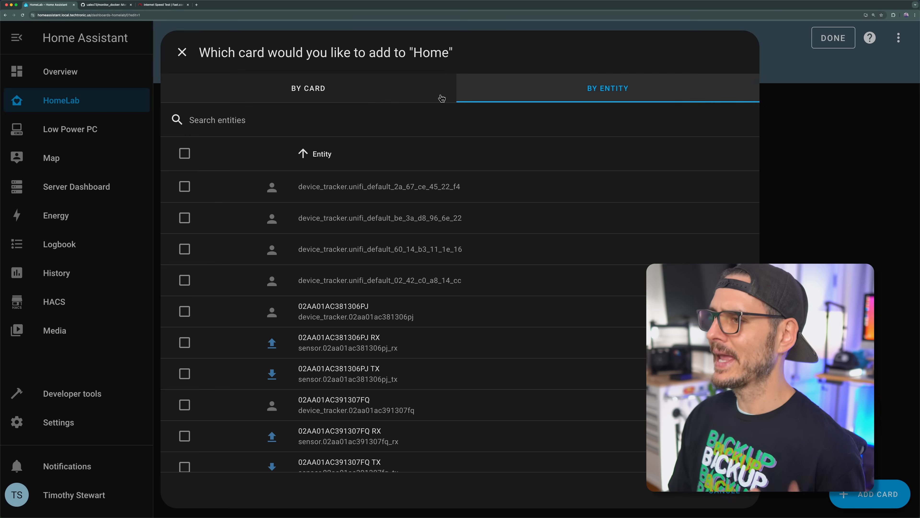
click(384, 124)
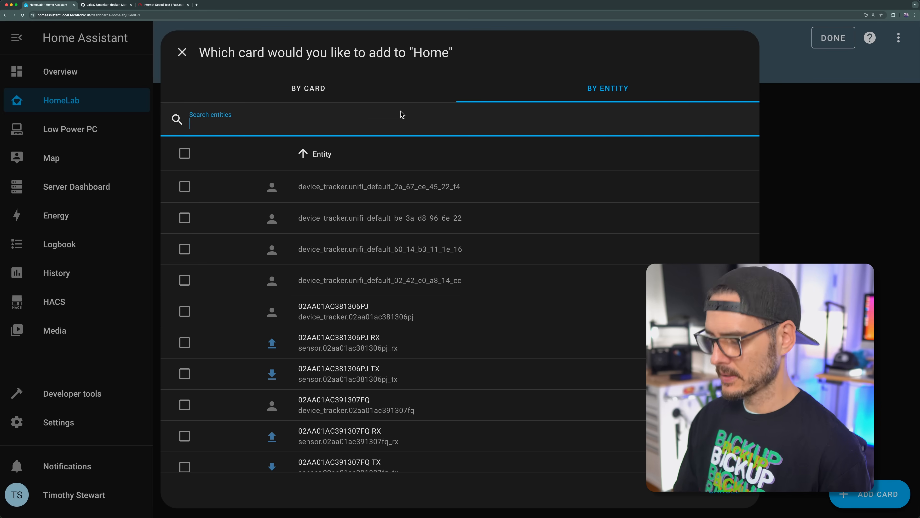
text(docker)
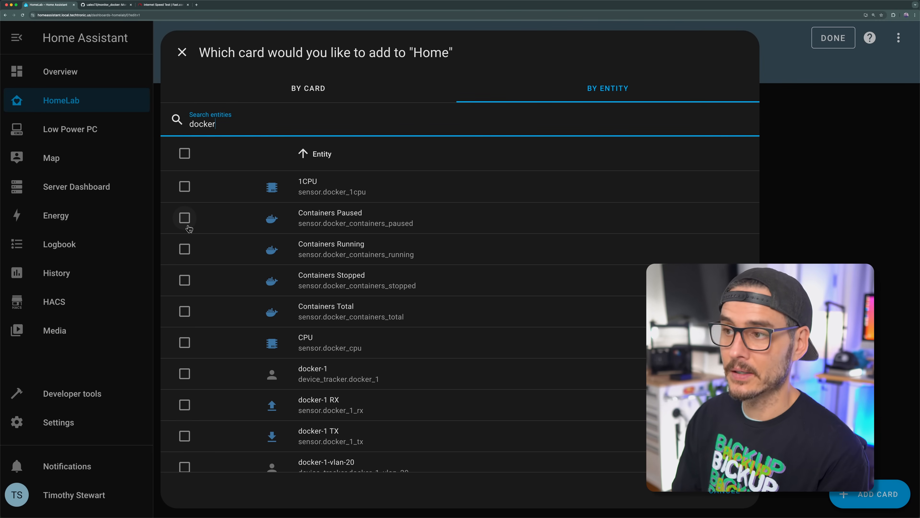
Step: Select the Containers Total, Containers Stopped, Containers Running and Containers Paused entities for the new card
click(183, 313)
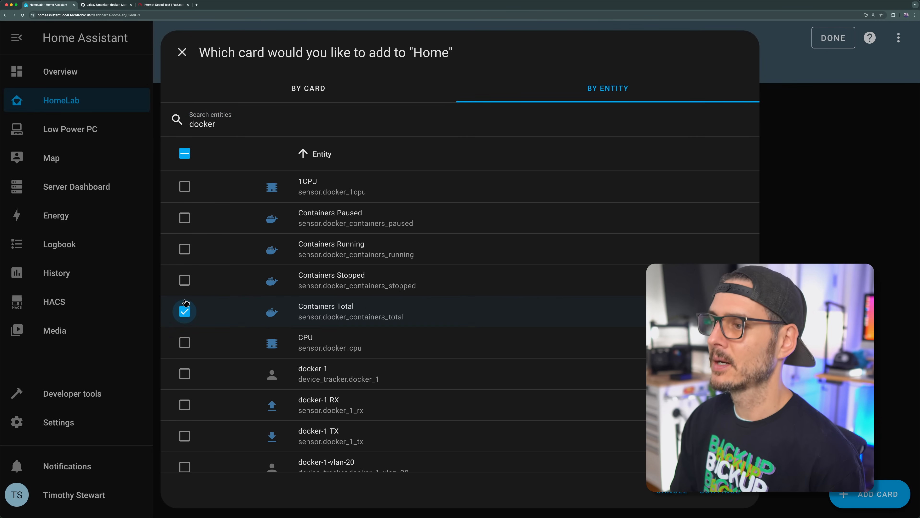
click(184, 282)
click(184, 250)
click(184, 219)
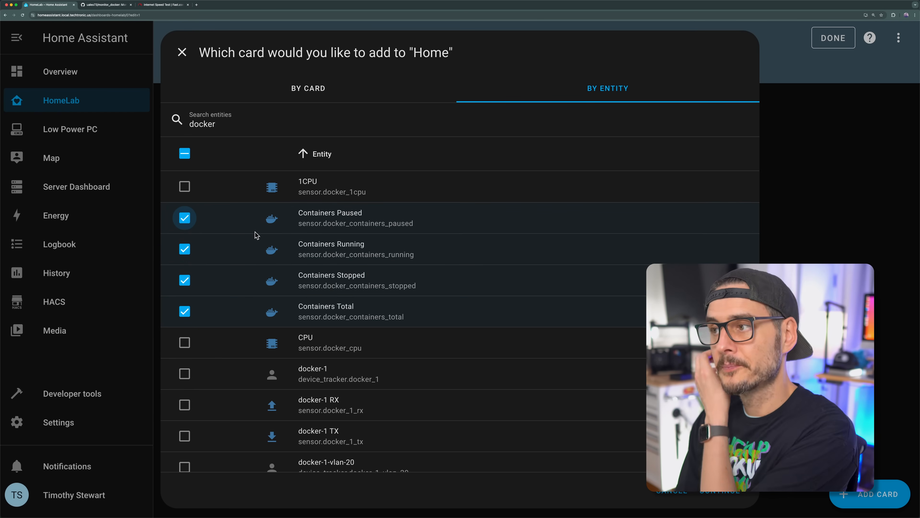
Step: Select the Plex switch and the Plex 1CPU, CPU, Health, Image and Memory sensors for the card
scroll(257, 235, down, 10)
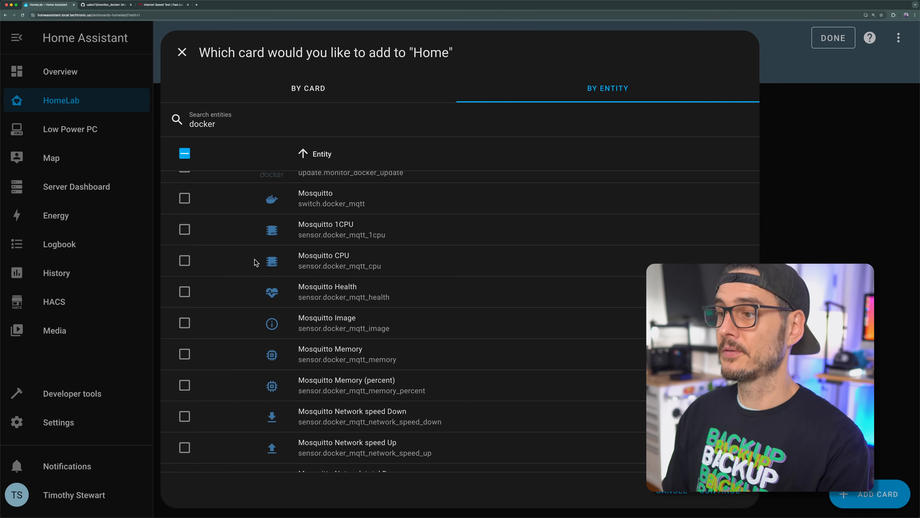
scroll(263, 262, down, 15)
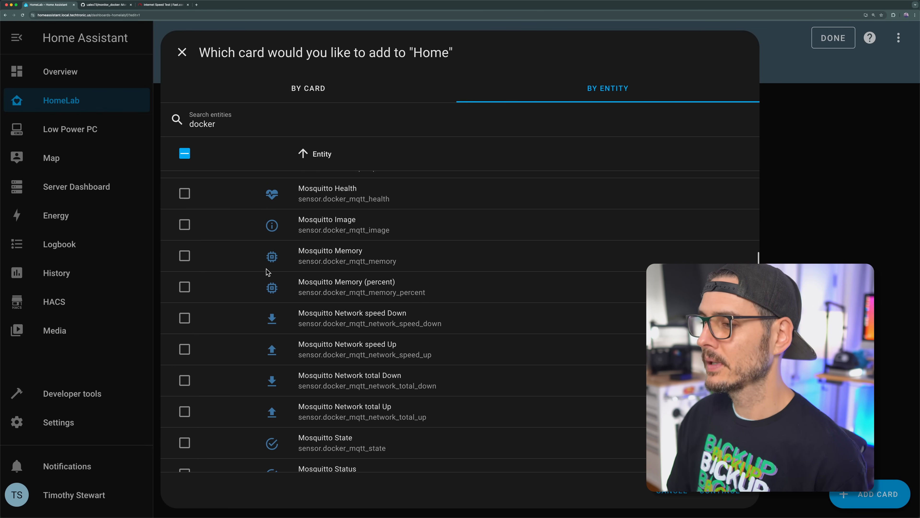
scroll(238, 300, down, 10)
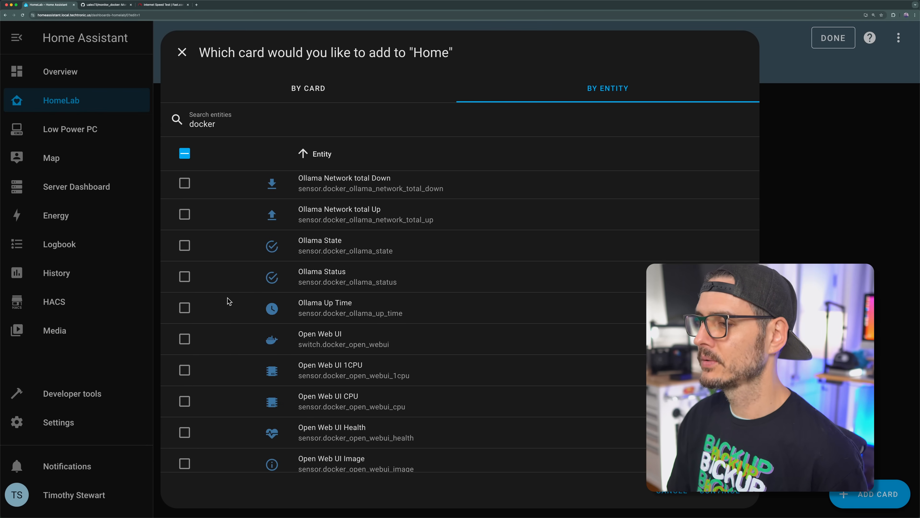
scroll(229, 300, down, 8)
click(185, 282)
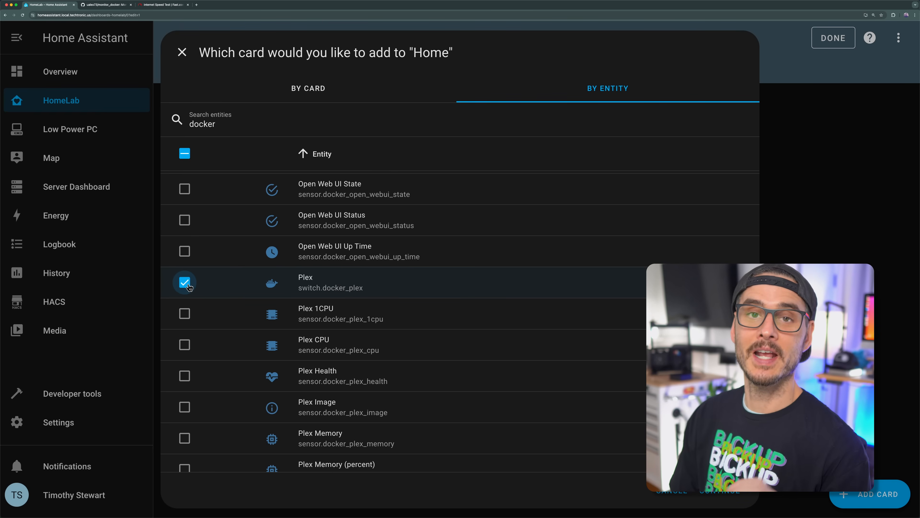
scroll(189, 297, down, 2)
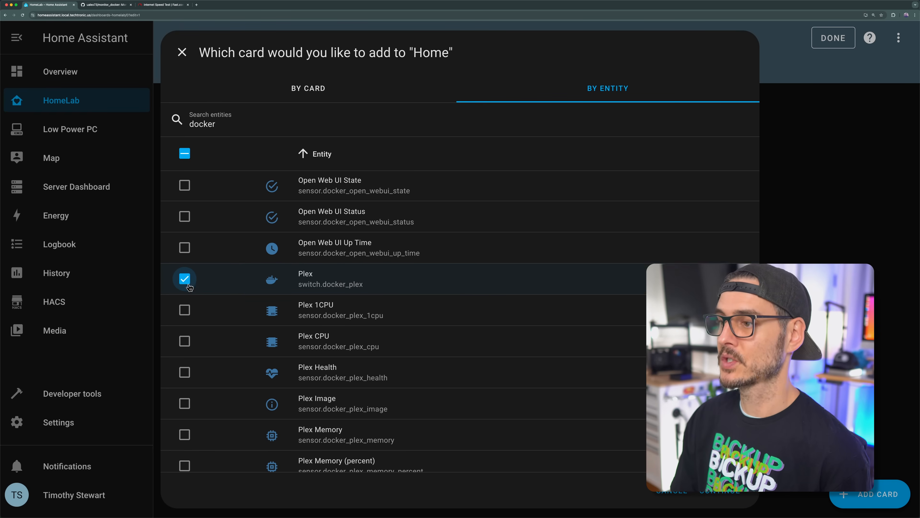
click(192, 292)
click(189, 313)
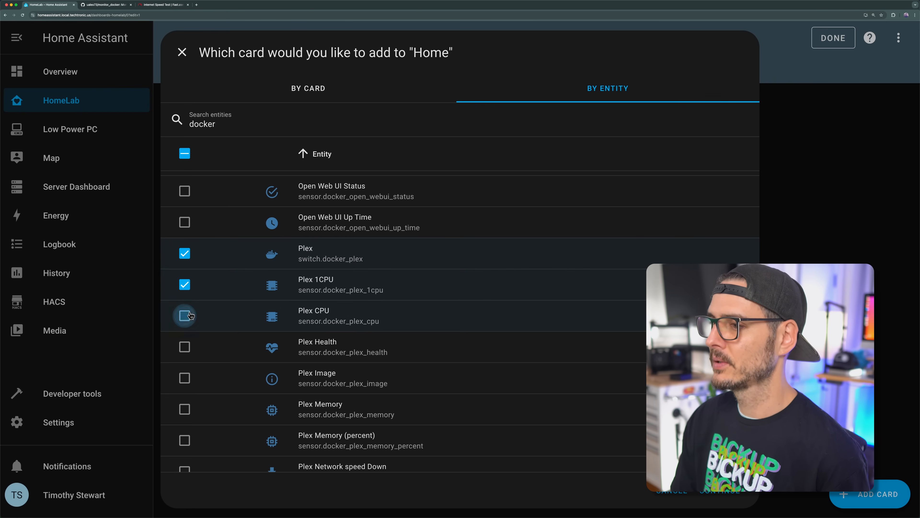
click(181, 347)
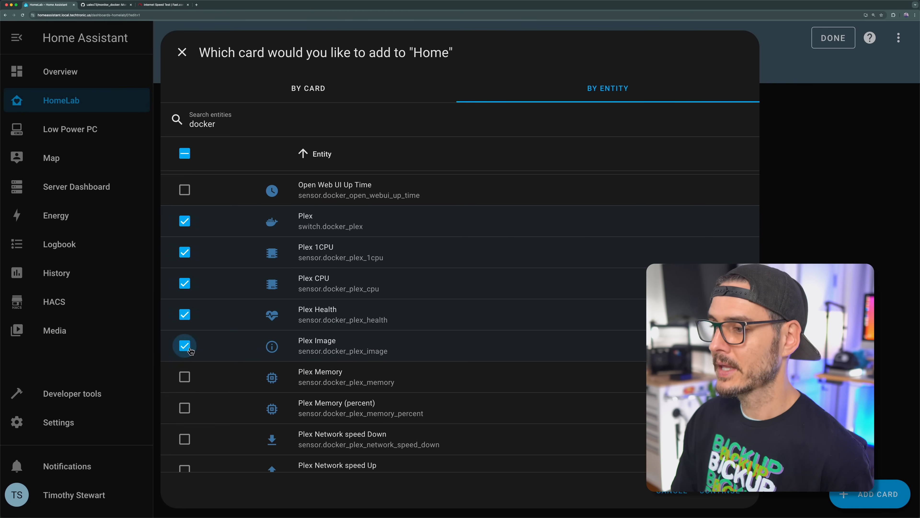
click(183, 377)
scroll(182, 374, down, 3)
click(184, 367)
scroll(218, 348, down, 6)
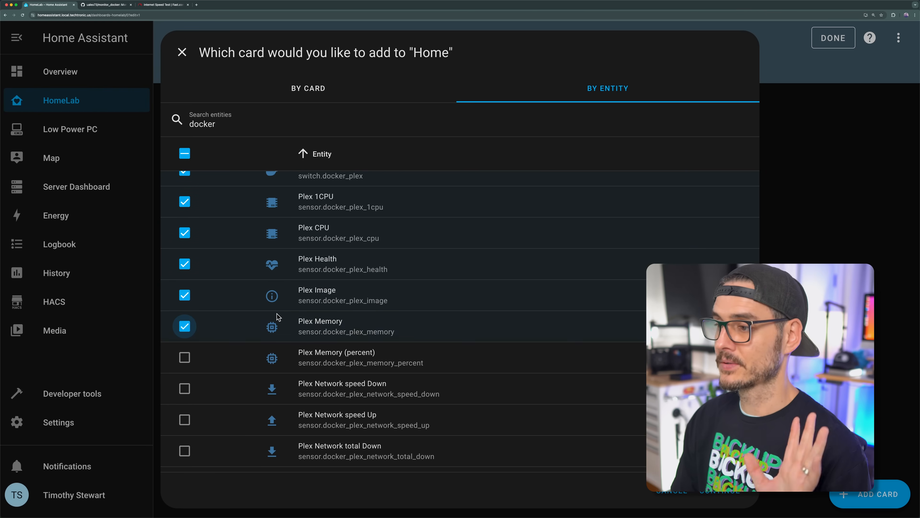
Step: Select the Plex Network speed Up, Network total Down, State, Status and Up Time sensors as well
click(185, 328)
click(185, 360)
scroll(259, 323, down, 2)
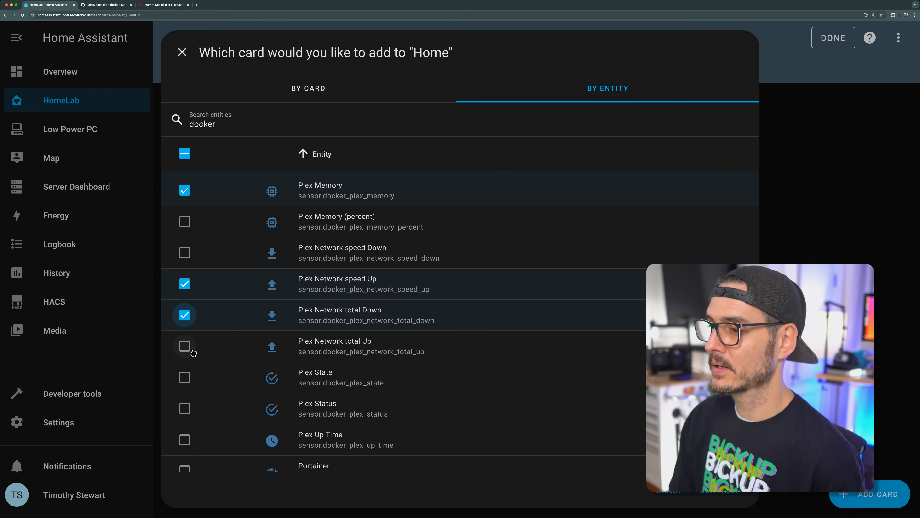
click(187, 376)
scroll(190, 371, down, 1)
click(190, 369)
click(188, 400)
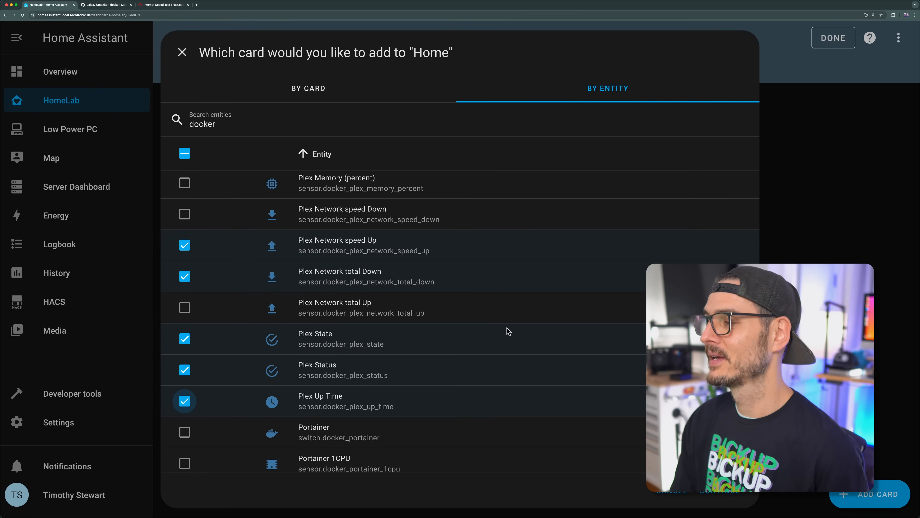
Step: Continue to the suggested card with the container and Plex entities, review it and add it to the dashboard
scroll(477, 335, down, 15)
click(720, 490)
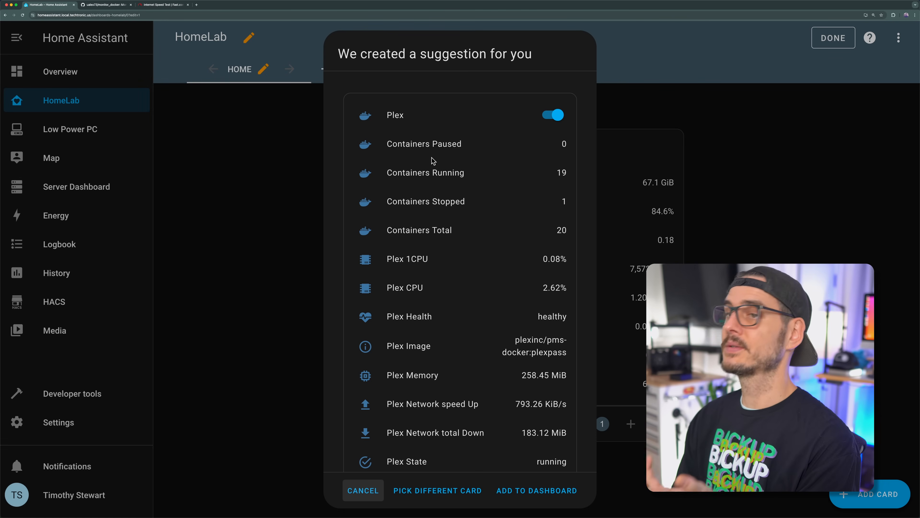
scroll(417, 249, down, 3)
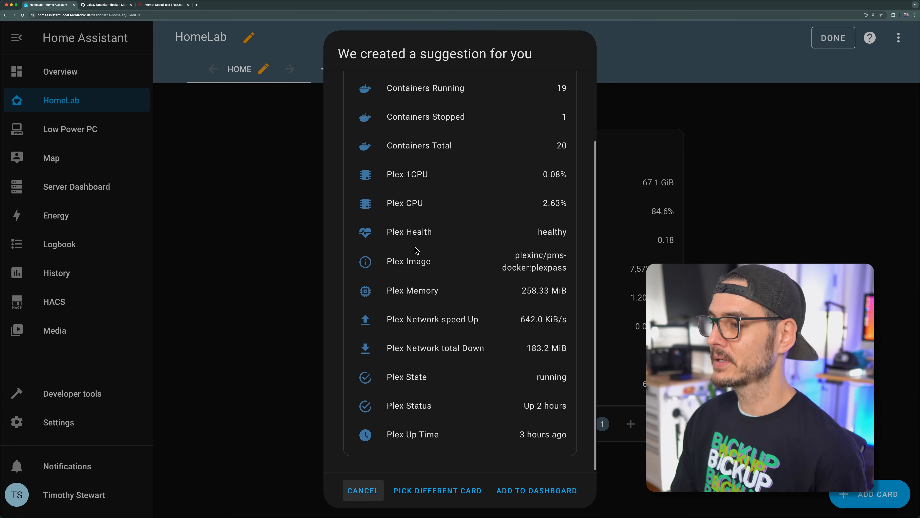
click(524, 491)
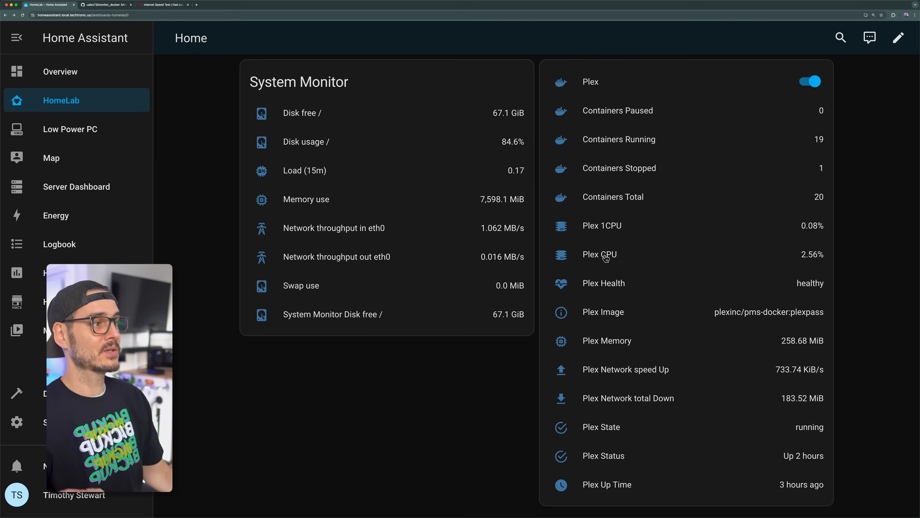
Step: Open the full history of the Plex CPU sensor and examine the usage spikes in the graph
click(612, 258)
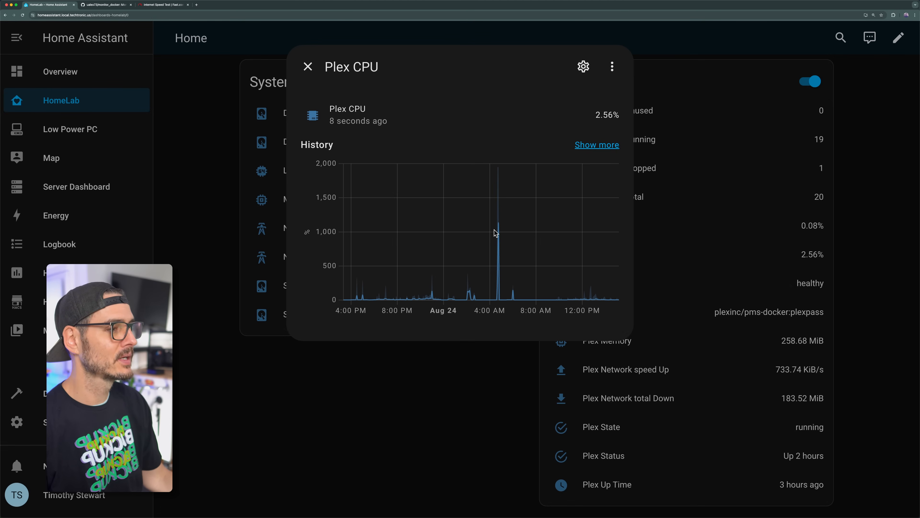
click(592, 148)
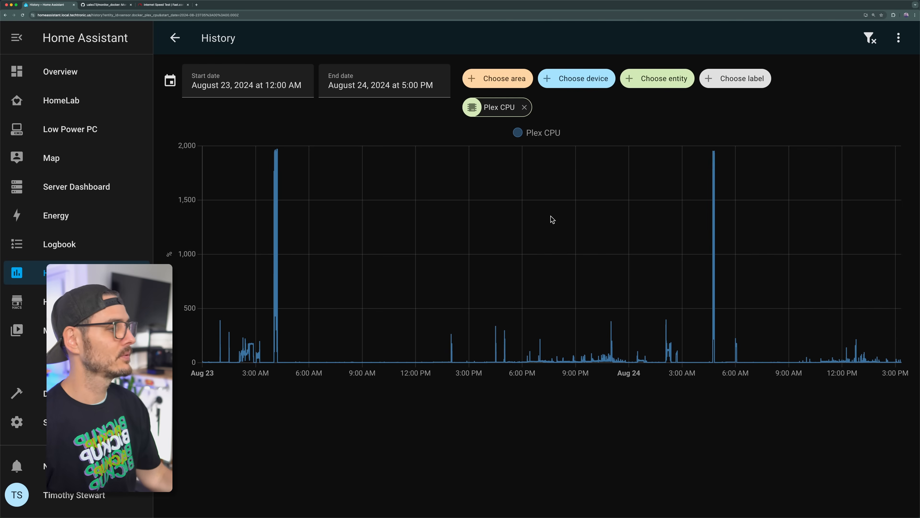
mouse_move(713, 214)
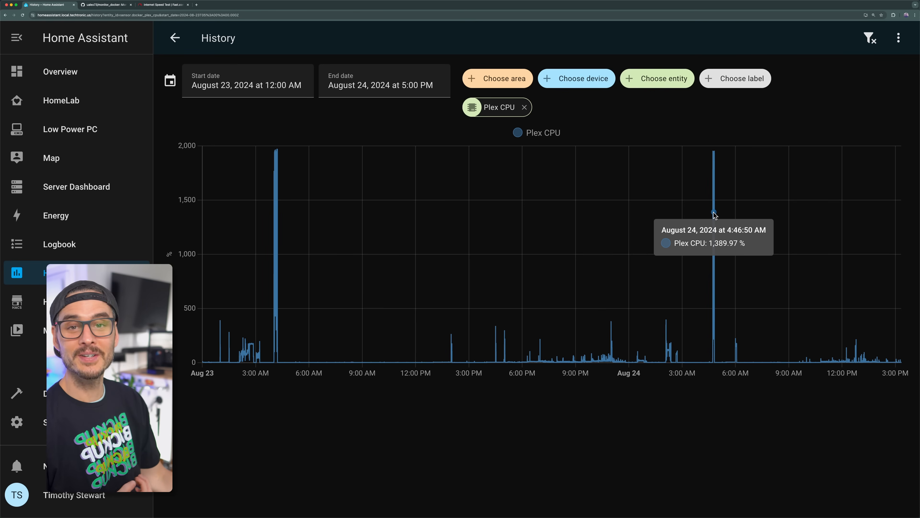
mouse_move(274, 247)
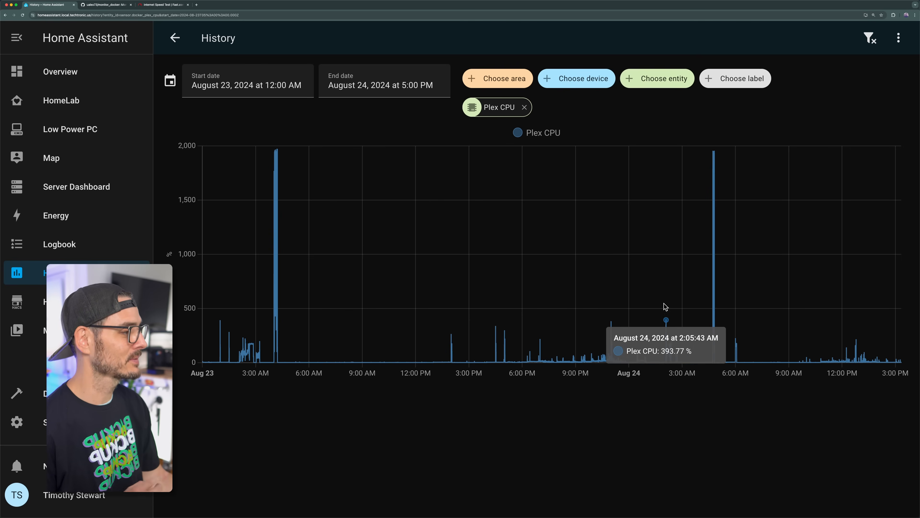
mouse_move(727, 311)
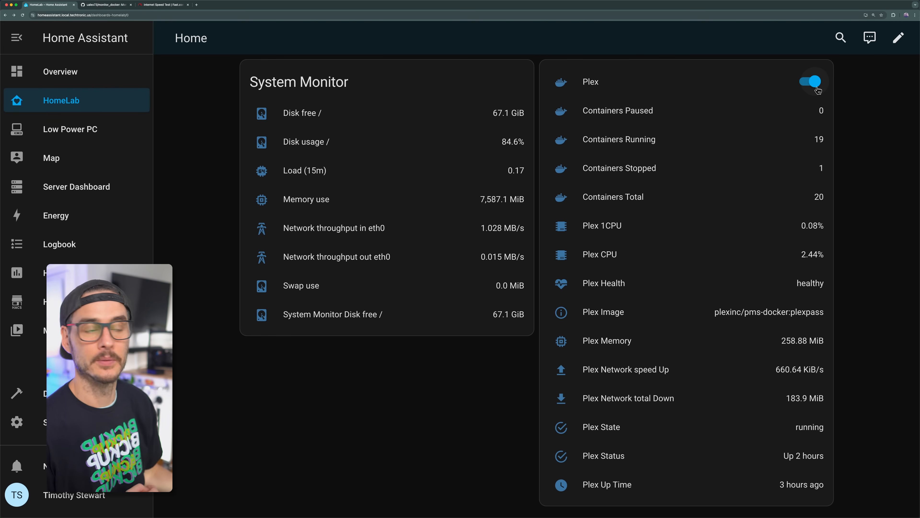
Step: Edit the HomeLab dashboard again and start another card by entity, filtering the entities for "traefik"
click(898, 38)
click(858, 496)
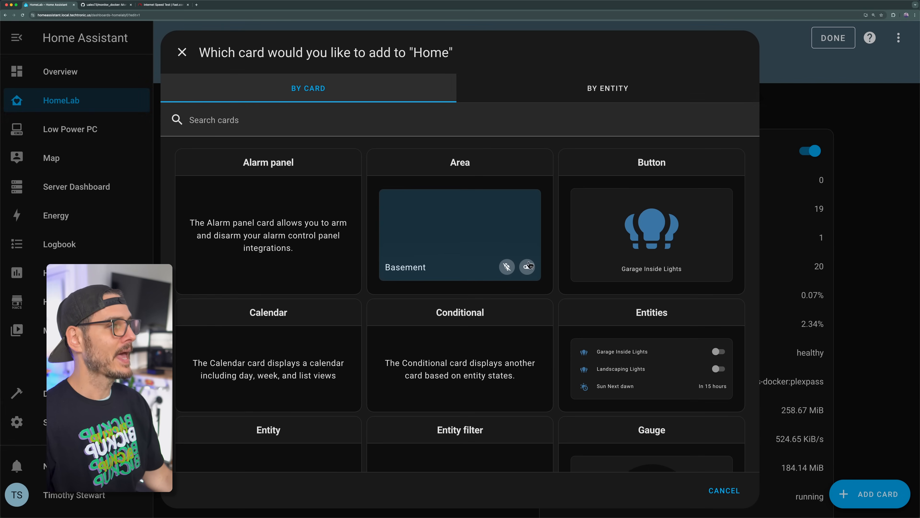
click(616, 90)
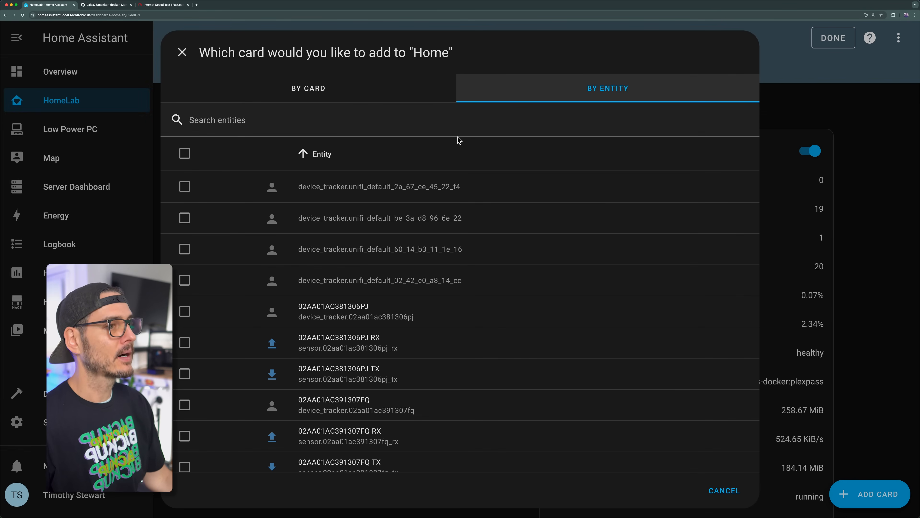
click(367, 116)
text(traefik)
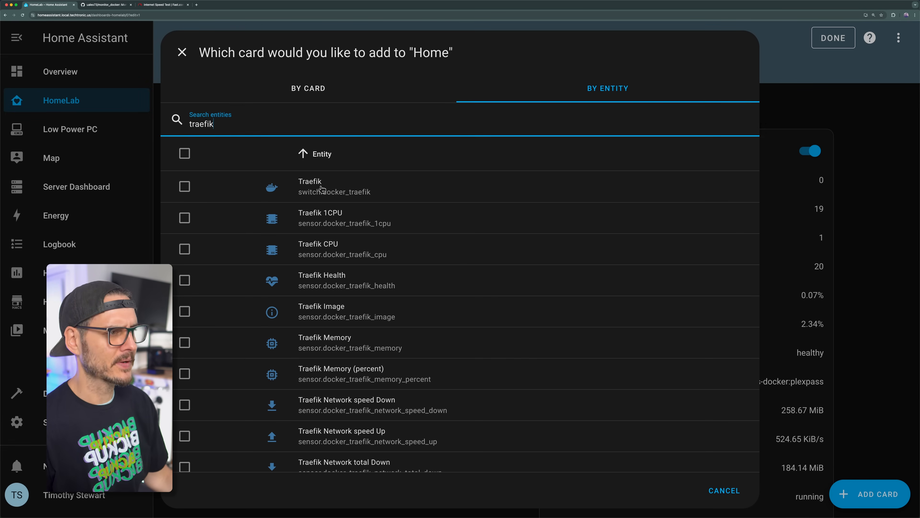
Step: Select the Traefik CPU, Health, Memory, Network speed Down and Network speed Up sensors for the card
click(185, 250)
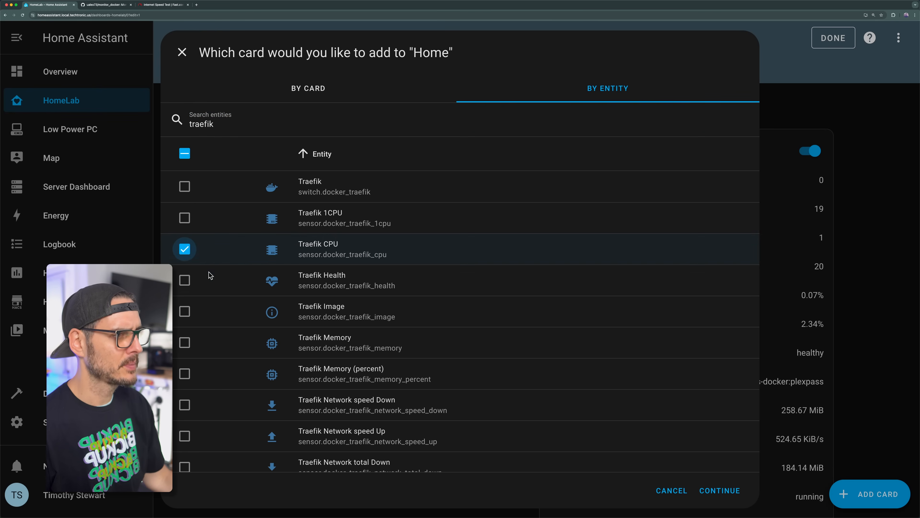
click(179, 292)
scroll(179, 293, down, 3)
click(184, 254)
click(184, 312)
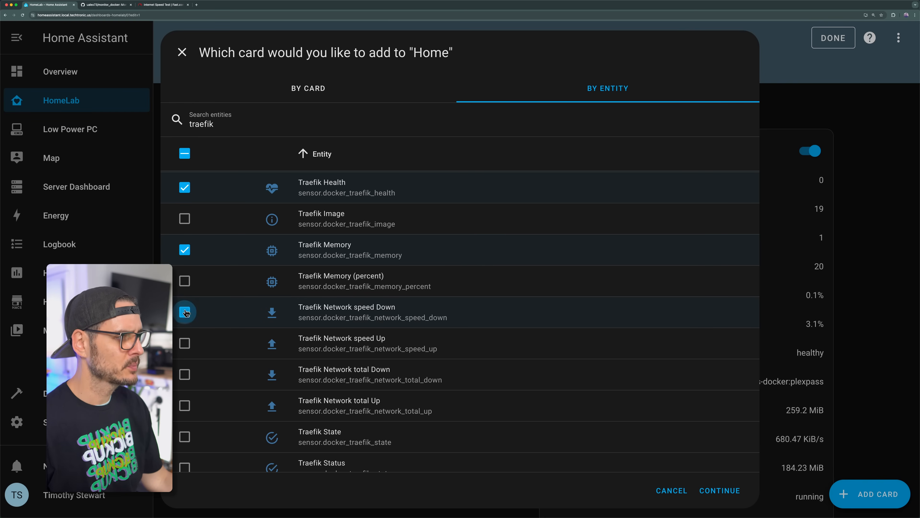
click(184, 343)
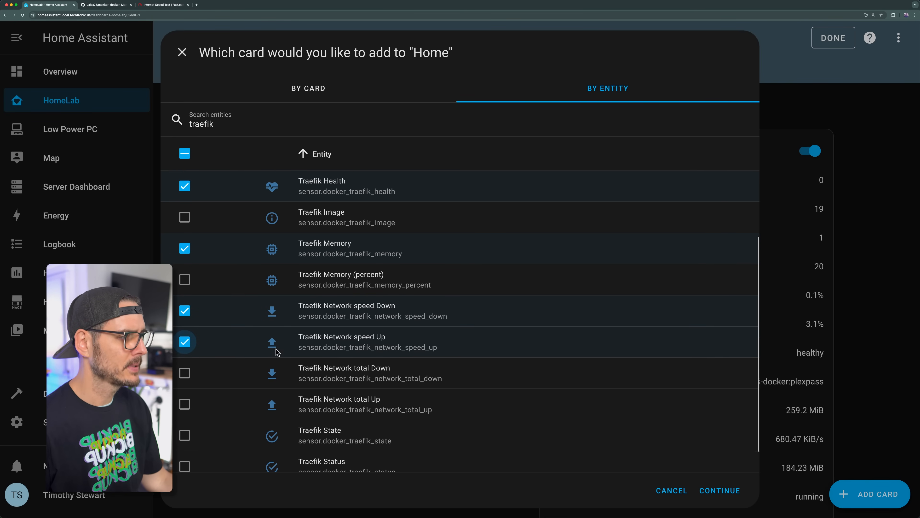
Step: Select the Traefik State, Status and Up Time sensors and the Traefik container switch too
scroll(224, 354, down, 1)
click(185, 393)
click(184, 425)
click(185, 456)
scroll(279, 305, up, 4)
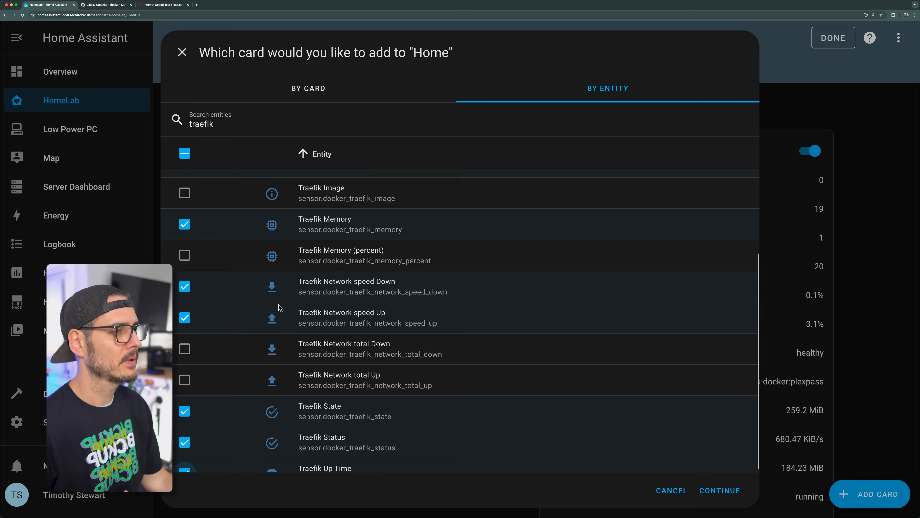
click(185, 186)
Step: Accept the suggested card with the selected Traefik entities and add it to the HomeLab dashboard
scroll(494, 267, down, 3)
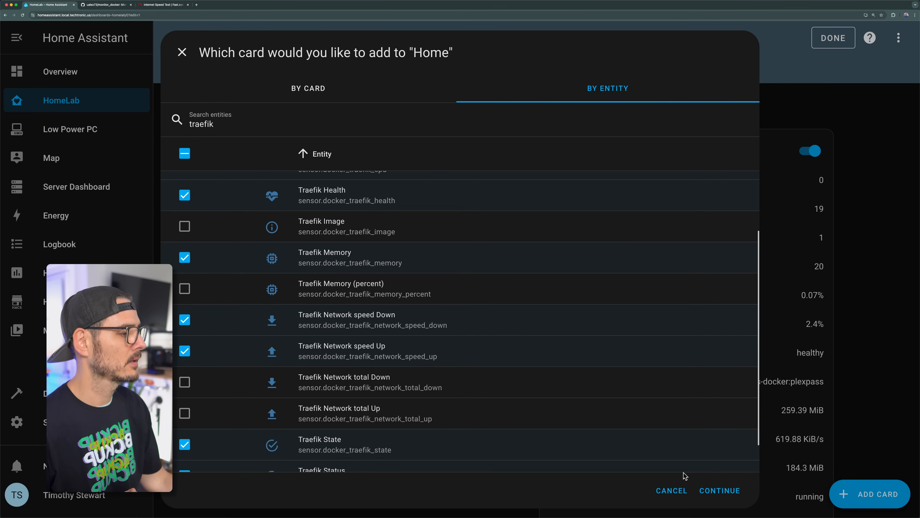
click(706, 490)
click(571, 448)
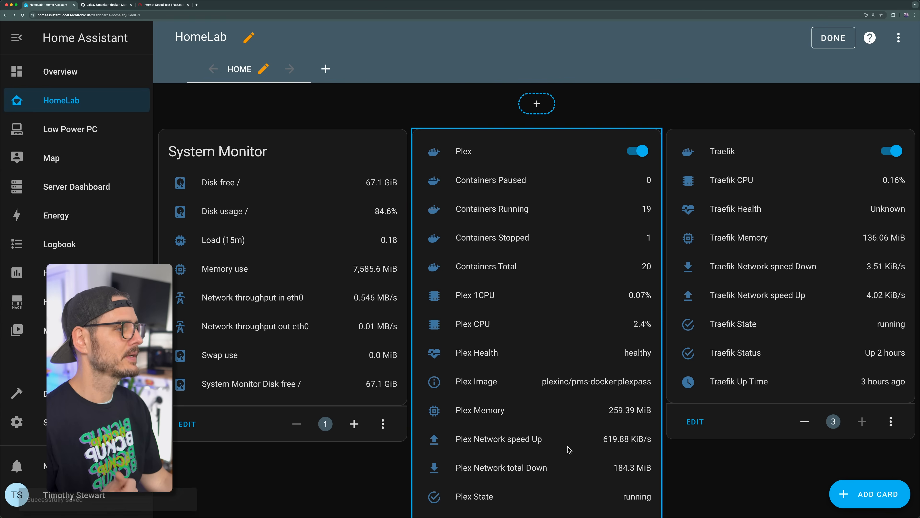
Step: Finish editing the HomeLab dashboard and search the HACS repositories for "true"
click(827, 45)
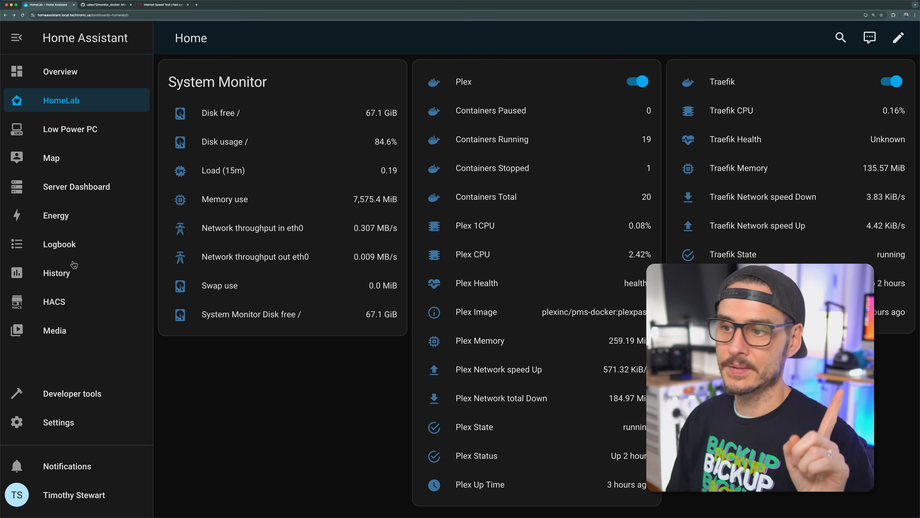
click(74, 307)
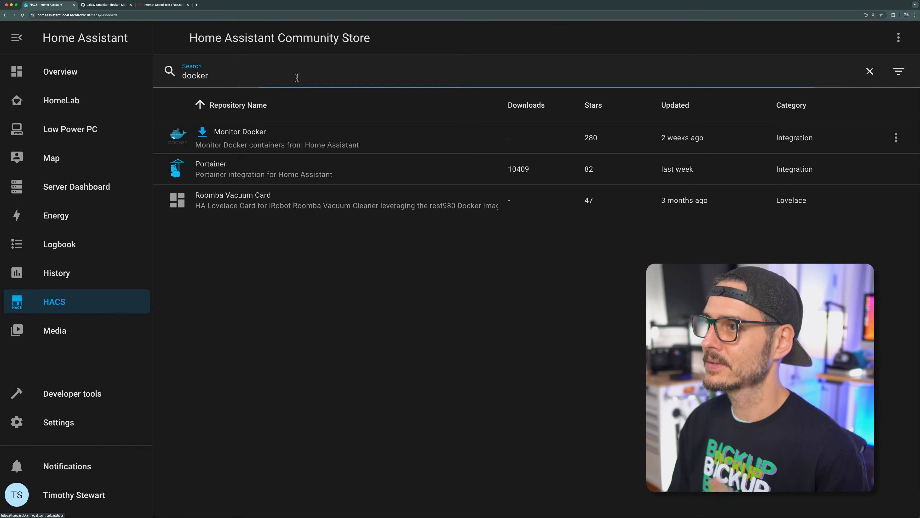
double_click(297, 78)
text(true)
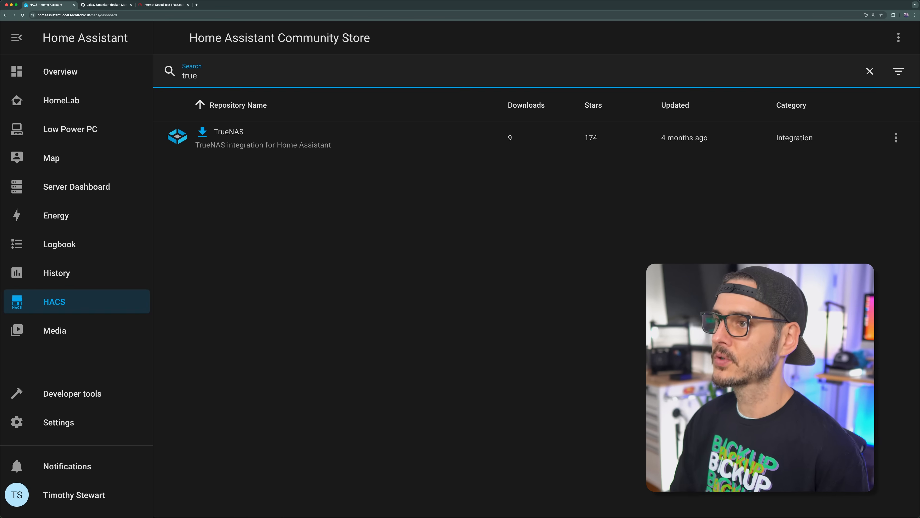
Step: Open the TrueNAS integration's page in HACS and read through its monitoring features
click(243, 133)
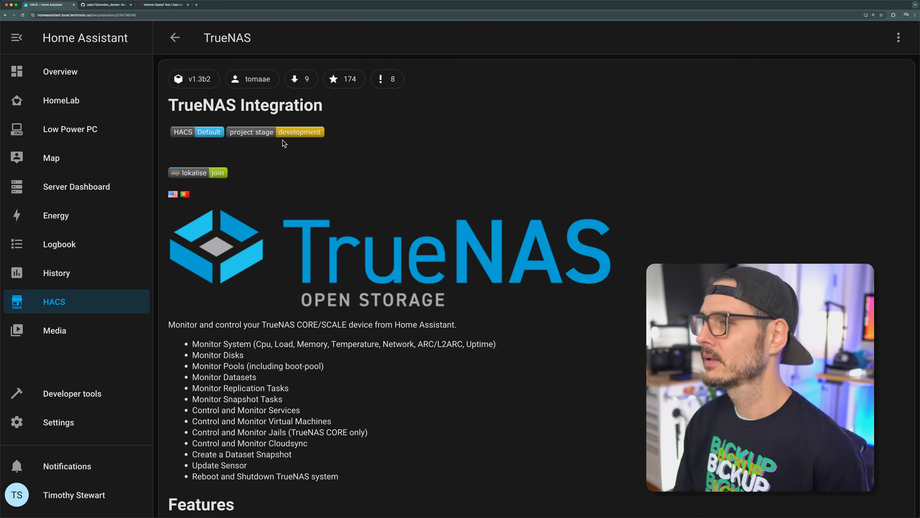
scroll(670, 260, down, 10)
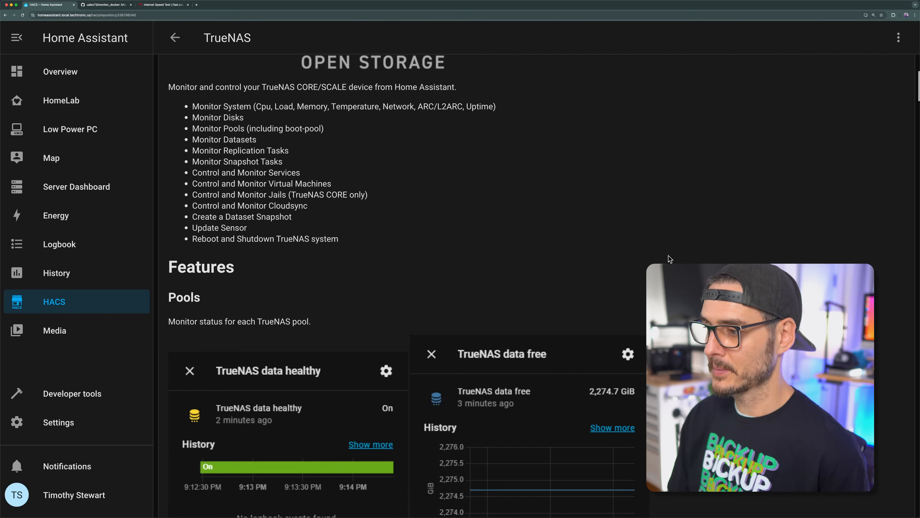
scroll(670, 260, down, 8)
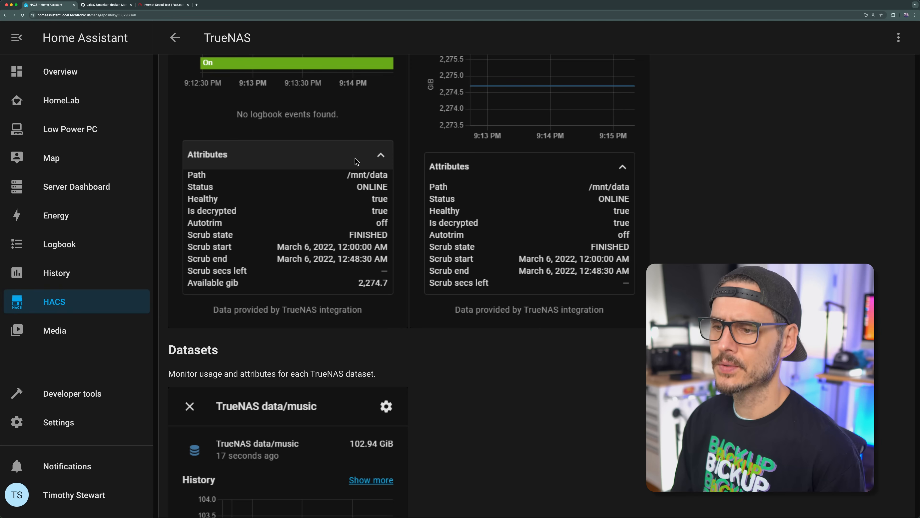
Step: In Devices & services, find TrueNAS among the brands to add, examine its setup form and close it without submitting
click(58, 424)
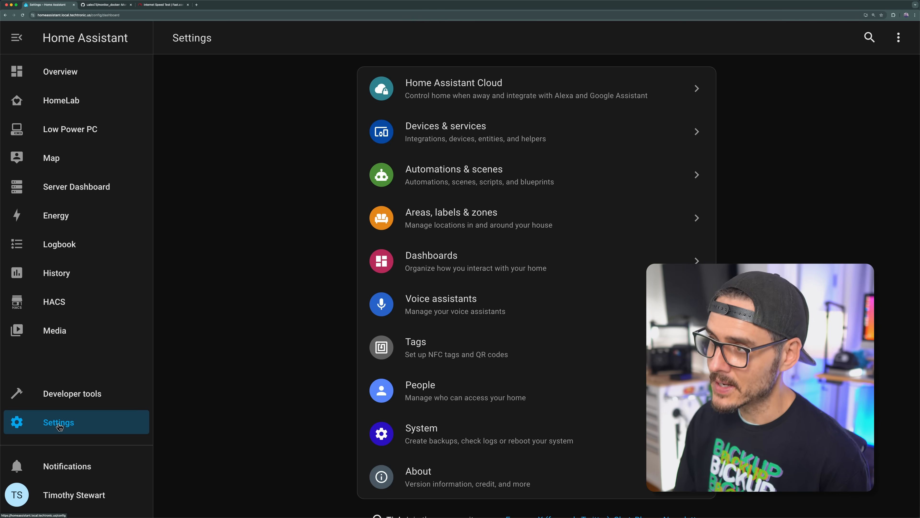
click(456, 131)
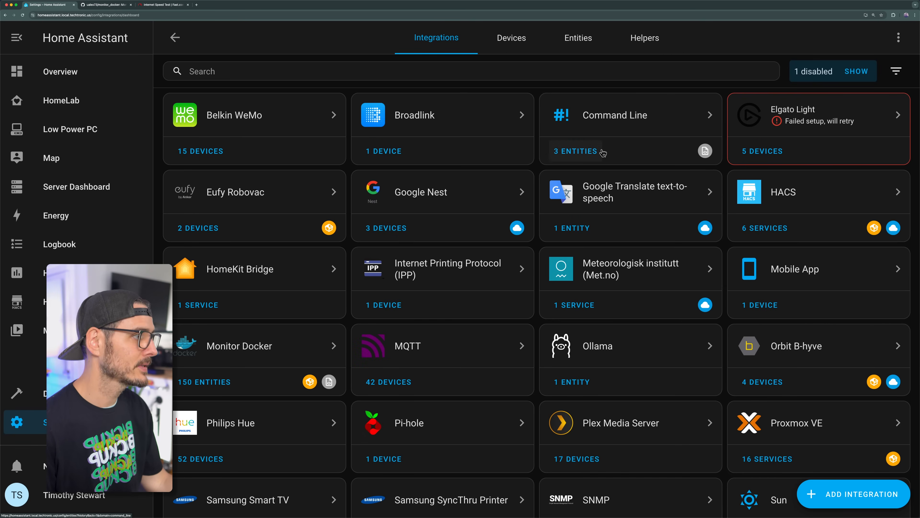
click(815, 494)
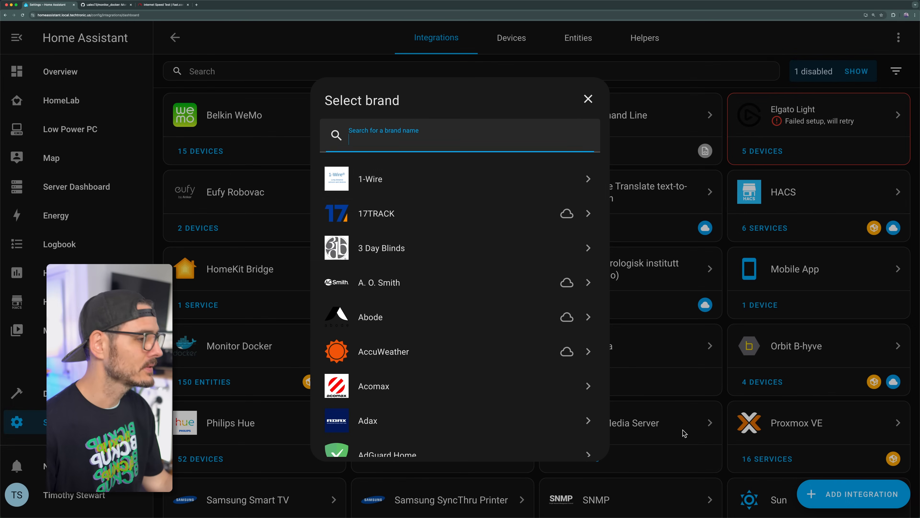
text(true)
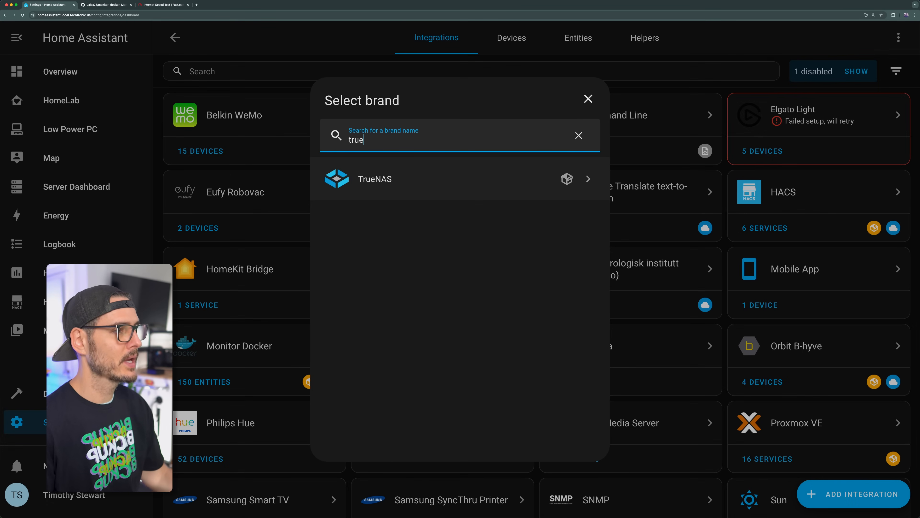
click(403, 192)
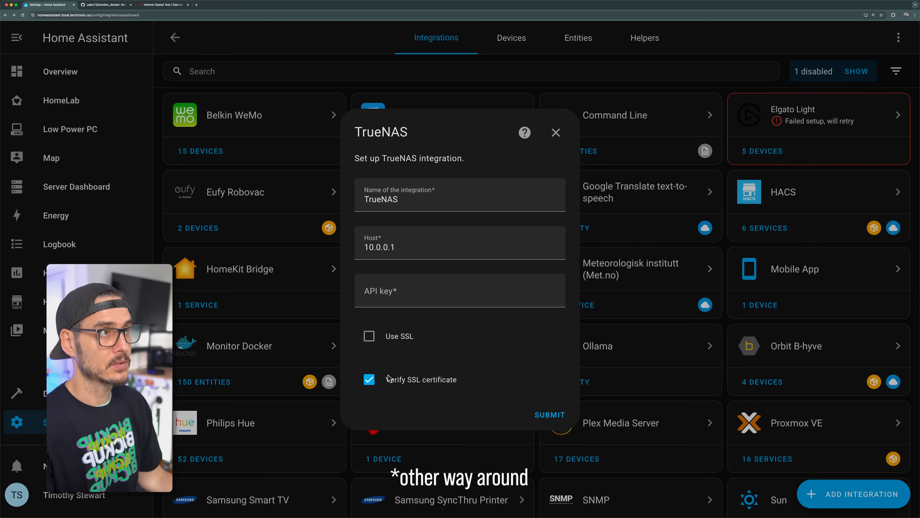
click(556, 132)
Step: Open the device list of the already configured TrueNAS integration and examine the sensors of the Datasets device
scroll(555, 195, down, 5)
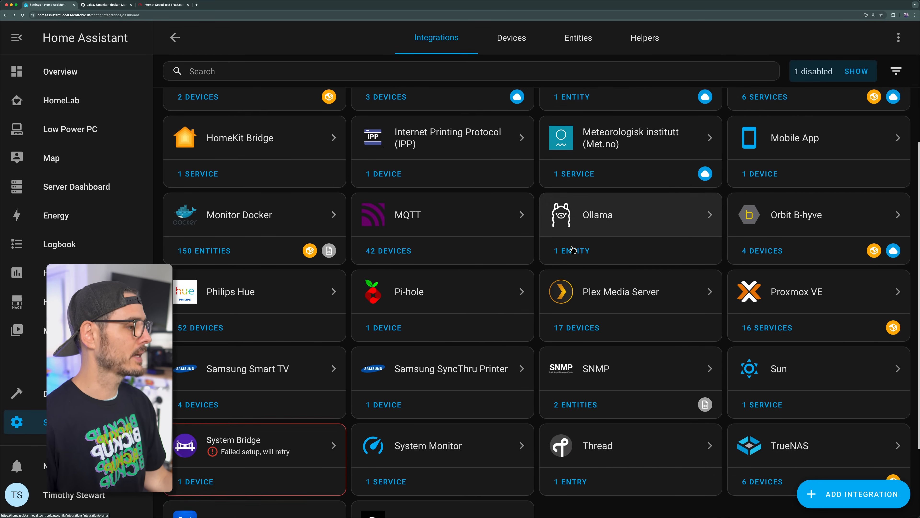
click(827, 436)
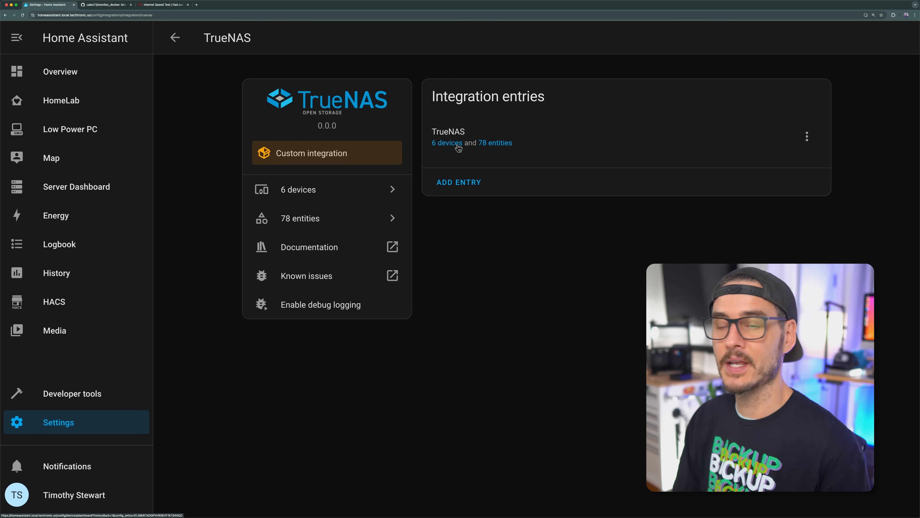
click(458, 145)
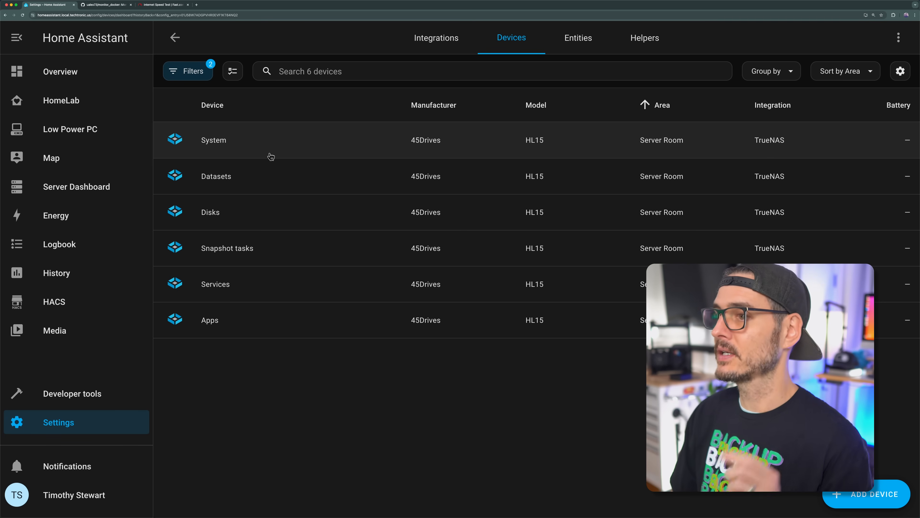
click(305, 185)
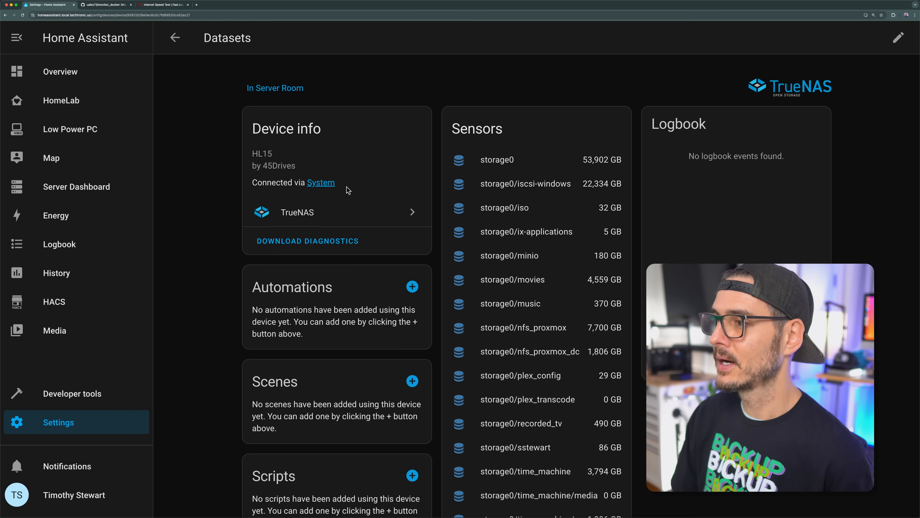
scroll(558, 341, down, 1)
scroll(556, 352, down, 5)
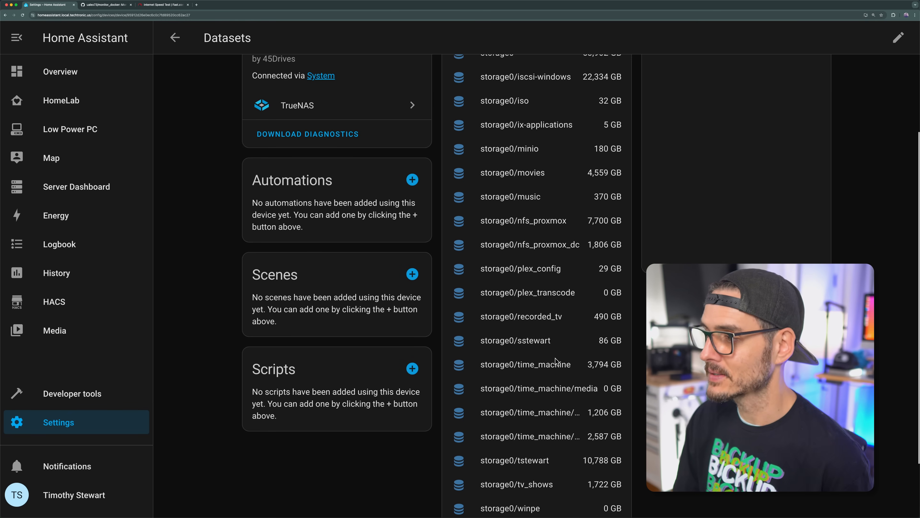
Step: Examine the sensors of the TrueNAS Disks device and of the Apps device
key(super+bracketleft)
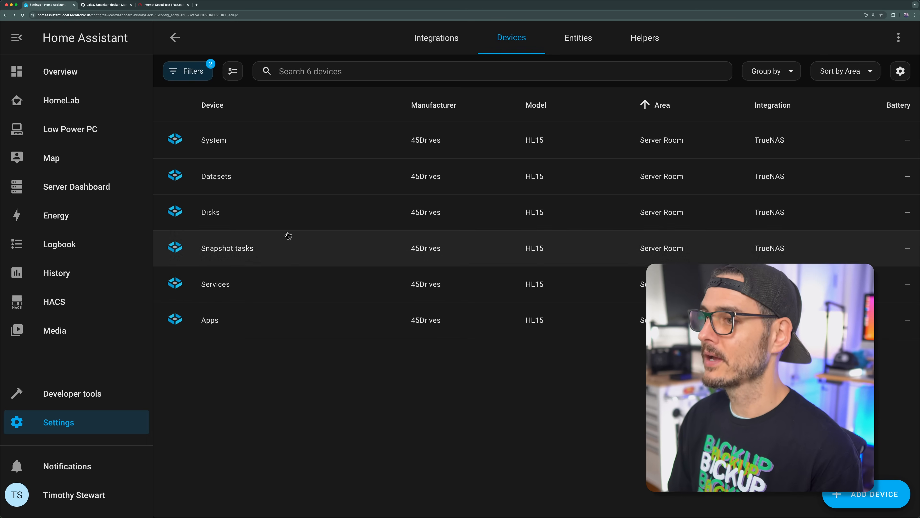
click(275, 221)
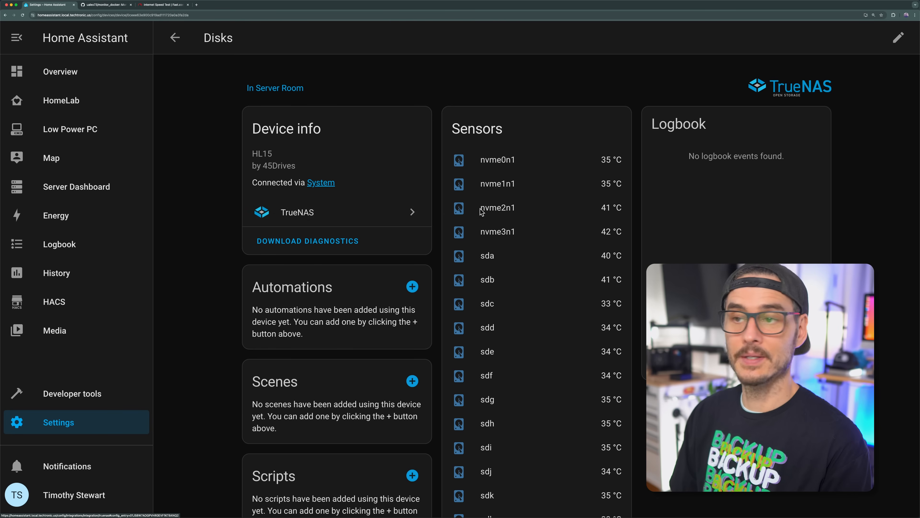
scroll(550, 232, down, 3)
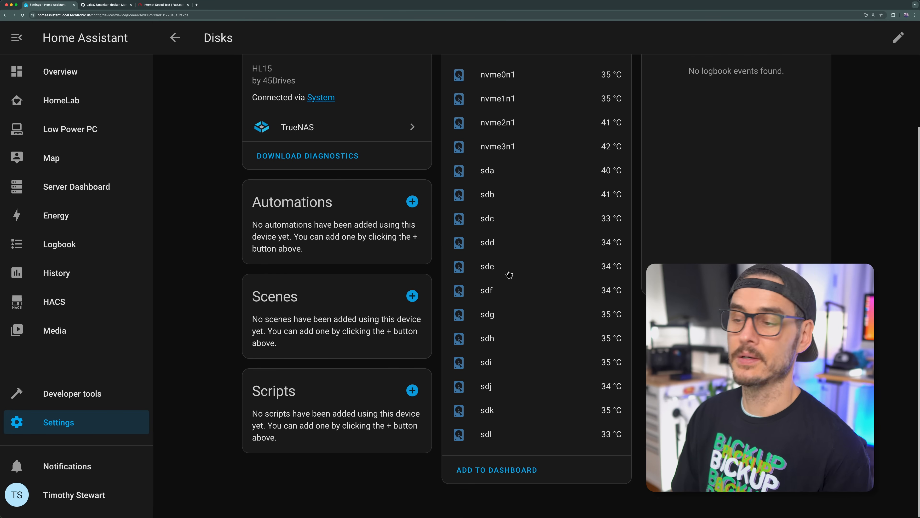
key(super+bracketleft)
click(296, 282)
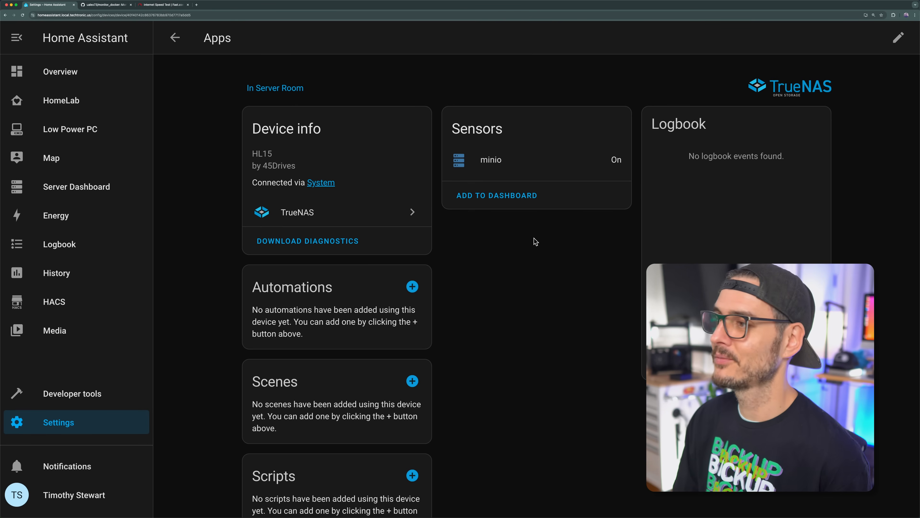
Step: Add the TrueNAS Disks device's sensors to the HomeLab dashboard using the suggested card
key(super+bracketleft)
click(263, 143)
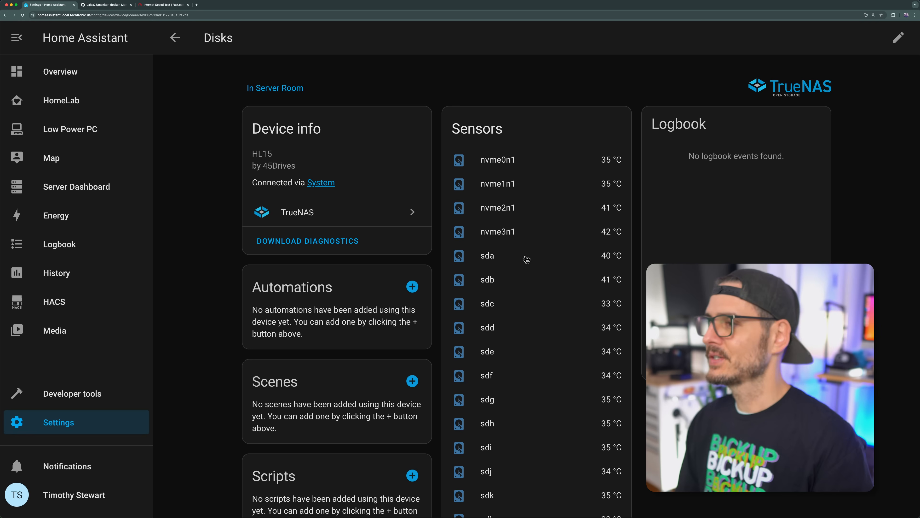
scroll(530, 267, down, 3)
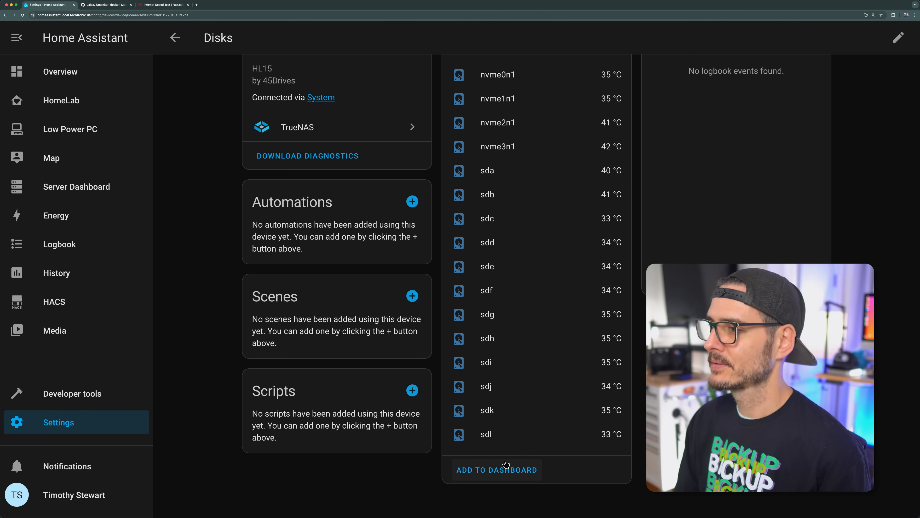
click(506, 464)
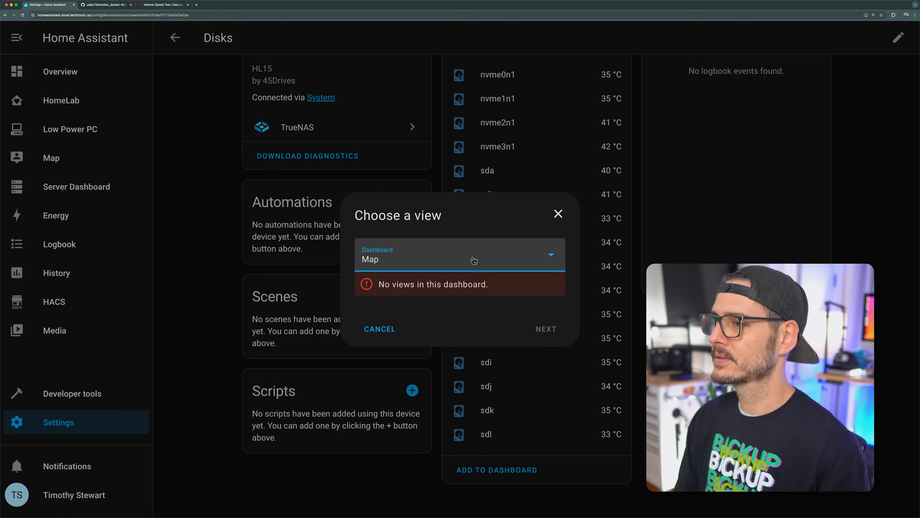
click(473, 261)
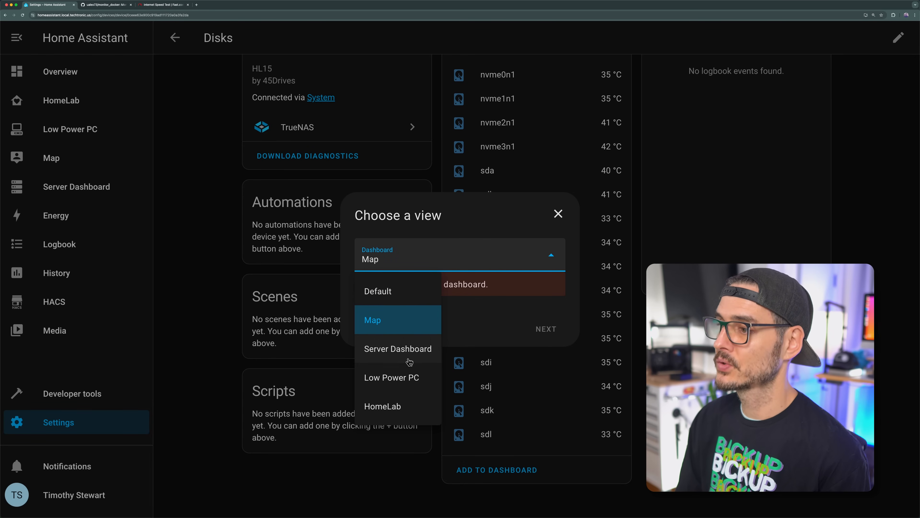
click(389, 407)
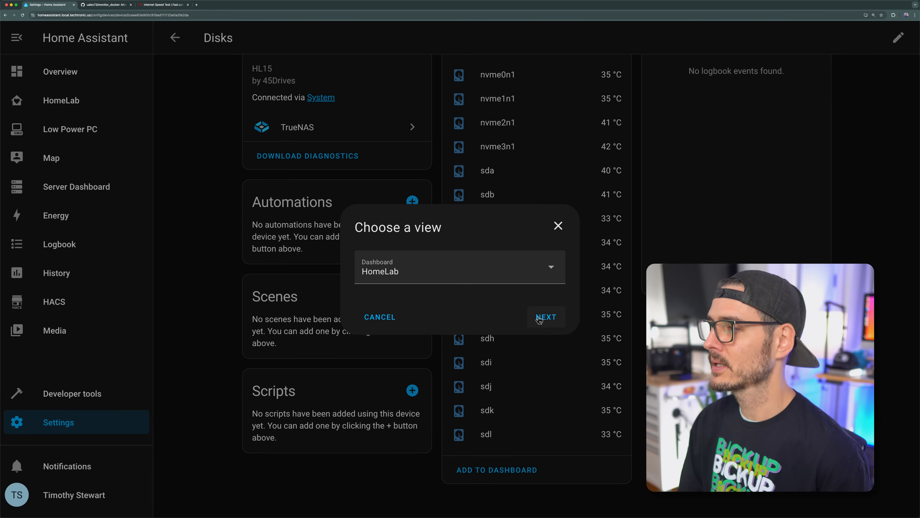
click(537, 318)
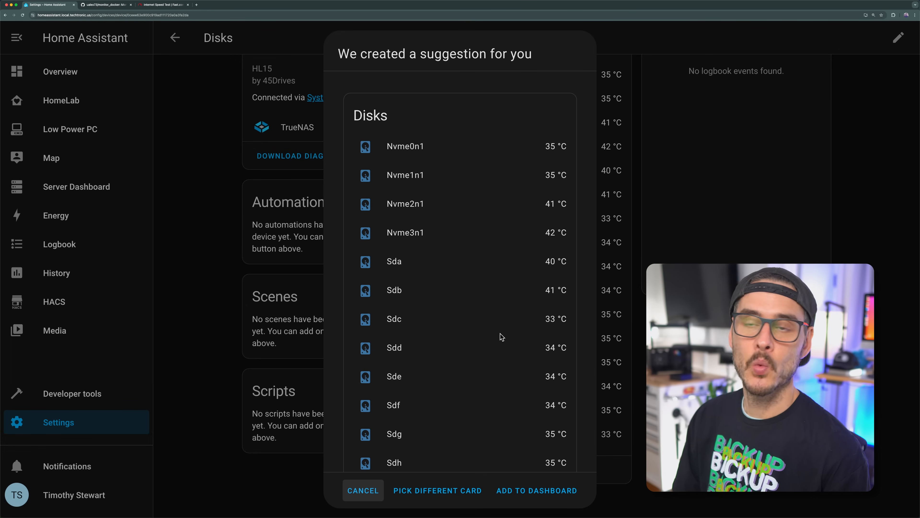
scroll(502, 337, down, 5)
scroll(502, 337, up, 5)
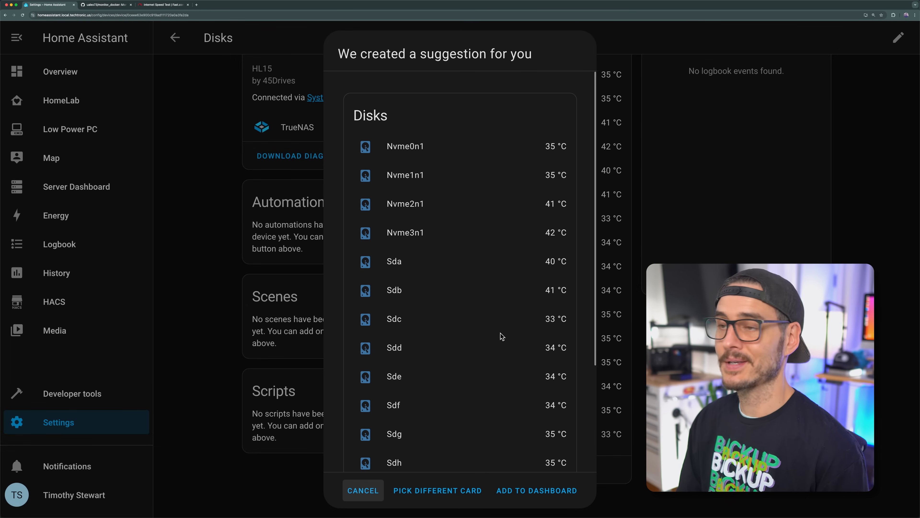
scroll(502, 337, down, 3)
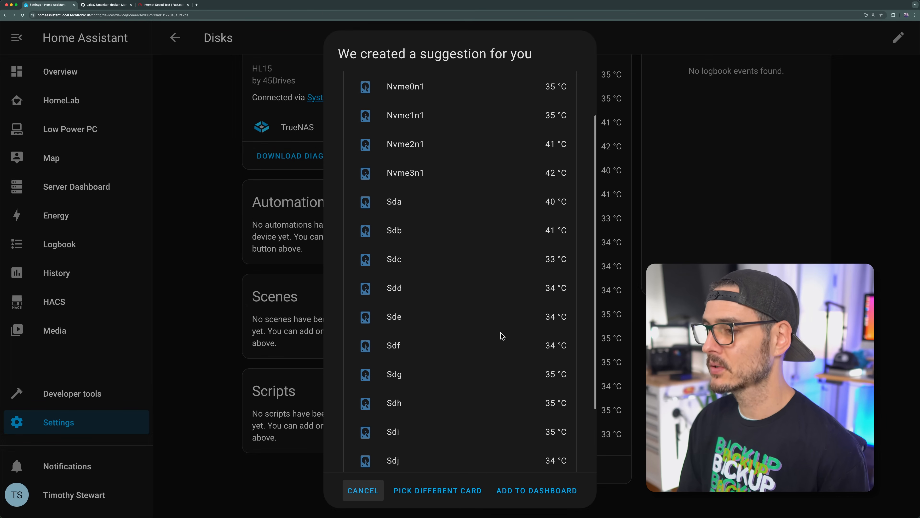
click(532, 489)
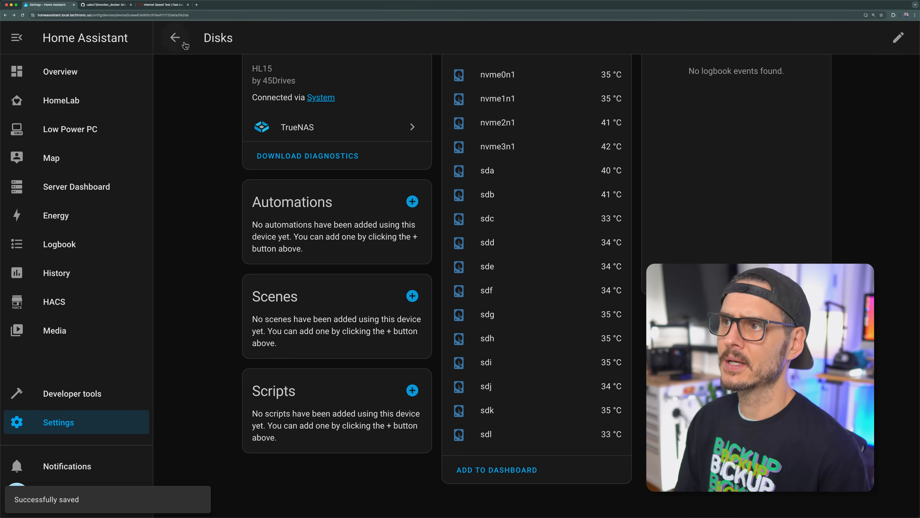
Step: Add the TrueNAS System device's sensors to the HomeLab dashboard using the suggested card
click(175, 37)
click(308, 143)
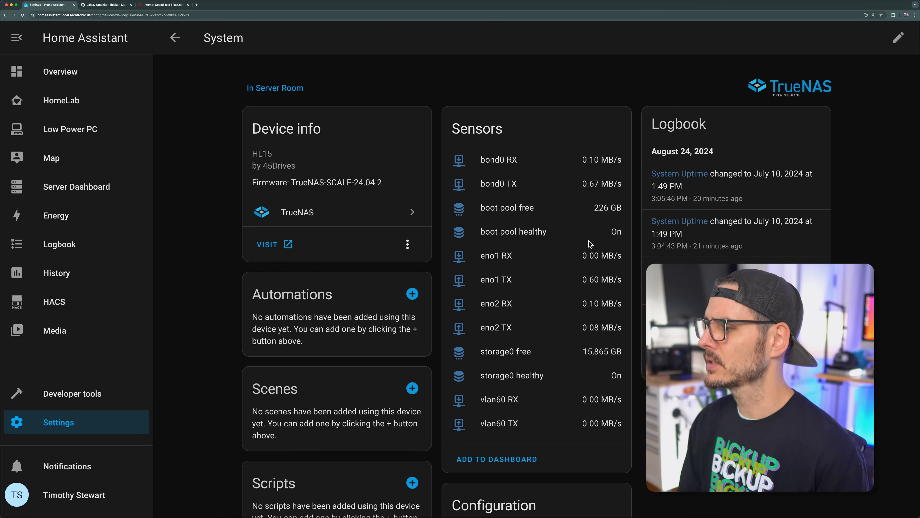
click(518, 468)
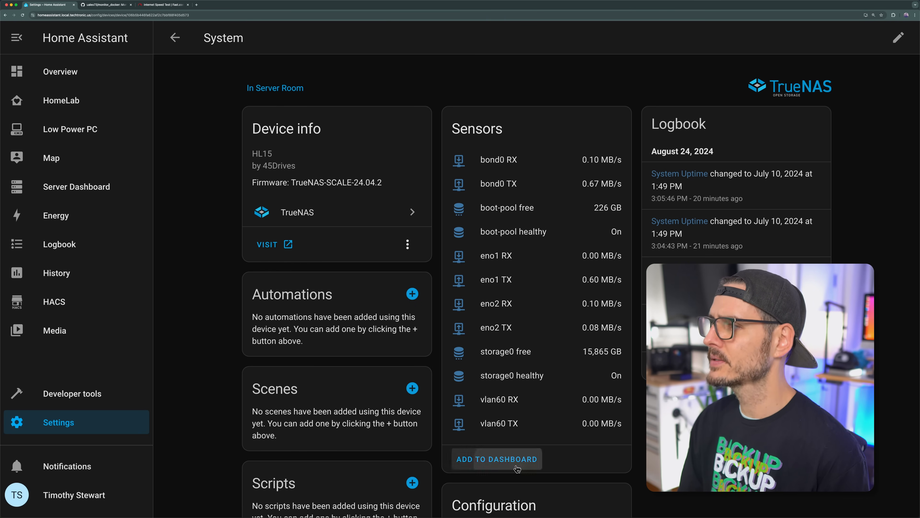
click(468, 268)
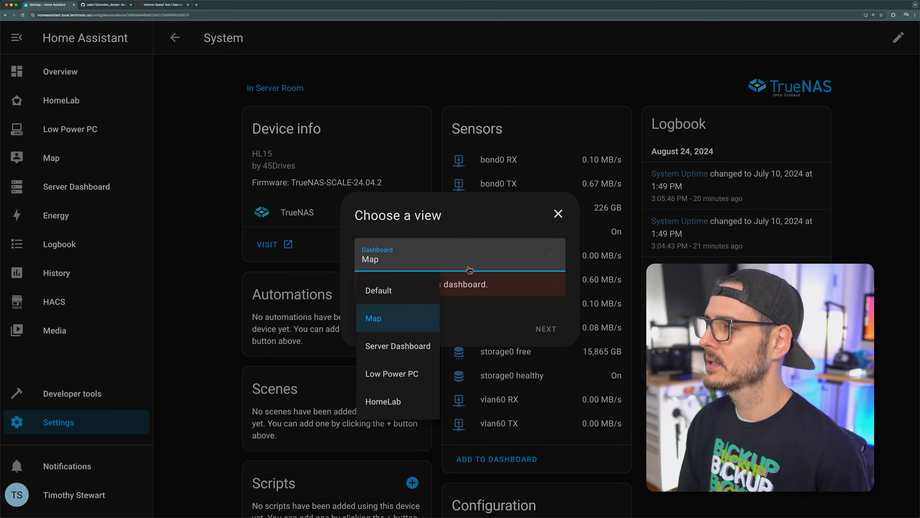
click(409, 405)
click(547, 317)
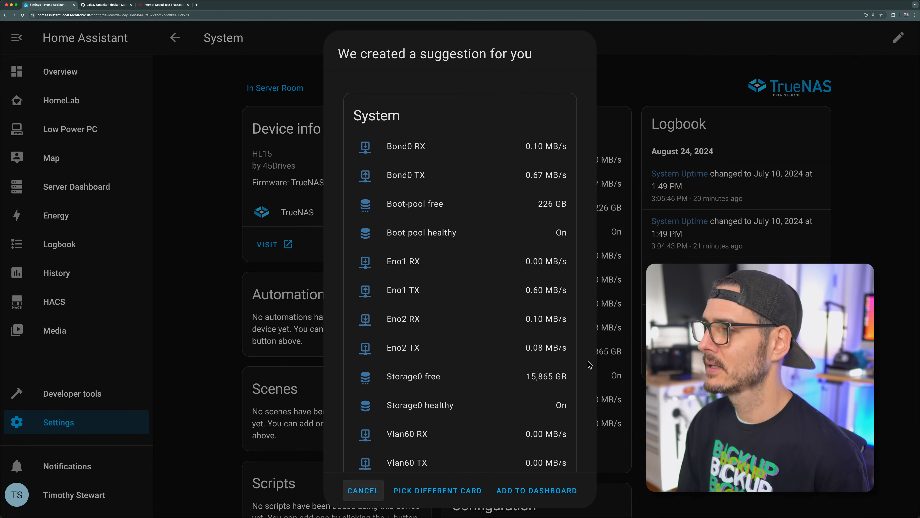
scroll(524, 434, down, 1)
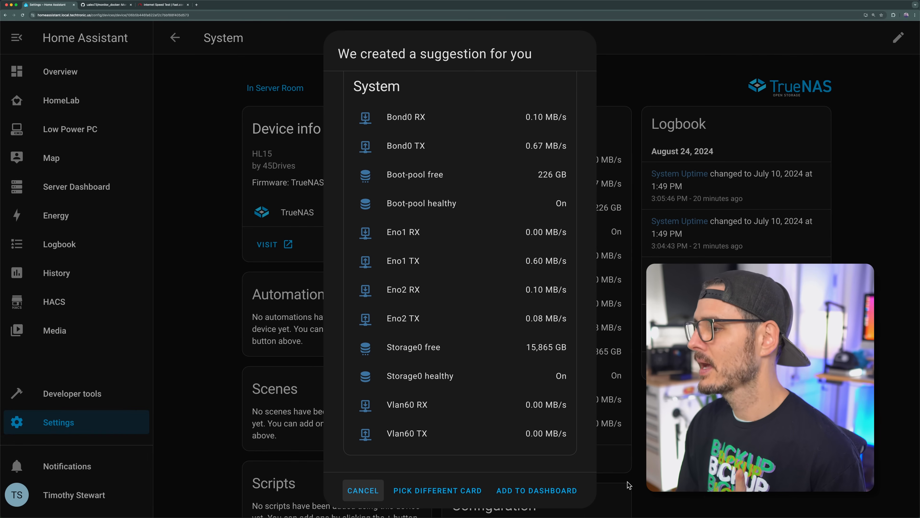
click(567, 491)
Step: Add the TrueNAS Services device's sensors to the HomeLab dashboard using the suggested card
key(super+[)
click(225, 284)
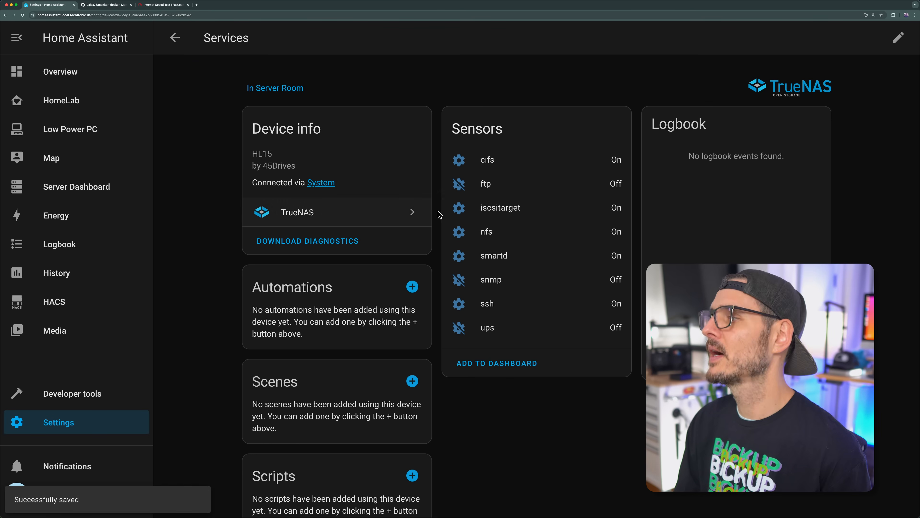
click(501, 364)
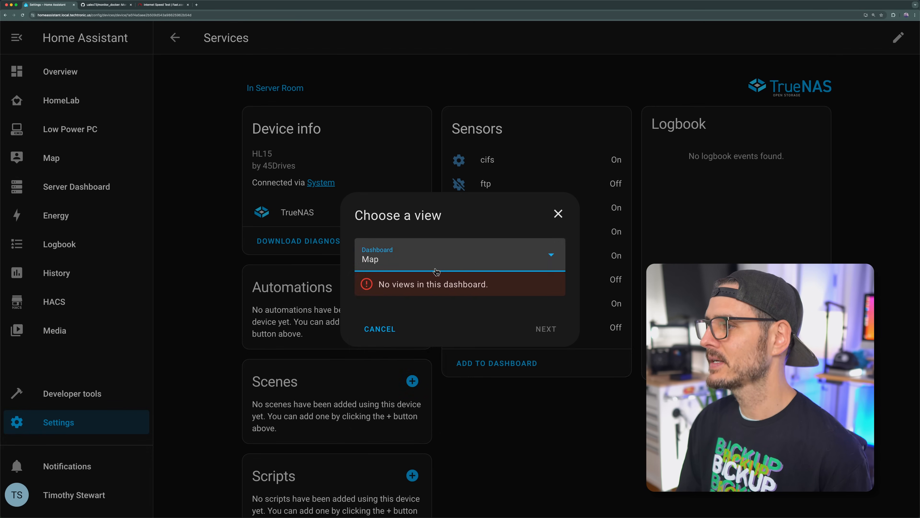
click(431, 259)
click(393, 396)
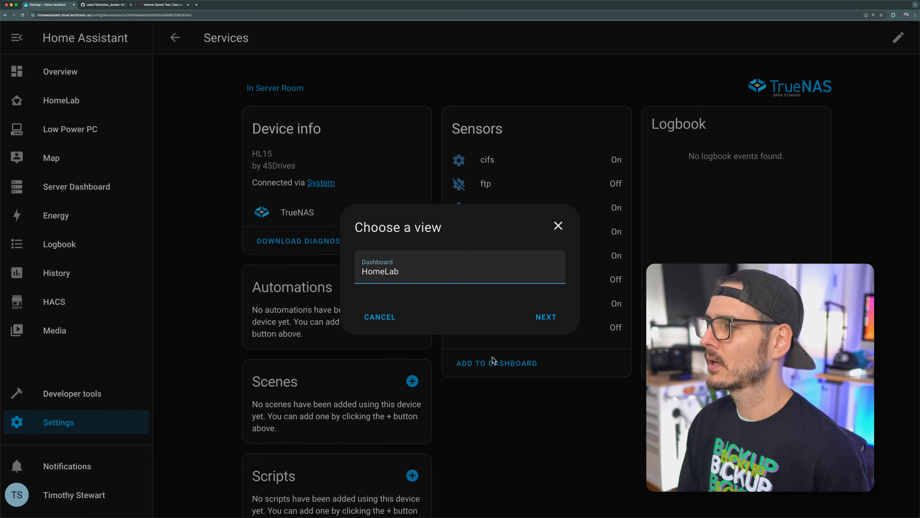
click(545, 316)
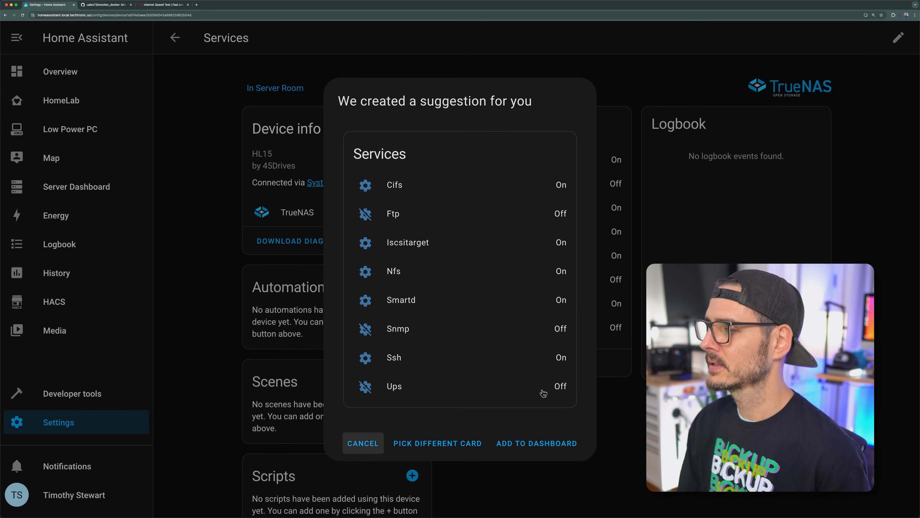
click(531, 444)
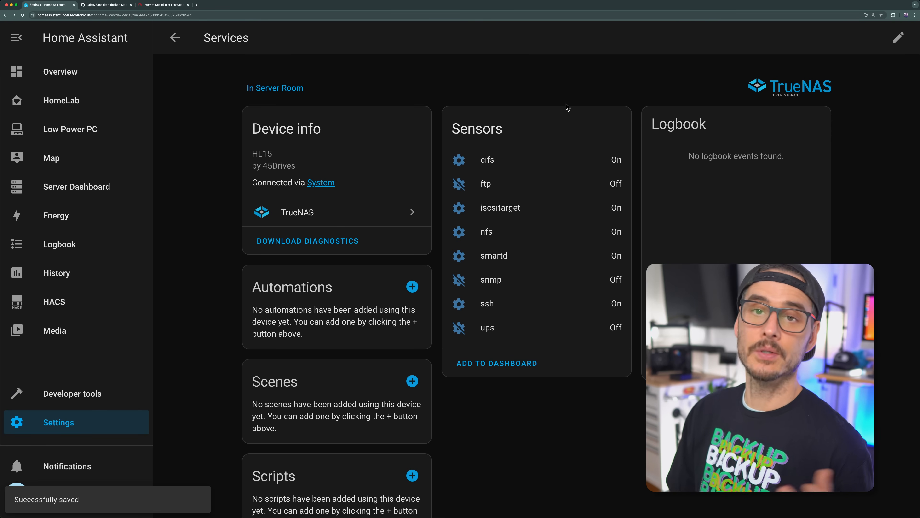
Step: Open the HomeLab dashboard and review the added System, Services and Disks cards
click(129, 105)
scroll(717, 170, down, 5)
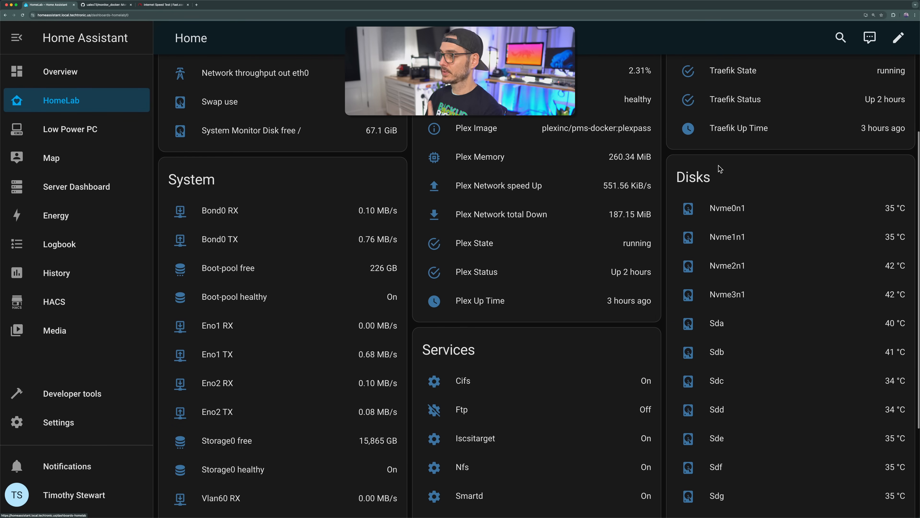
scroll(741, 189, down, 5)
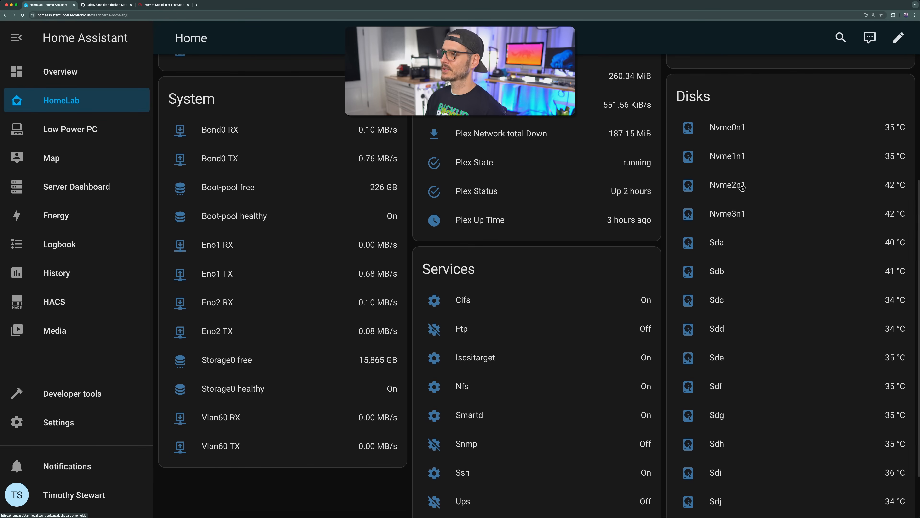
scroll(471, 226, up, 4)
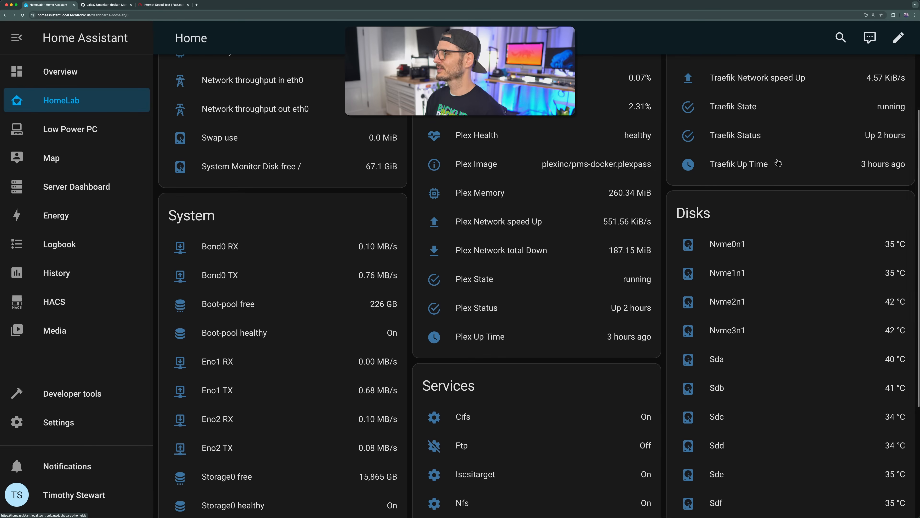
scroll(777, 163, down, 1)
Step: Change the Disks card's title to "TrueNAS Disks", save the card and finish editing the dashboard
click(898, 37)
scroll(762, 219, down, 6)
scroll(789, 183, down, 2)
click(694, 451)
click(346, 171)
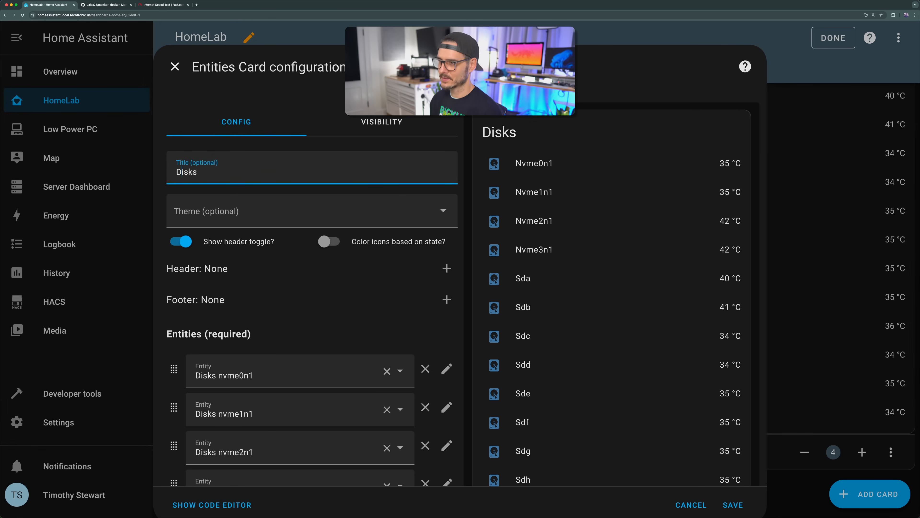
text(TrueNAS)
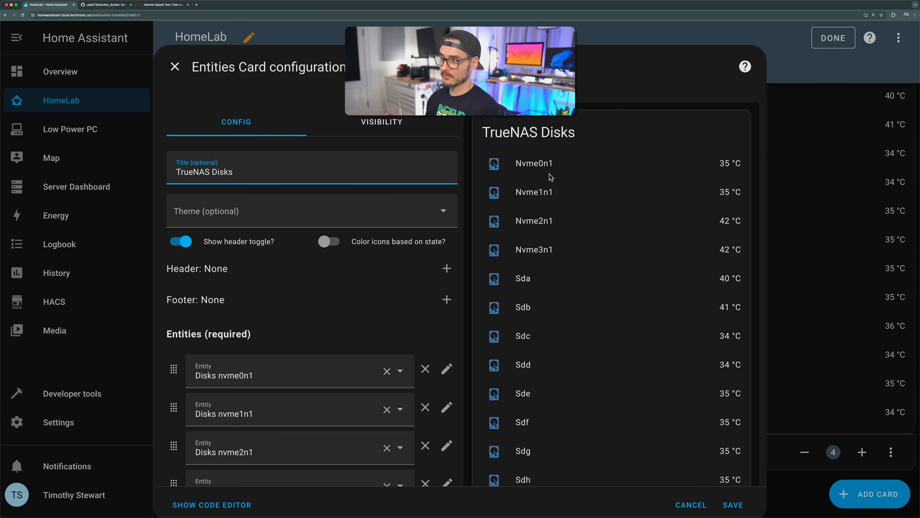
scroll(384, 277, down, 7)
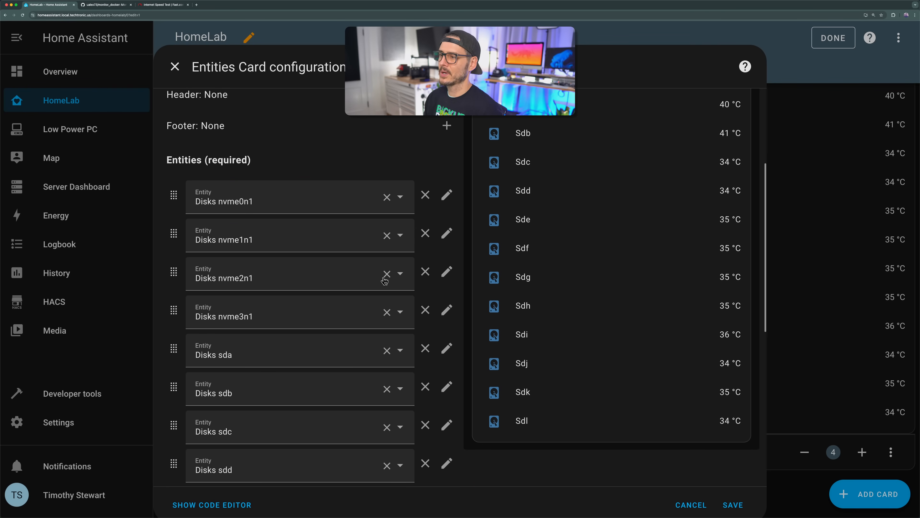
scroll(339, 277, down, 4)
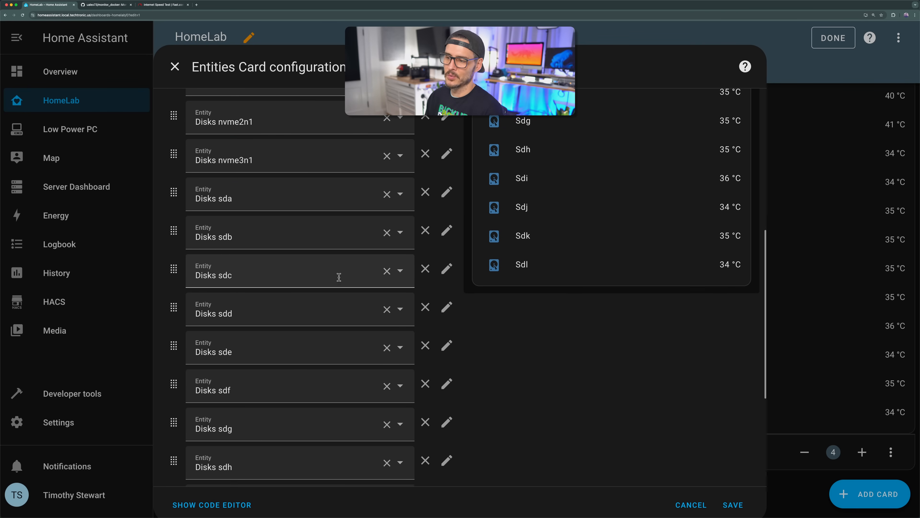
scroll(394, 282, down, 4)
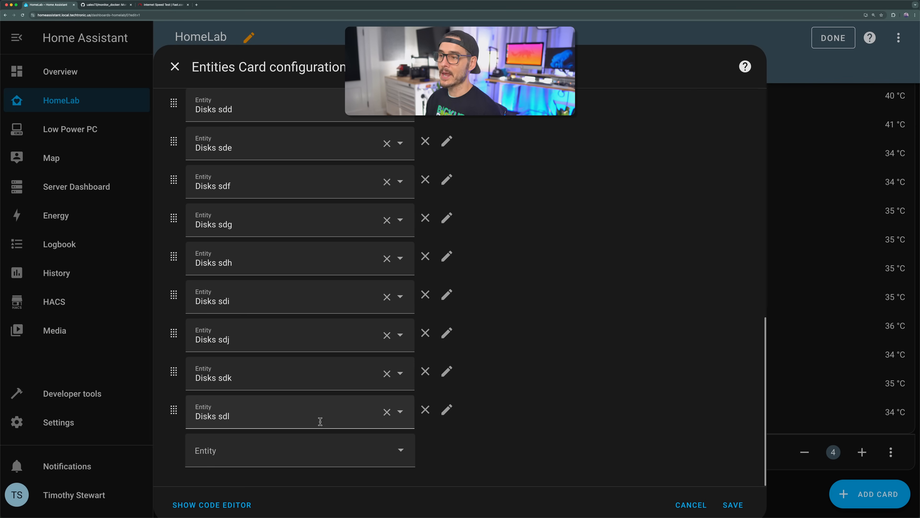
scroll(398, 352, up, 6)
scroll(543, 192, up, 7)
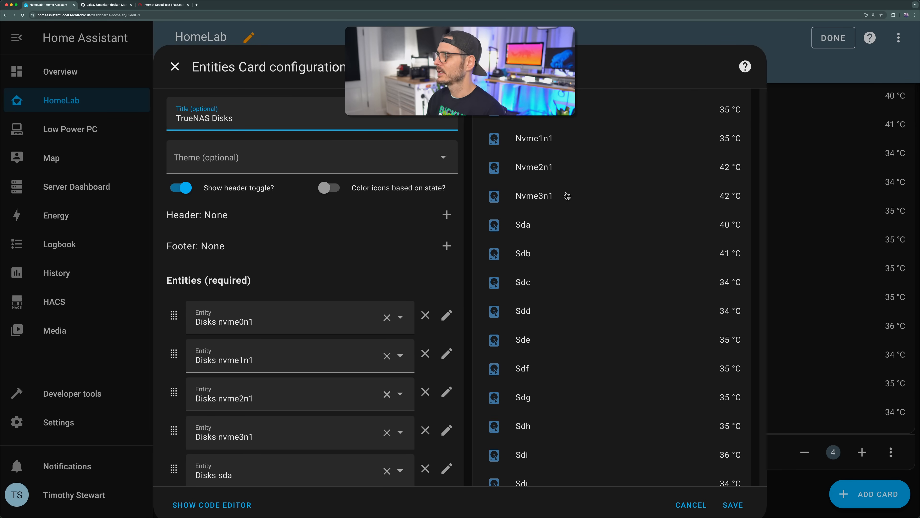
click(729, 504)
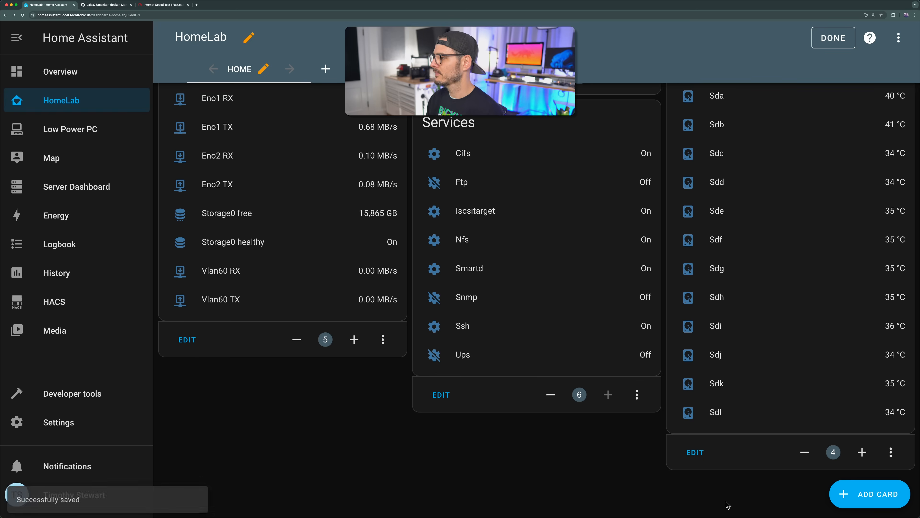
scroll(626, 292, down, 6)
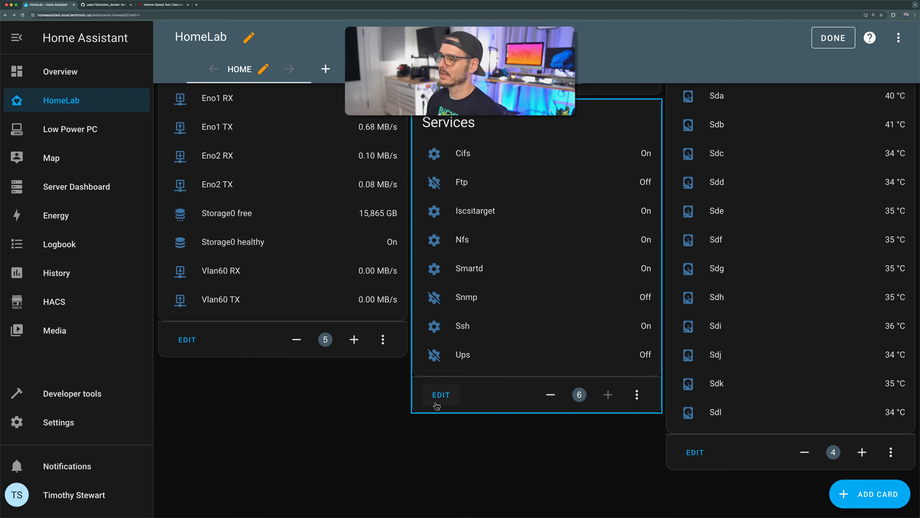
click(833, 39)
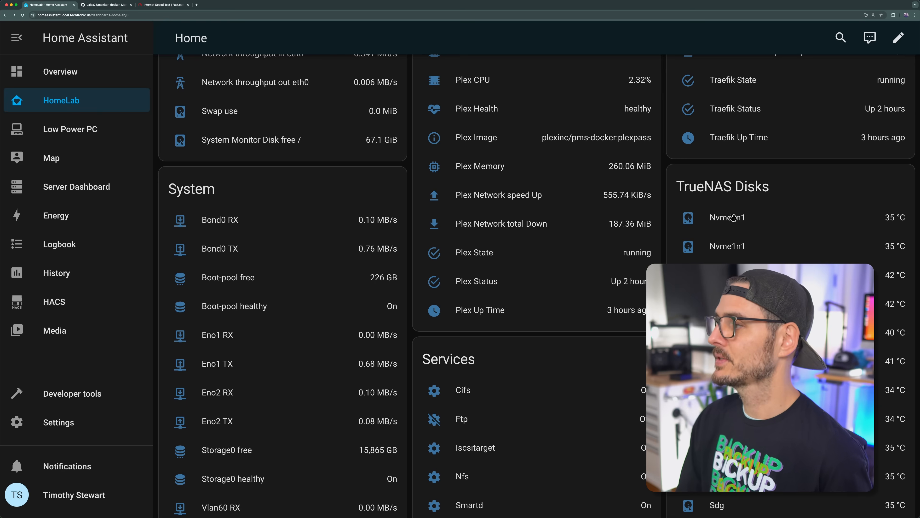
Step: Examine the Nvme0n1 disk's full temperature history and review the System and Services cards on the HomeLab dashboard
click(731, 218)
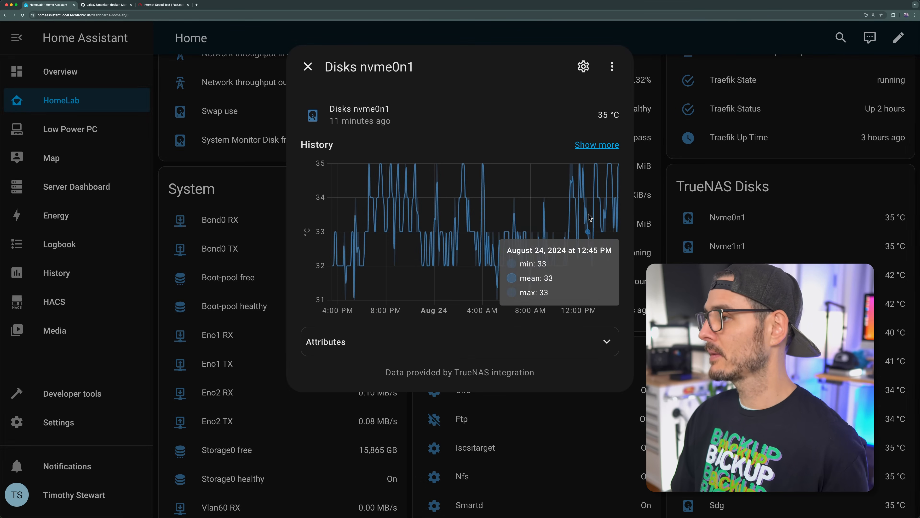
click(594, 145)
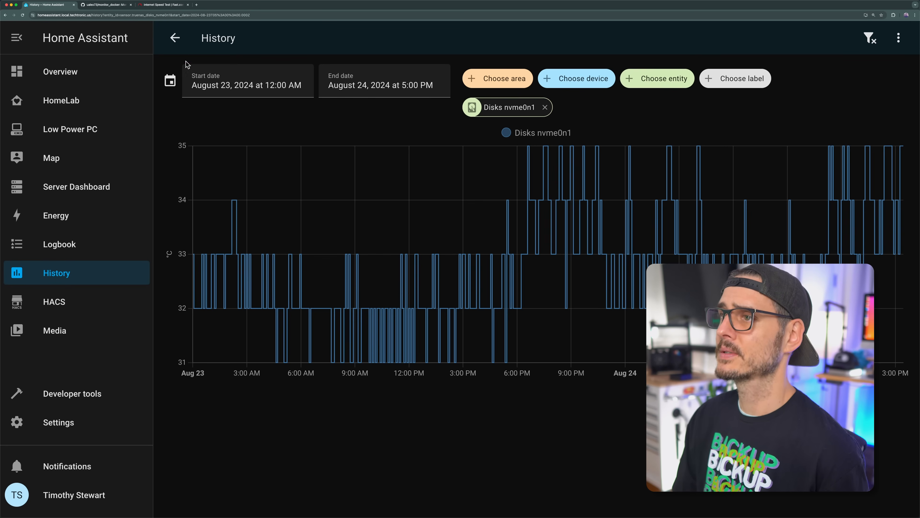
click(175, 38)
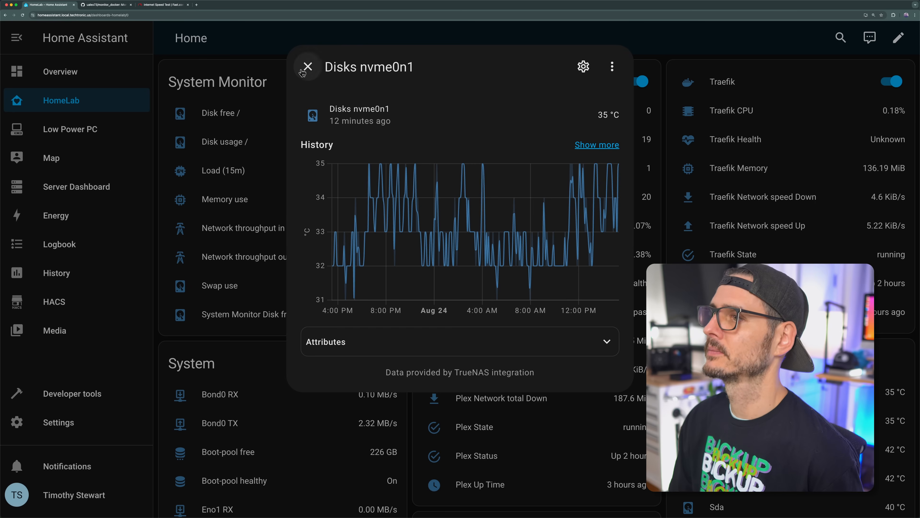
click(308, 67)
scroll(253, 206, down, 8)
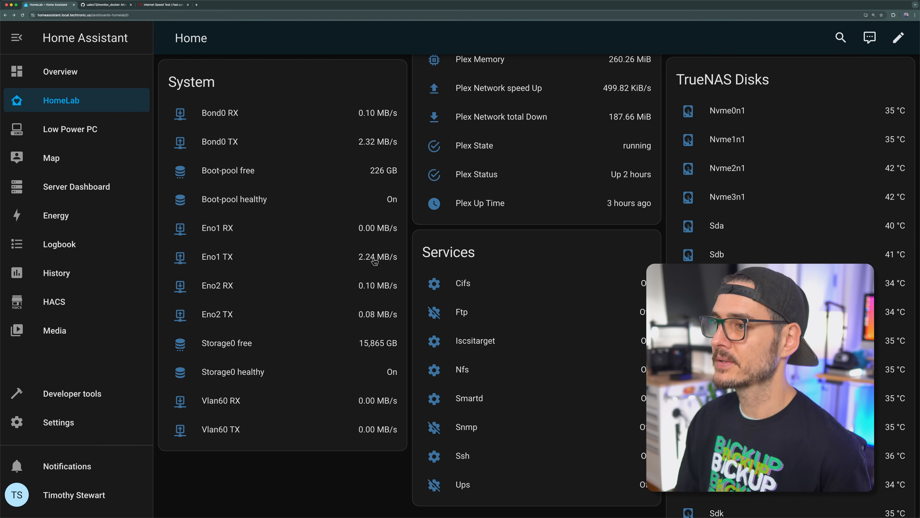
scroll(375, 261, up, 1)
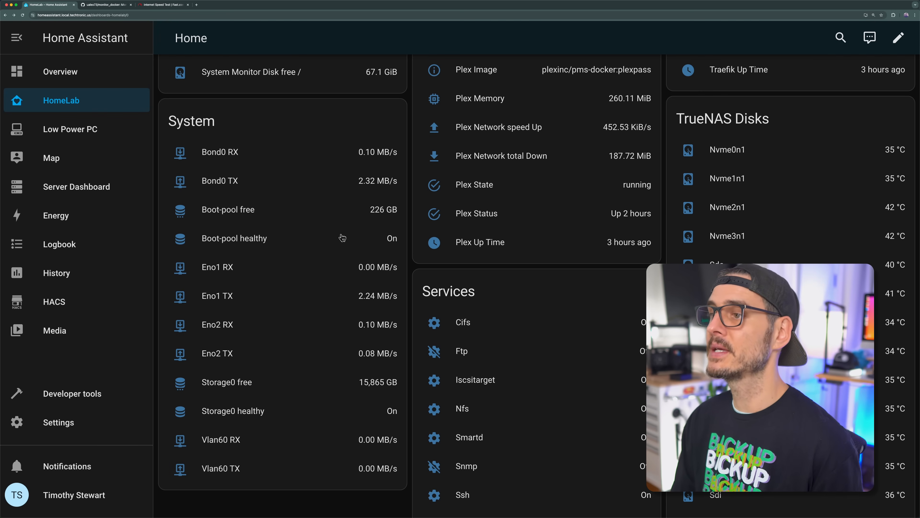
scroll(350, 232, down, 1)
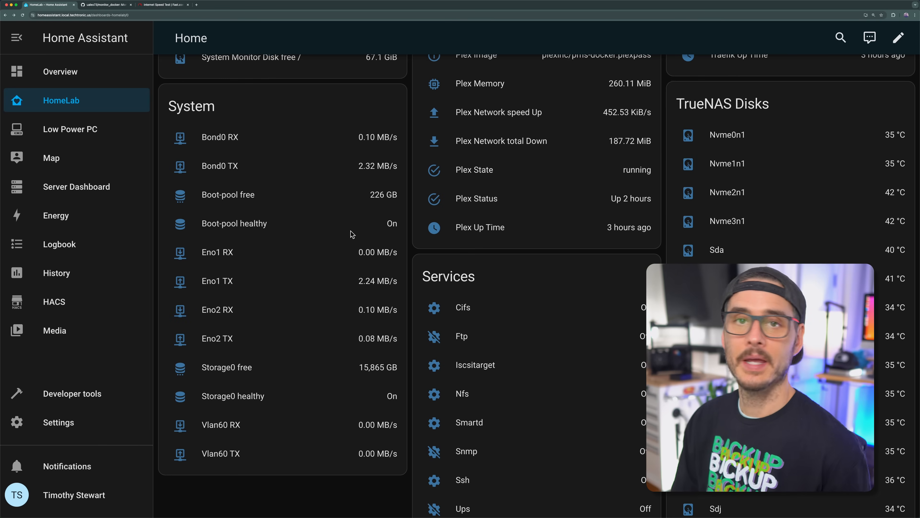
scroll(355, 235, down, 2)
scroll(466, 268, up, 1)
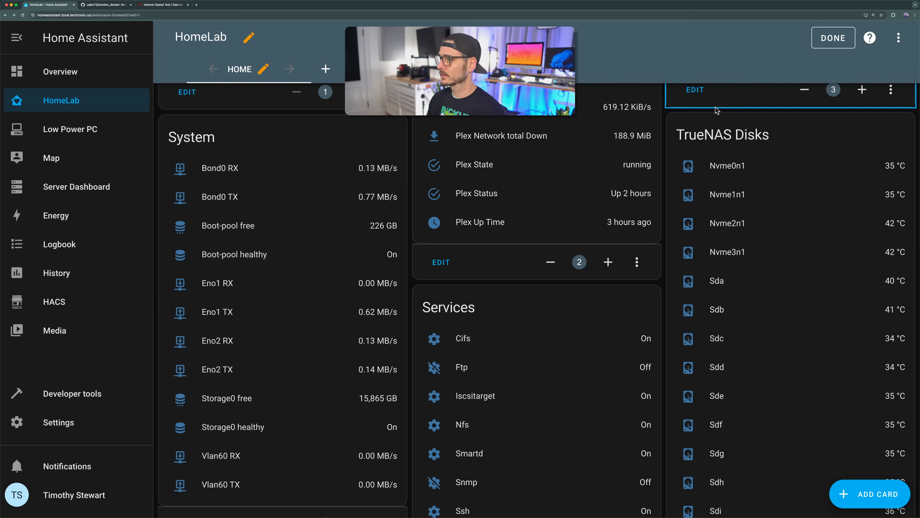
Step: In the Services card, try the secondary information options for the Cifs row, choose Last changed and save the card
scroll(536, 152, down, 5)
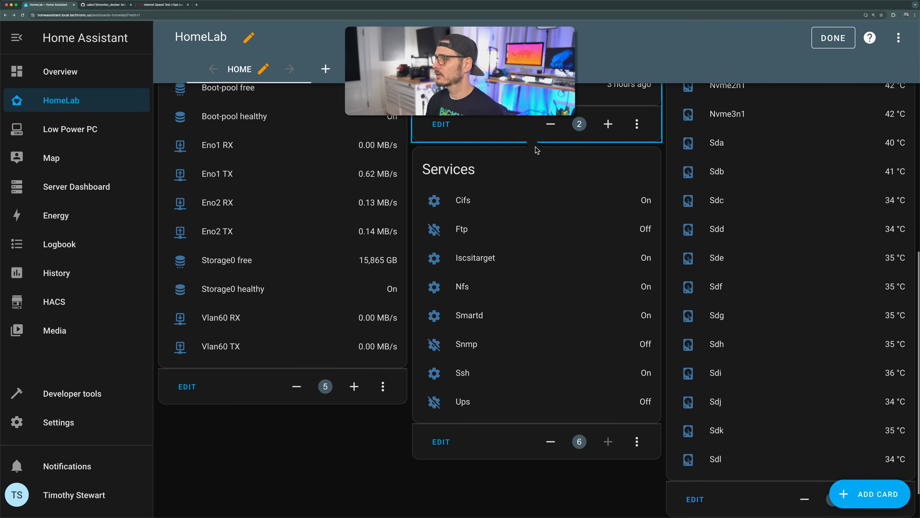
click(440, 394)
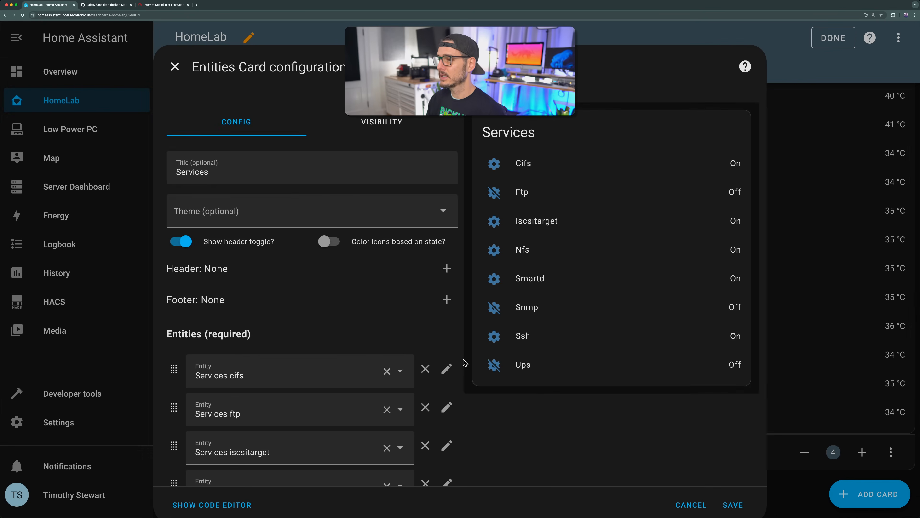
scroll(465, 363, down, 3)
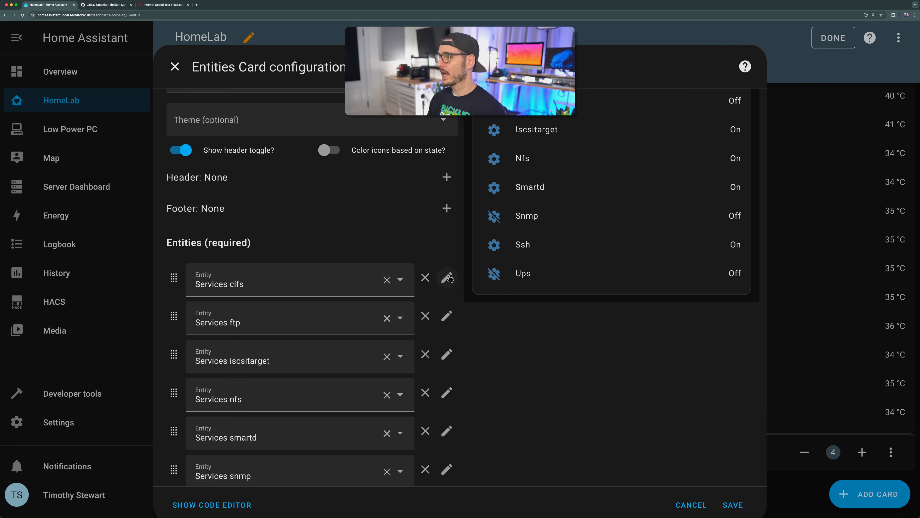
click(447, 279)
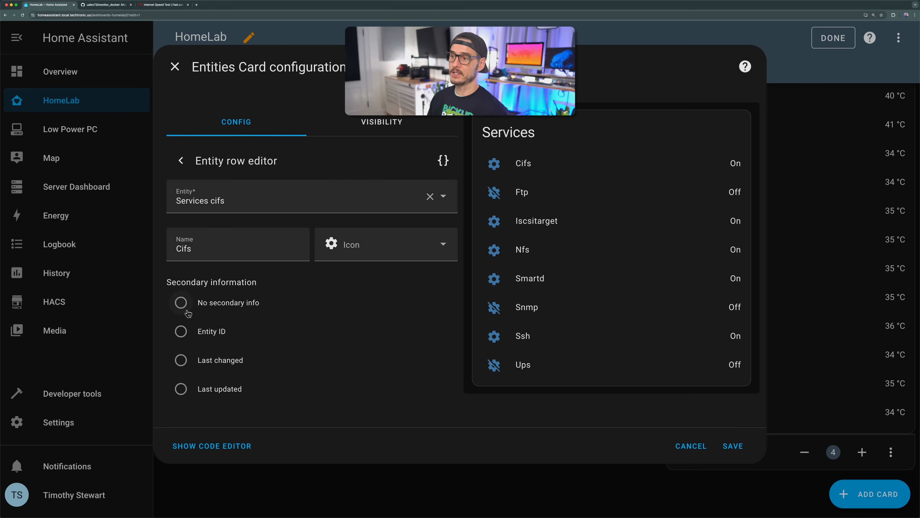
click(180, 303)
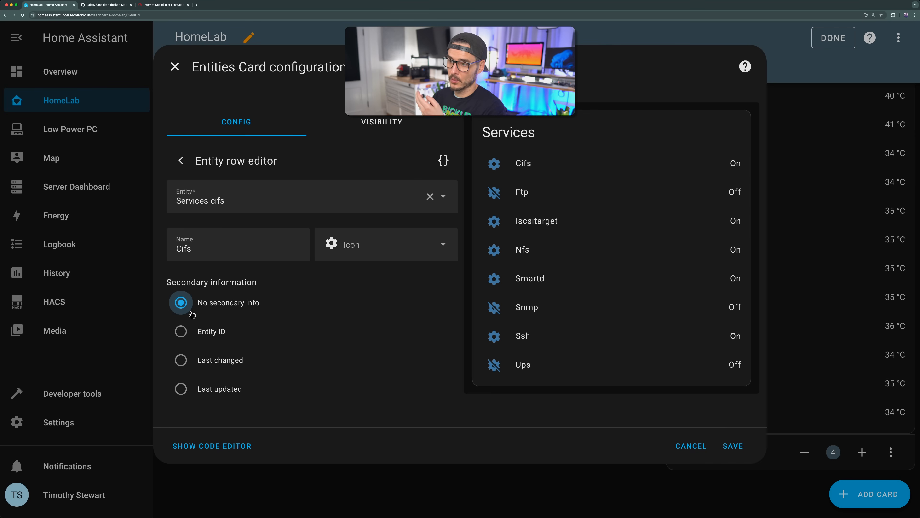
click(186, 331)
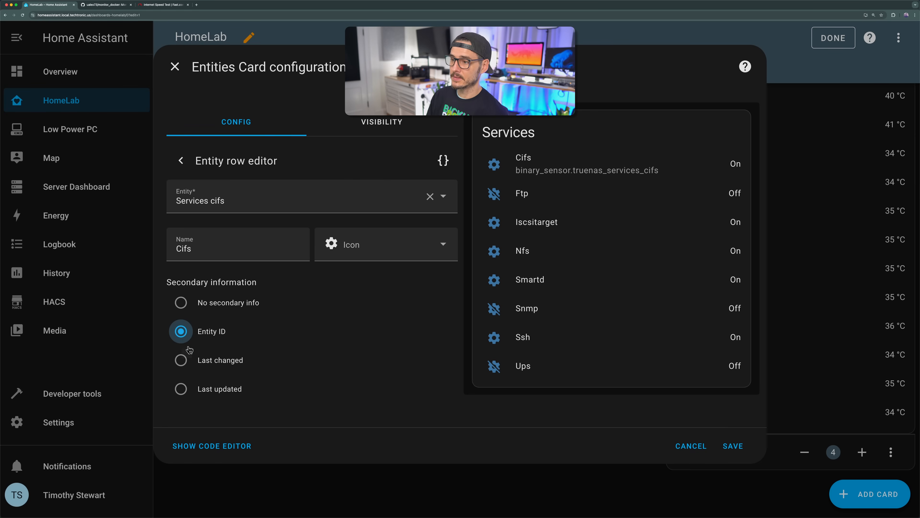
click(182, 360)
click(185, 390)
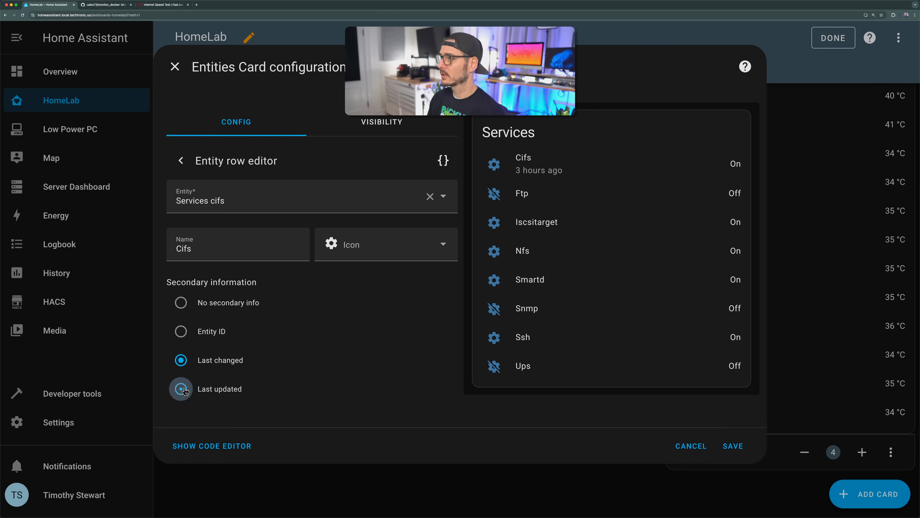
click(190, 363)
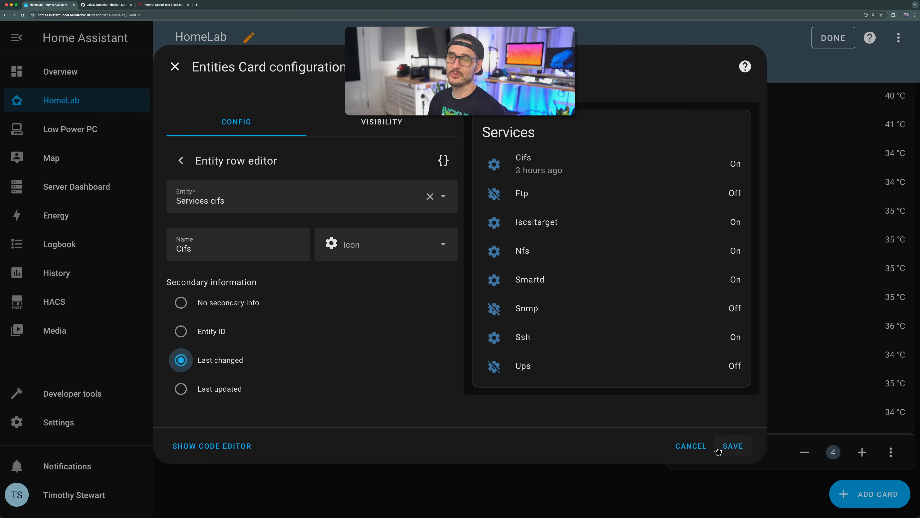
click(732, 446)
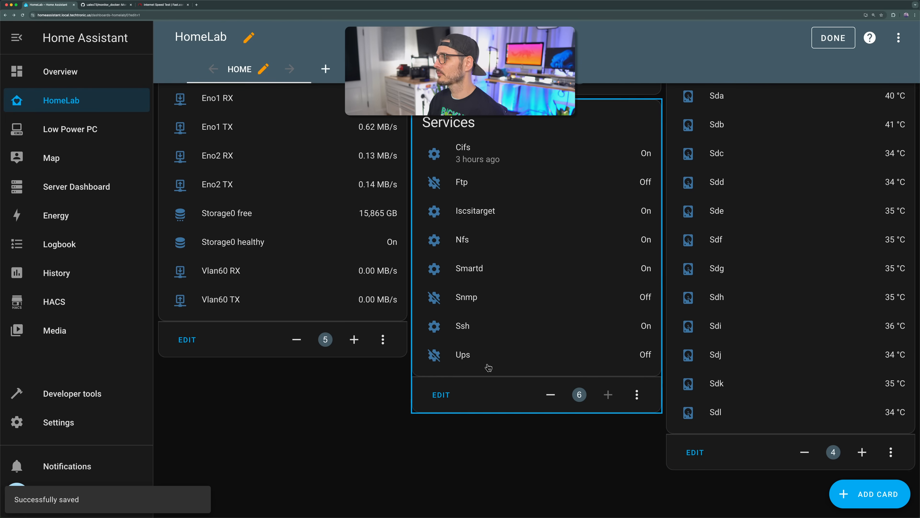
Step: In the Services card, set the Ftp row's secondary information to Last changed and save the card
click(440, 395)
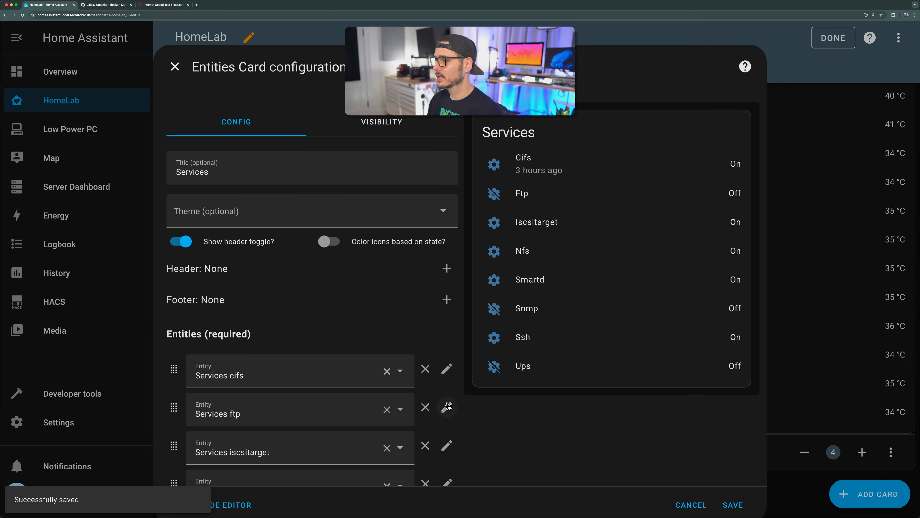
click(448, 407)
click(228, 361)
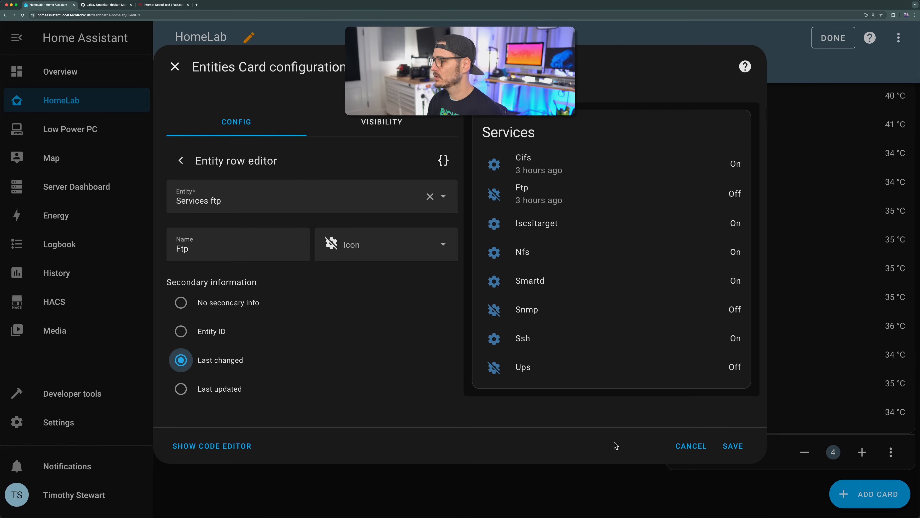
click(736, 446)
Step: Reopen the Services card's configuration and set the secondary information of the Iscsitarget and Nfs rows to Last changed
click(435, 395)
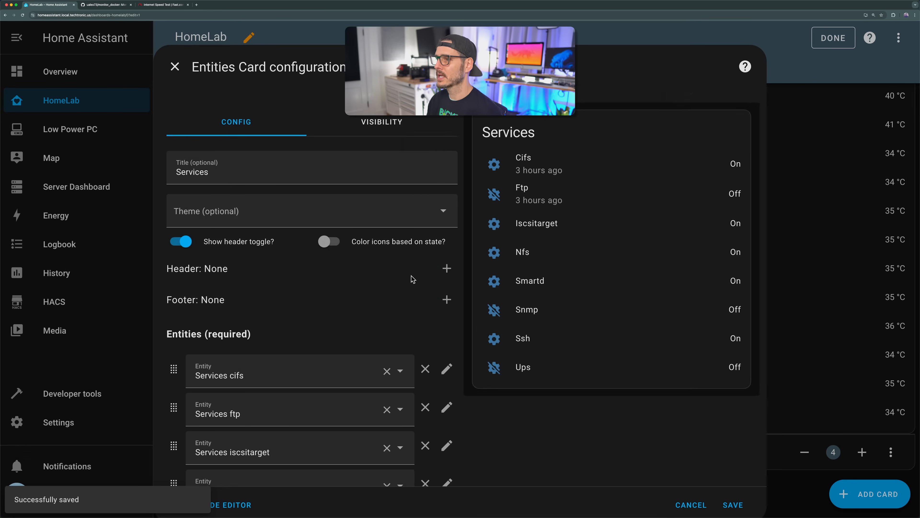
scroll(421, 290, down, 5)
click(446, 219)
click(228, 361)
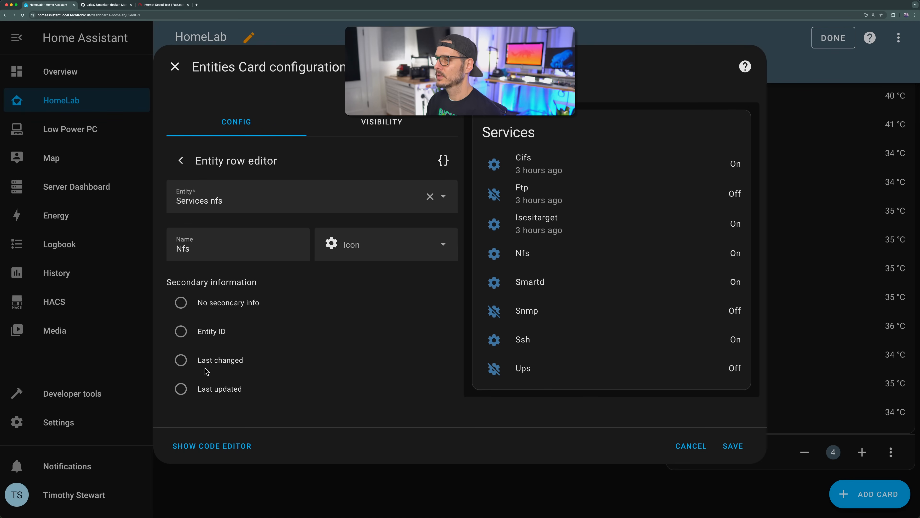
click(214, 362)
click(180, 160)
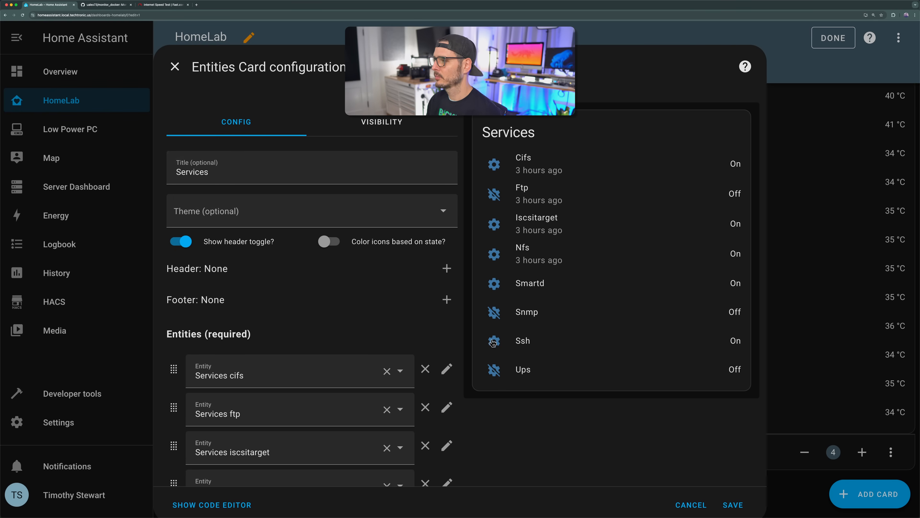
Step: Set the Smartd, Snmp, Ssh and Ups rows' secondary information to Last changed, save the Services card and finish editing the dashboard
scroll(492, 343, down, 5)
click(449, 380)
click(181, 360)
click(180, 160)
click(445, 411)
click(183, 359)
click(180, 161)
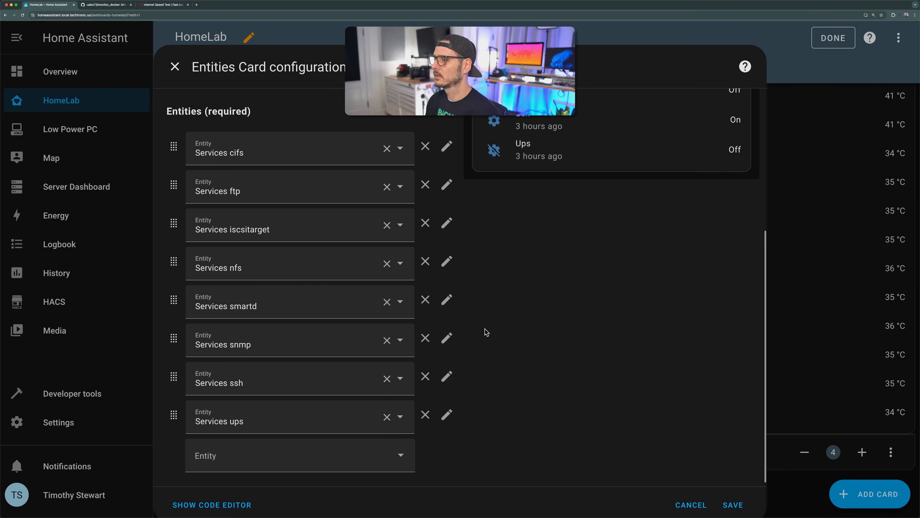
click(447, 294)
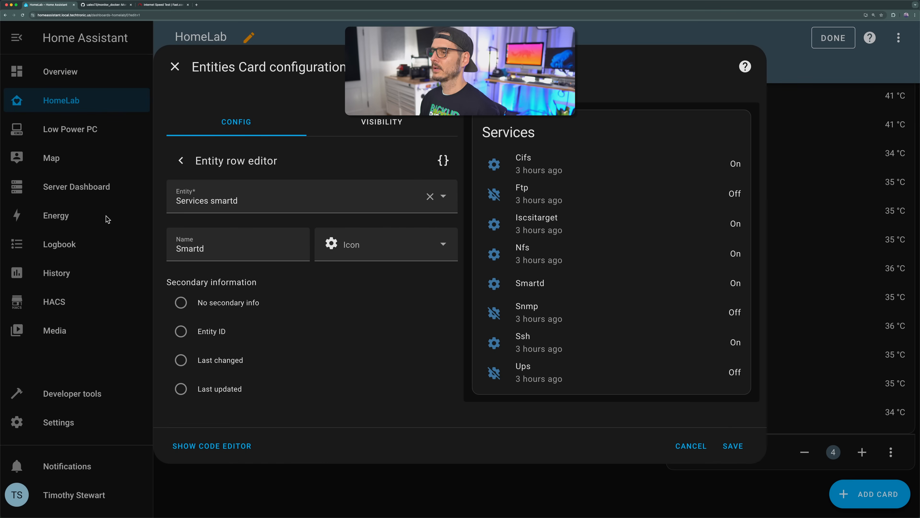
click(180, 360)
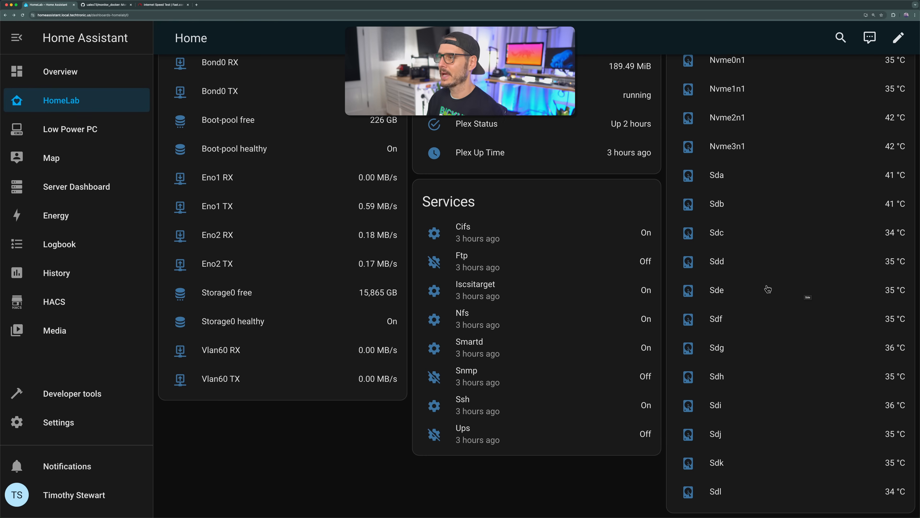
scroll(326, 238, up, 2)
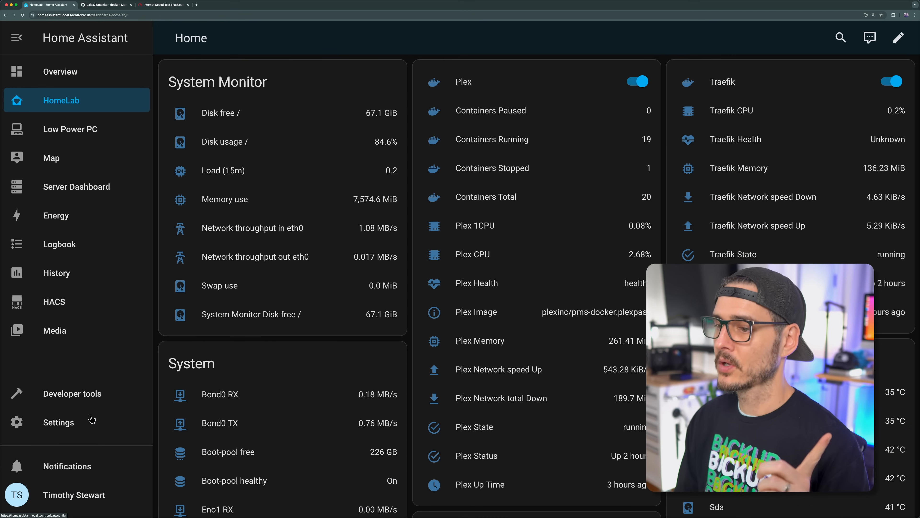
Step: In Devices & services, search the available integrations for "plex", view the Plex Media Server setup methods and close the setup without submitting
click(58, 422)
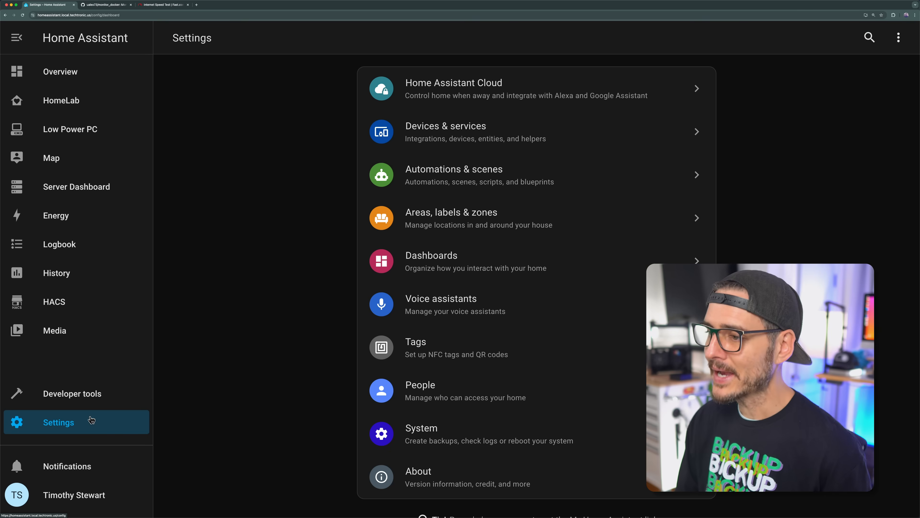
click(446, 135)
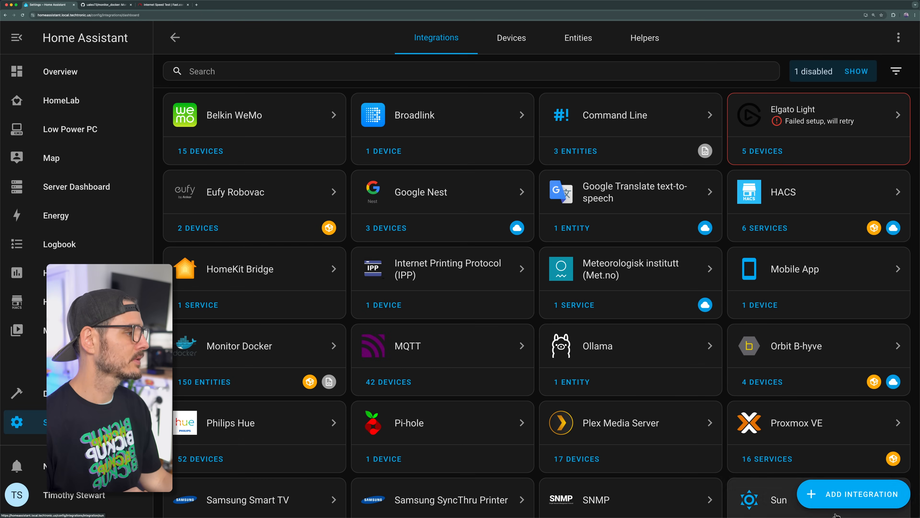
click(808, 483)
text(plex)
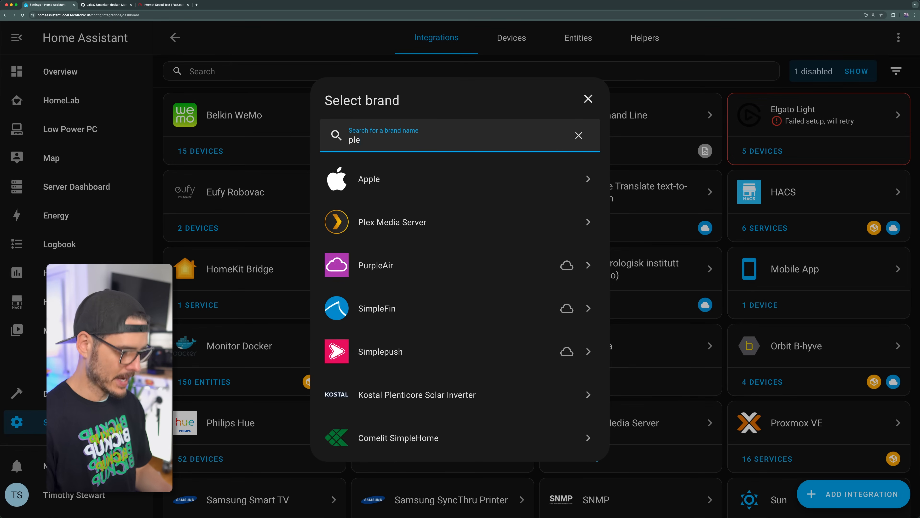
click(438, 174)
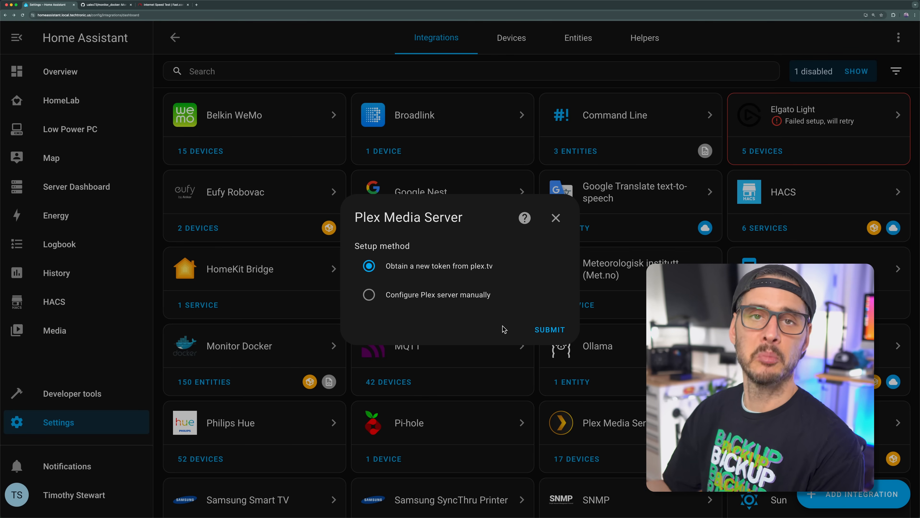
click(556, 217)
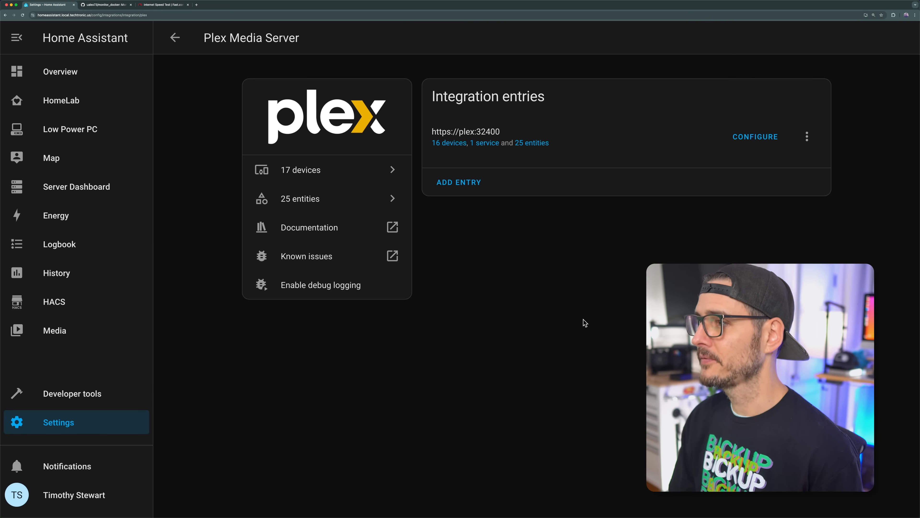
Step: Browse the existing Plex Media Server integration's entities, find the device by searching for "my plex" and open My Plex Server
click(542, 145)
scroll(376, 244, down, 2)
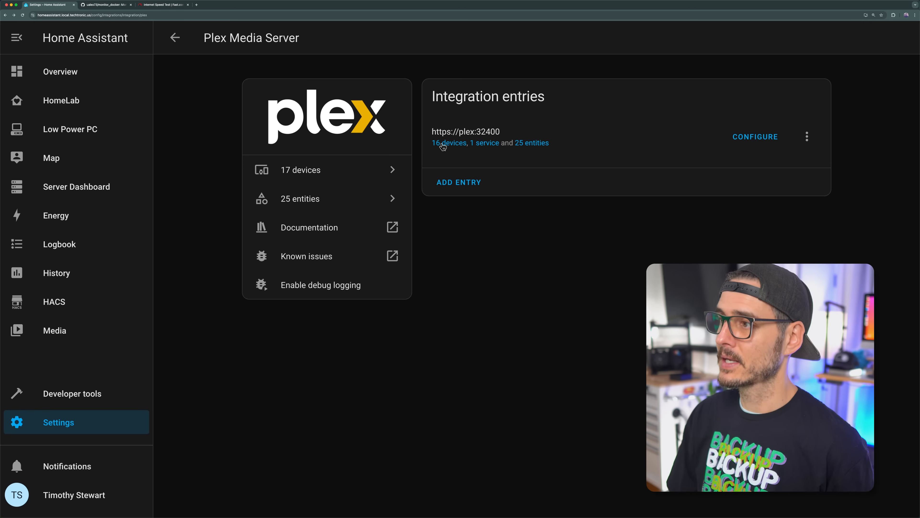
click(443, 145)
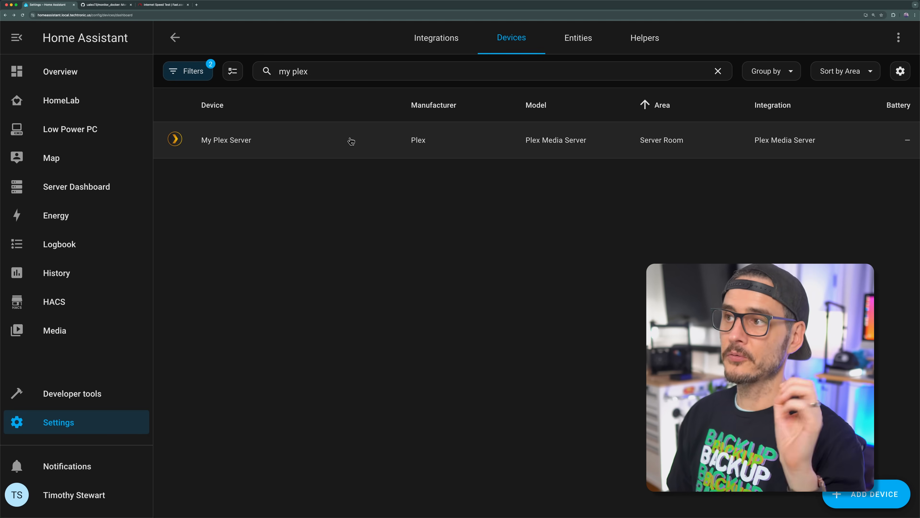
click(197, 144)
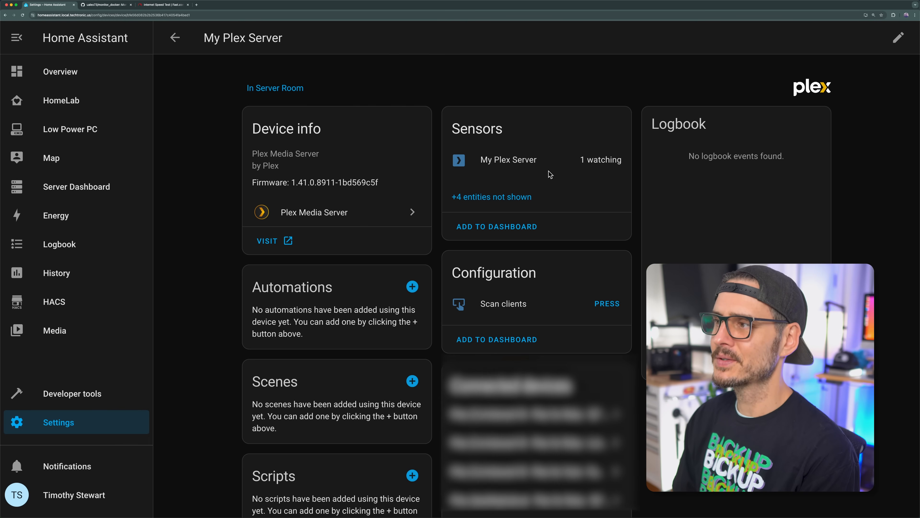
Step: Add the My Plex Server sensor card to the HomeLab dashboard and open that dashboard
click(508, 225)
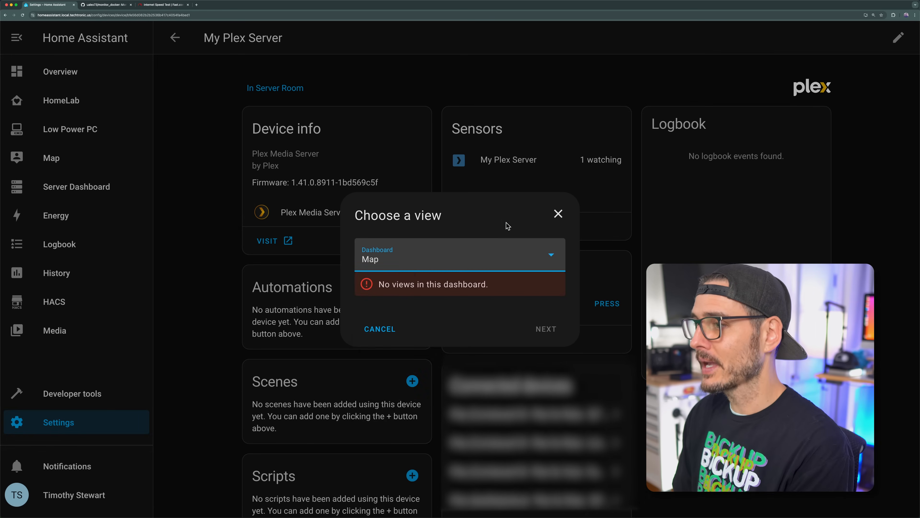
click(464, 268)
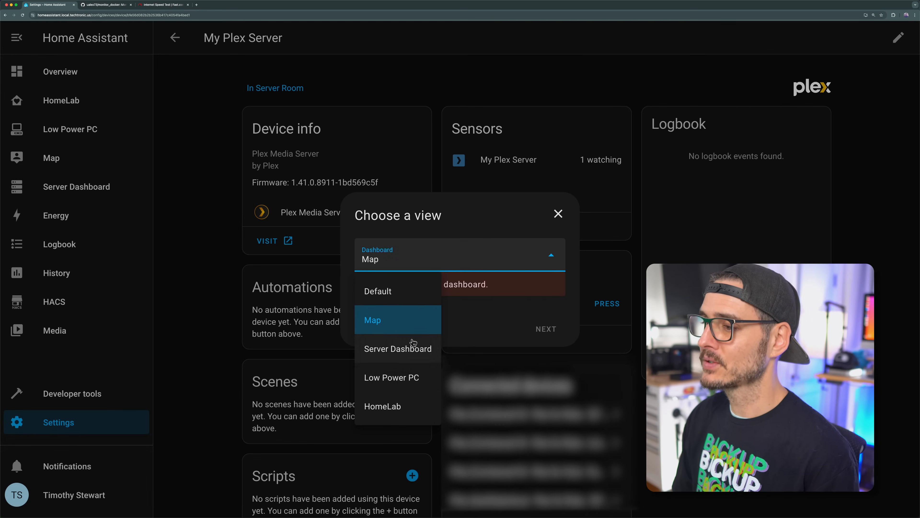
click(419, 398)
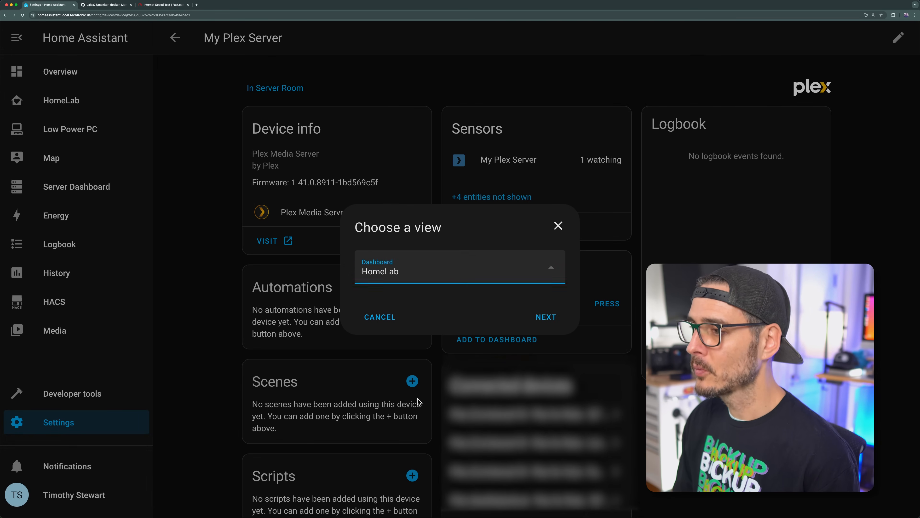
click(542, 329)
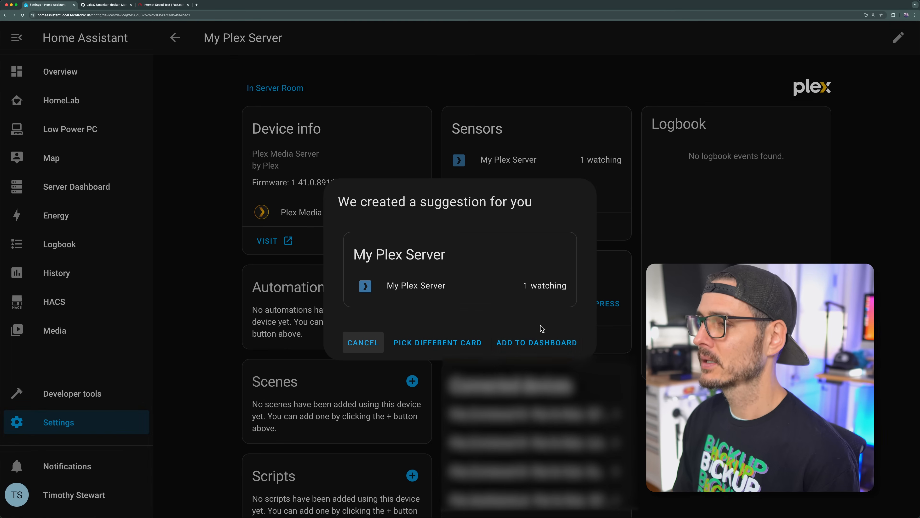
click(526, 348)
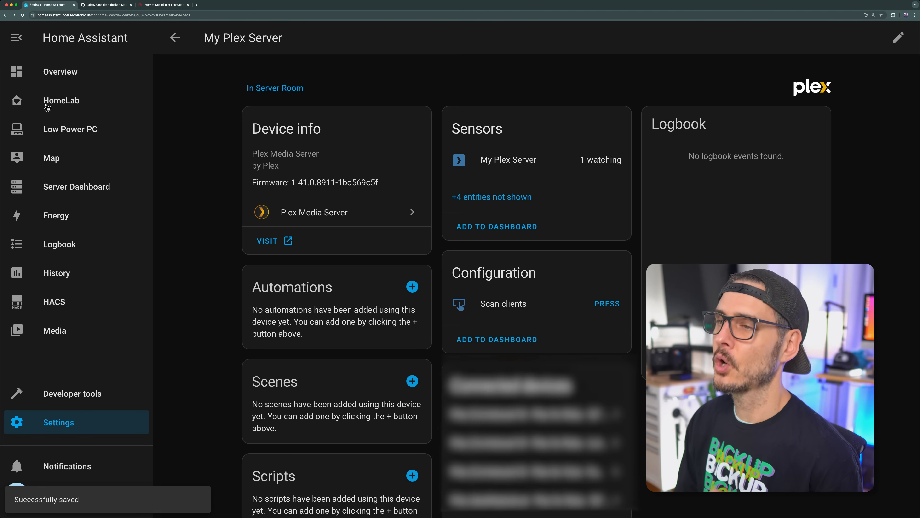
click(47, 106)
scroll(482, 156, down, 10)
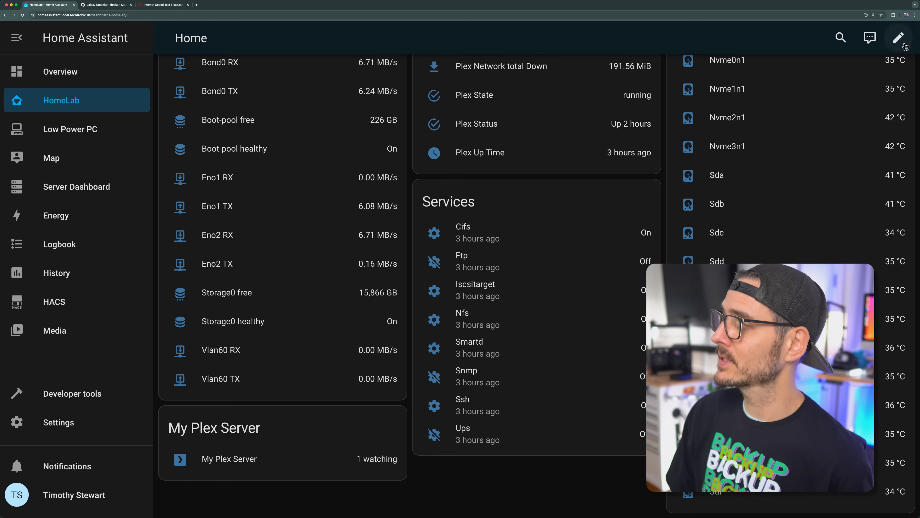
Step: Start editing the HomeLab dashboard and move the My Plex Server card one position earlier
click(899, 37)
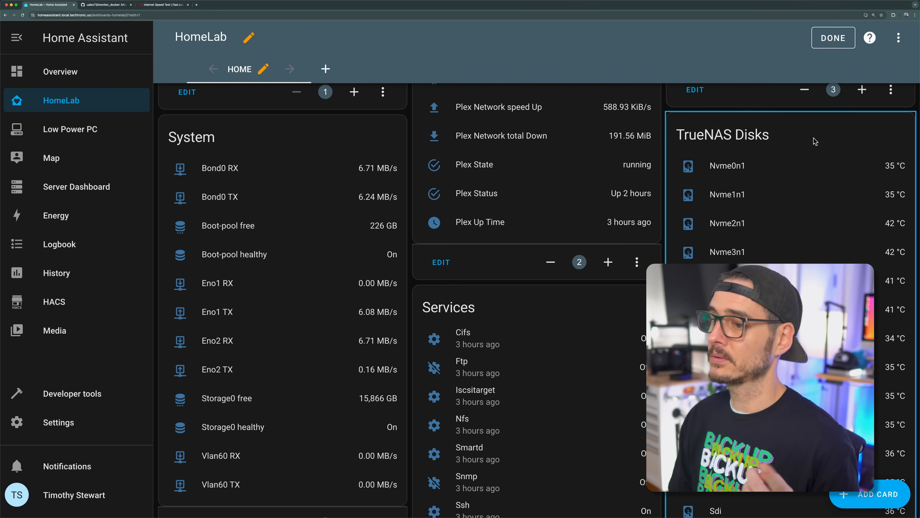
scroll(779, 181, down, 5)
click(325, 452)
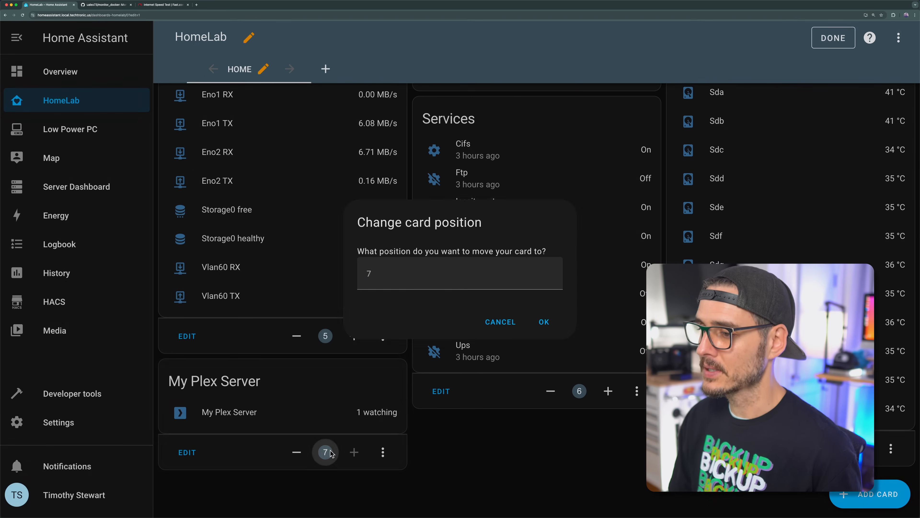
click(507, 322)
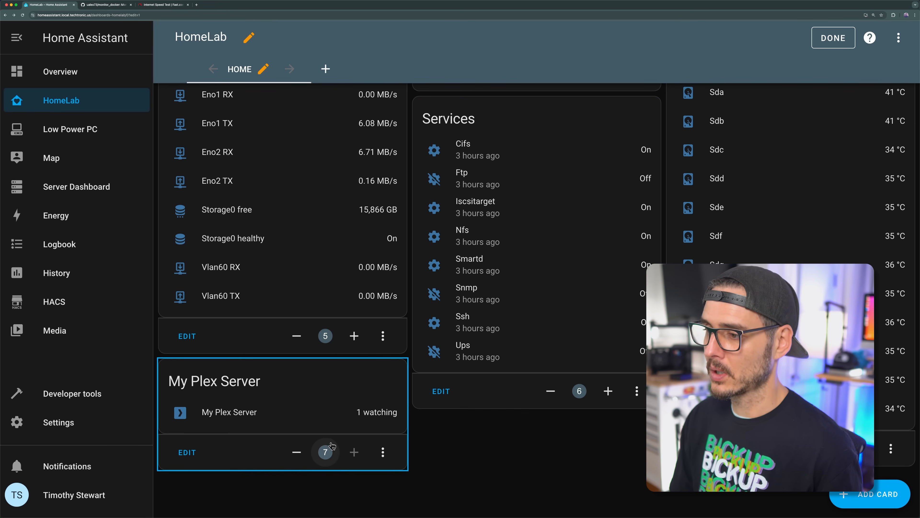
click(297, 452)
scroll(591, 368, down, 2)
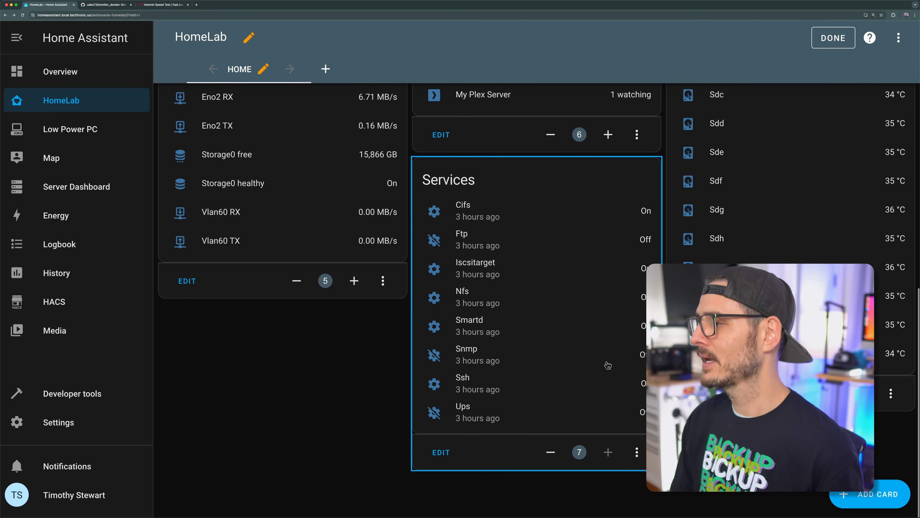
Step: Move the My Plex Server card to position 1 and finish editing the dashboard
scroll(608, 365, up, 1)
scroll(601, 364, up, 2)
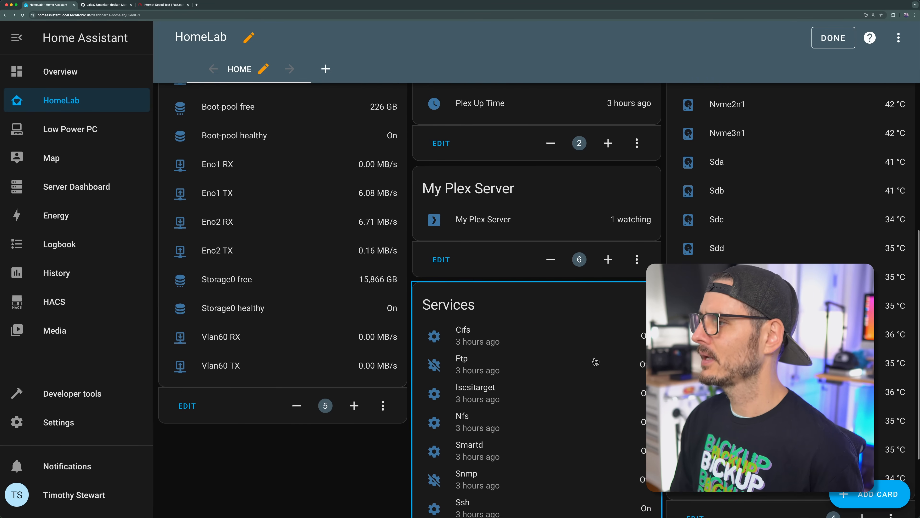
scroll(595, 361, up, 1)
click(579, 305)
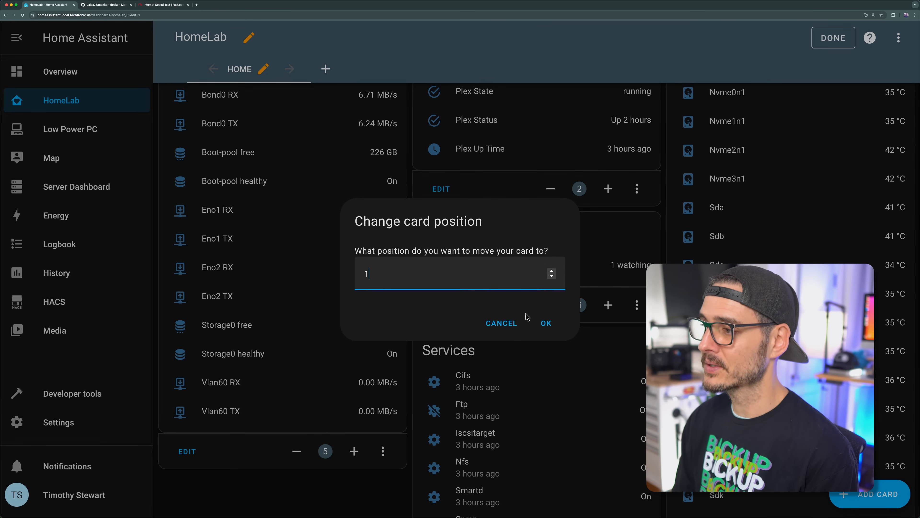
click(537, 320)
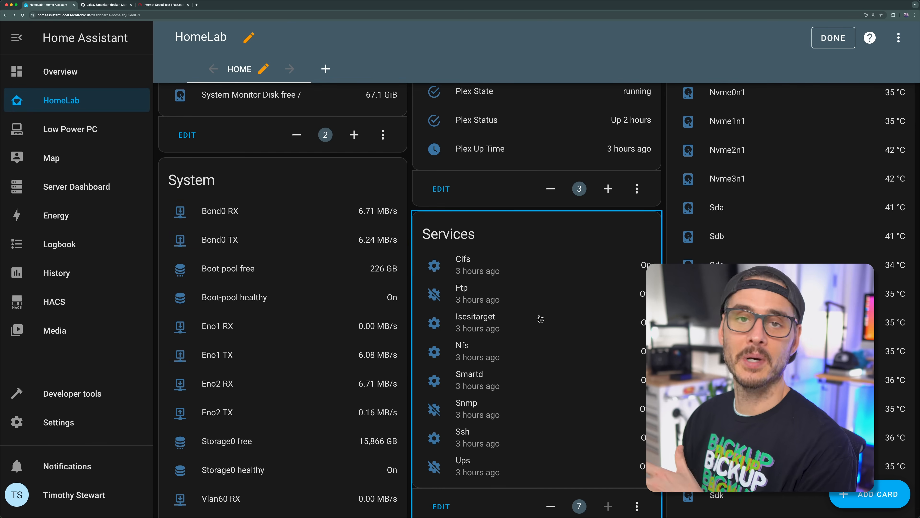
click(833, 38)
Step: Examine the My Plex Server sensor's viewer history graph from the dashboard and open its full history
scroll(597, 212, up, 10)
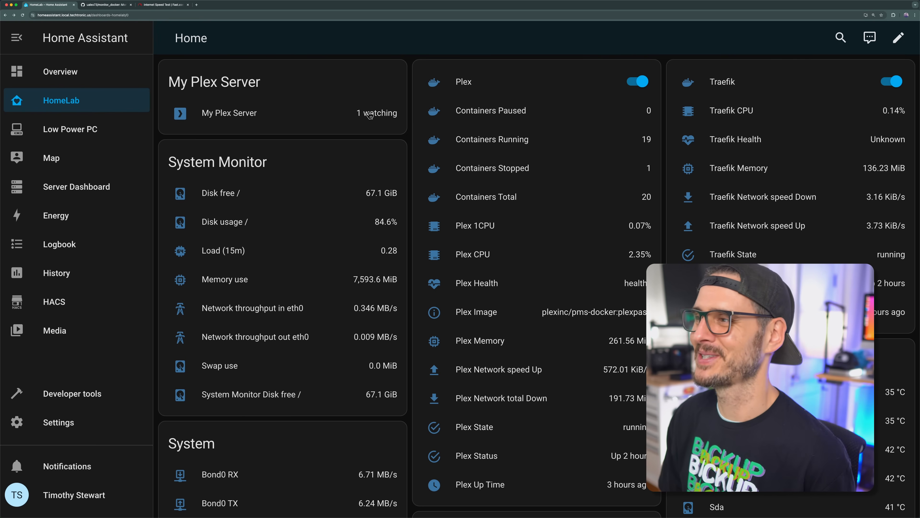
click(242, 116)
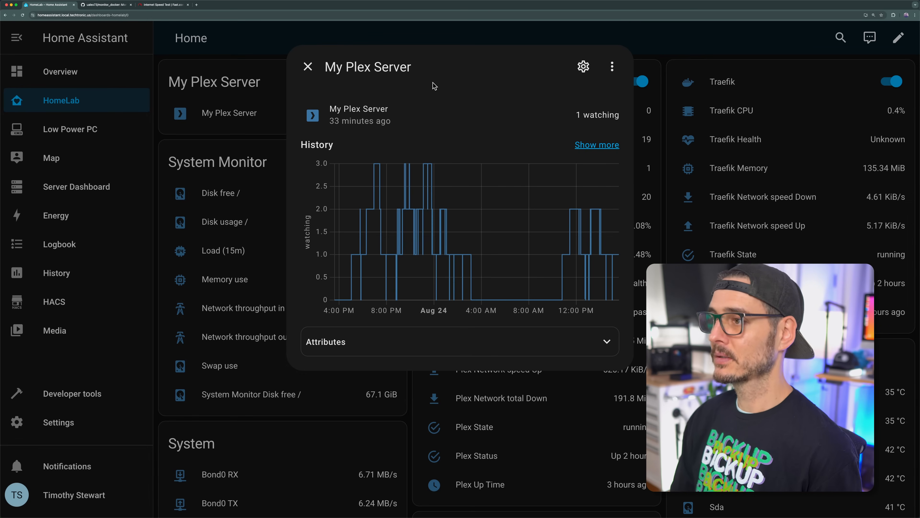
mouse_move(413, 203)
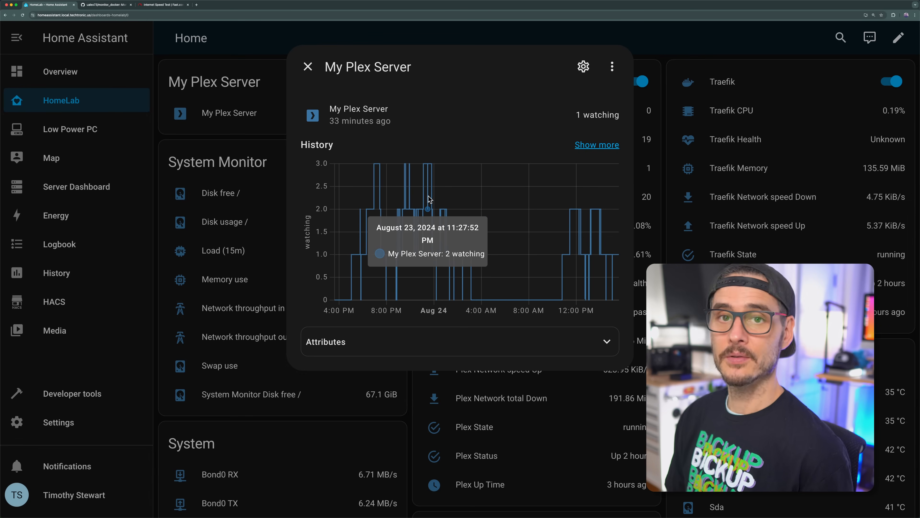
click(533, 243)
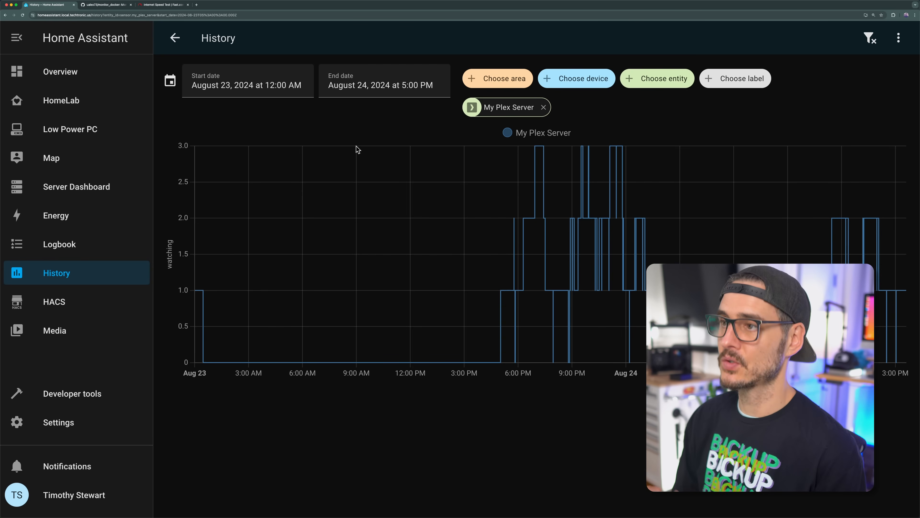
Step: Set the My Plex Server history's date range to August 1 through August 31, 2024 and examine the graph
click(302, 83)
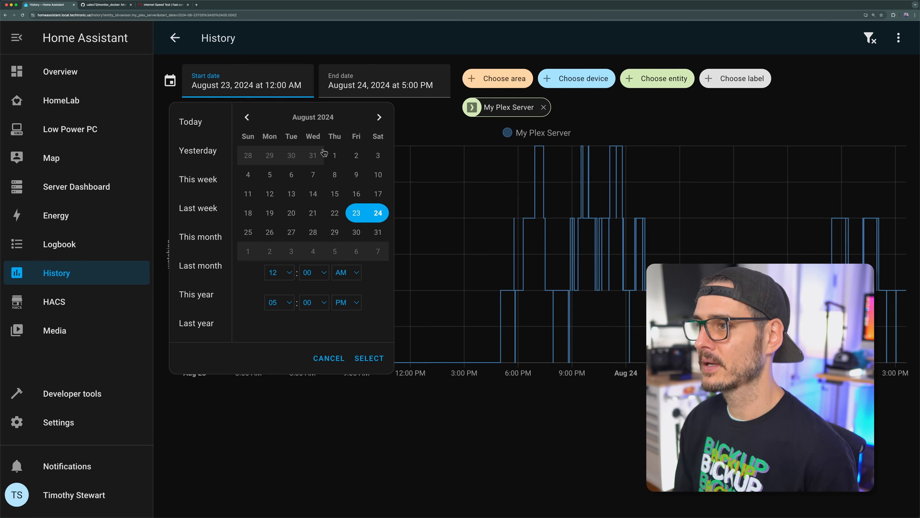
click(332, 155)
click(379, 359)
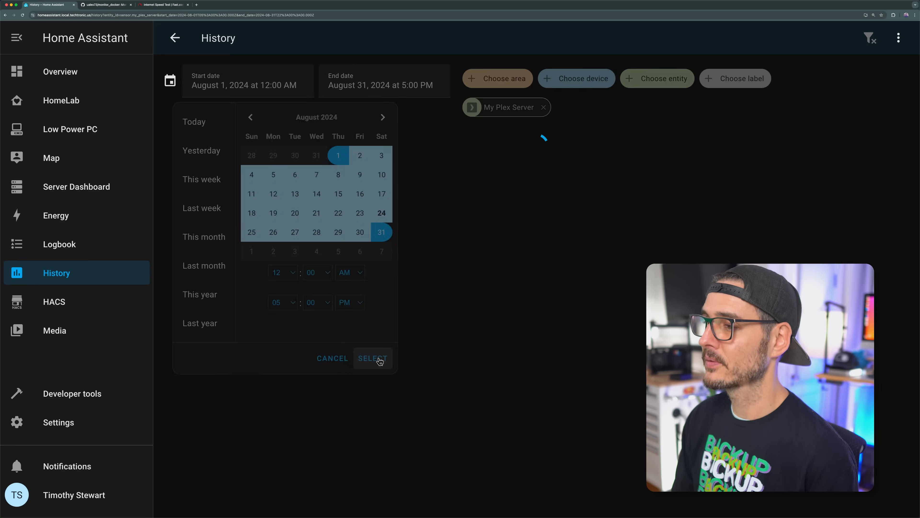
mouse_move(642, 149)
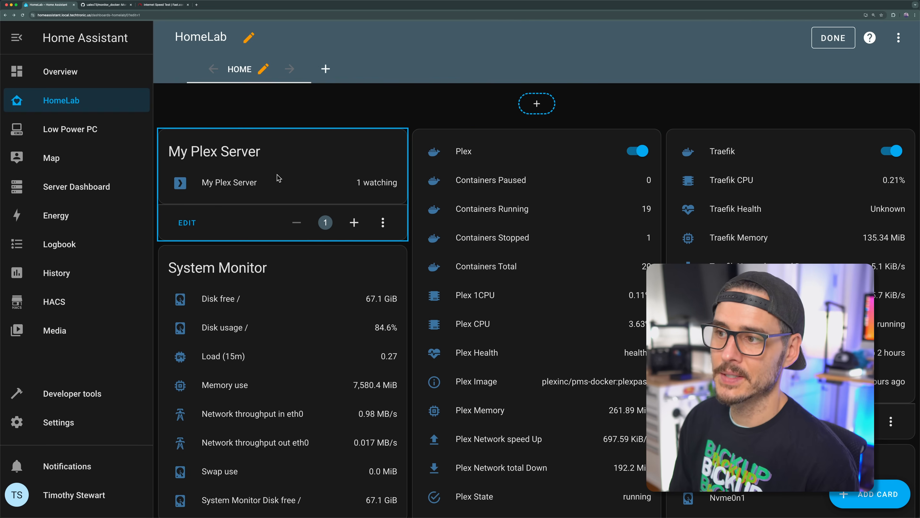
Step: Open the My Plex Server card's configuration and search for "plex" entities to add to it
click(187, 223)
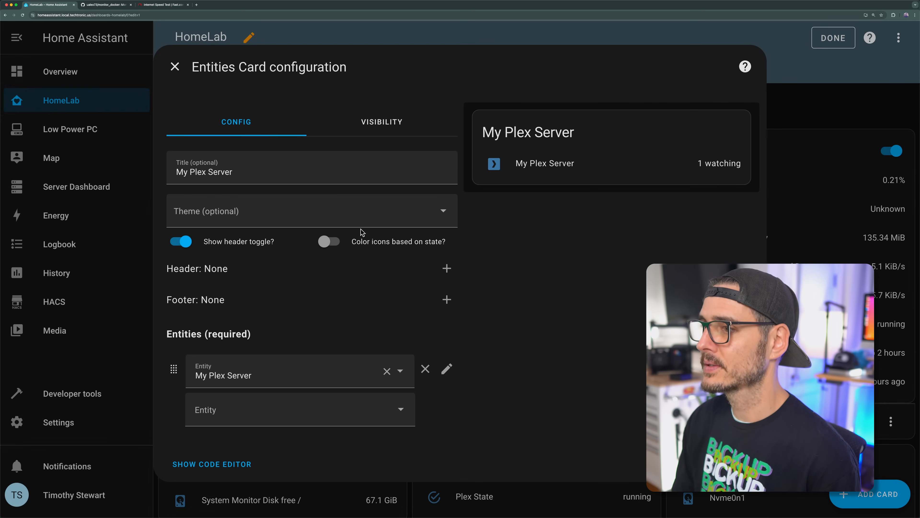
click(324, 405)
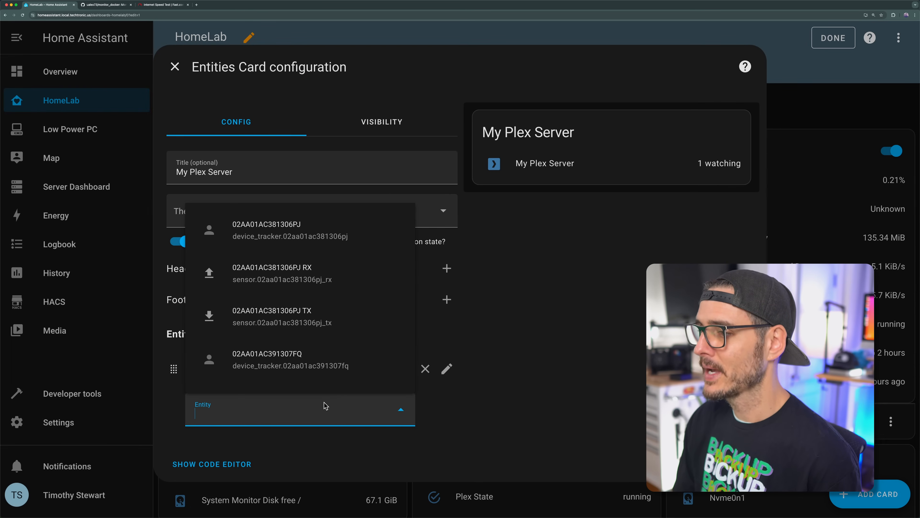
text(plex)
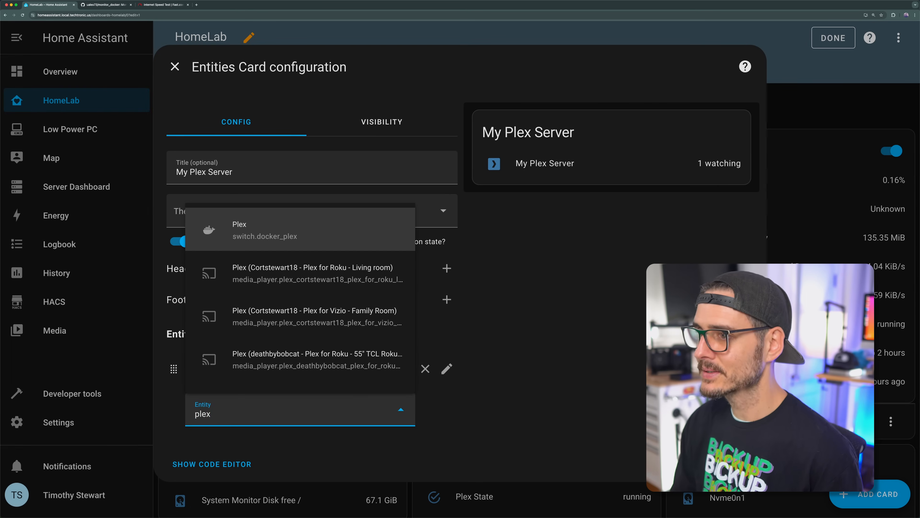
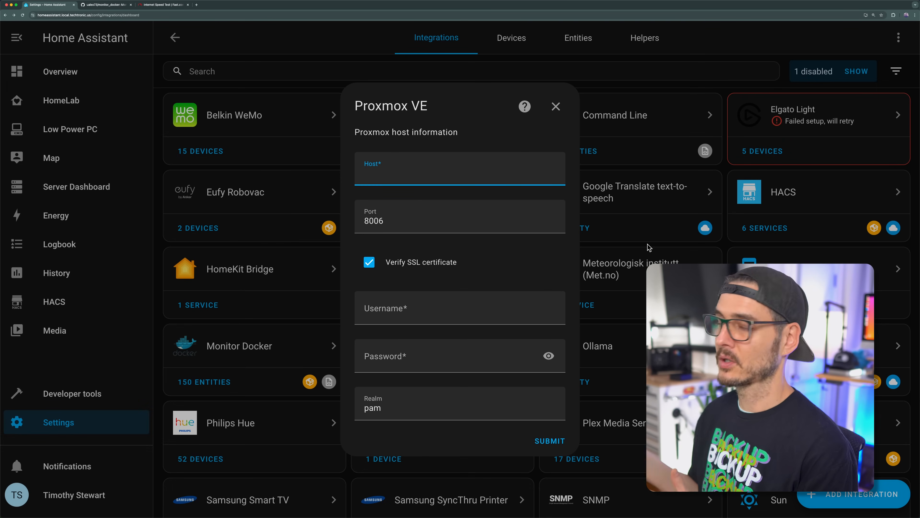
Step: Open the Proxmox VE custom integration's GitHub repository and read its README on available entities, installation, configuration and example sensors
click(334, 229)
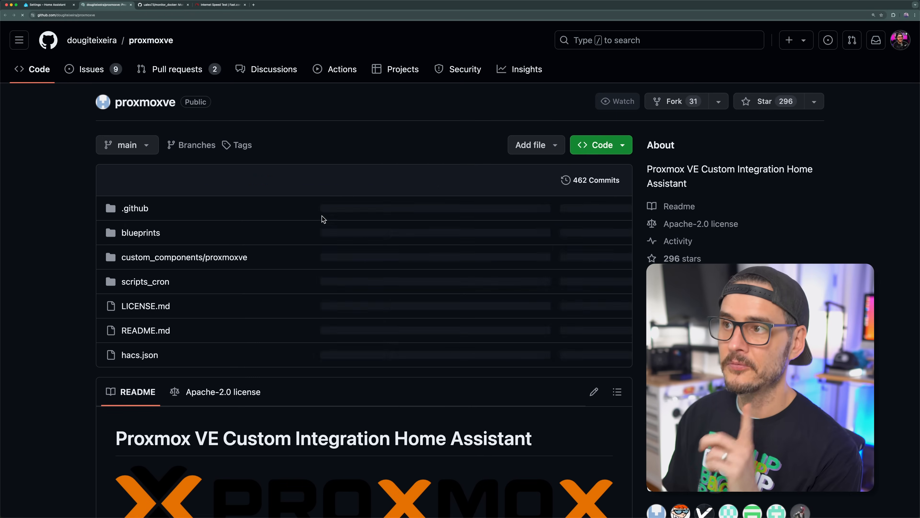
scroll(367, 241, down, 1)
scroll(366, 241, down, 10)
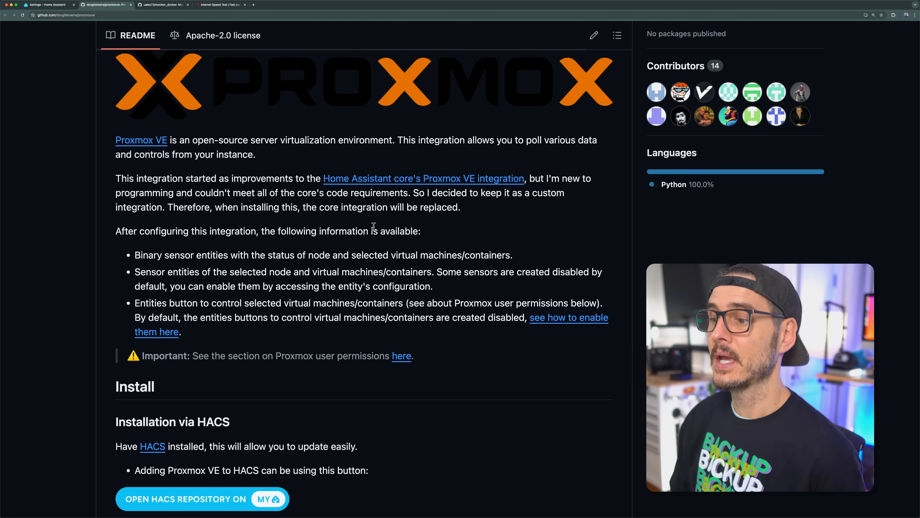
scroll(373, 225, down, 15)
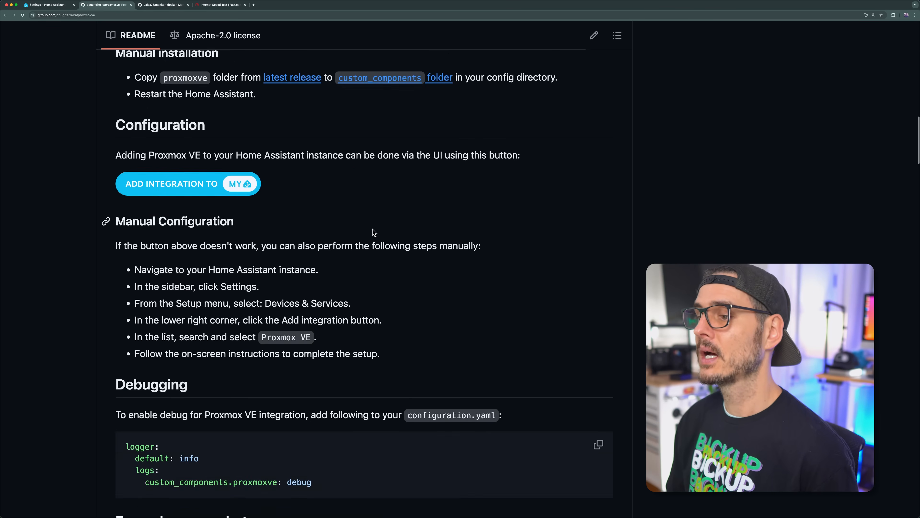
scroll(374, 232, down, 15)
scroll(379, 235, down, 15)
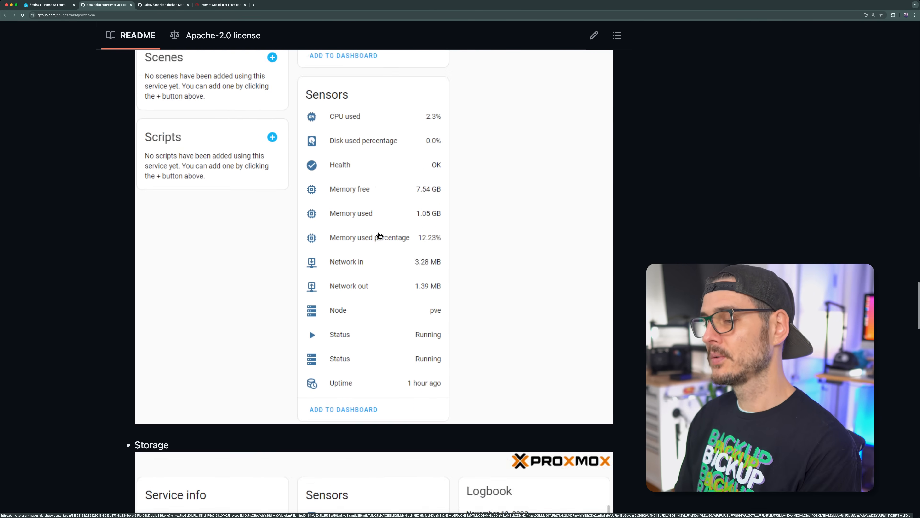
scroll(378, 235, down, 15)
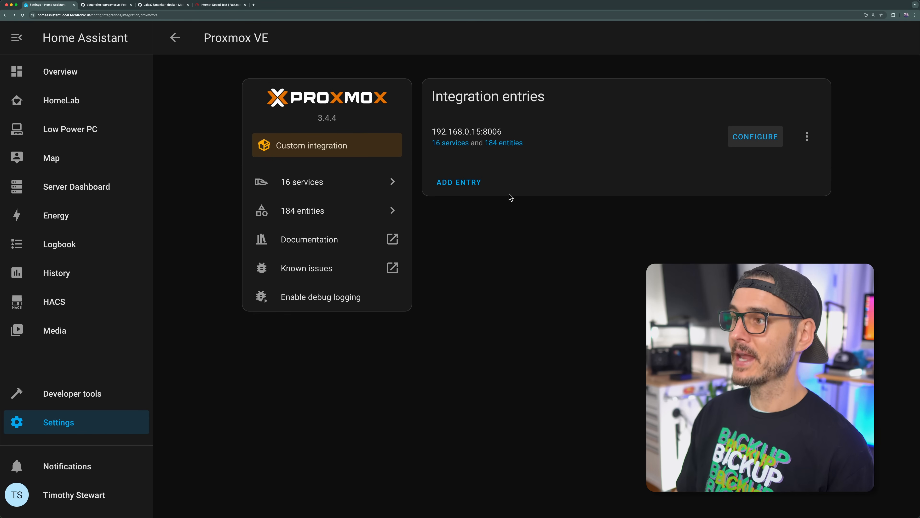
Step: Open the Proxmox VE options for adding or removing nodes, VMs, containers or storages, and examine the selectable virtual machines and storages
click(754, 134)
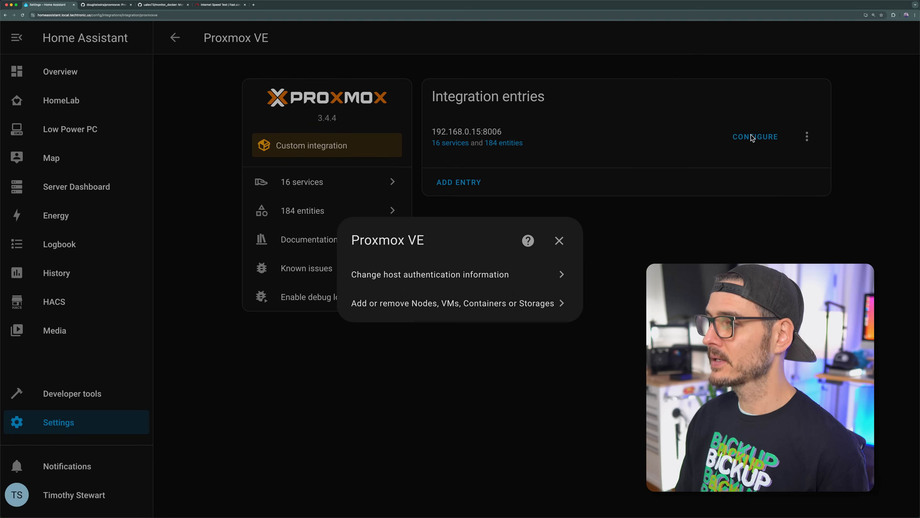
click(477, 314)
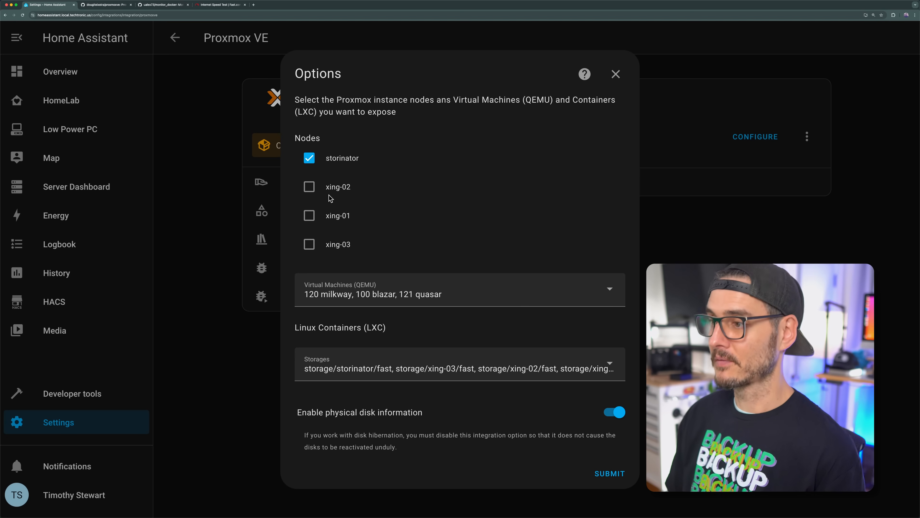
click(493, 290)
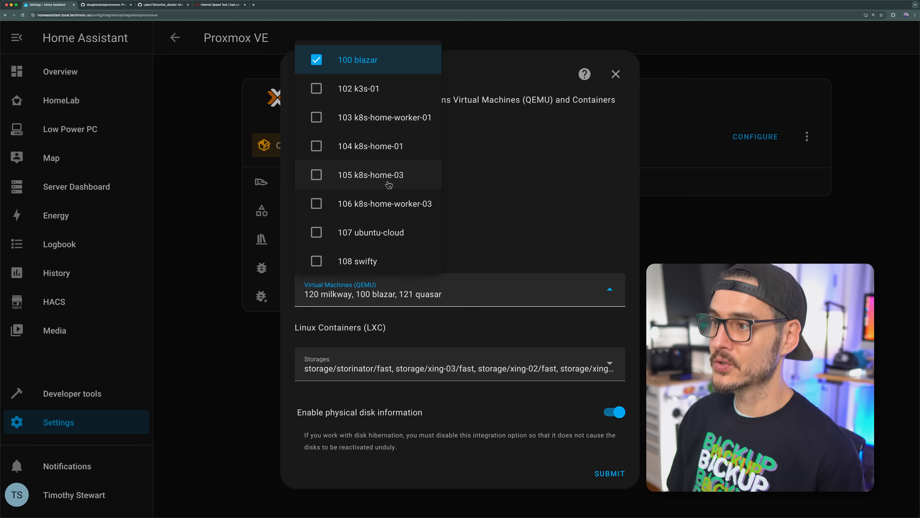
click(473, 507)
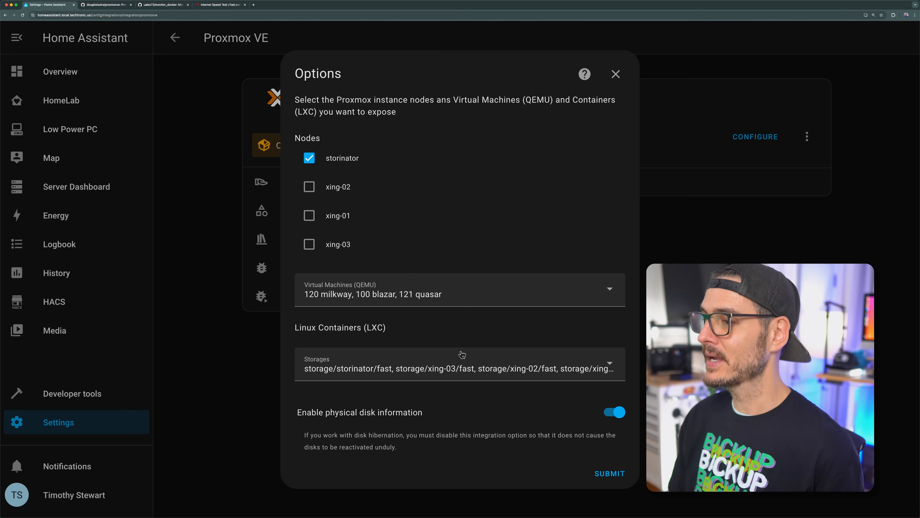
click(460, 353)
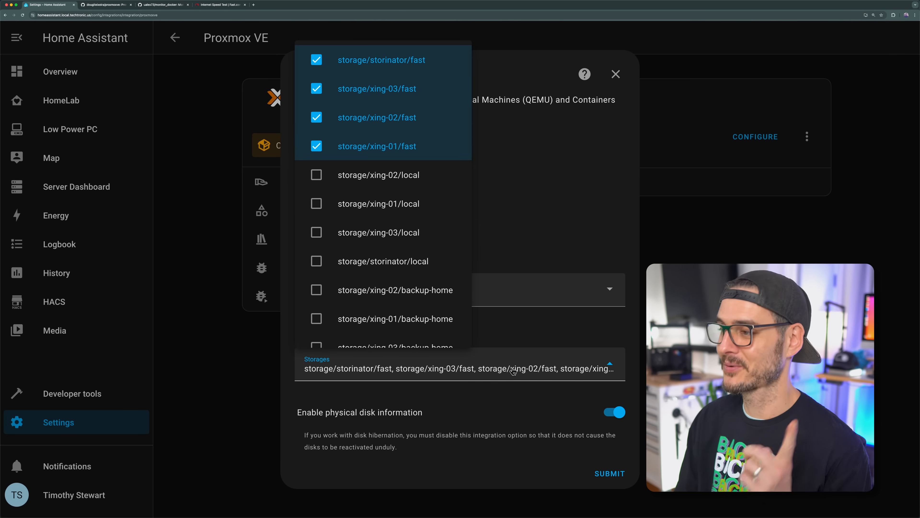
click(495, 482)
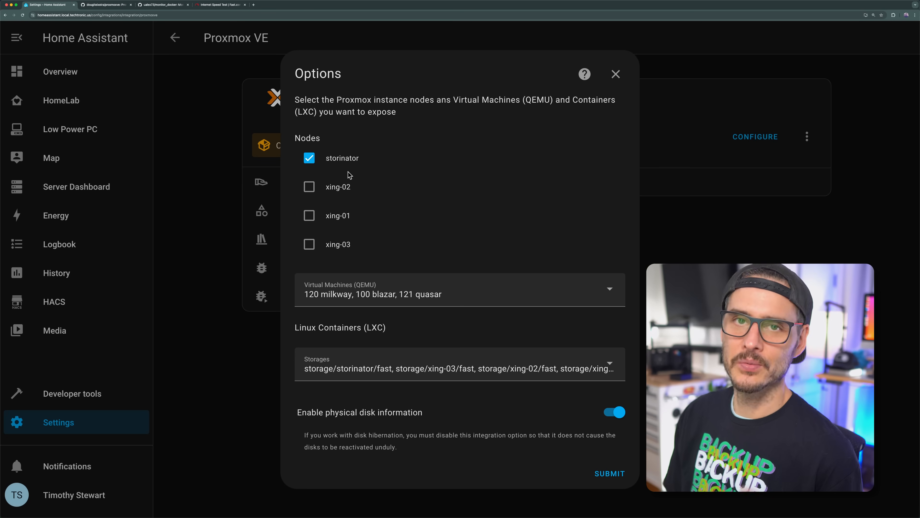
Step: Review the full virtual machine and storage lists in the Proxmox VE options and submit the existing selections
click(467, 294)
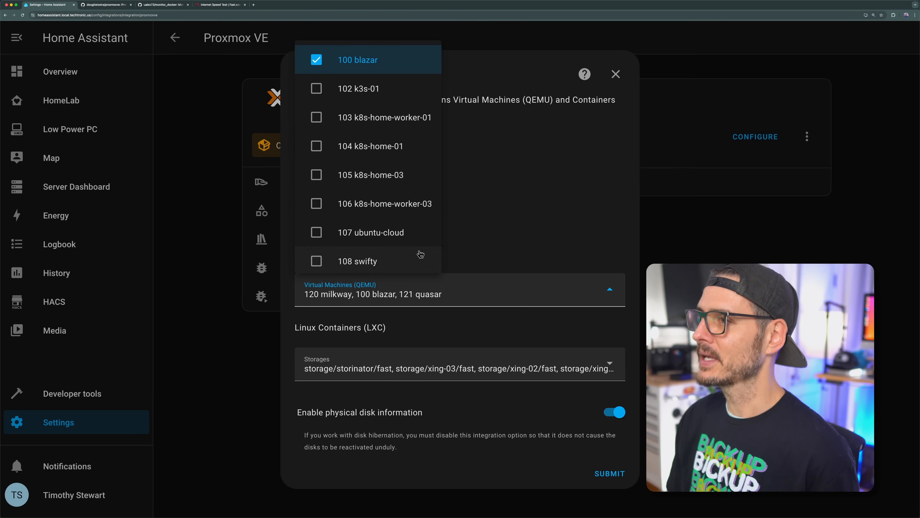
scroll(402, 203, down, 8)
scroll(415, 224, up, 7)
scroll(415, 224, up, 1)
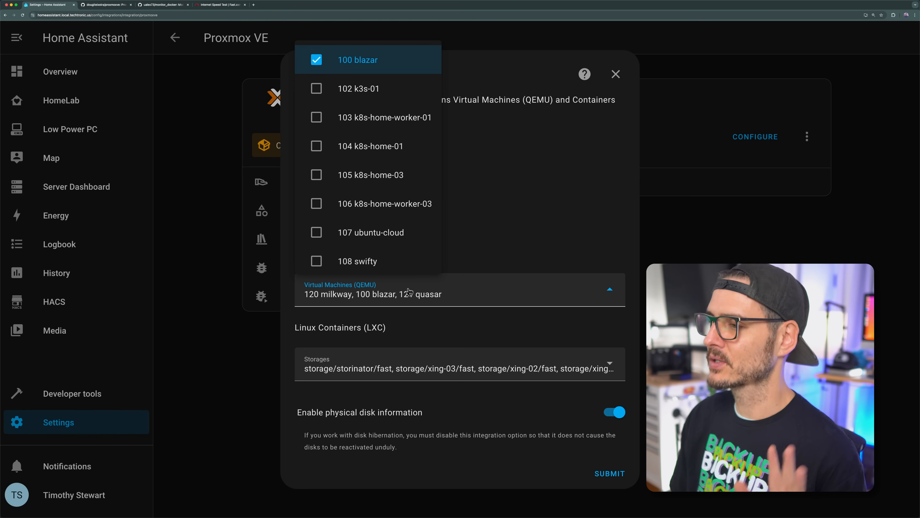
click(517, 479)
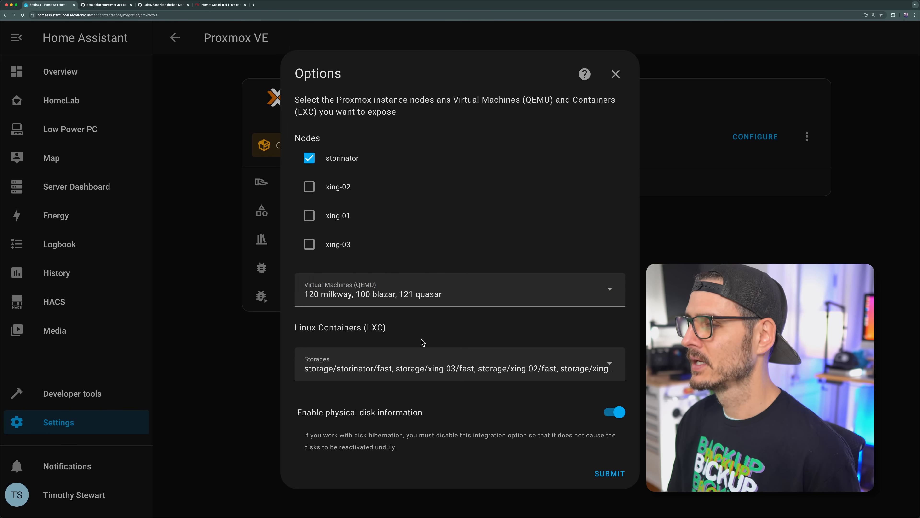
click(403, 359)
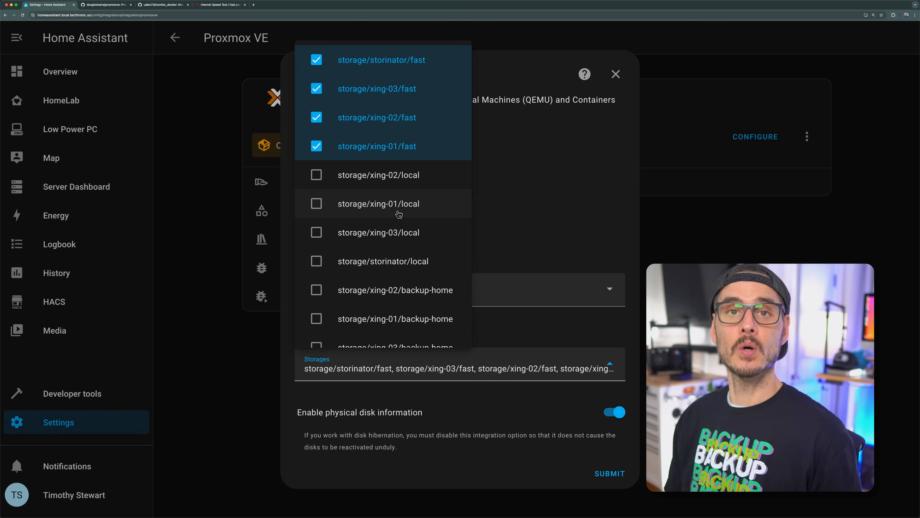
scroll(399, 217, down, 3)
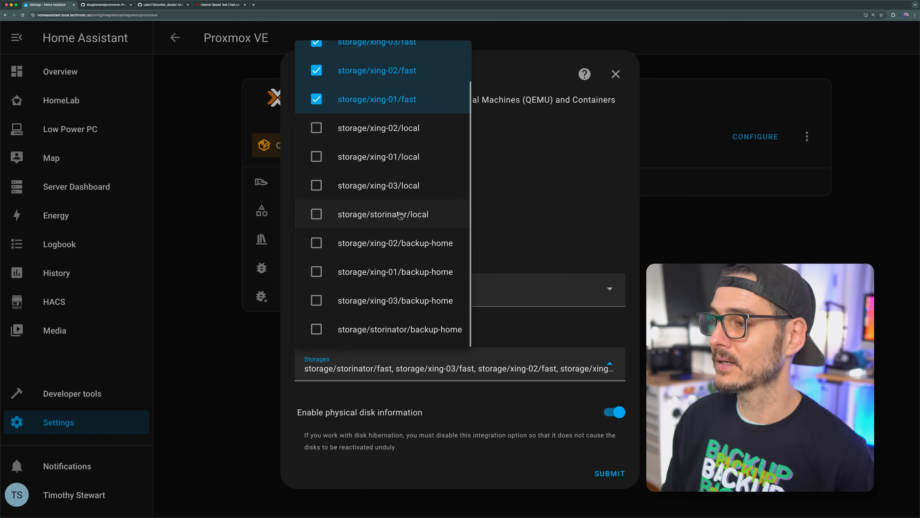
scroll(412, 93, up, 3)
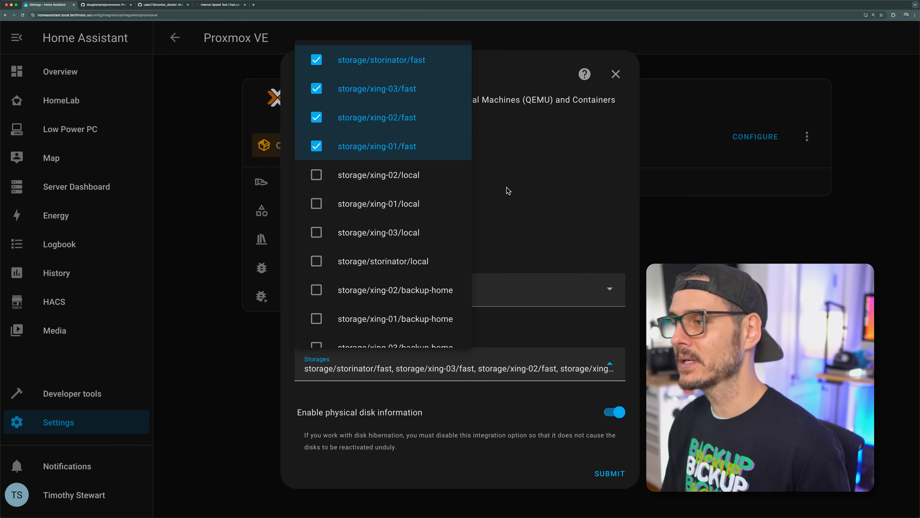
scroll(454, 218, down, 3)
click(527, 479)
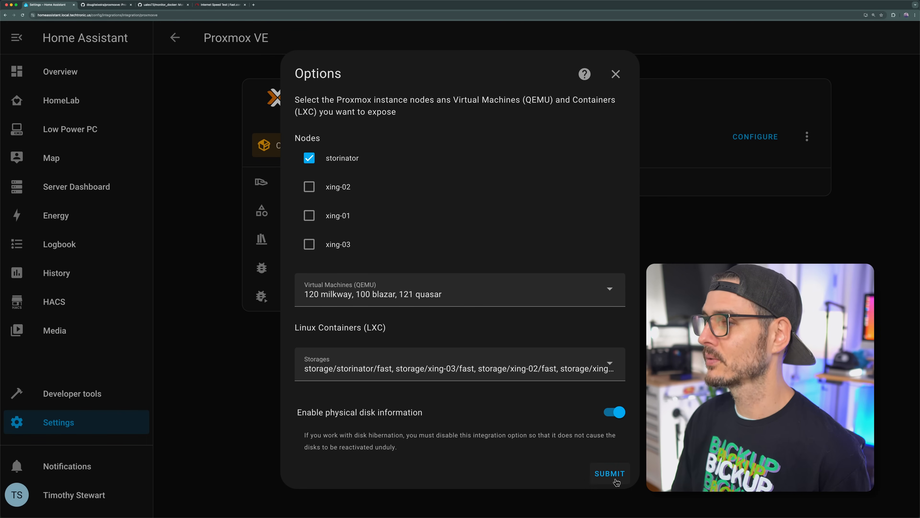
click(610, 474)
click(545, 286)
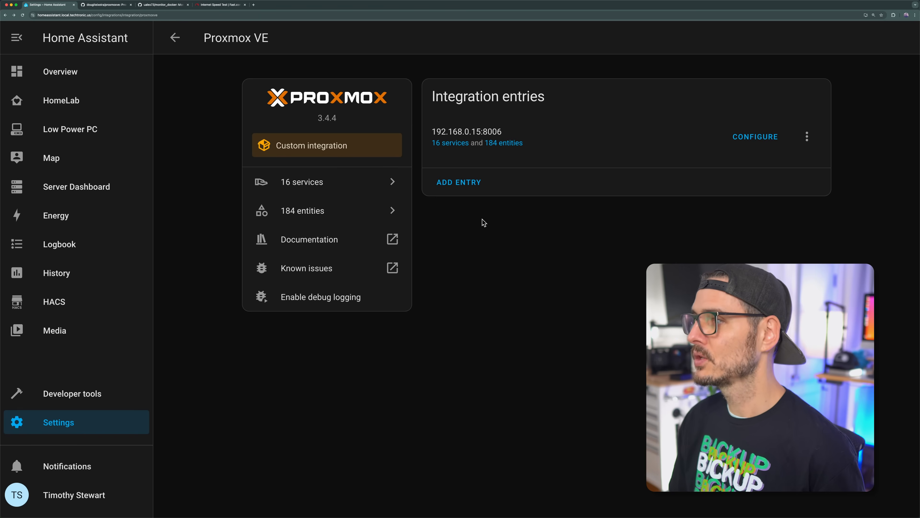
Step: Open the Node storinator device from the Proxmox VE integration's services and examine its sensors
click(451, 143)
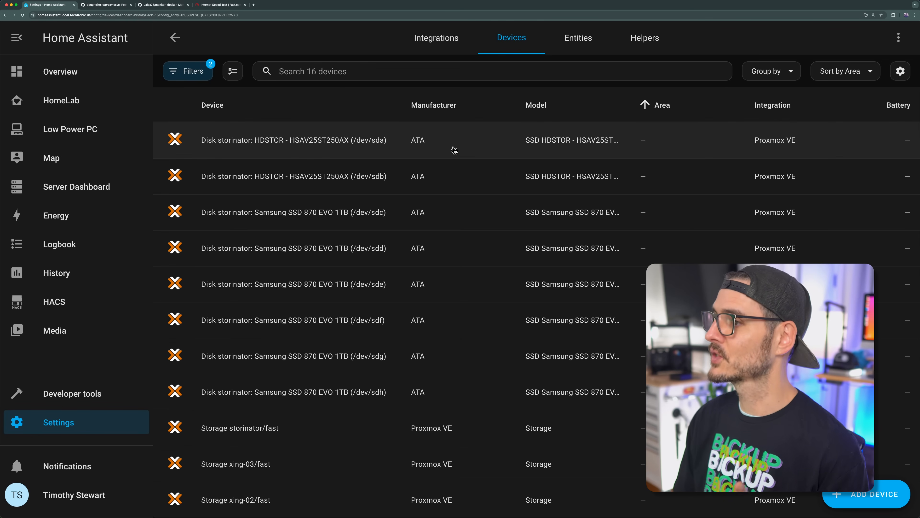
scroll(453, 203, down, 3)
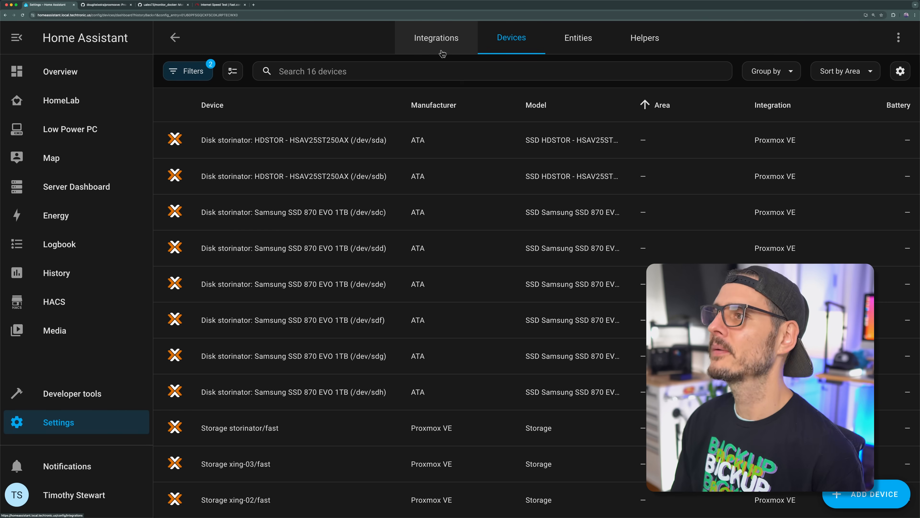
scroll(259, 454, down, 6)
click(260, 455)
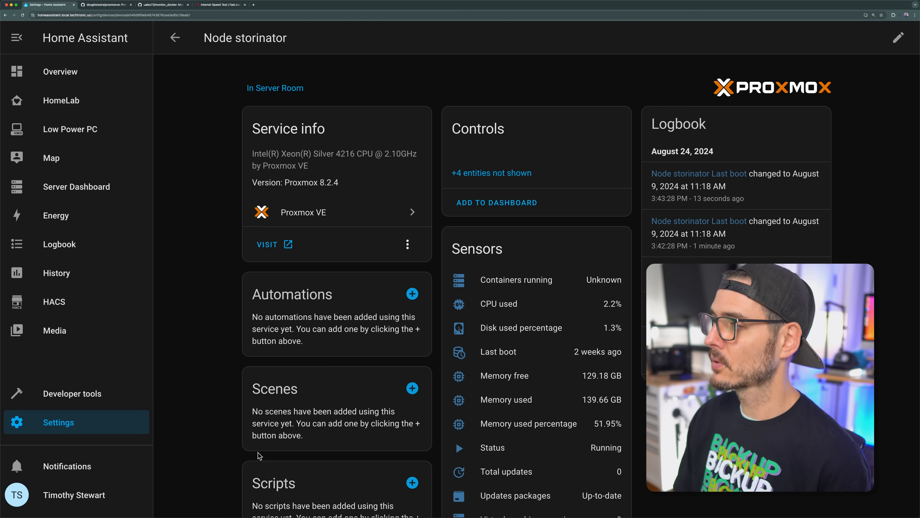
scroll(479, 239, down, 5)
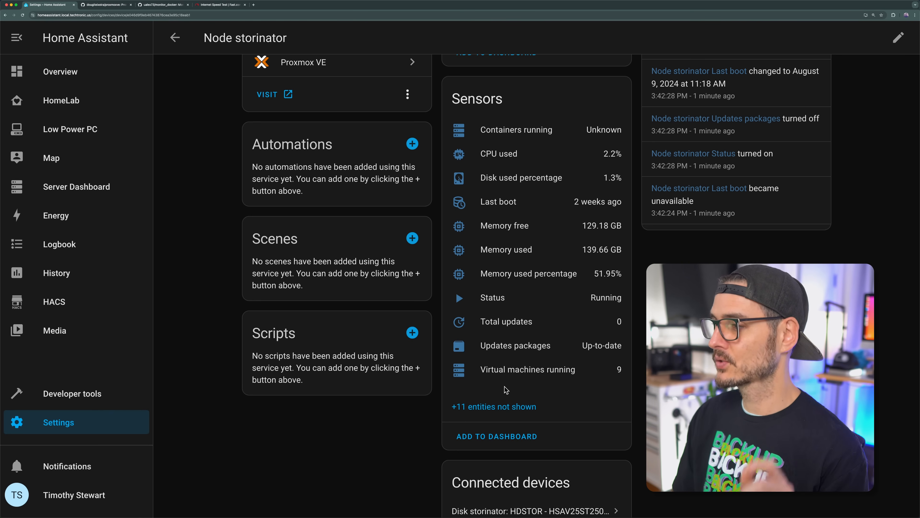
Step: Add Node storinator's suggested sensors card to the HomeLab dashboard
click(487, 440)
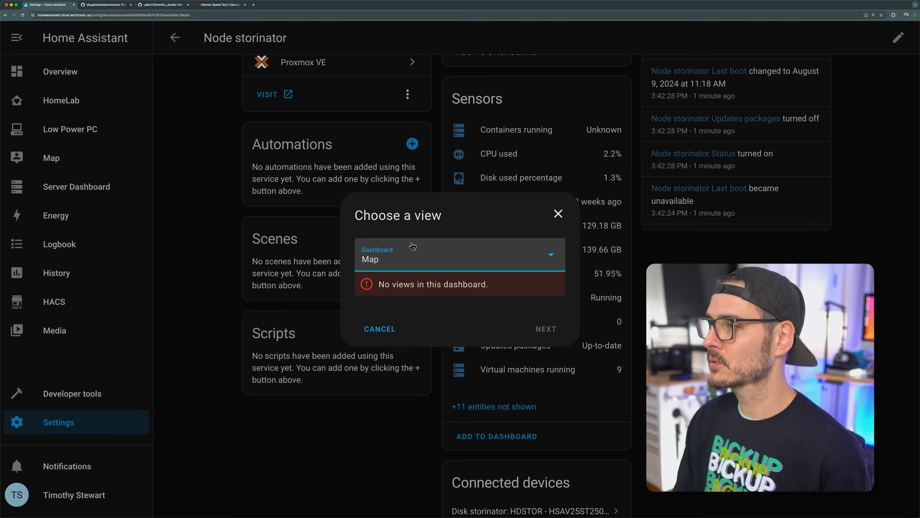
click(409, 255)
click(389, 405)
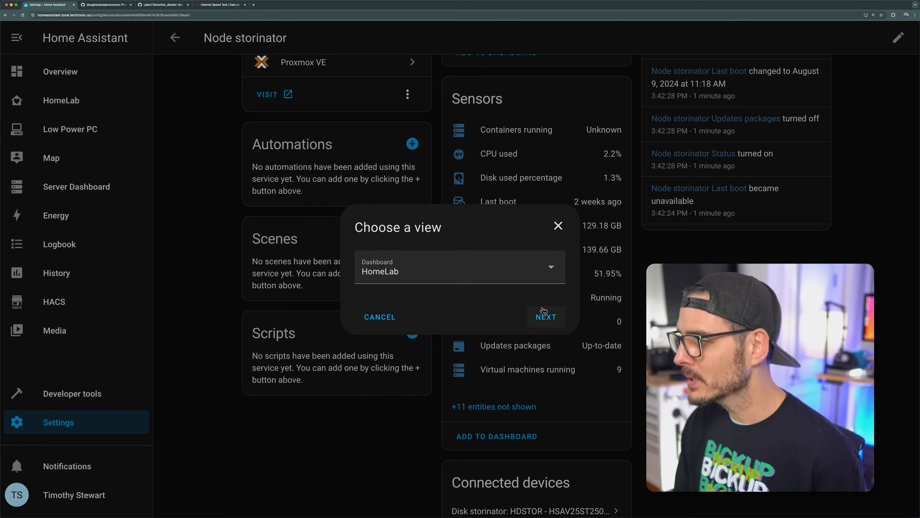
click(544, 314)
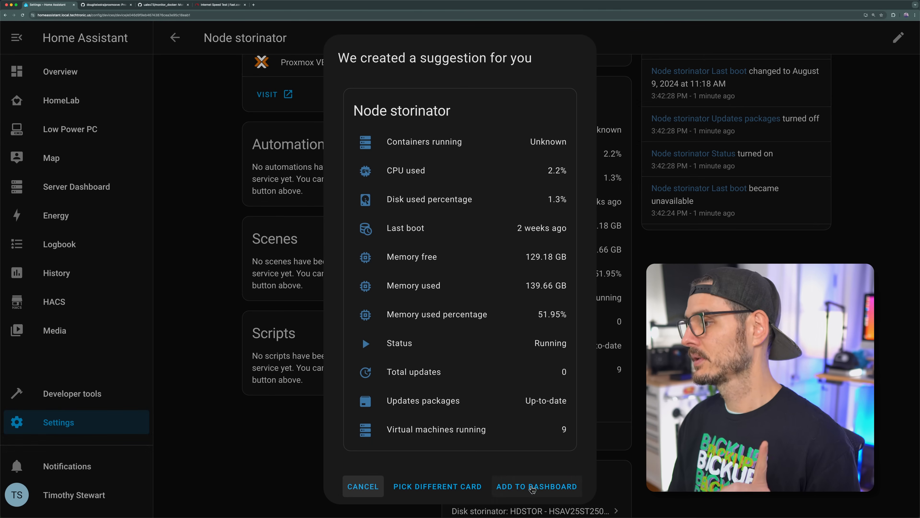
click(540, 485)
Step: Open the storinator disk Samsung SSD 870 EVO 1TB (/dev/sdh) from the device list and add its suggested sensors card to the HomeLab dashboard
key(super+Left)
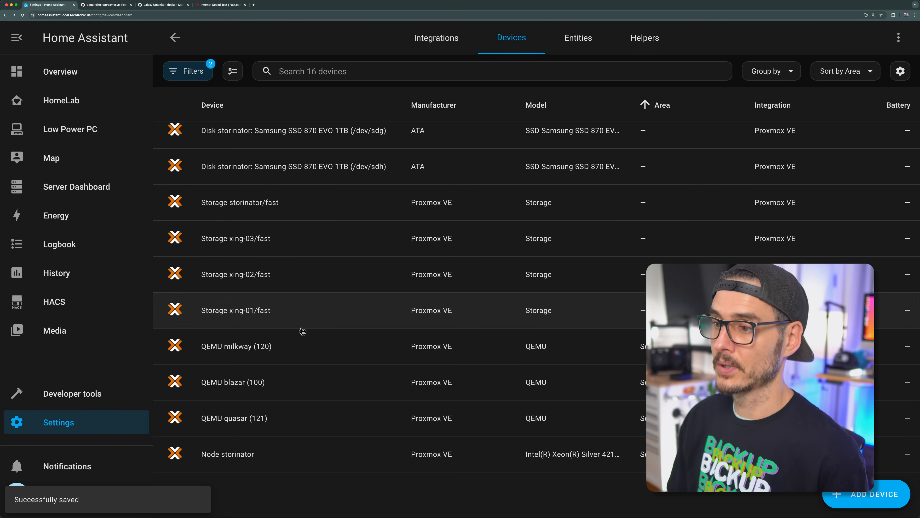
scroll(370, 176, up, 5)
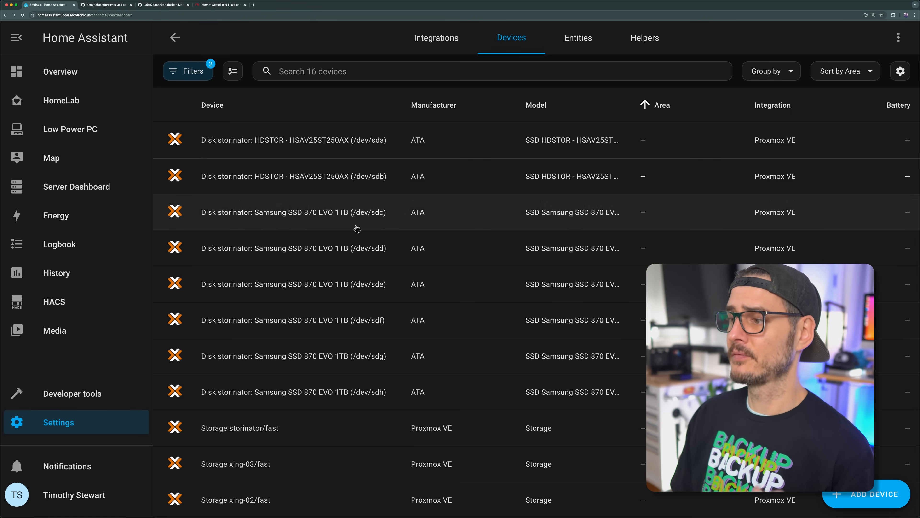
click(356, 378)
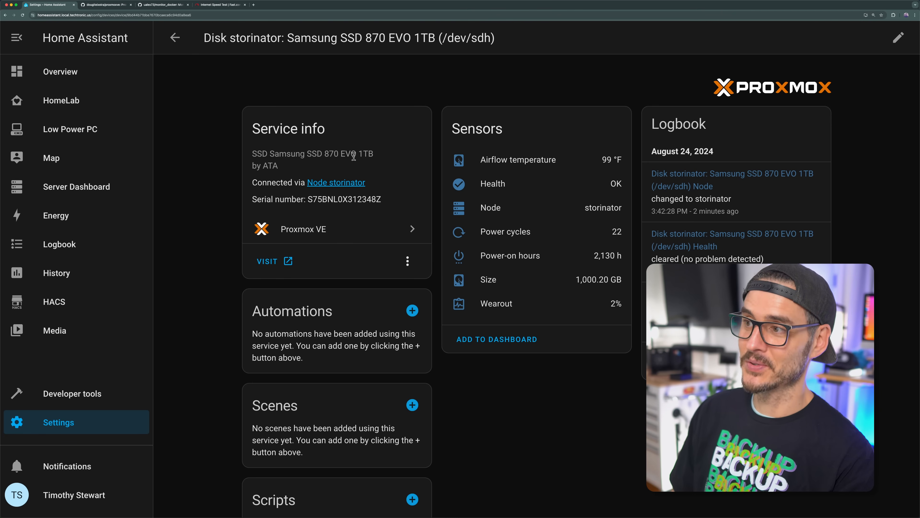
click(484, 347)
click(433, 258)
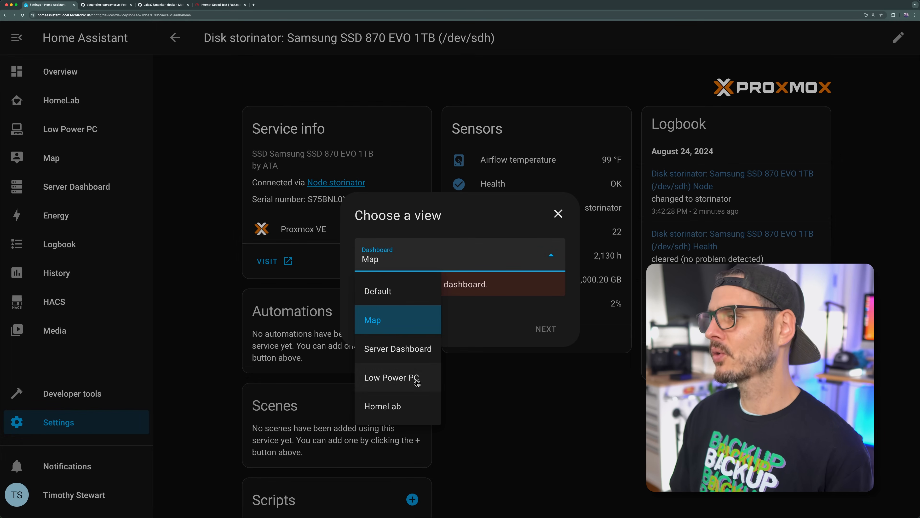
click(415, 349)
click(510, 278)
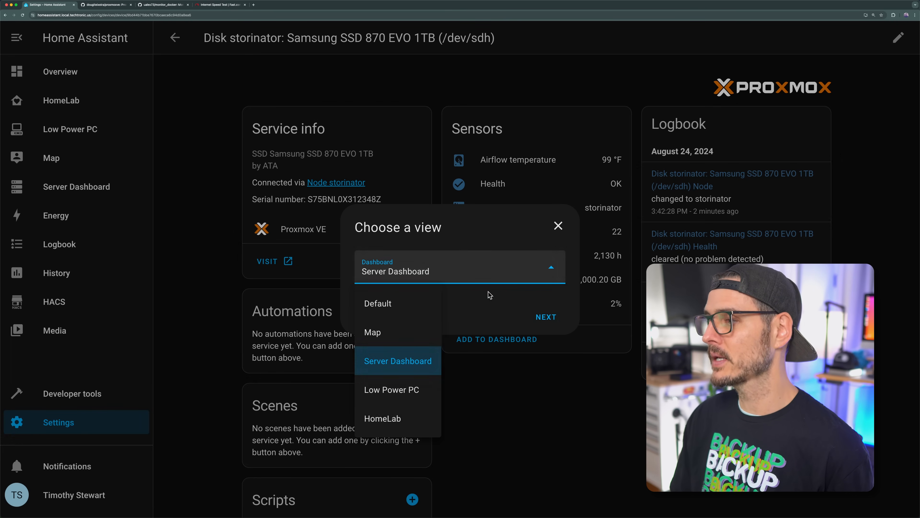
click(383, 418)
click(546, 316)
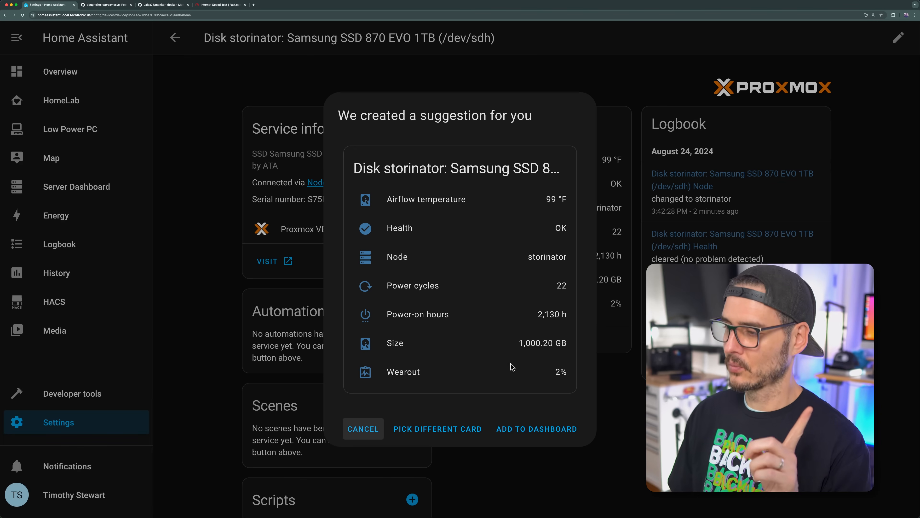
click(512, 430)
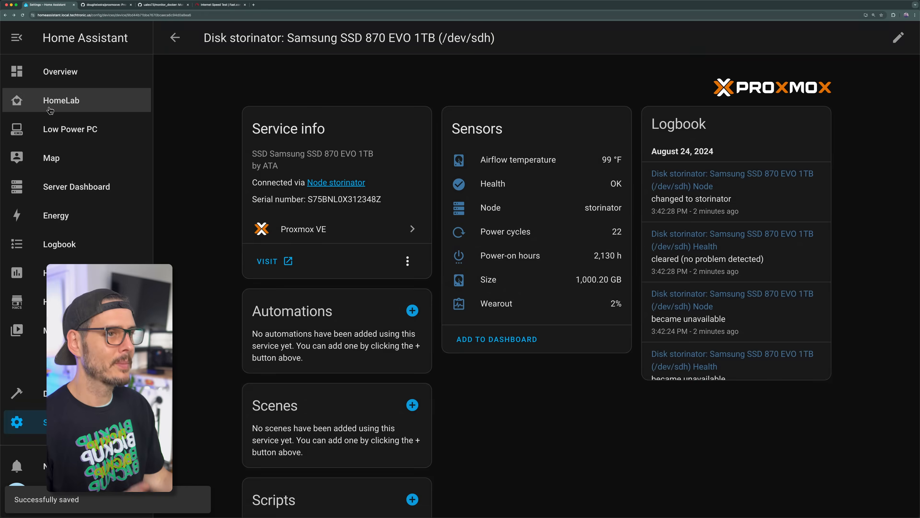
Step: Open the HomeLab dashboard, find the Node storinator card and open the details of its CPU used sensor
click(61, 100)
scroll(344, 235, down, 10)
scroll(402, 292, down, 2)
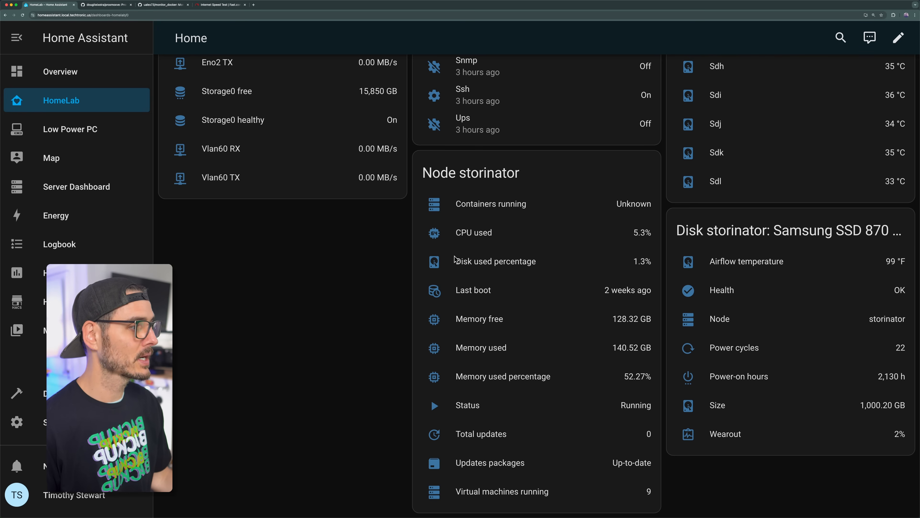
click(481, 240)
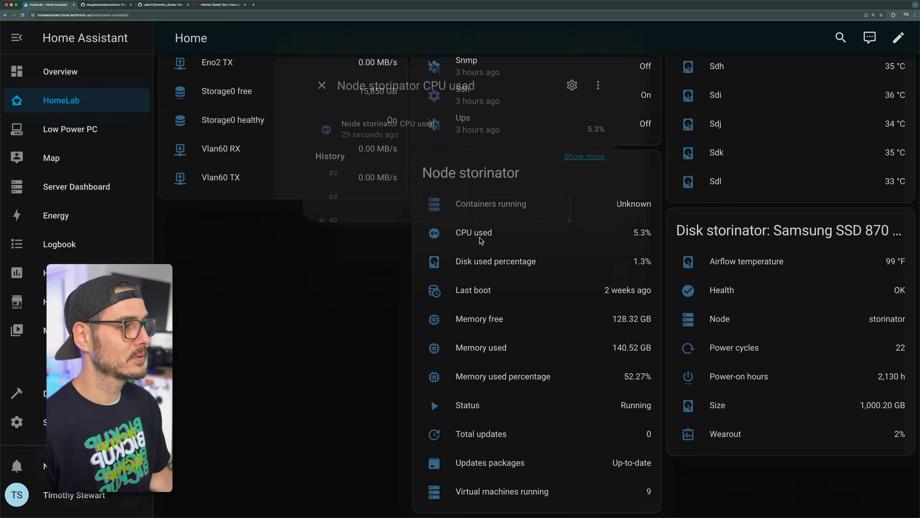
Step: Close the open sensor details and examine the history of Virtual machines running on the Node storinator card
click(467, 399)
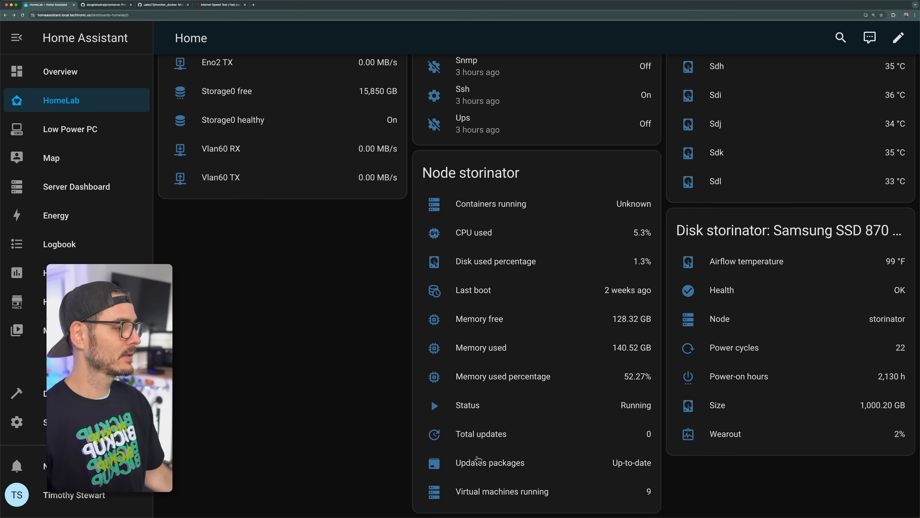
click(485, 491)
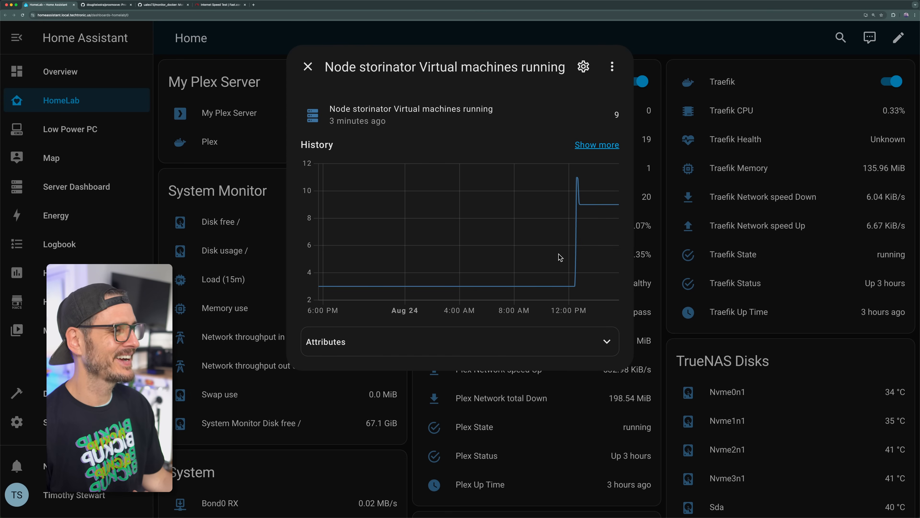
click(442, 439)
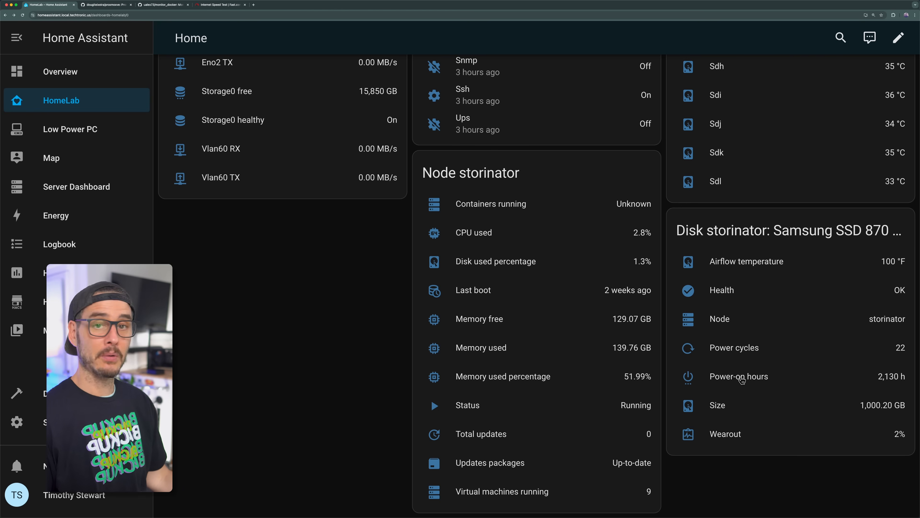
Step: Open the full history of the Samsung SSD 870 EVO disk's Wearout sensor and set the range to August 1–24, 2024
click(725, 436)
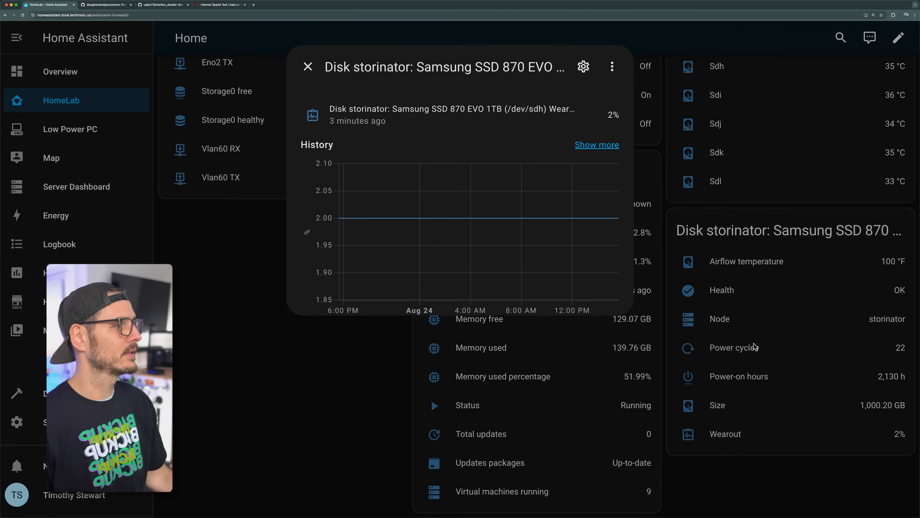
click(613, 147)
click(310, 87)
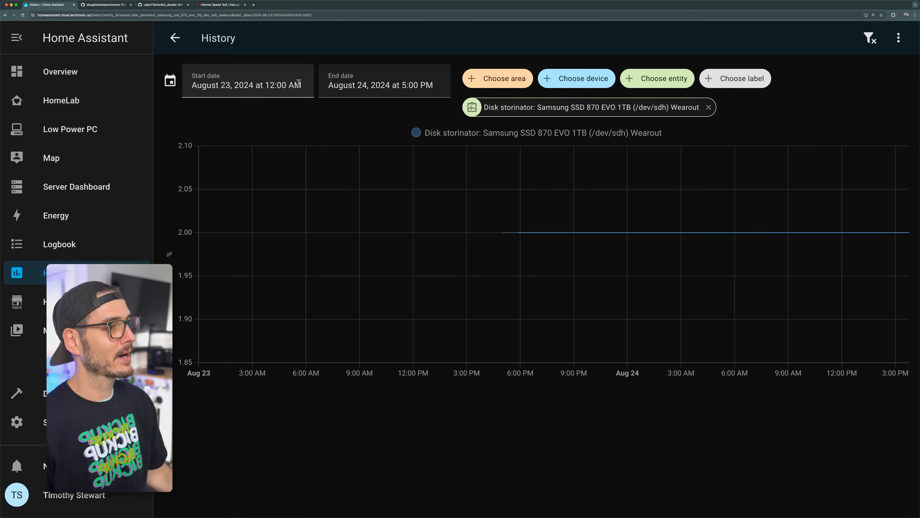
click(336, 154)
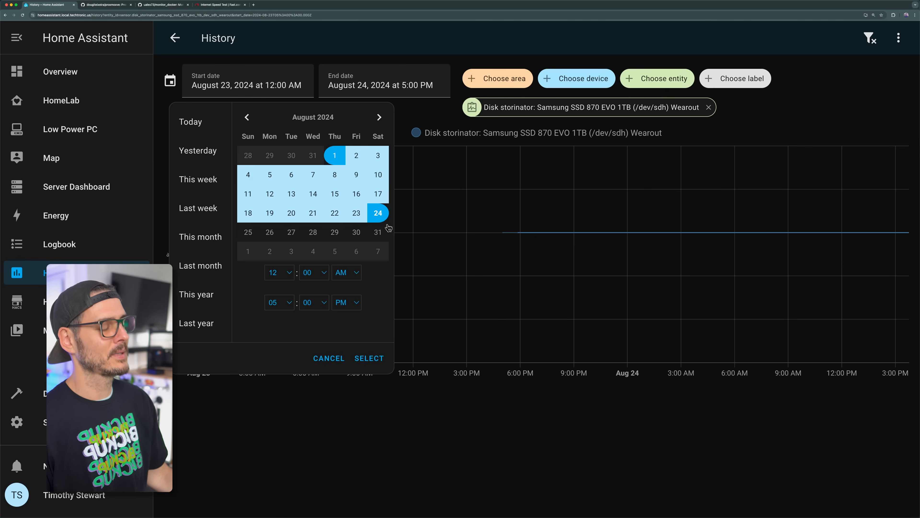
click(371, 358)
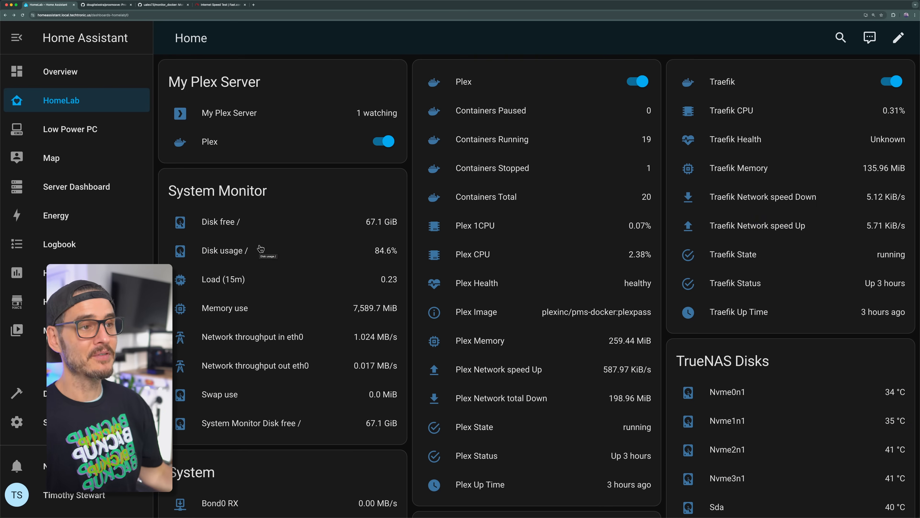
Step: From the Devices & services integrations list, start adding an integration and search the brands for "pi" and "ad"
click(72, 422)
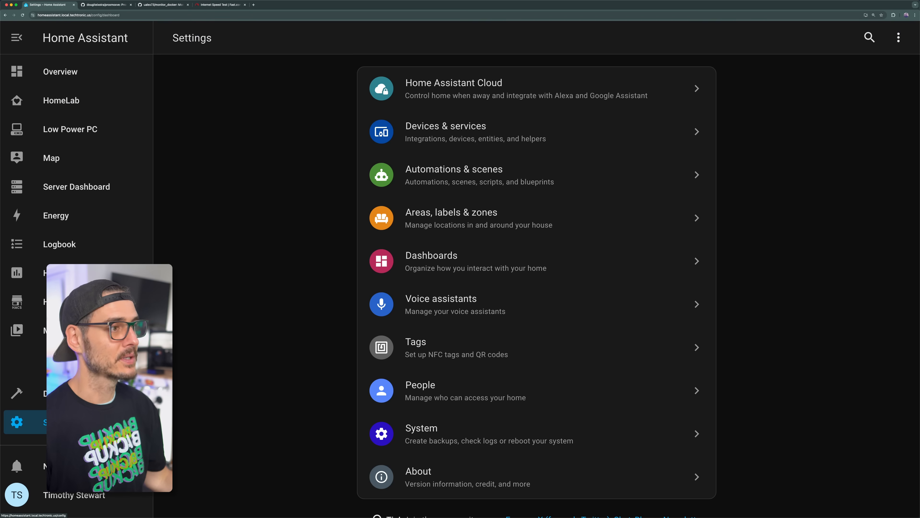
click(558, 140)
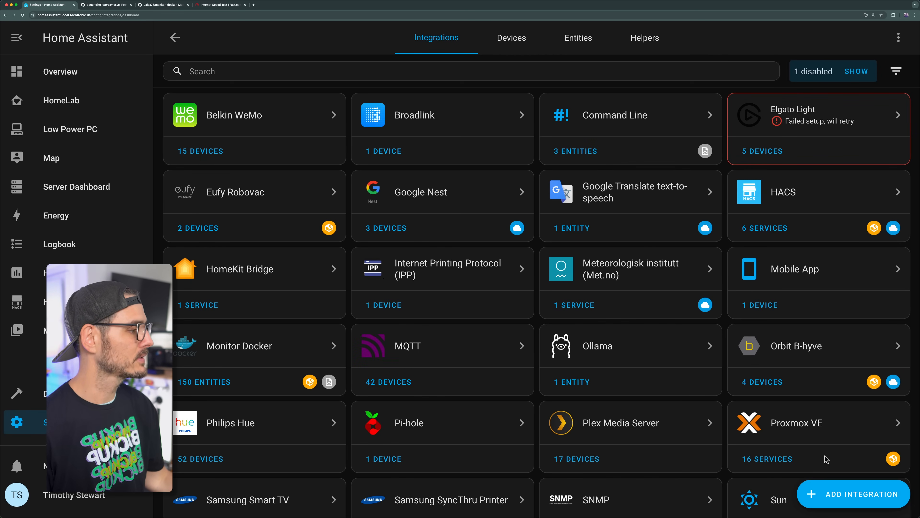
click(825, 488)
text(pi)
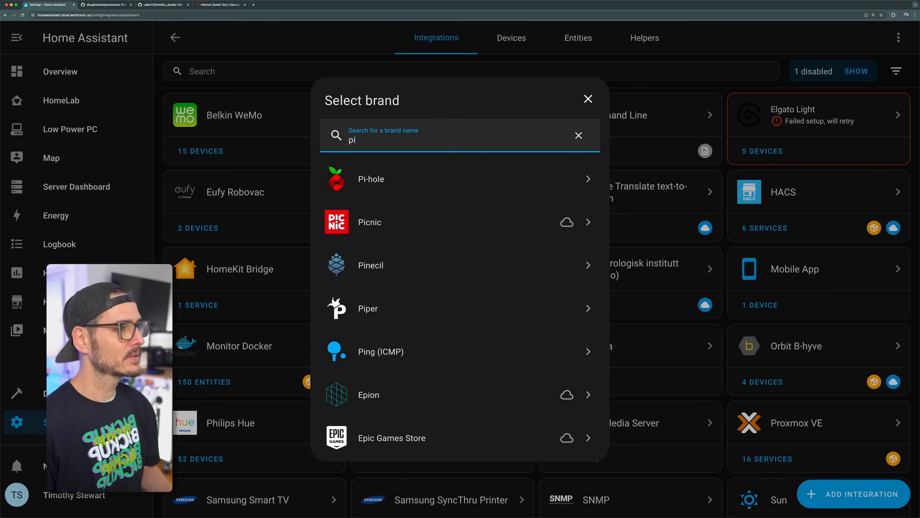
key(BackSpace)
key(BackSpace)
text(ad)
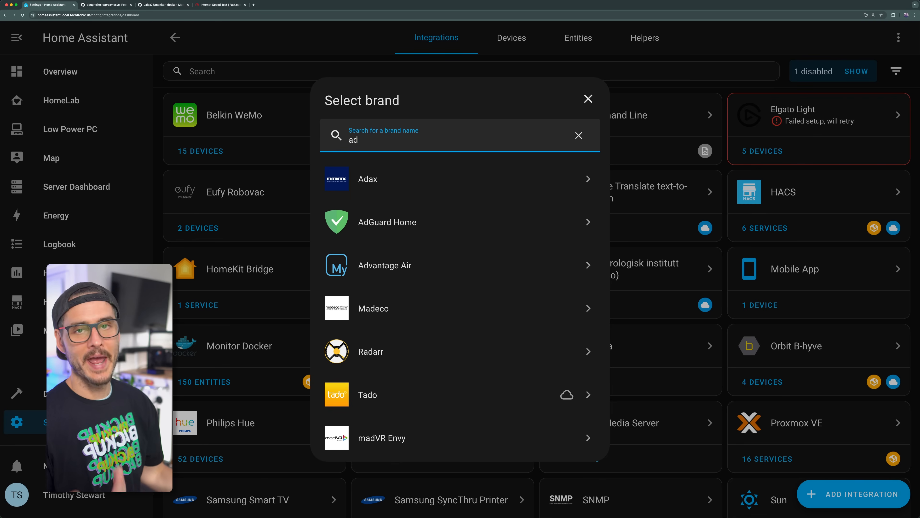
Step: Find the Pi-hole brand, consult its integration documentation from the setup form, and leave the form without submitting it
key(BackSpace)
key(BackSpace)
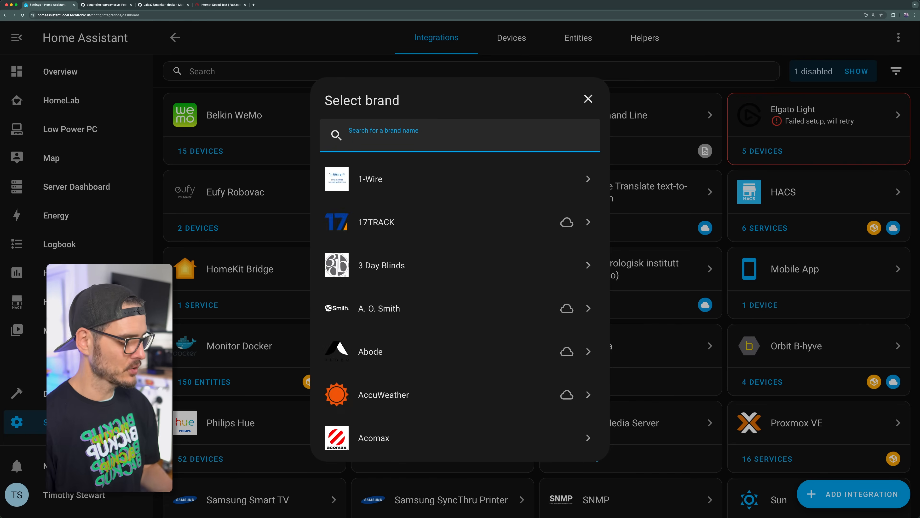
text(pi)
click(358, 187)
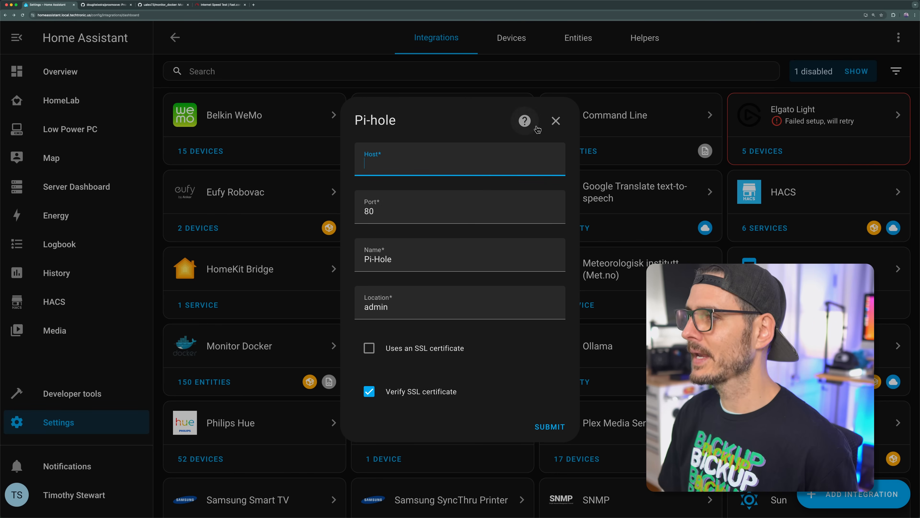
click(524, 120)
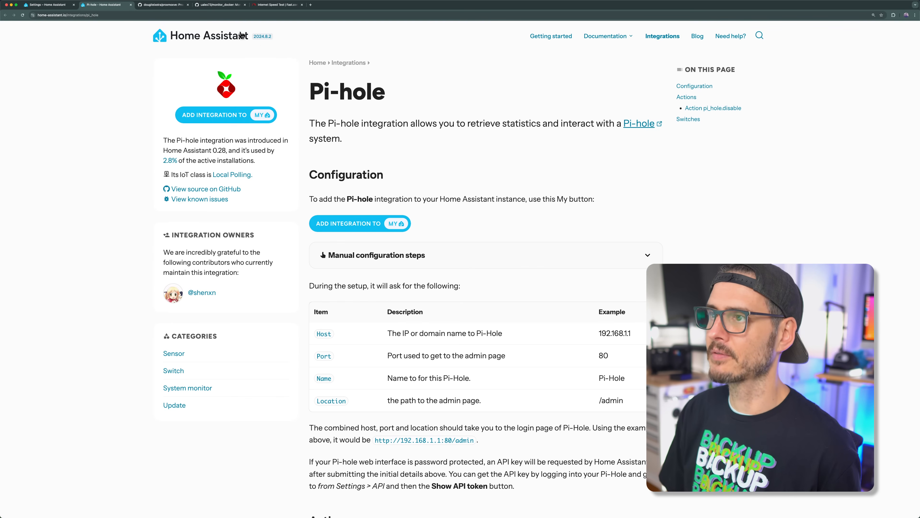
click(50, 5)
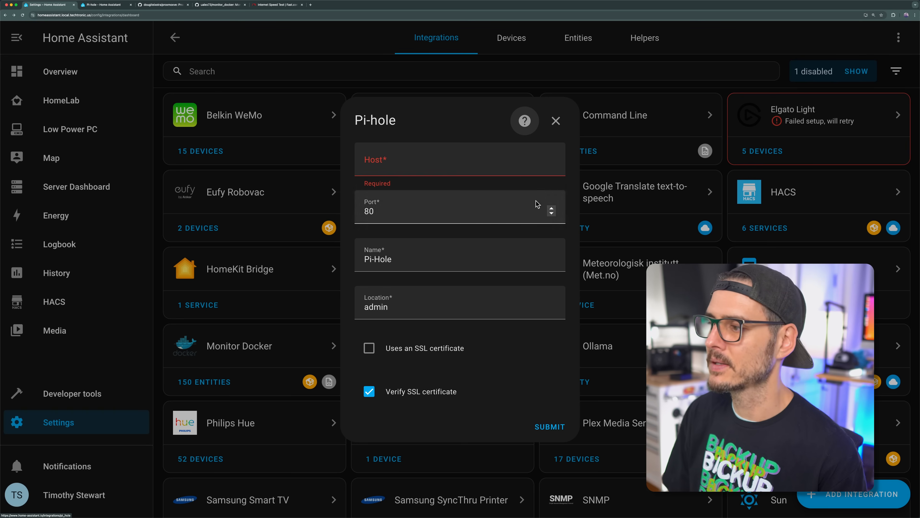
click(556, 121)
Step: Open the pihole1 device from the existing Pi-hole integration and examine its controls, sensors and diagnostics
click(398, 443)
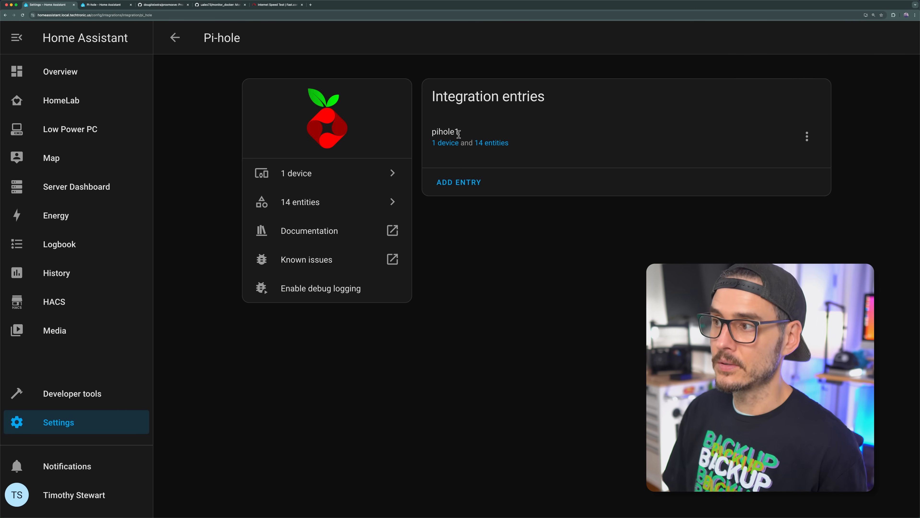
click(454, 143)
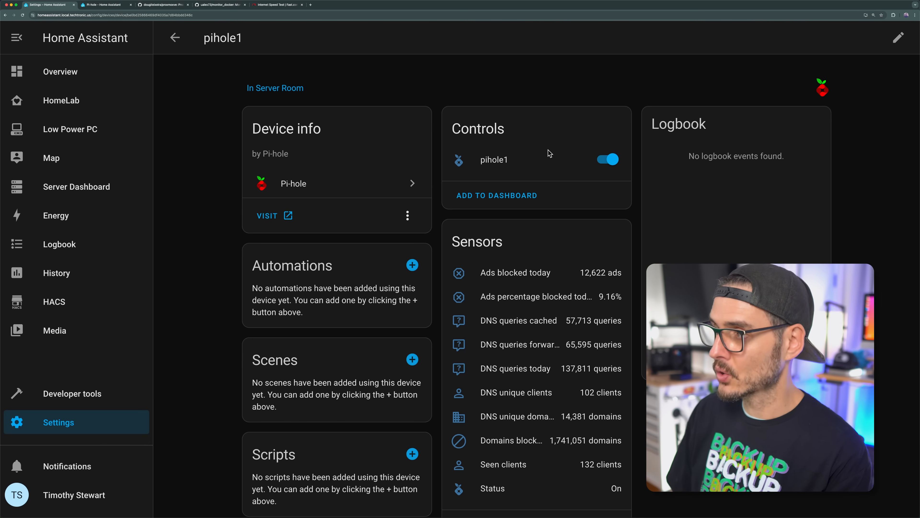
scroll(550, 153, down, 5)
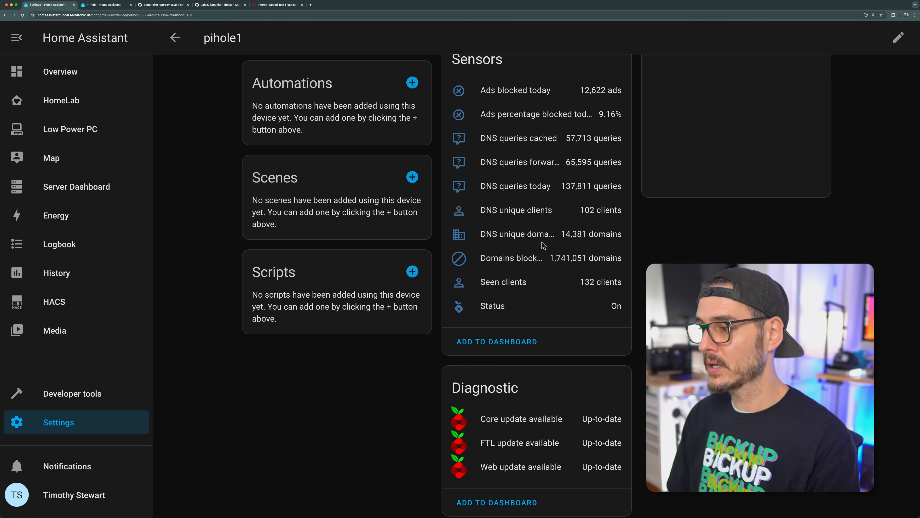
scroll(491, 473, up, 4)
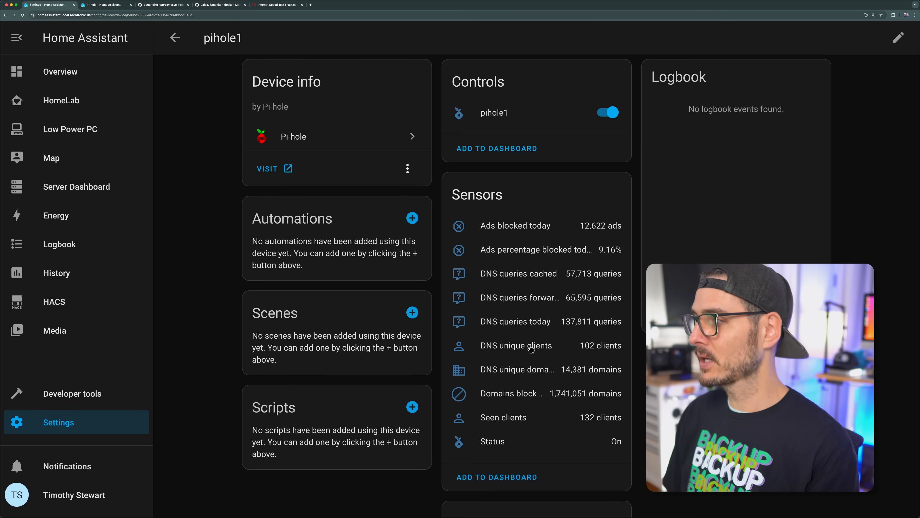
Step: Add pihole1's suggested sensors card to the HomeLab dashboard
click(509, 476)
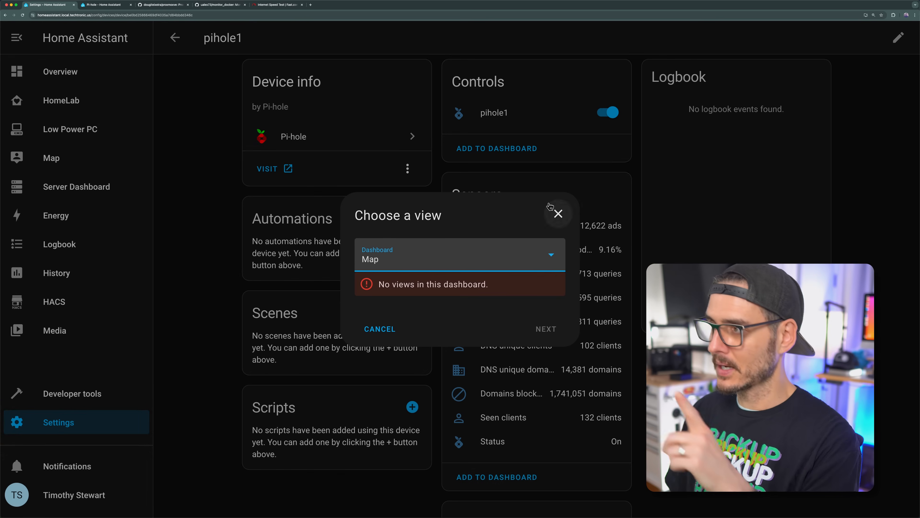
click(476, 271)
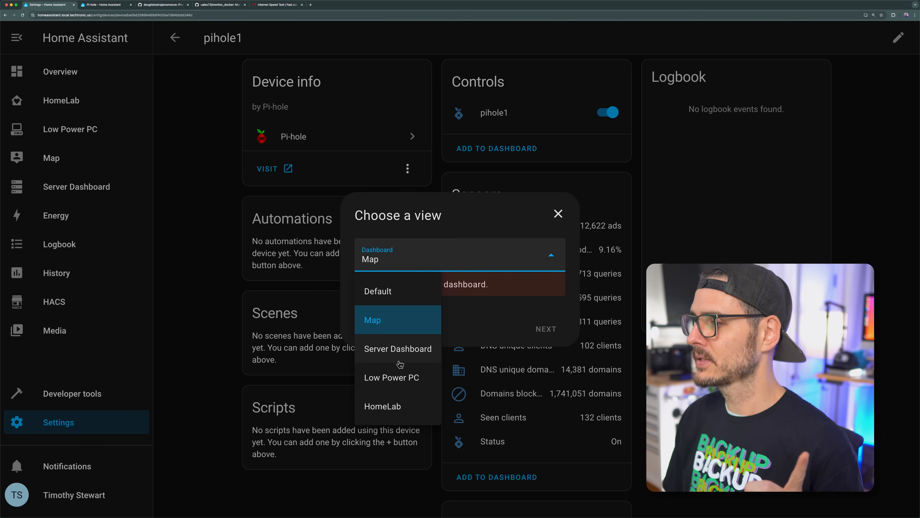
click(395, 405)
click(546, 316)
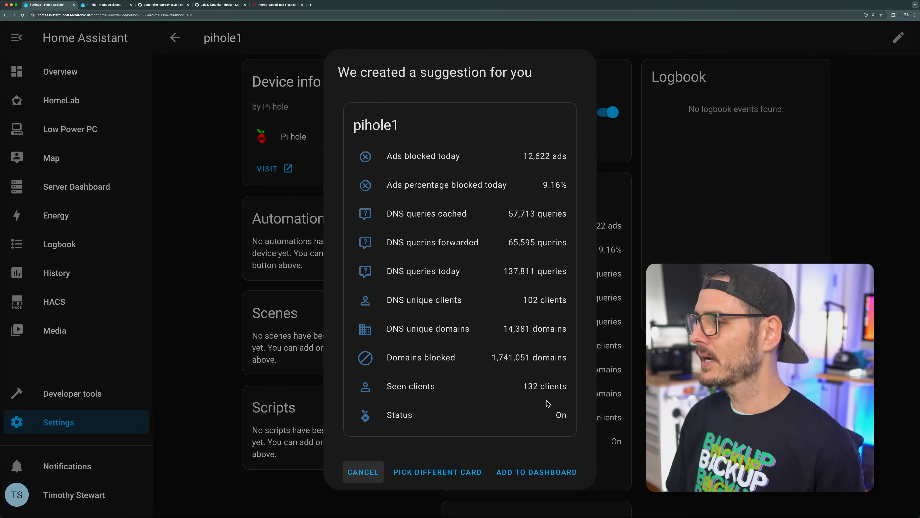
click(500, 472)
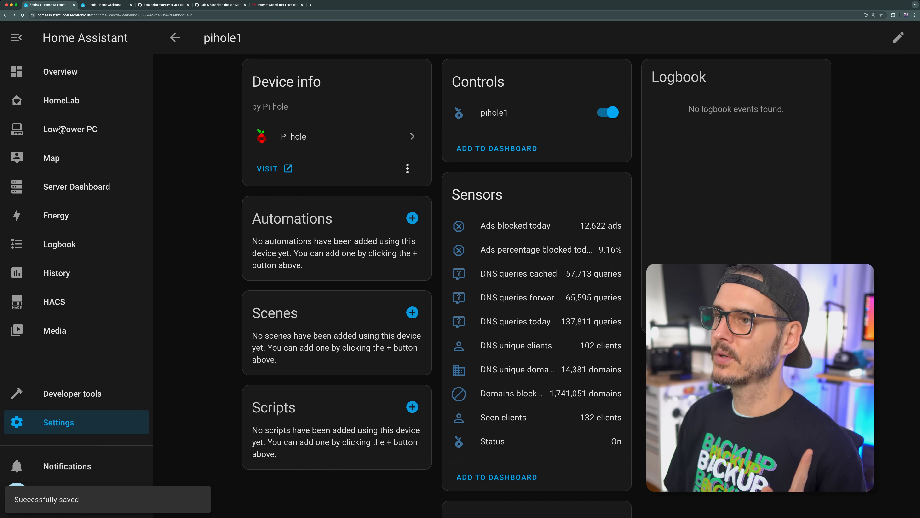
Step: Open the HomeLab dashboard for editing and move the pihole1 card to position 2
click(64, 103)
scroll(372, 101, down, 15)
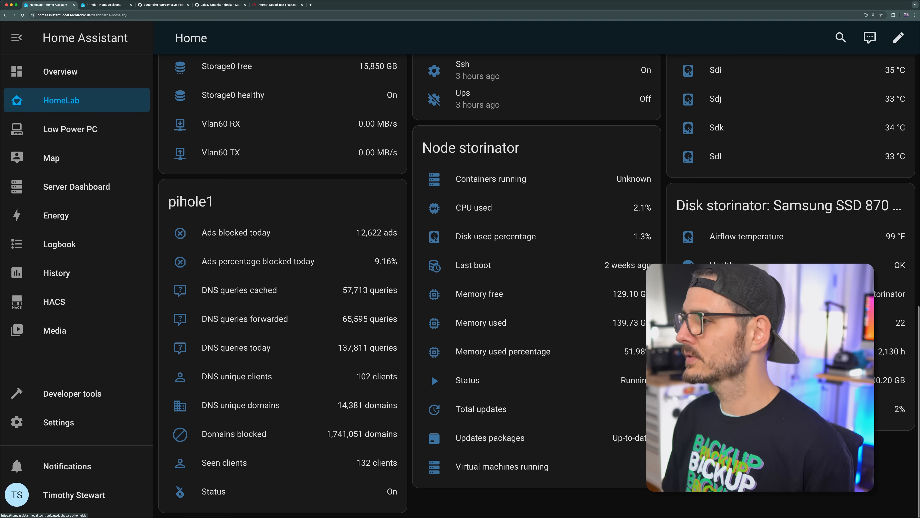
click(895, 46)
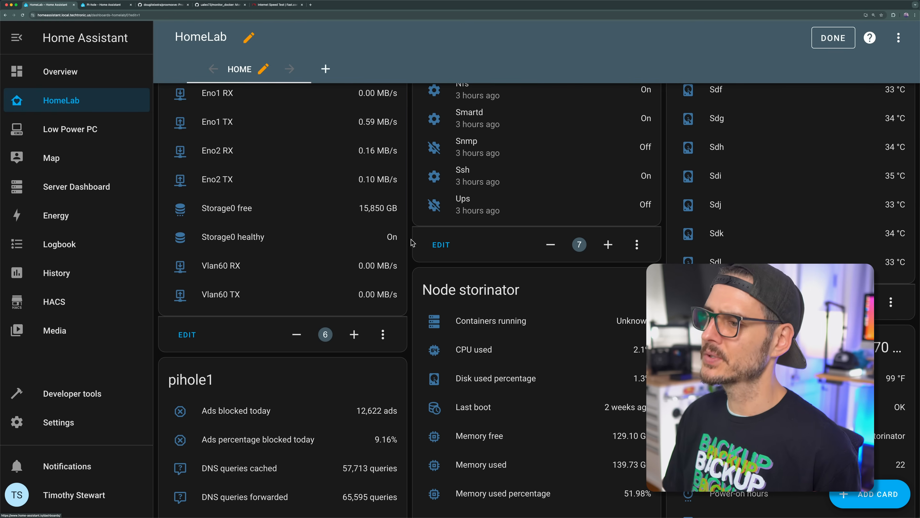
scroll(312, 404, down, 6)
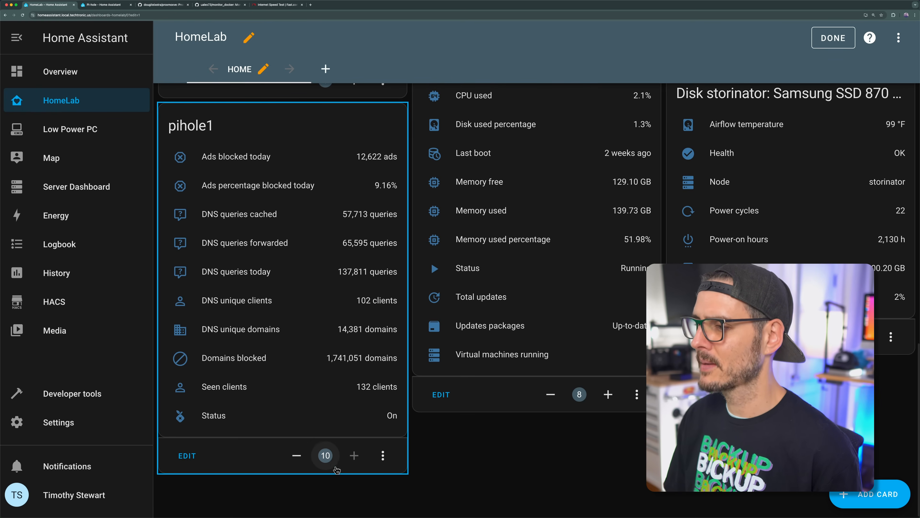
click(330, 458)
key(BackSpace)
key(BackSpace)
text(2)
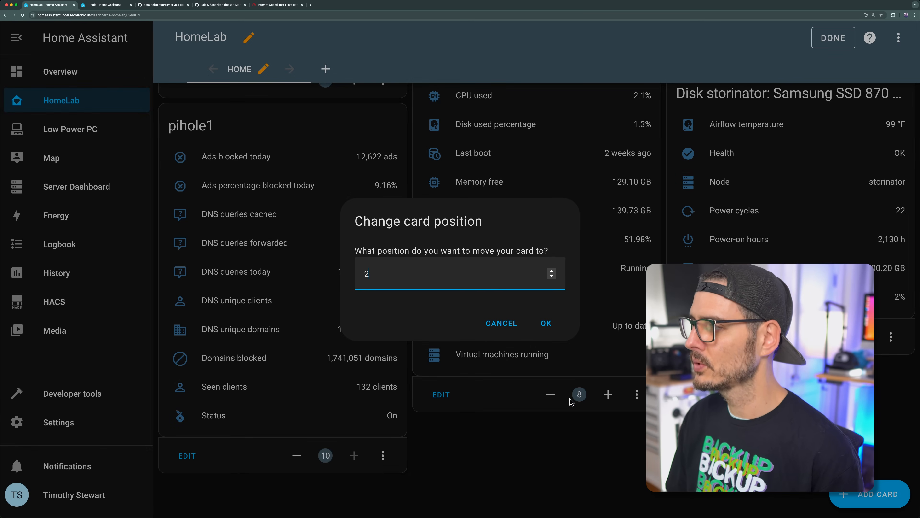
key(Return)
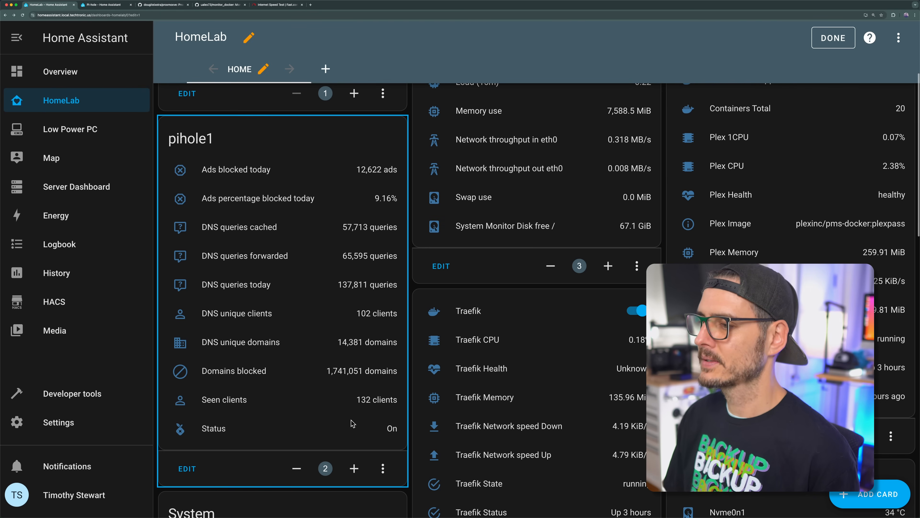
Step: Edit the pihole1 card's configuration and add the pihole1 switch to its entities
click(187, 469)
scroll(349, 231, down, 8)
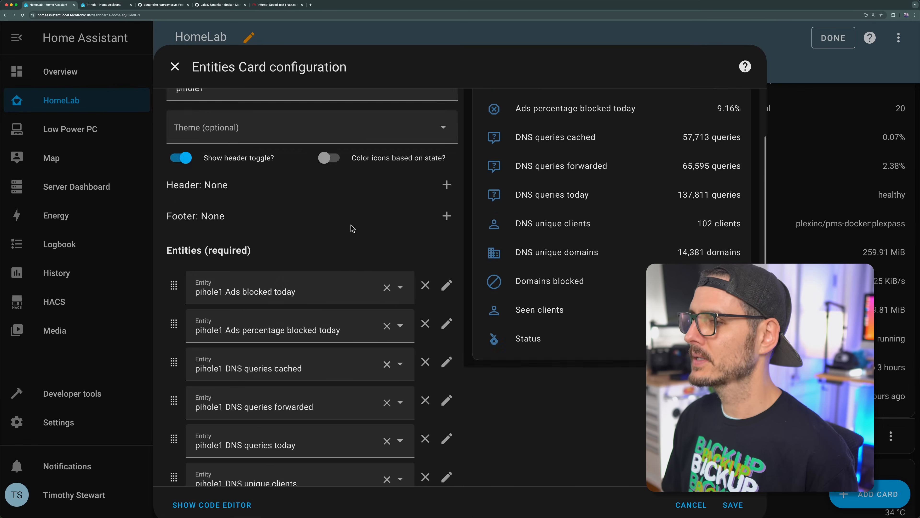
click(237, 453)
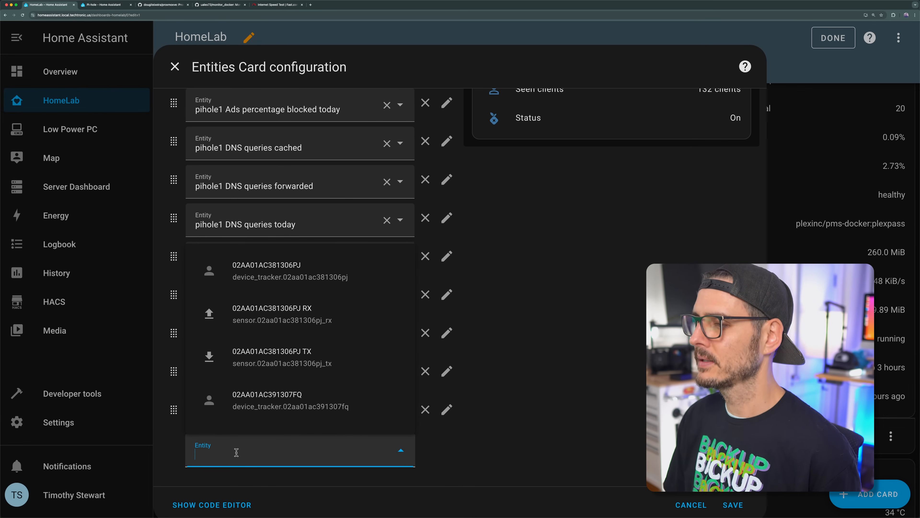
text(pic)
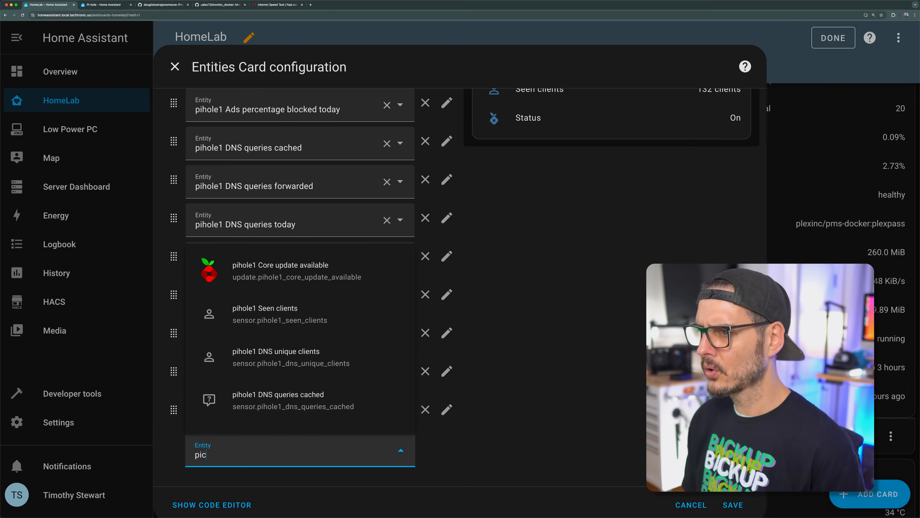
click(241, 422)
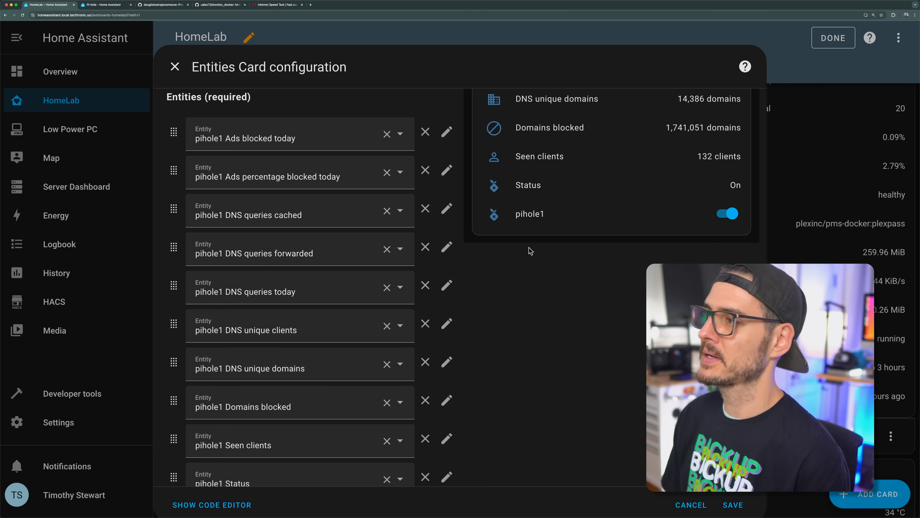
Step: Move the pihole1 switch to the first place in the card's entity list, above pihole1 Ads blocked today
scroll(267, 201, down, 3)
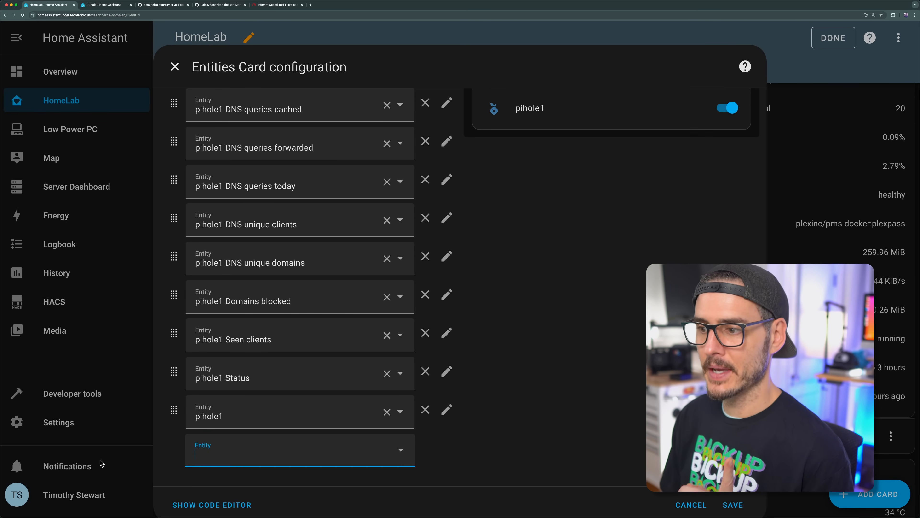
drag(174, 409, 164, 109)
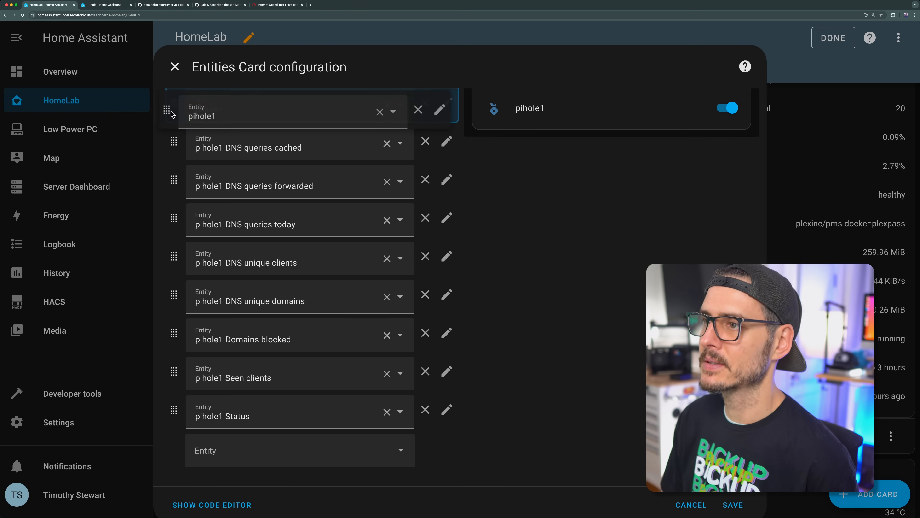
scroll(197, 173, up, 5)
drag(174, 262, 176, 198)
scroll(597, 376, up, 5)
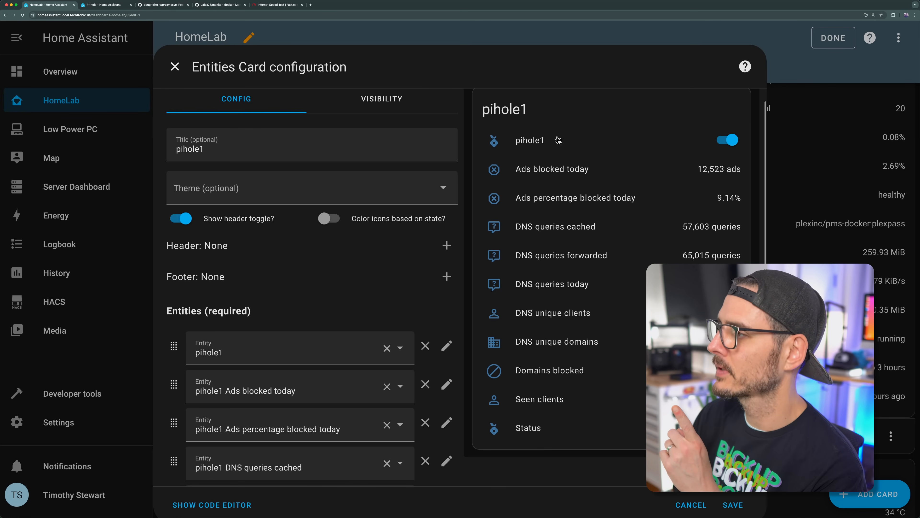
Step: Move the pihole1 Status entity to second place in the card's entity list, directly below the pihole1 switch
scroll(485, 358, down, 8)
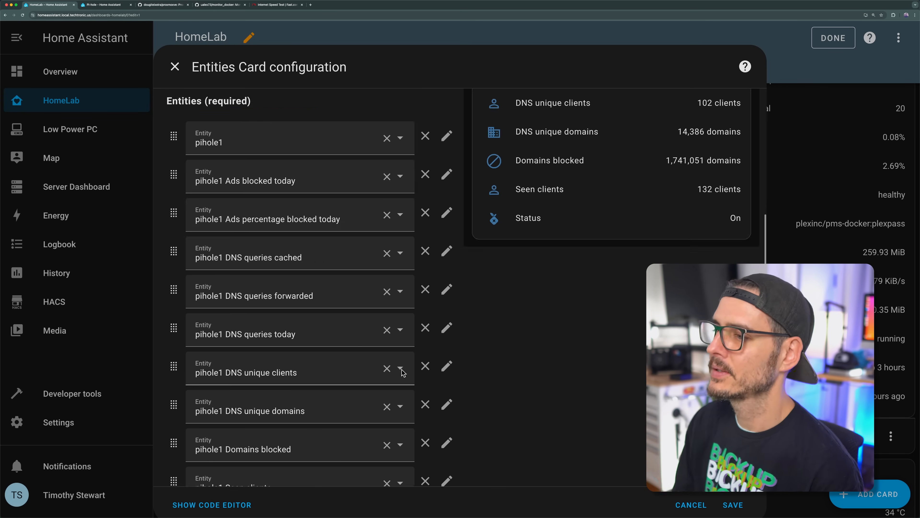
scroll(170, 362, down, 2)
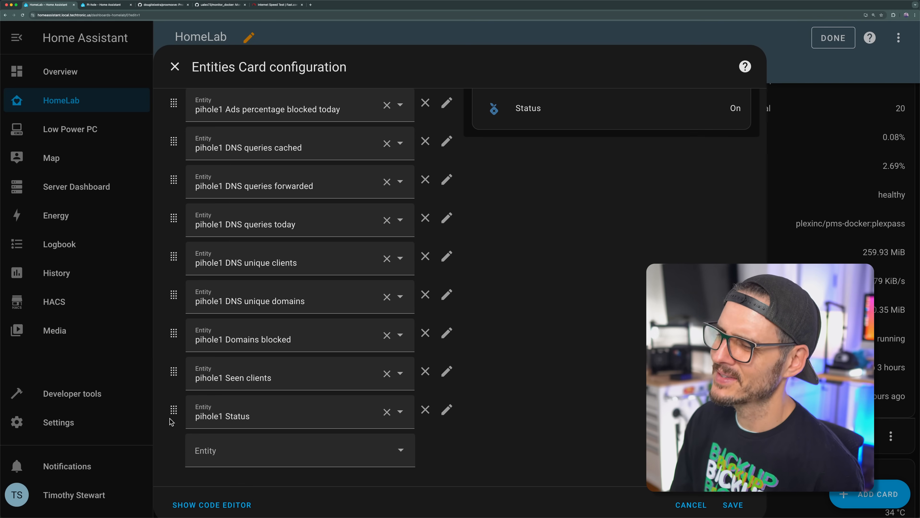
drag(173, 412, 177, 170)
scroll(177, 416, up, 6)
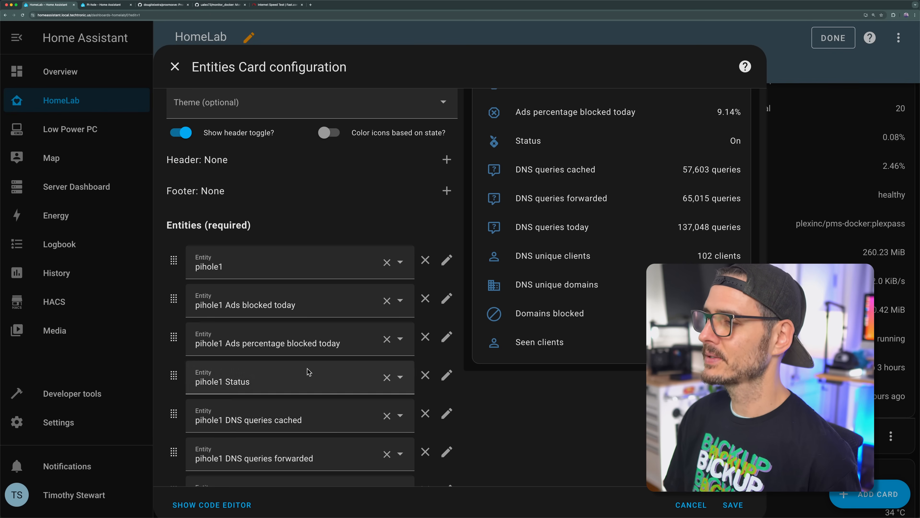
drag(174, 377, 171, 300)
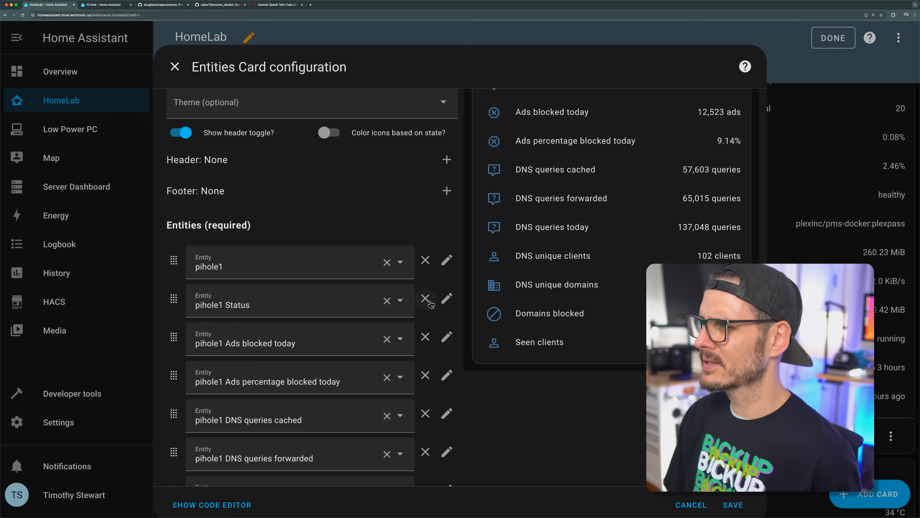
scroll(573, 273, up, 3)
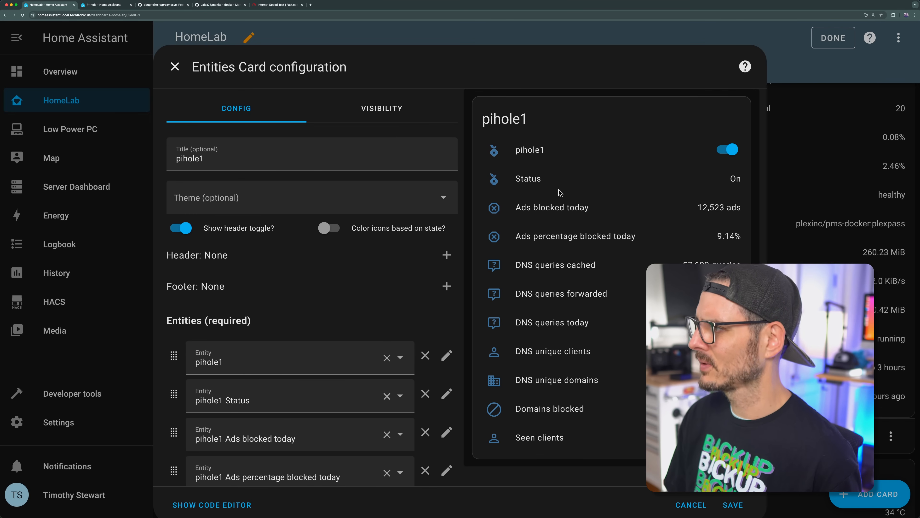
Step: Remove the pihole1 Status entity from the card, save the card configuration and check it on the HomeLab dashboard
click(426, 394)
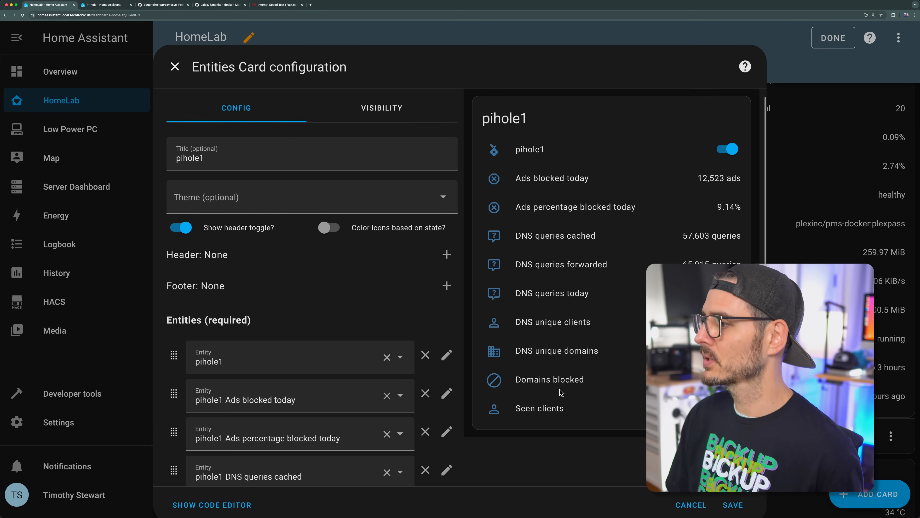
scroll(562, 395, down, 8)
click(726, 505)
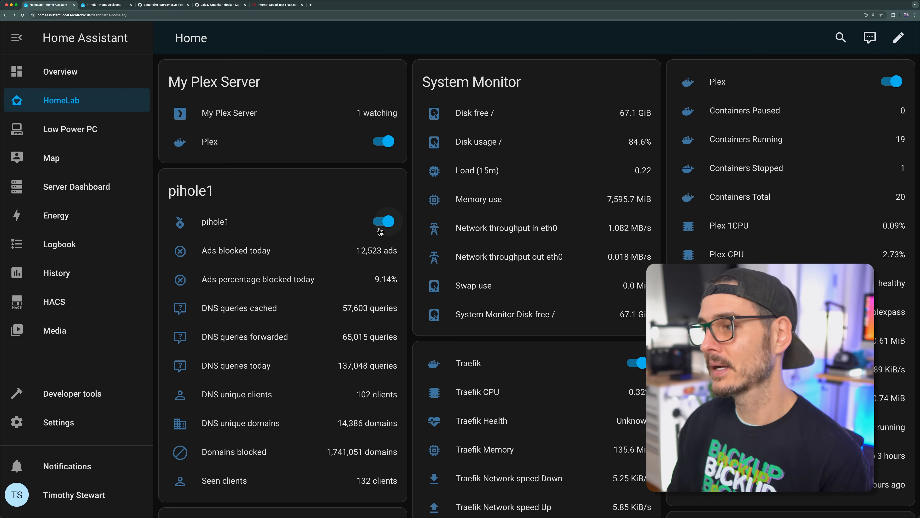
scroll(343, 259, down, 2)
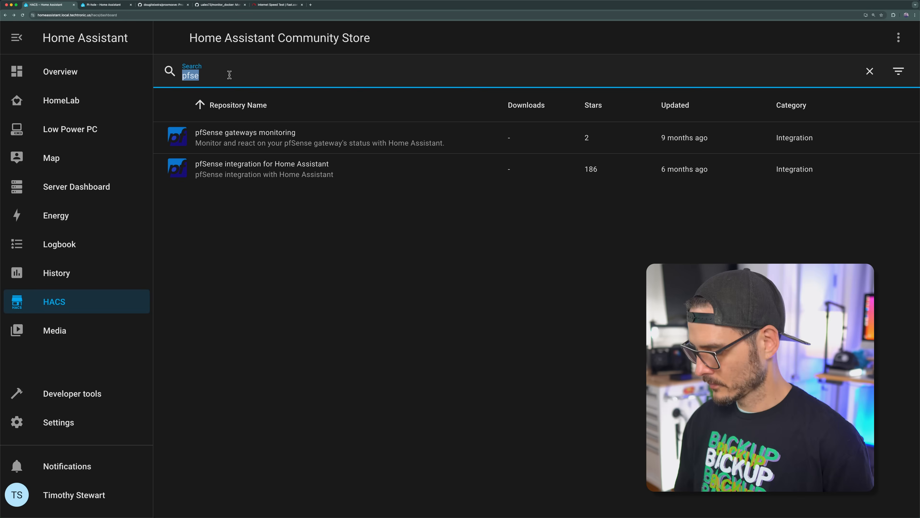
Step: Search the Home Assistant Community Store for "pfse" and read through the pfSense integration for Home Assistant's installation and configuration notes
key(BackSpace)
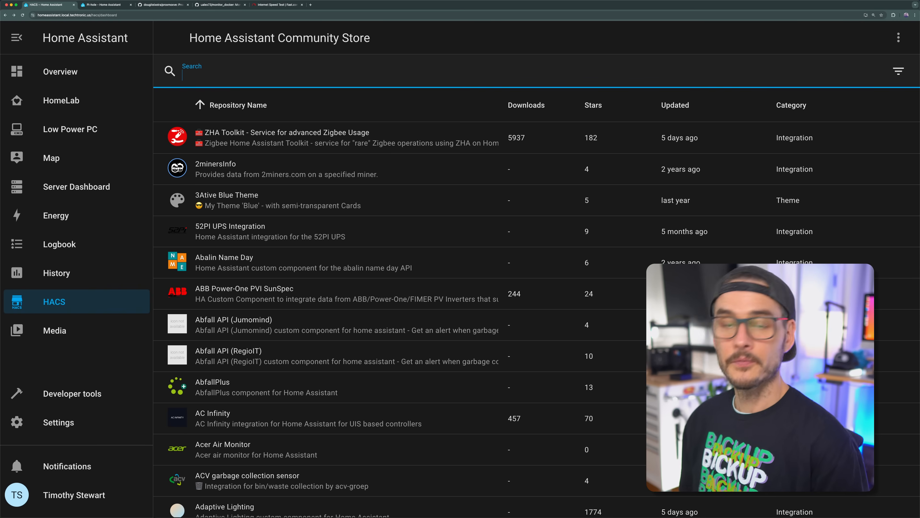
text(pfse)
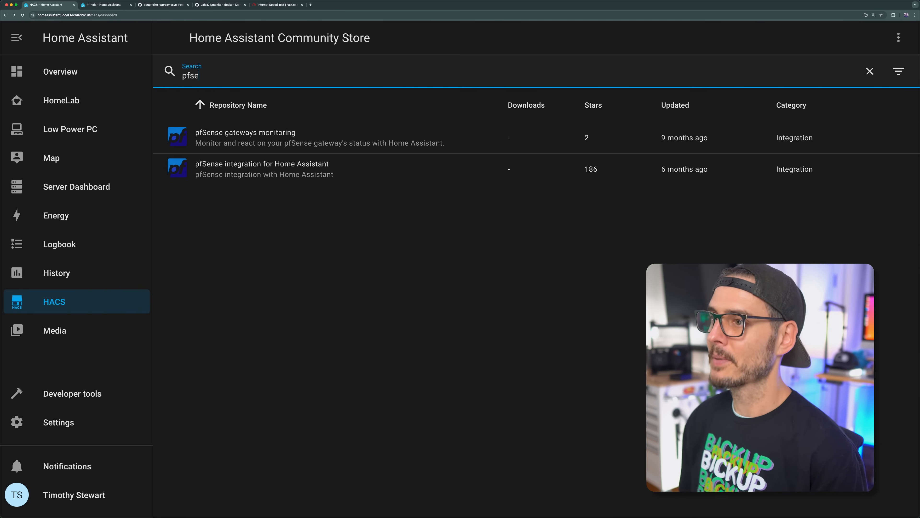
click(250, 175)
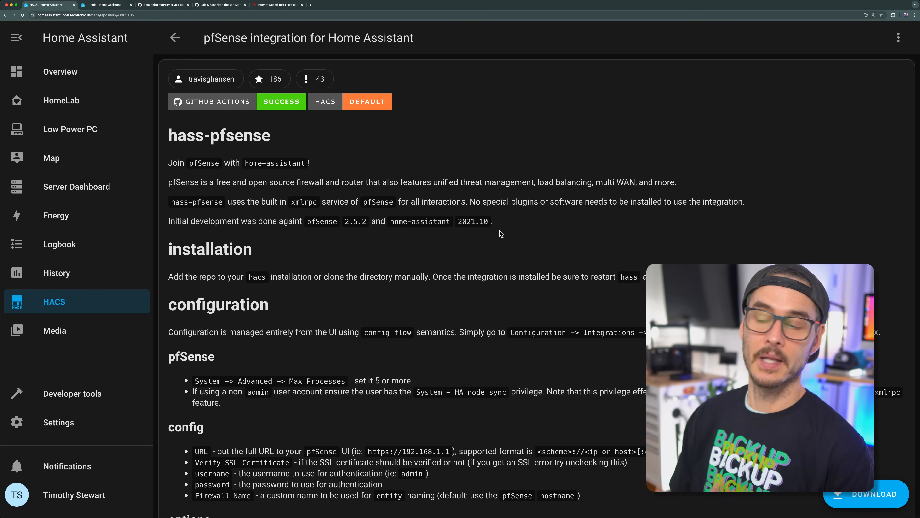
scroll(499, 229, down, 1)
scroll(498, 229, down, 2)
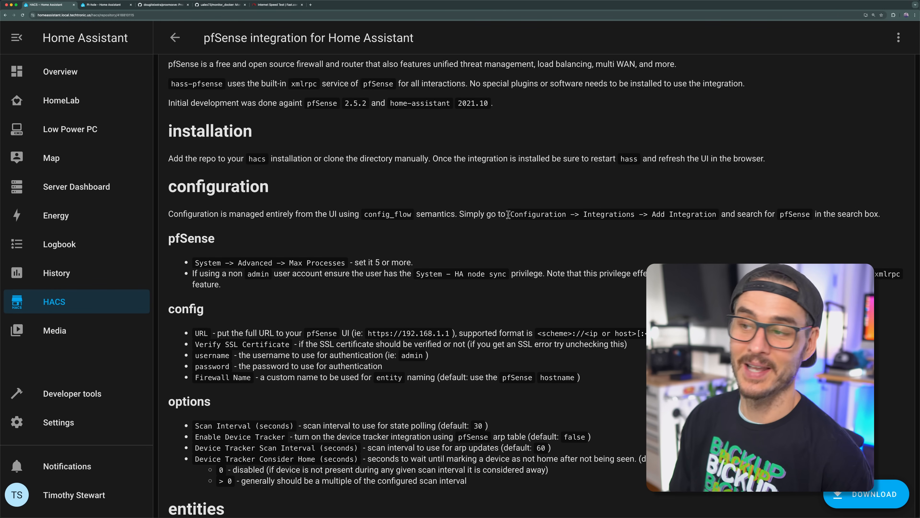
scroll(514, 212, down, 1)
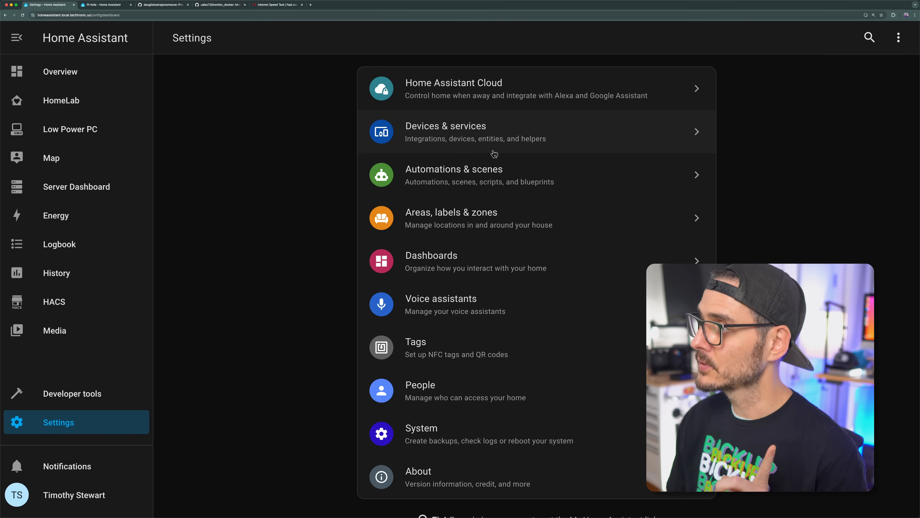
Step: Start adding an integration from Devices & services, search the brands for "uni" and choose Ubiquiti's UniFi Network
click(501, 133)
click(855, 494)
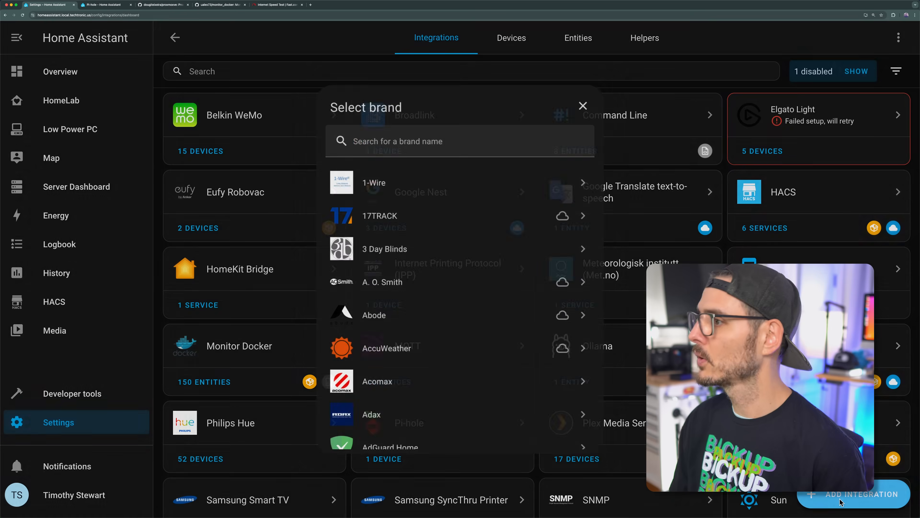
text(uni)
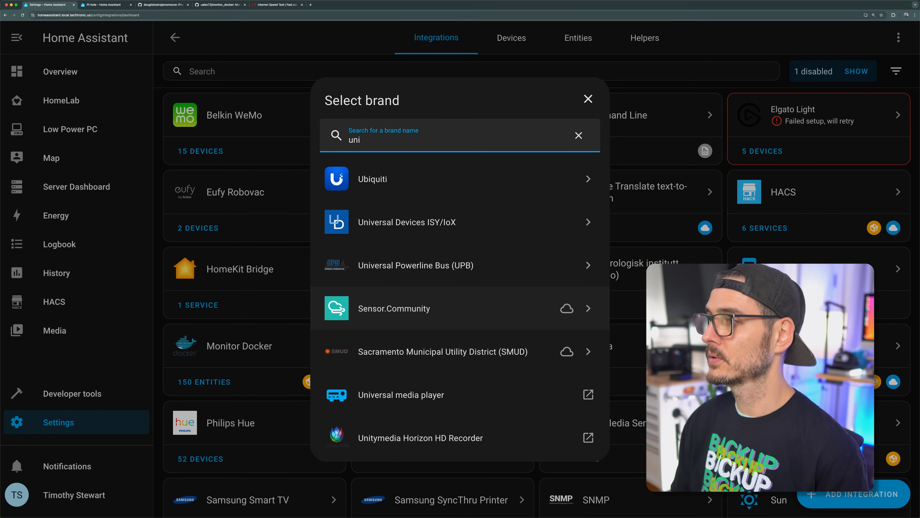
click(369, 184)
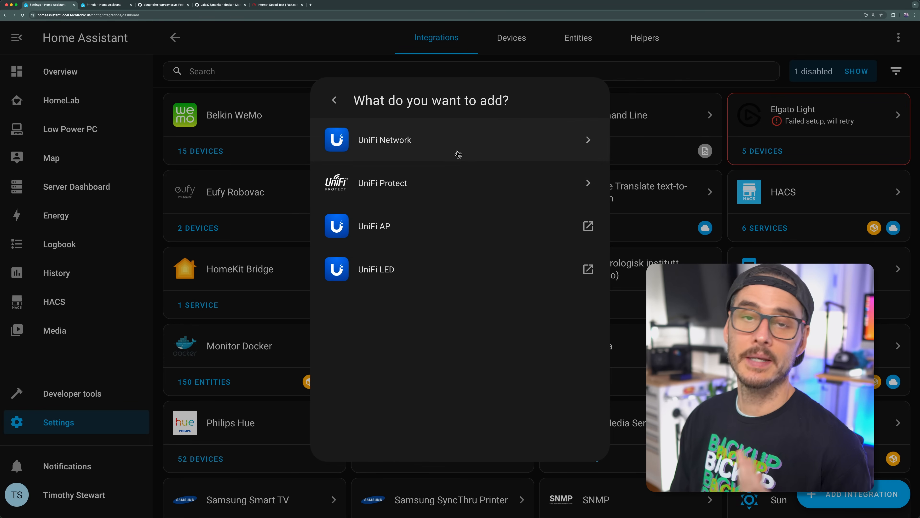
click(457, 159)
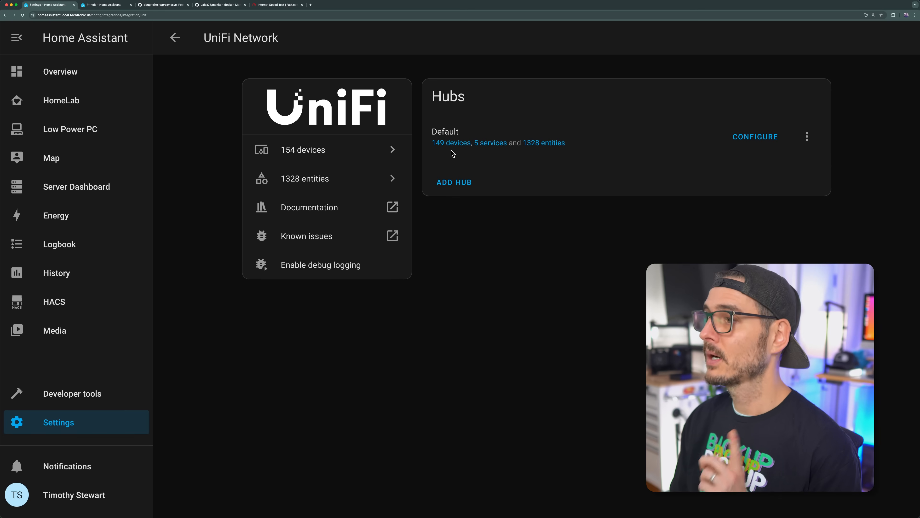
Step: Configure the Default UniFi Network hub with no client entity sources, network client tracking off and Ubiquiti network device tracking on
click(735, 137)
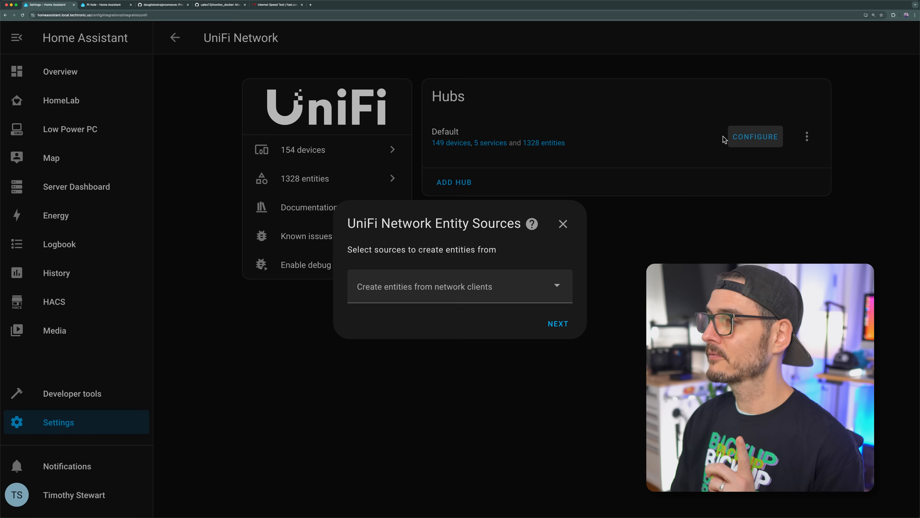
click(501, 287)
click(474, 316)
click(479, 298)
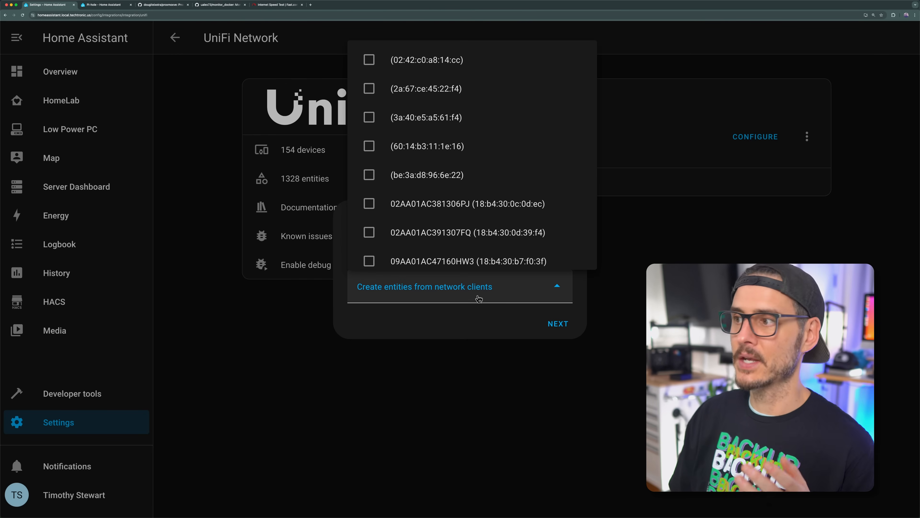
click(471, 314)
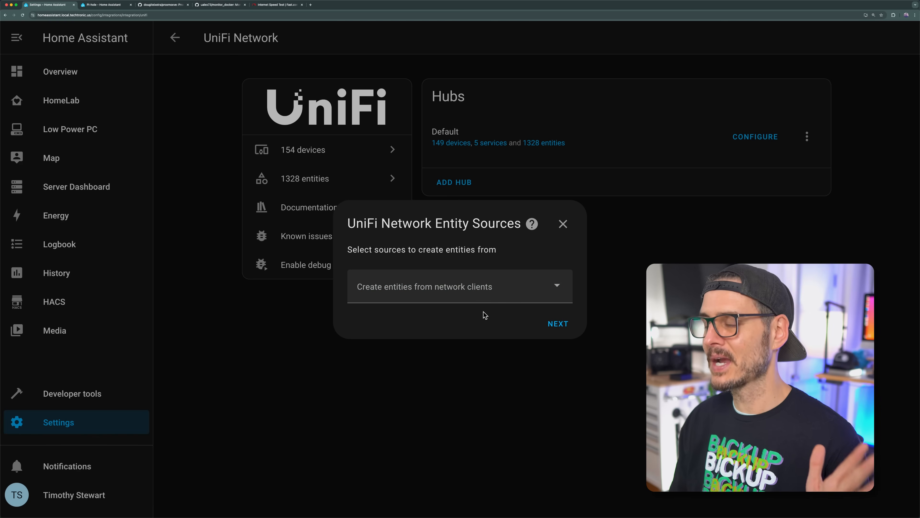
click(554, 324)
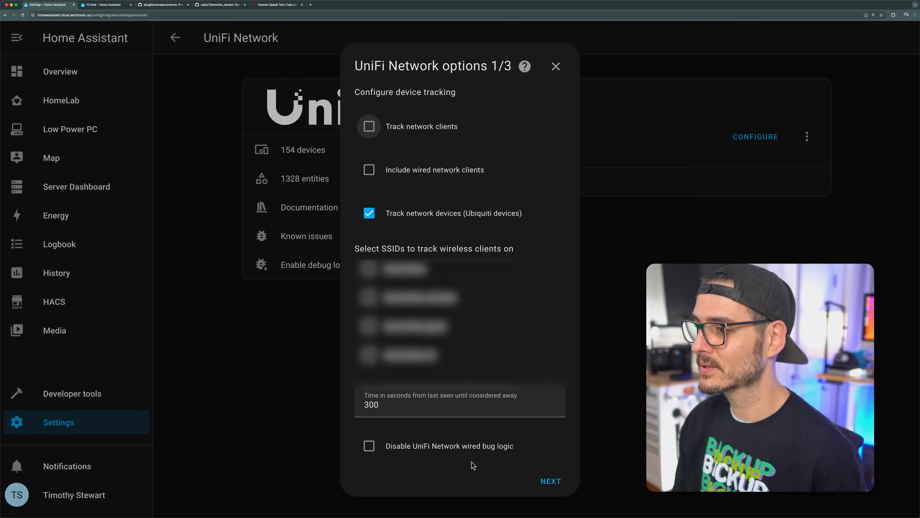
click(540, 485)
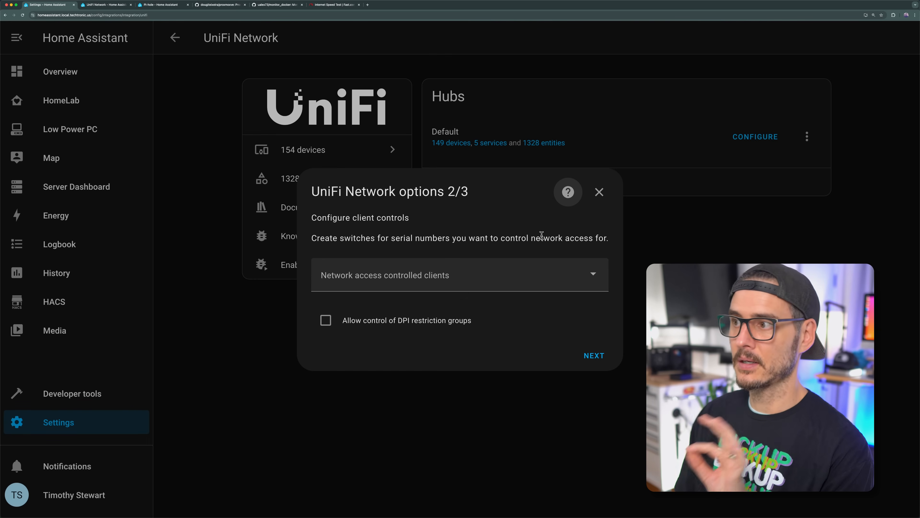
Step: Consult the UniFi Network documentation's Switch and Sensor sections for the client control options and return to the configuration
click(568, 192)
click(334, 245)
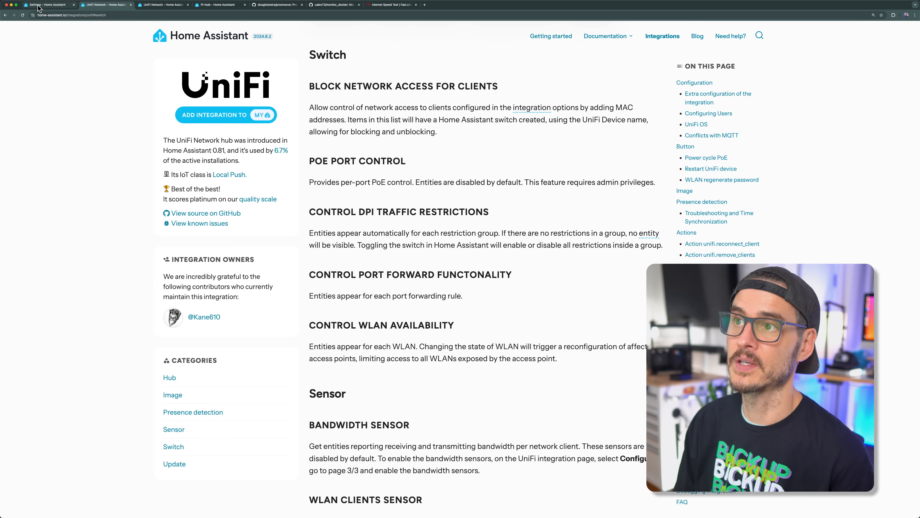
click(47, 5)
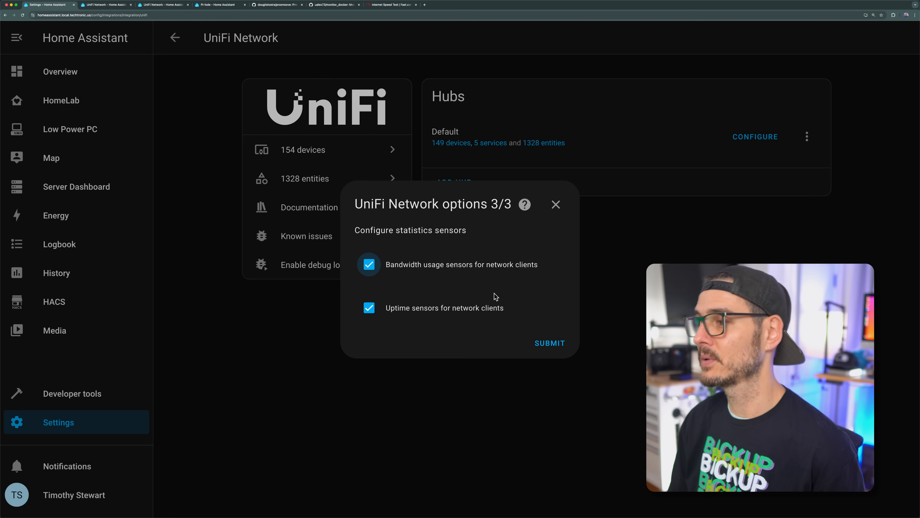
Step: Submit the UniFi Network options with bandwidth usage and uptime sensors enabled for network clients, and finish the configuration
click(562, 339)
click(455, 342)
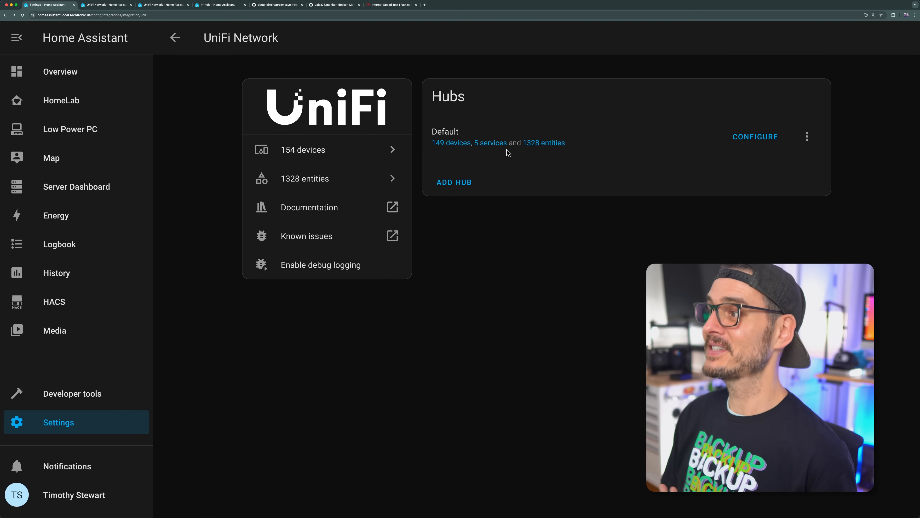
Step: Look through the entities of the Default UniFi Network hub and return to the integration page
click(543, 144)
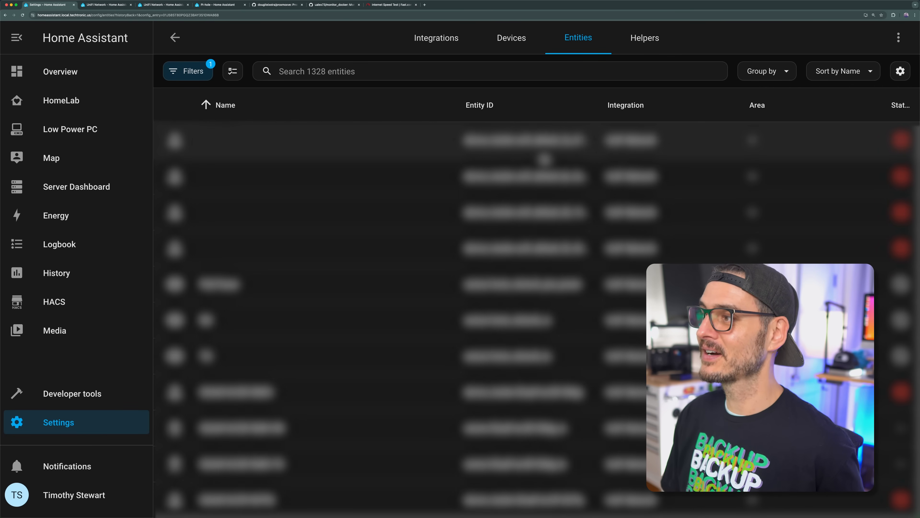
scroll(540, 189, down, 1)
scroll(545, 148, down, 3)
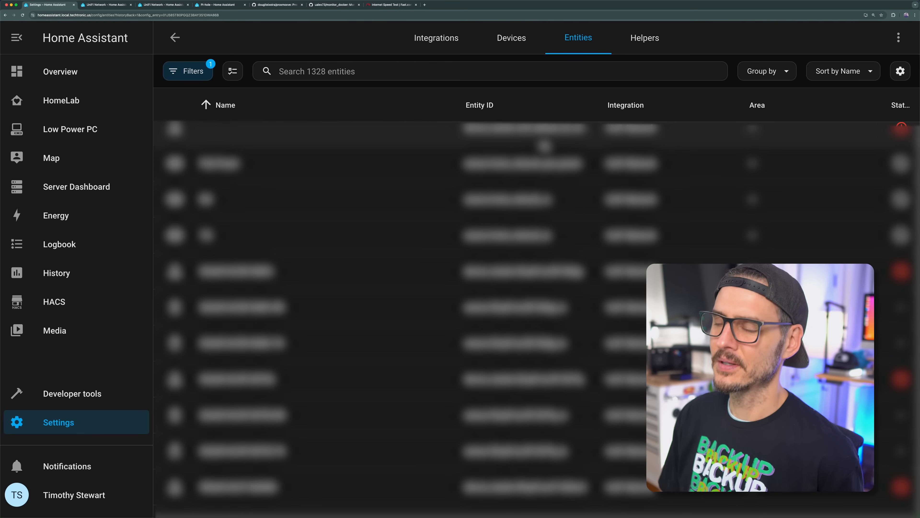
key(super+bracketleft)
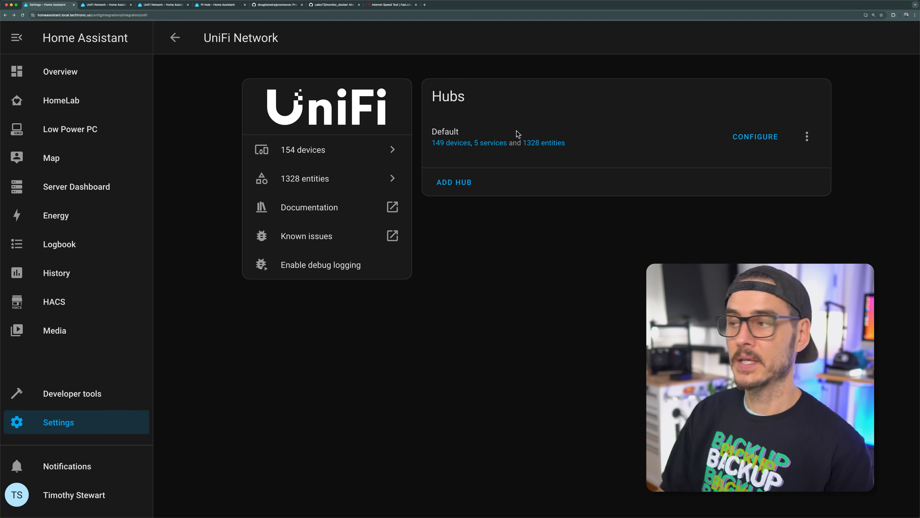
Step: Browse the Default UniFi Network hub's devices and search the device list for "qua"
click(456, 148)
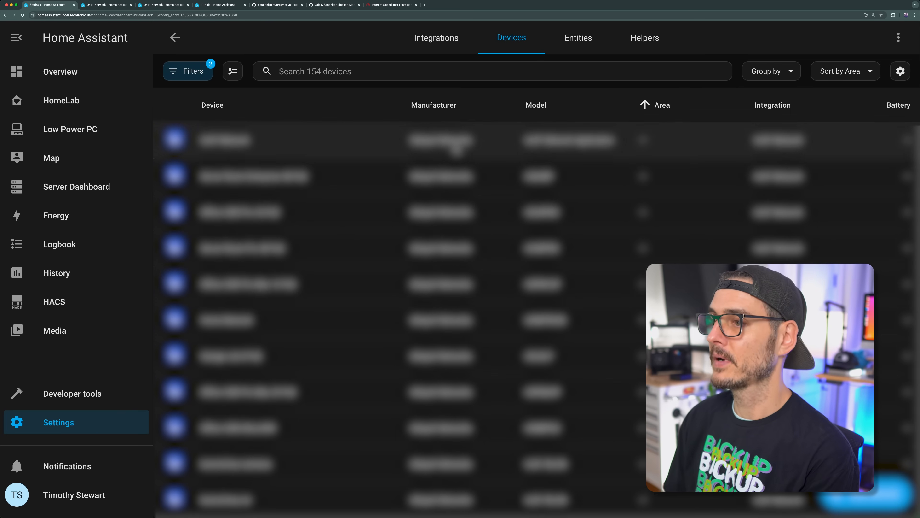
scroll(274, 300, down, 1)
scroll(384, 383, down, 8)
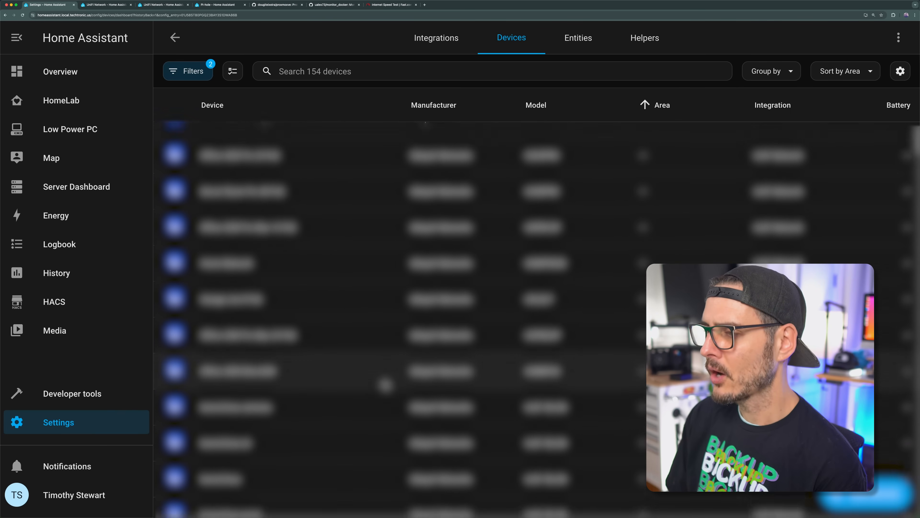
scroll(385, 384, down, 10)
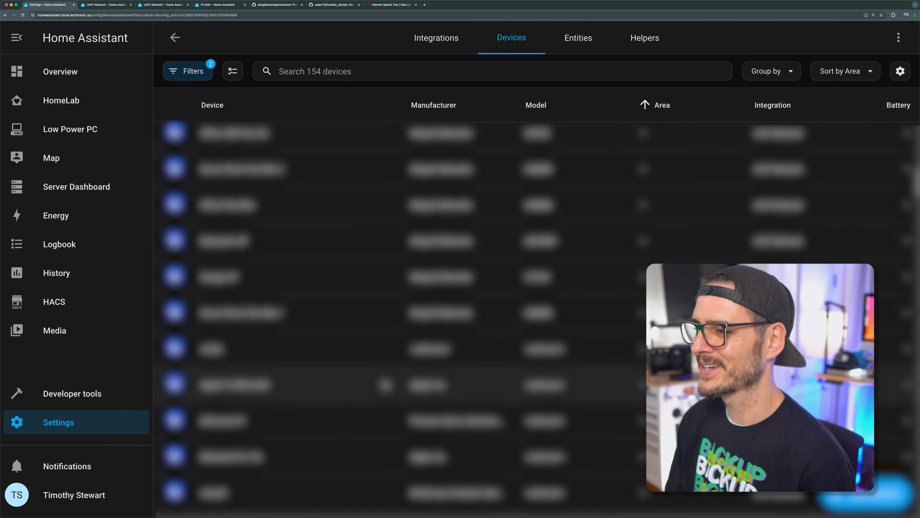
scroll(355, 337, down, 3)
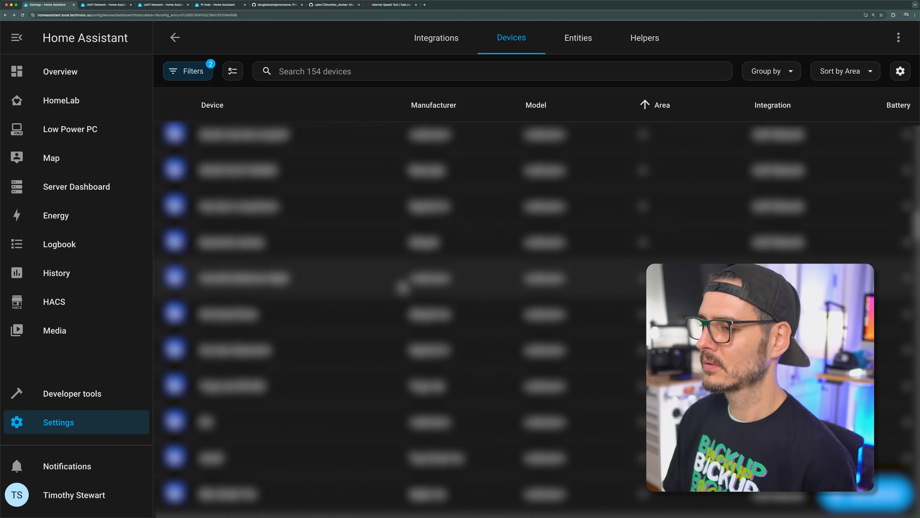
scroll(386, 260, down, 5)
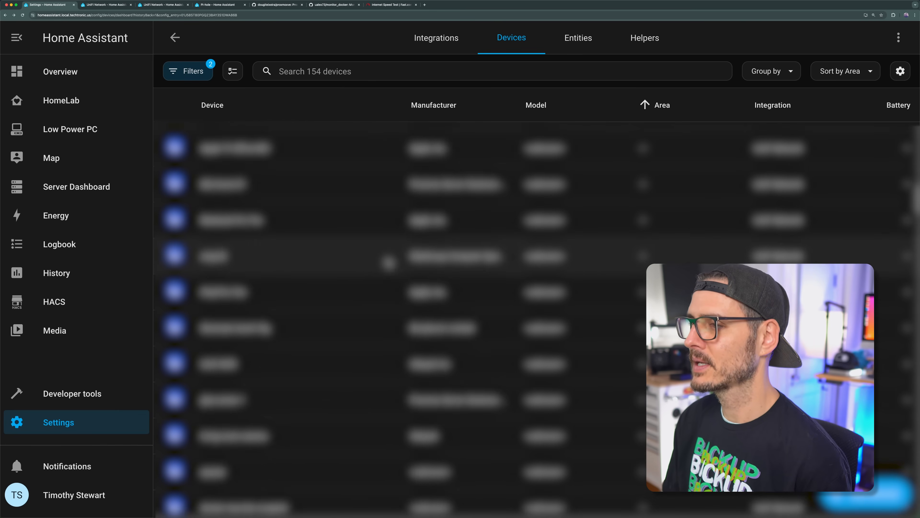
scroll(388, 267, down, 1)
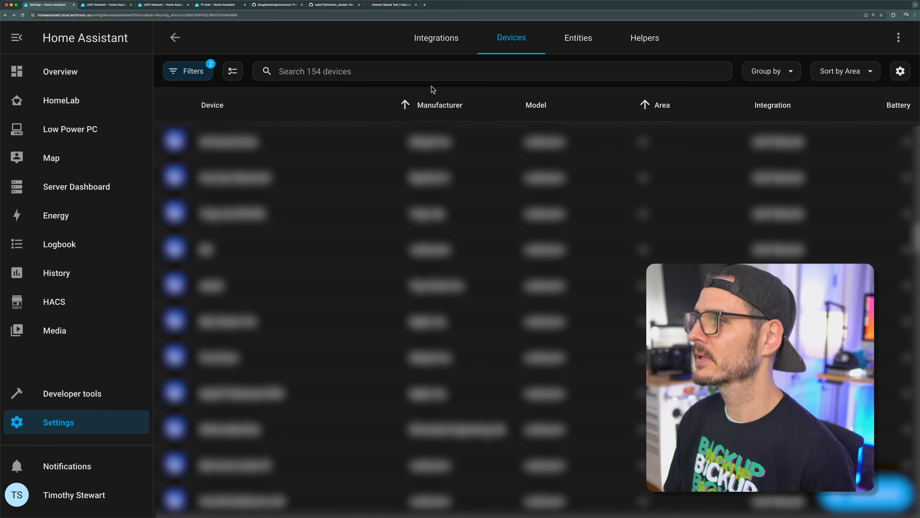
click(416, 77)
text(qua)
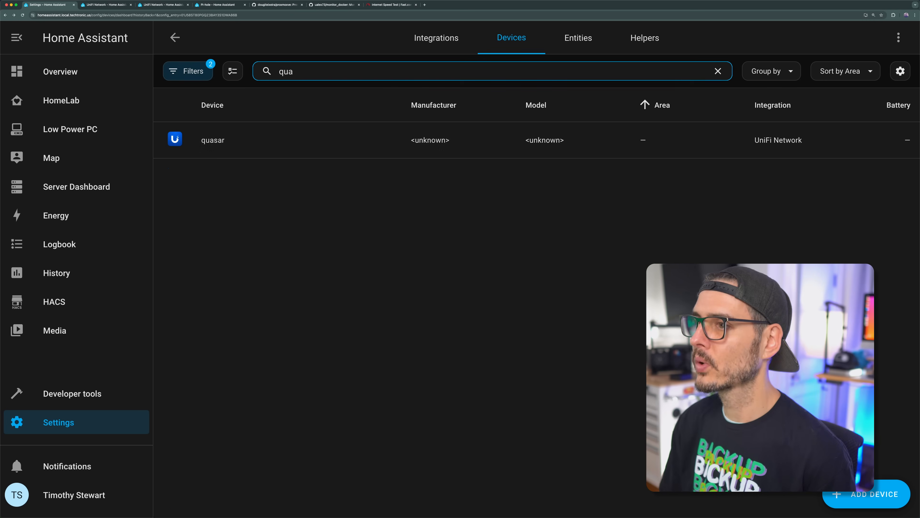
Step: Open the quasar device, view the full history of its RX sensor, and return to the device list
click(345, 136)
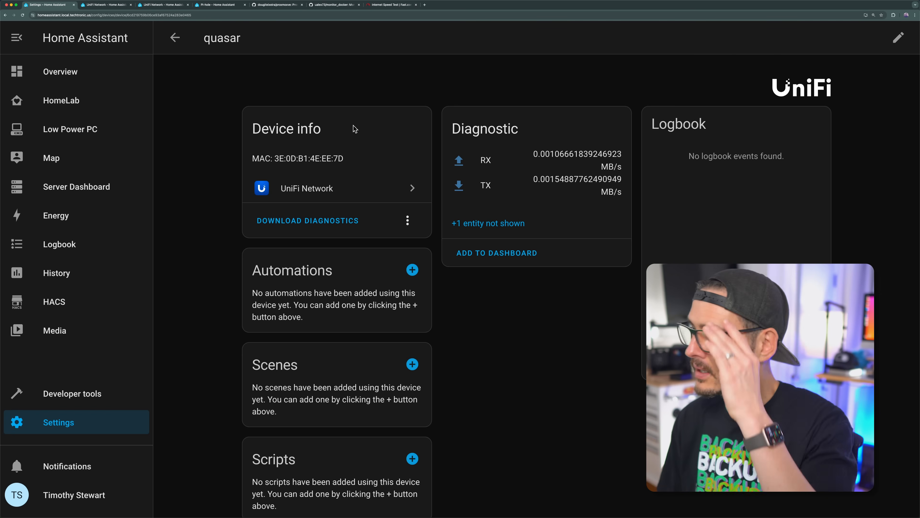
click(467, 161)
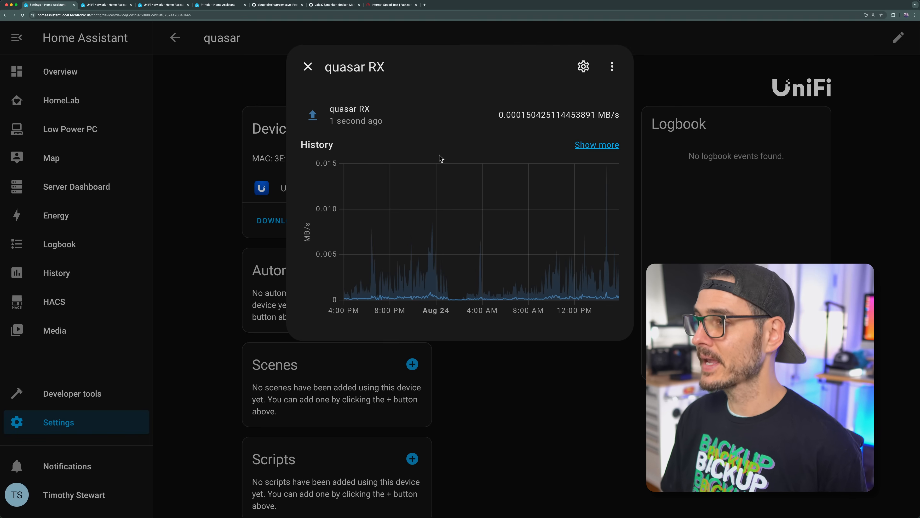
click(596, 145)
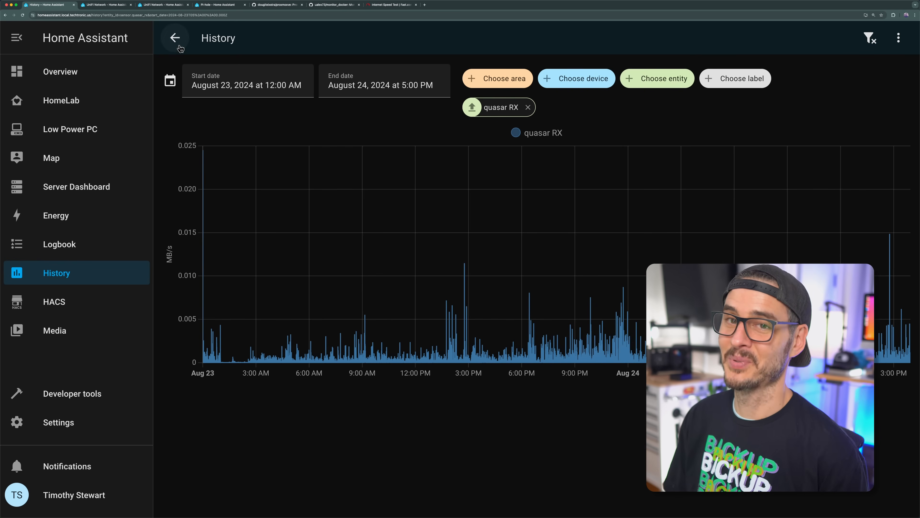
click(174, 44)
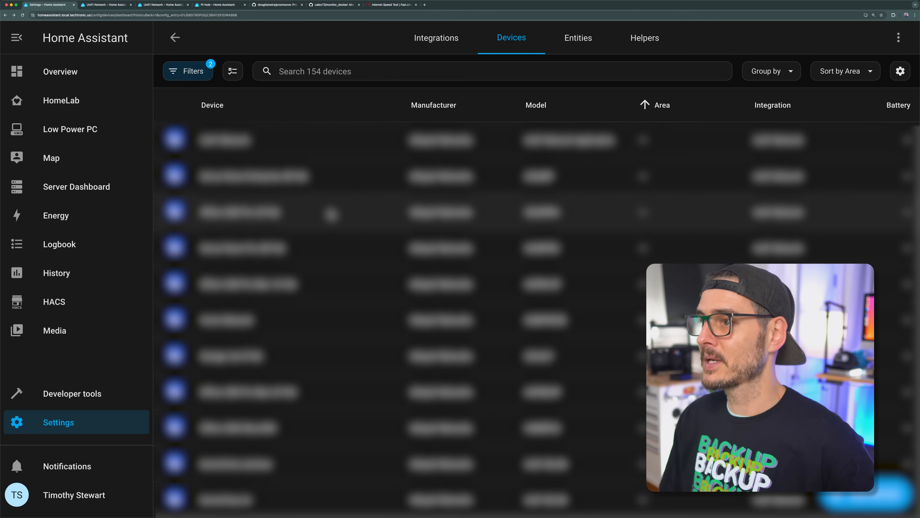
Step: Open the Home Network device and add its diagnostic entities to the HomeLab dashboard with the suggested card
click(380, 77)
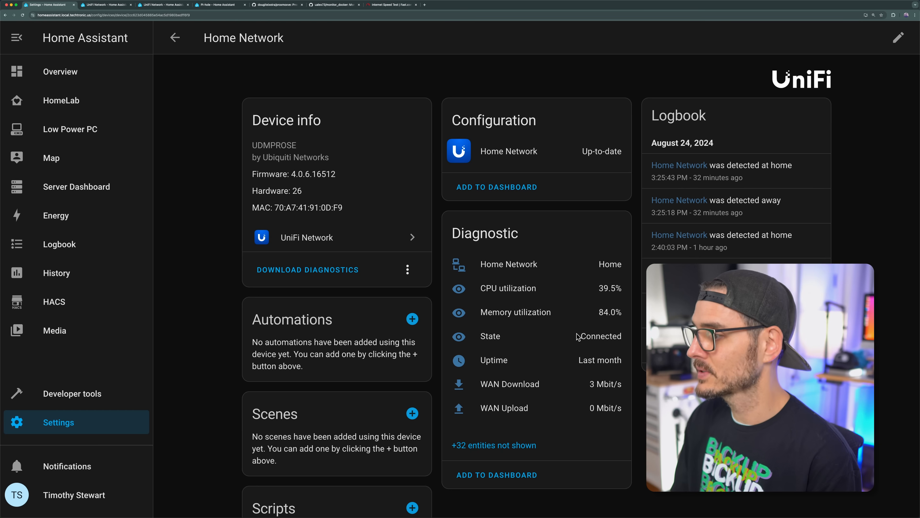
scroll(576, 306, down, 2)
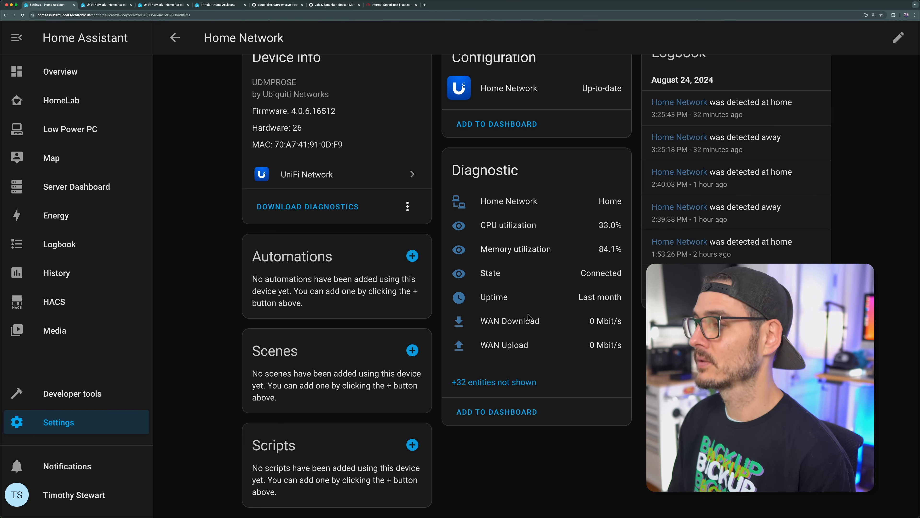
click(510, 414)
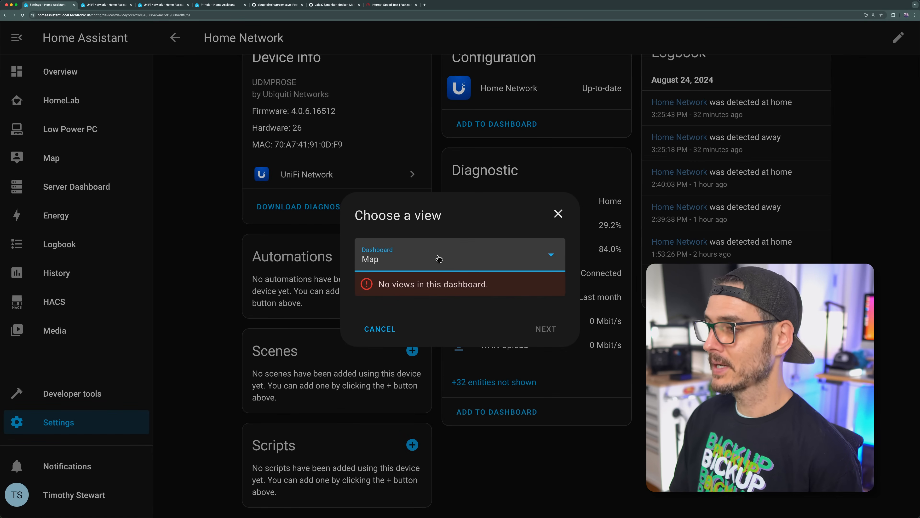
click(440, 263)
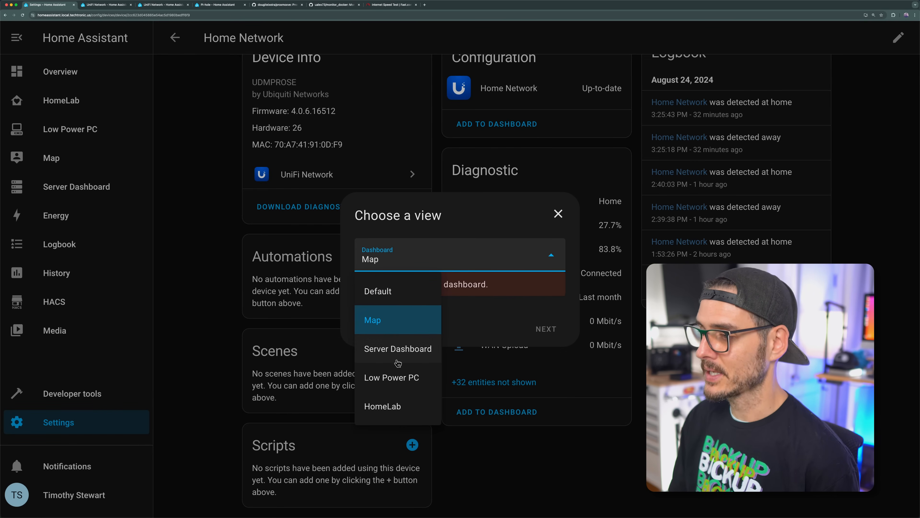
click(395, 406)
click(544, 324)
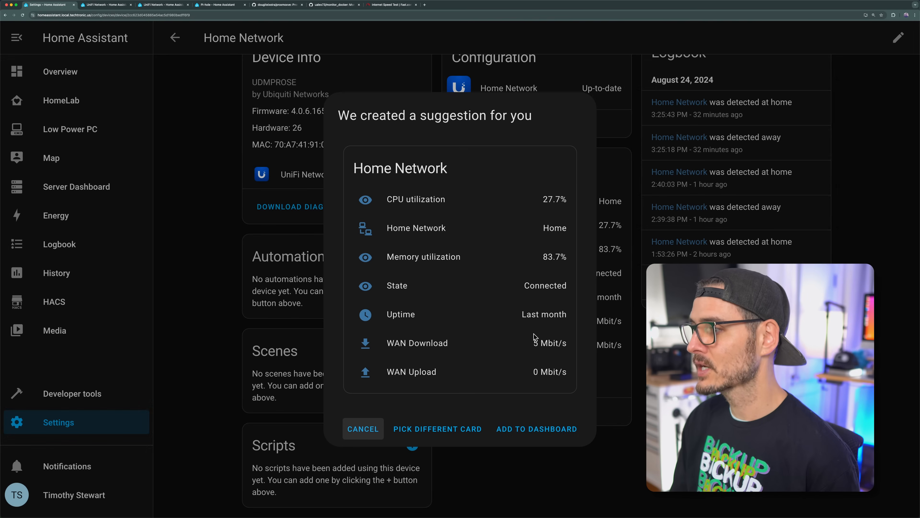
click(541, 429)
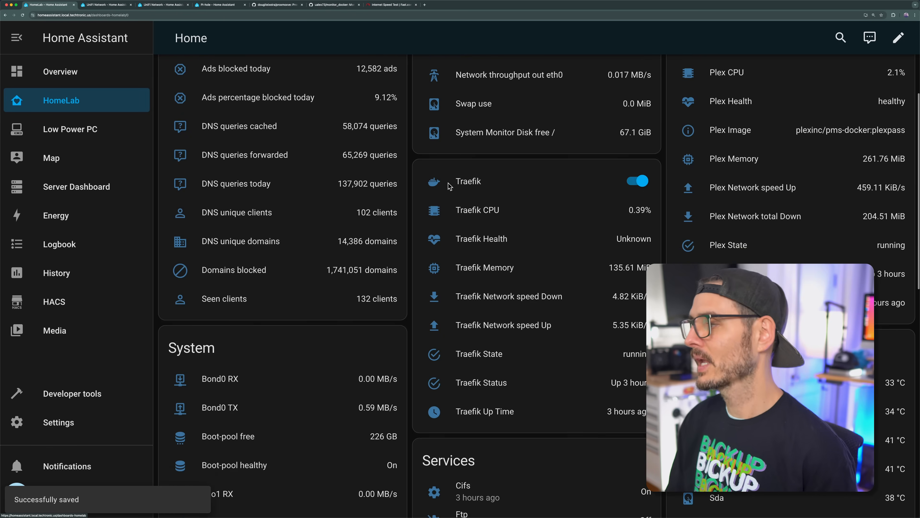
Step: Edit the Home Network card on the HomeLab dashboard and save it with the title "UDM SE"
scroll(469, 203, down, 2)
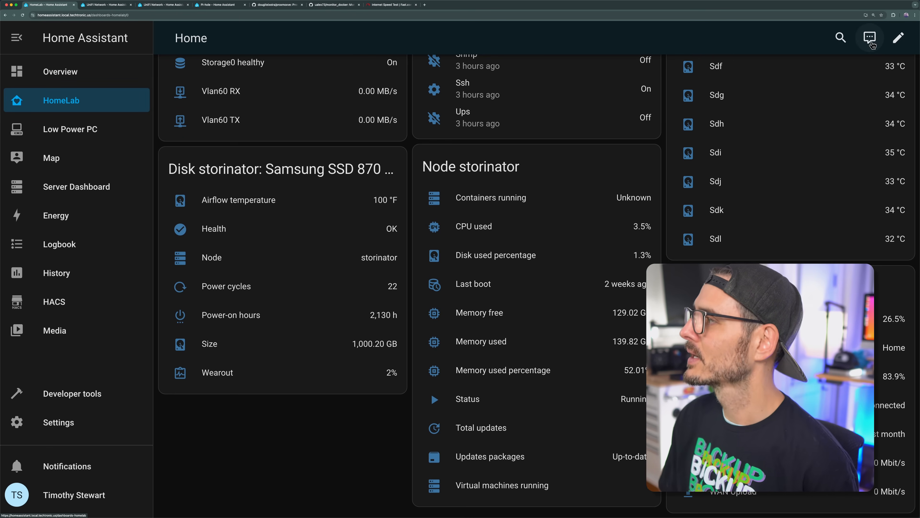
click(898, 38)
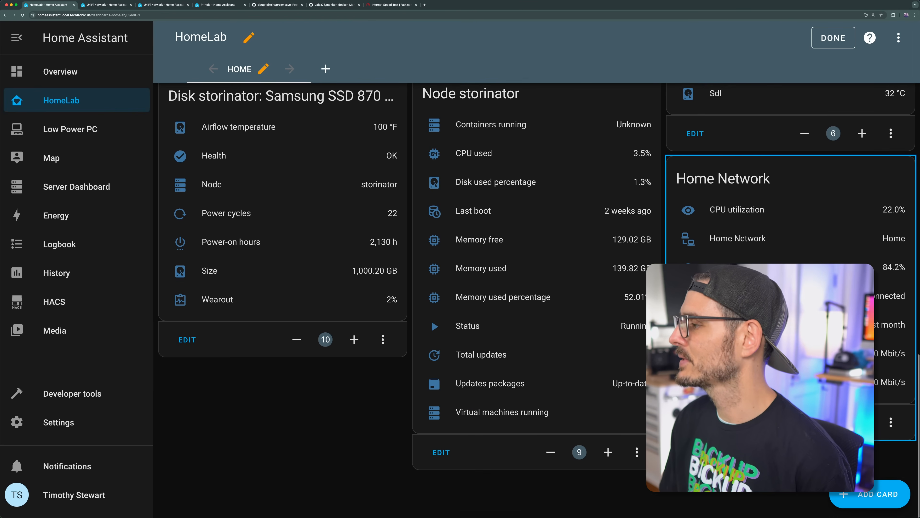
click(890, 424)
text(UDM)
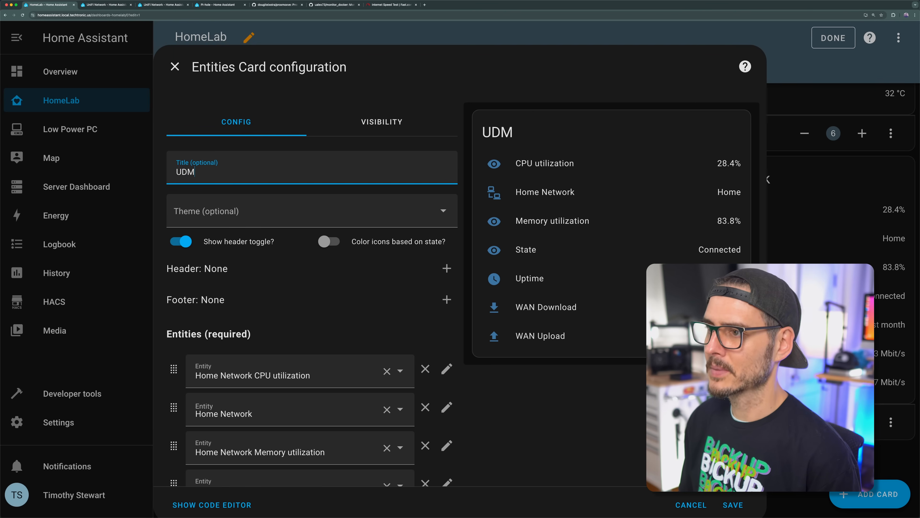
text( SE)
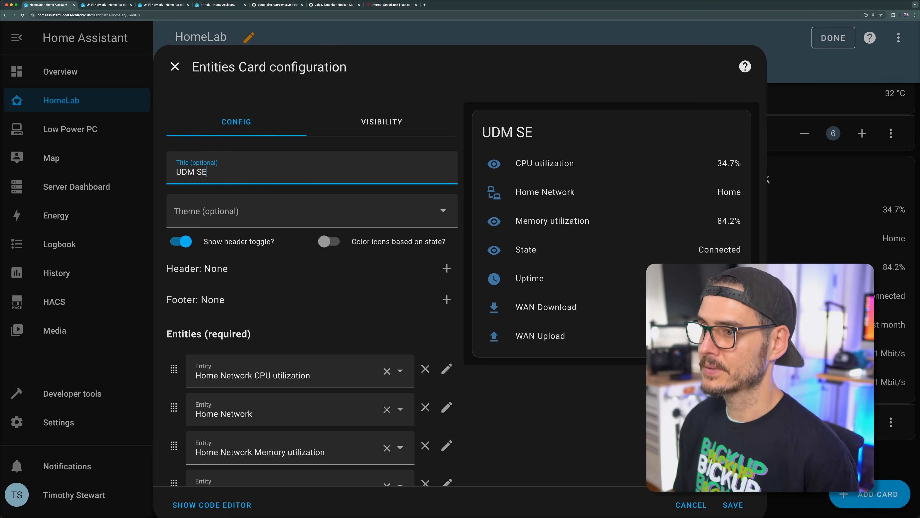
scroll(630, 312, down, 5)
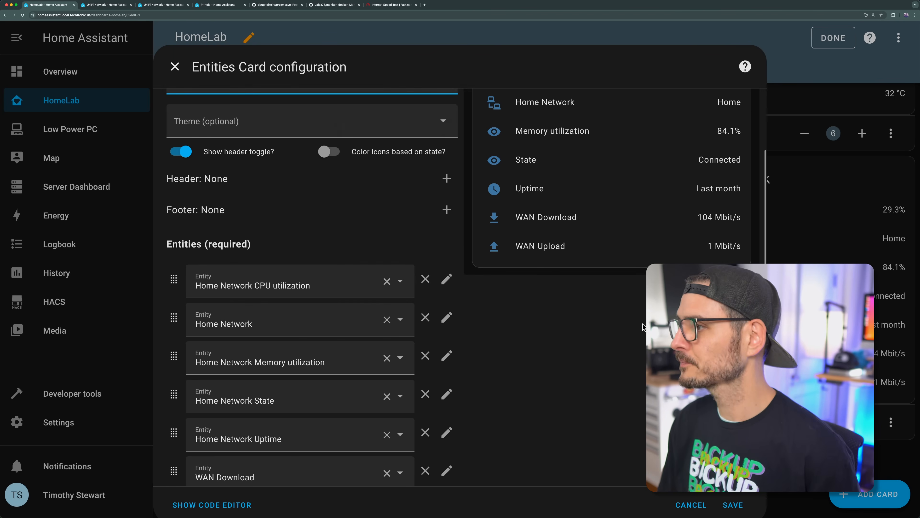
click(732, 505)
Step: Move the UDM SE card to position 1 and finish editing the dashboard
click(834, 422)
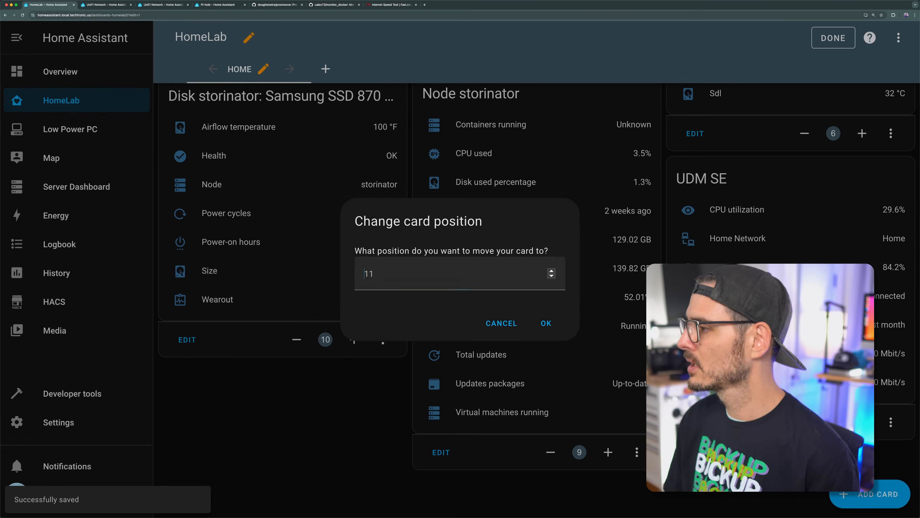
click(545, 323)
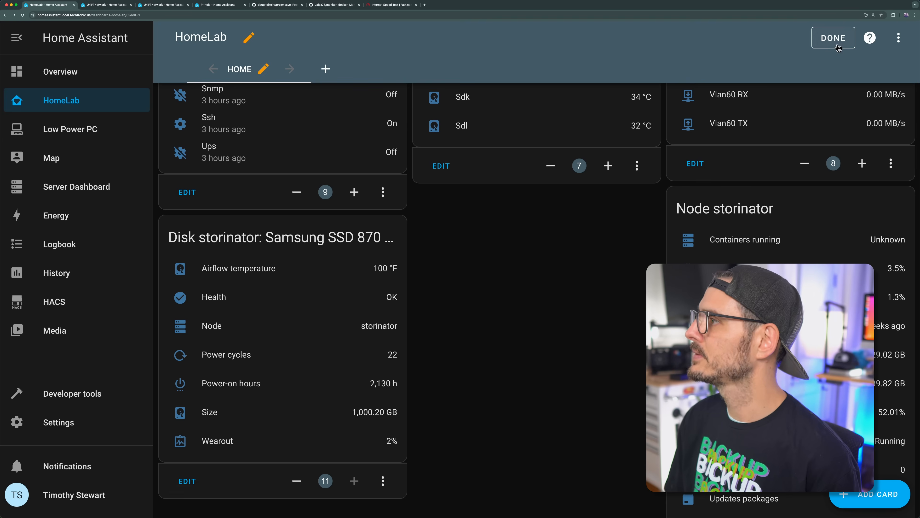
click(833, 38)
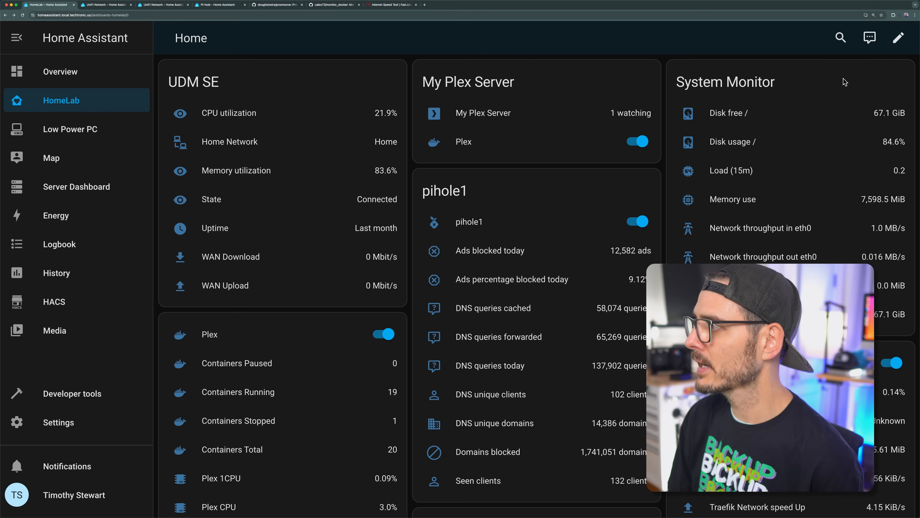
Step: Try to add a Gauge card to the HomeLab dashboard, searching its entity list for "udm" and "home"
click(899, 37)
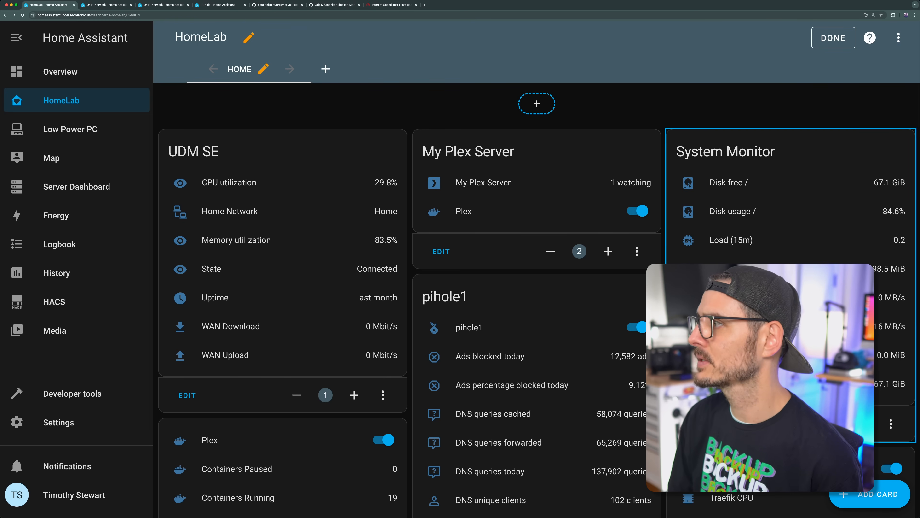
click(854, 495)
scroll(434, 271, down, 7)
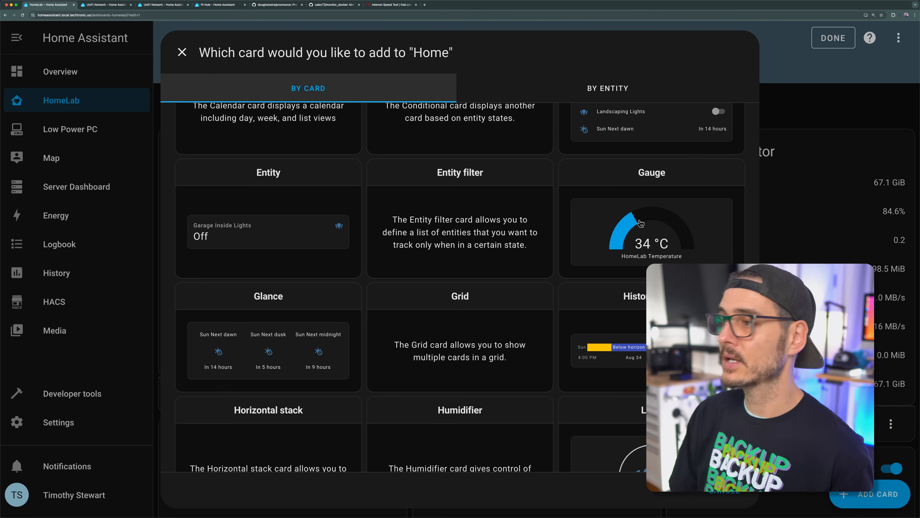
click(641, 226)
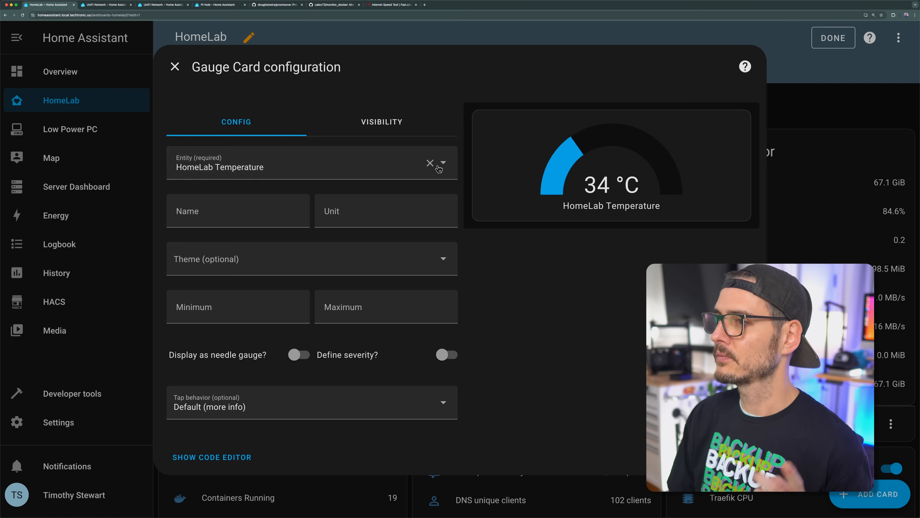
click(348, 165)
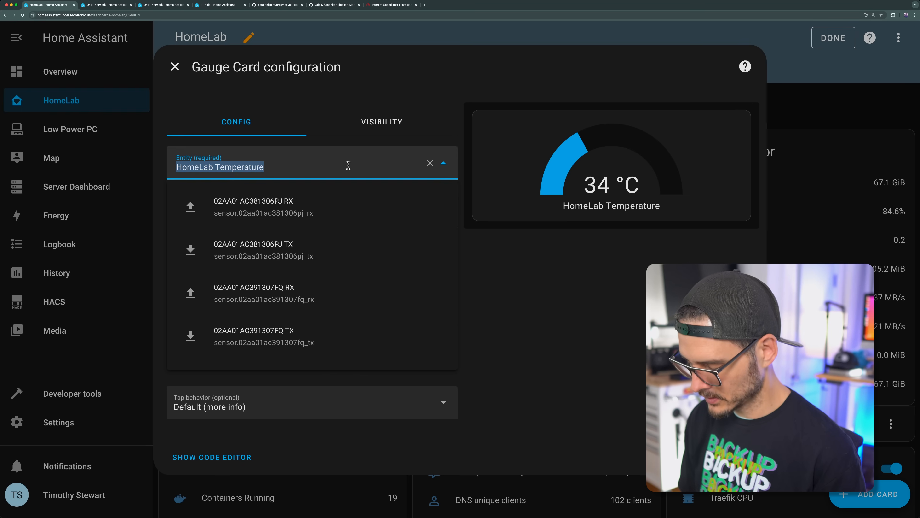
text(udm)
scroll(238, 251, down, 5)
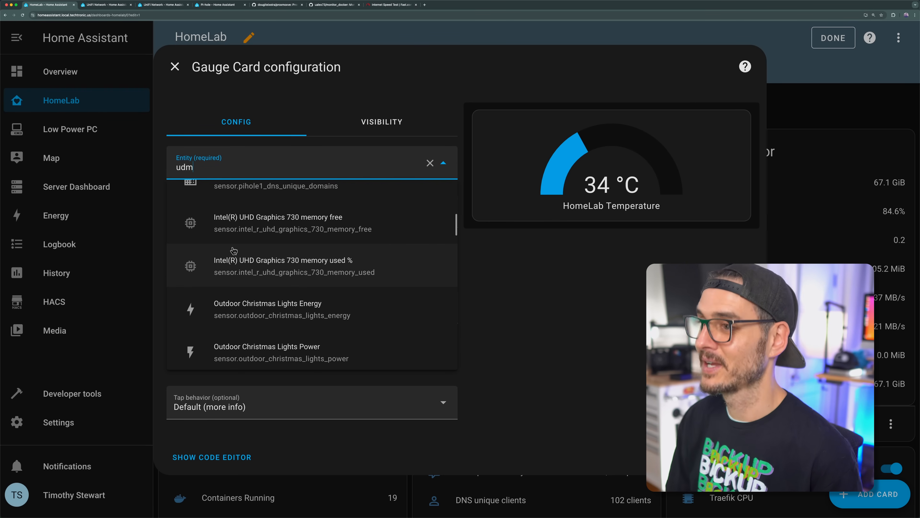
text(home)
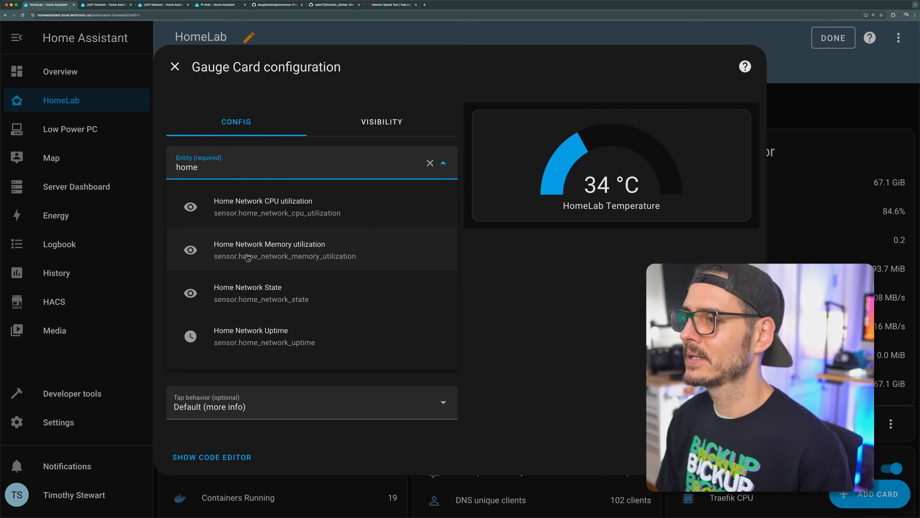
scroll(275, 271, down, 2)
scroll(301, 282, down, 5)
scroll(320, 290, down, 12)
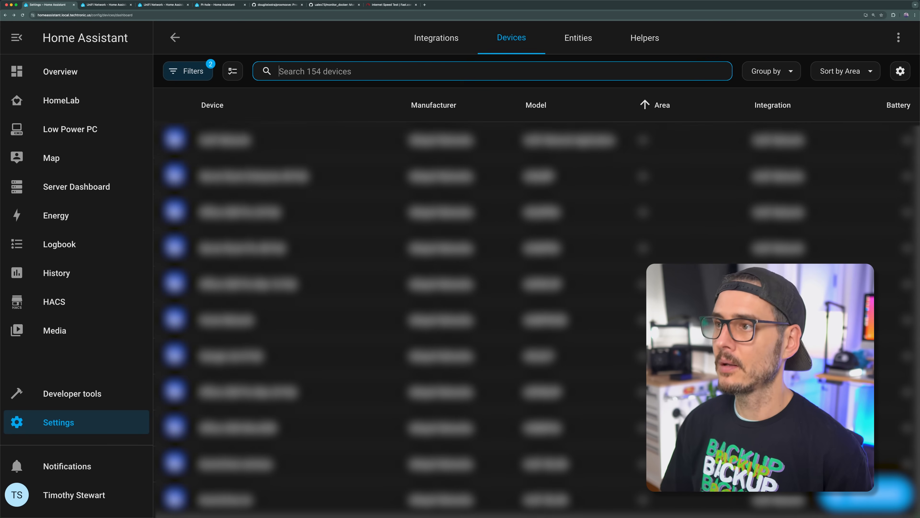
Step: Search the device list for "home net" and open the Home Network device
text(home net)
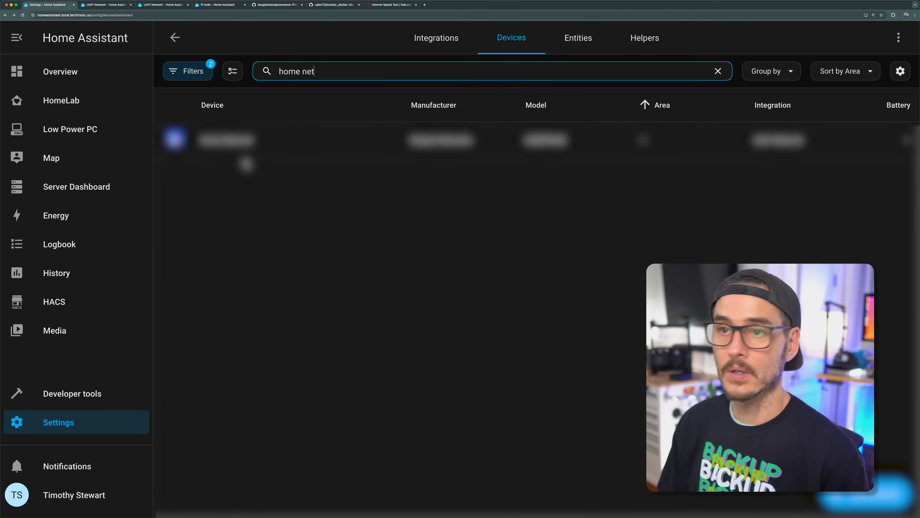
click(240, 155)
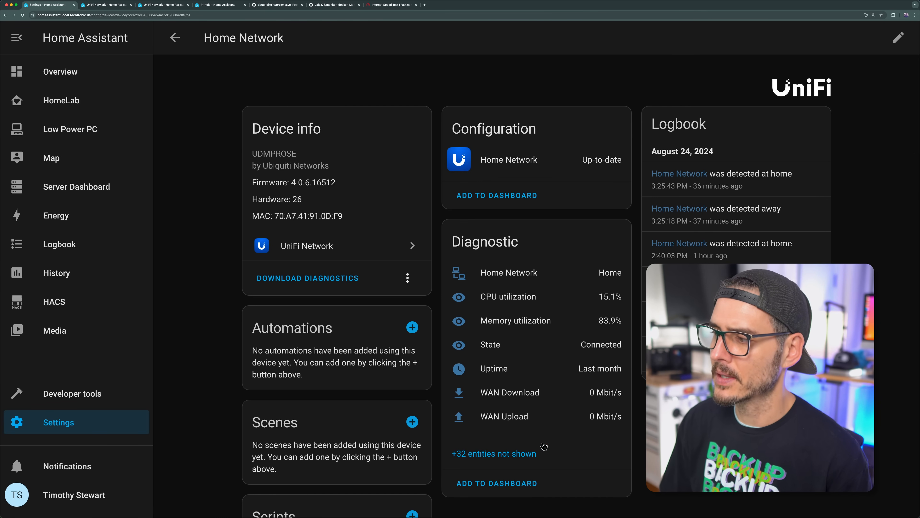
Step: Show the Home Network device's hidden diagnostic entities and look through the WAN latency, PoE power and port RX/TX sensors
click(522, 452)
scroll(522, 343, down, 2)
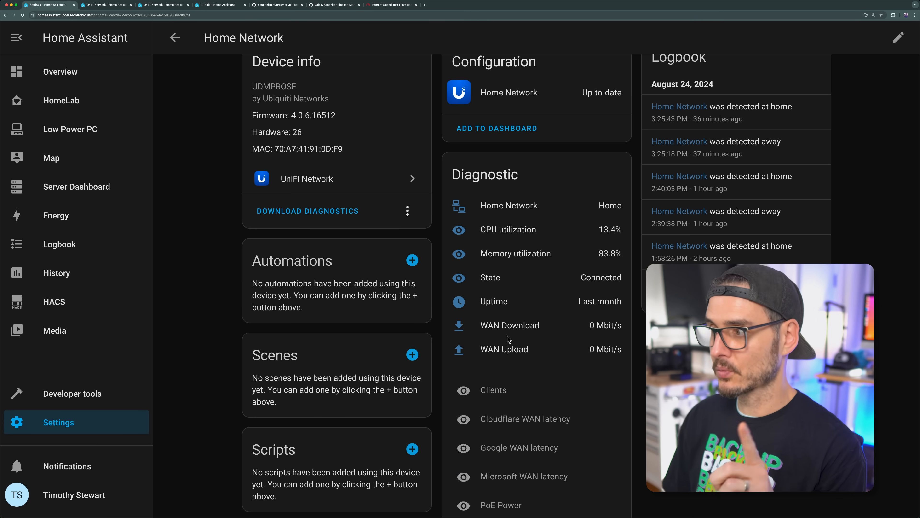
scroll(531, 341, down, 11)
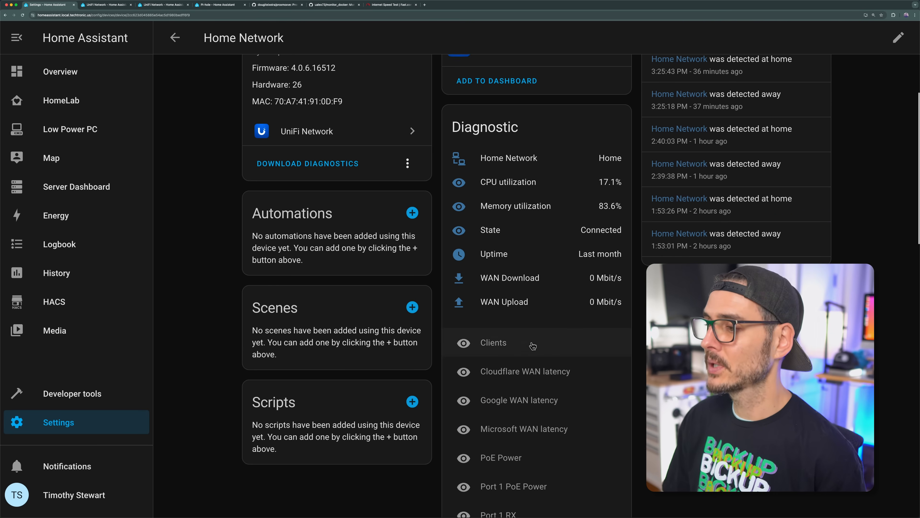
scroll(532, 351, down, 3)
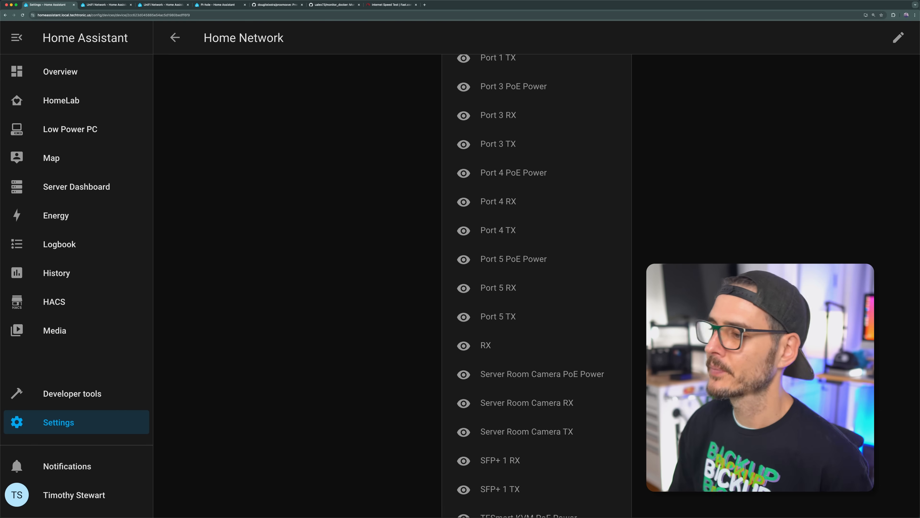
scroll(536, 308, up, 13)
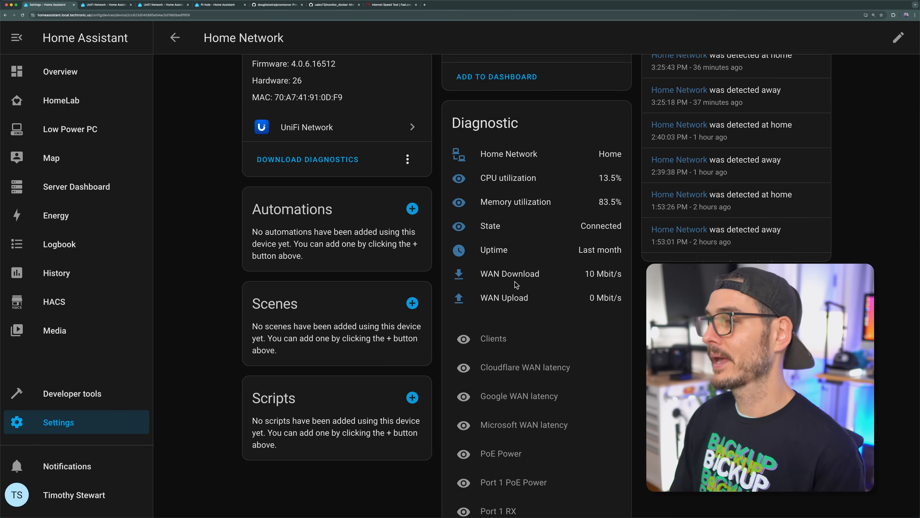
click(495, 366)
scroll(496, 417, down, 9)
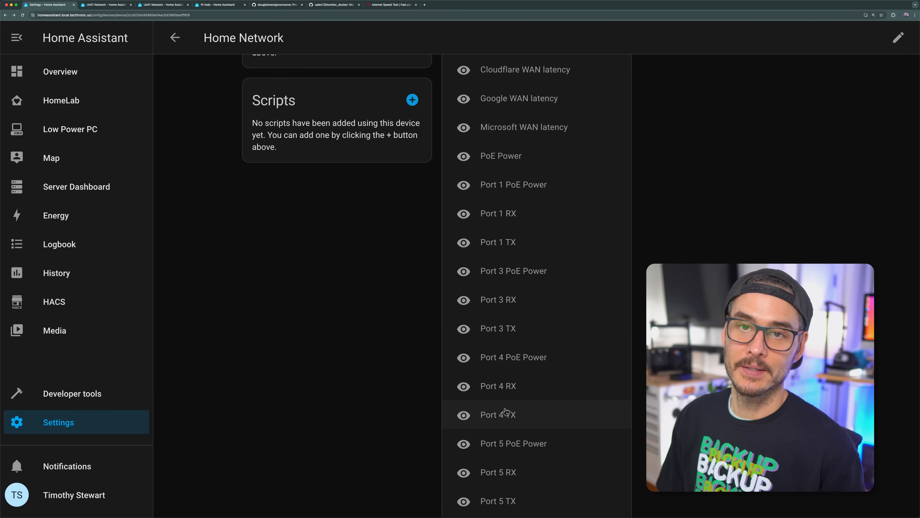
scroll(505, 363, up, 10)
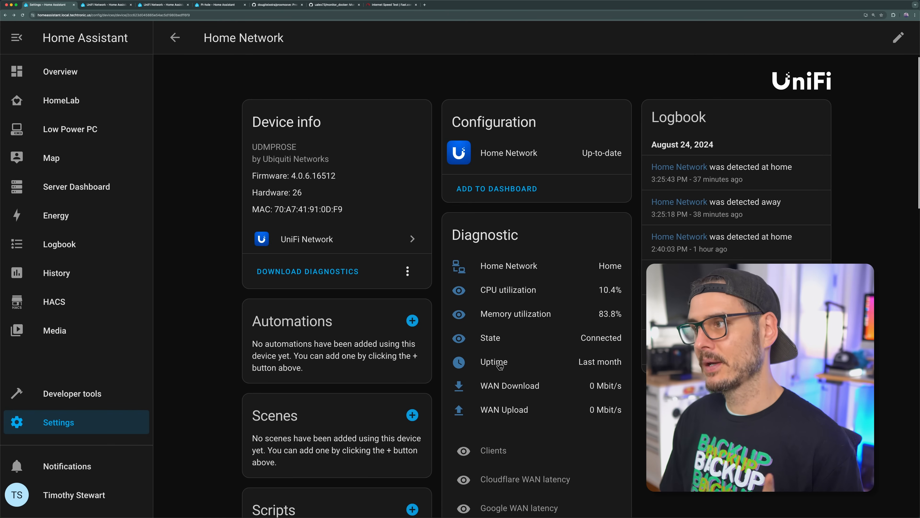
Step: Leave the Home Network device and search the UniFi Network entities for "port 9"
key(super+Left)
click(574, 48)
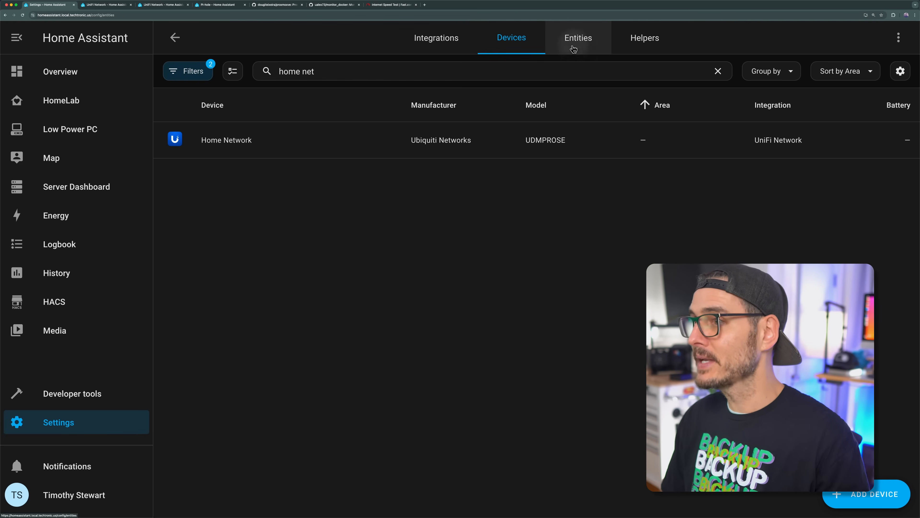
click(340, 72)
text(port 9)
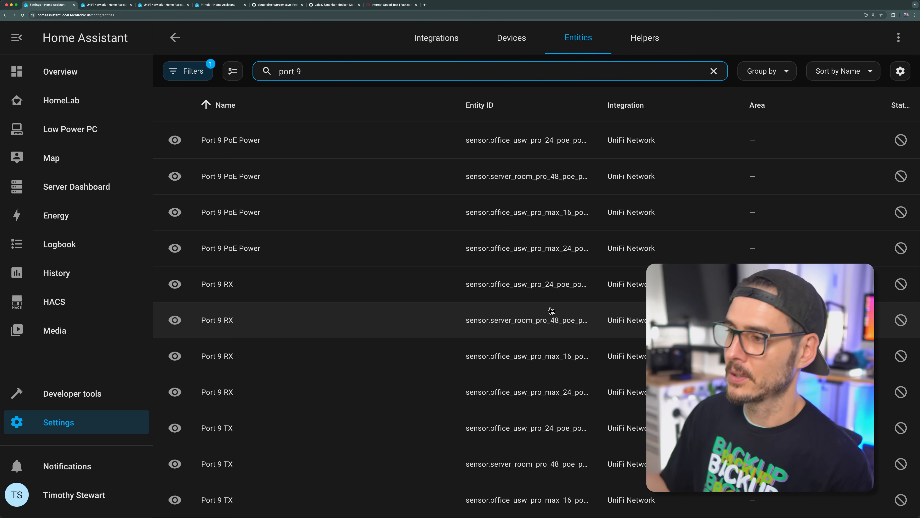
Step: Search the UniFi Network entities for "home_network" and look through the matching sensors
key(super+a)
text(home_)
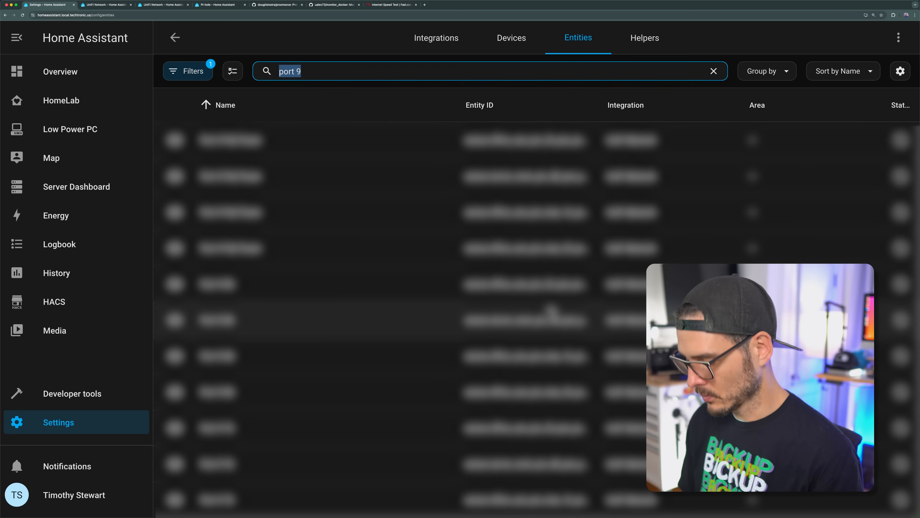
text(network)
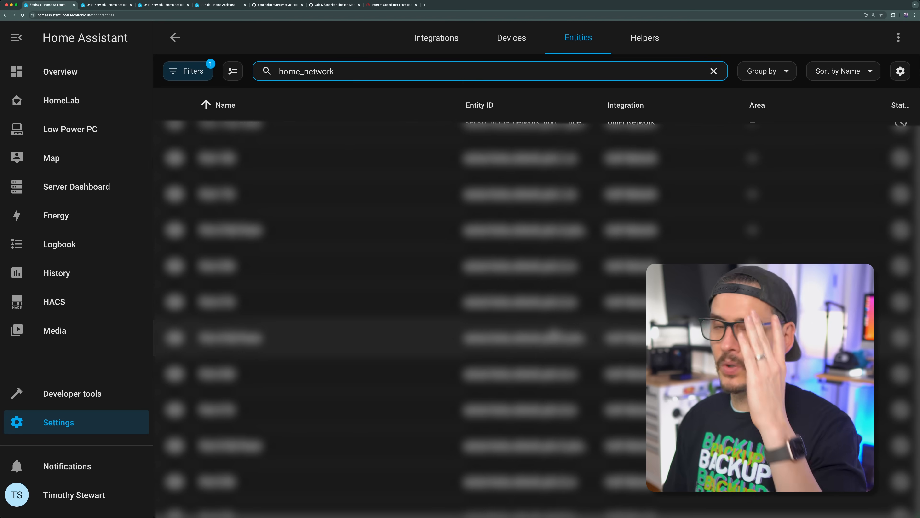
scroll(541, 314, down, 12)
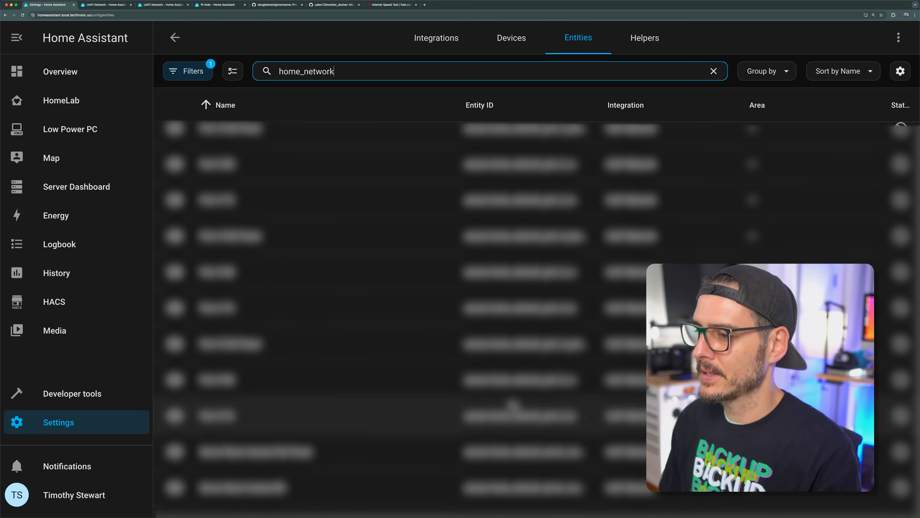
scroll(557, 352, down, 1)
scroll(557, 351, down, 3)
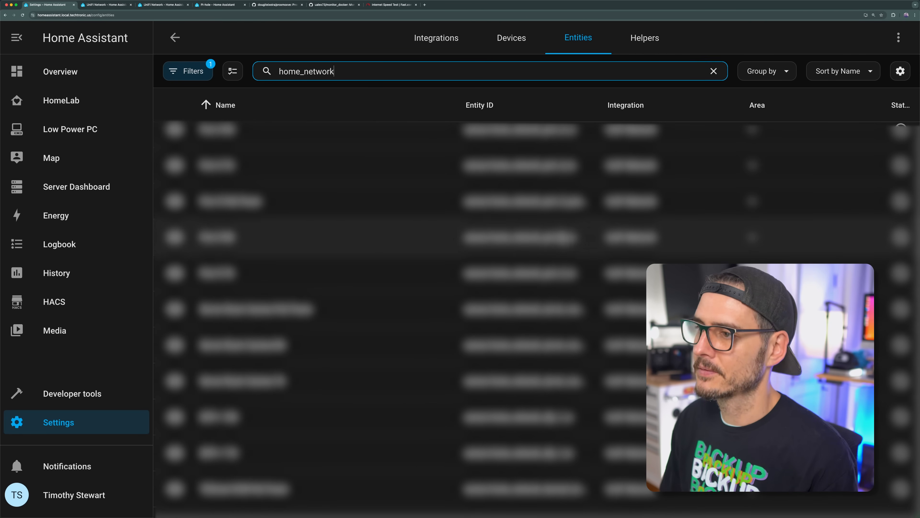
scroll(580, 240, down, 3)
scroll(562, 238, down, 6)
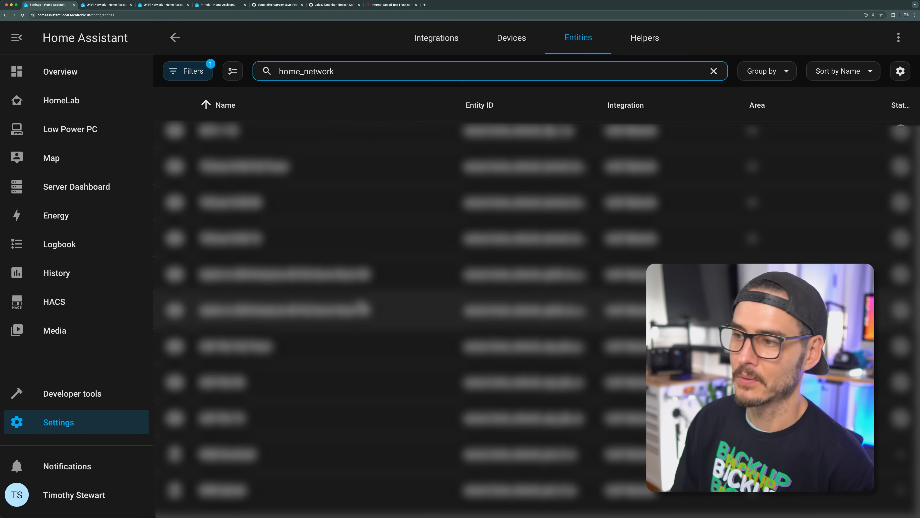
scroll(362, 308, up, 5)
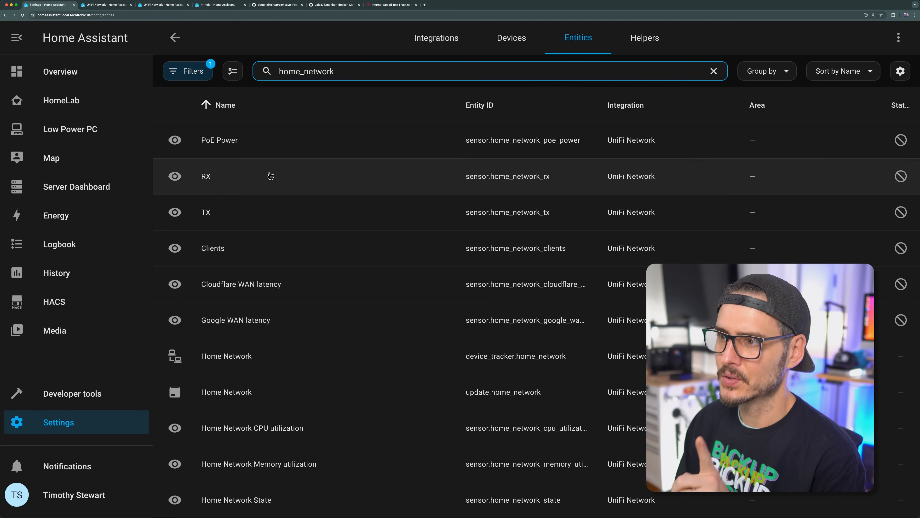
Step: Enable the disabled sensor.home_network_rx entity, update its settings and acknowledge the notice
click(179, 182)
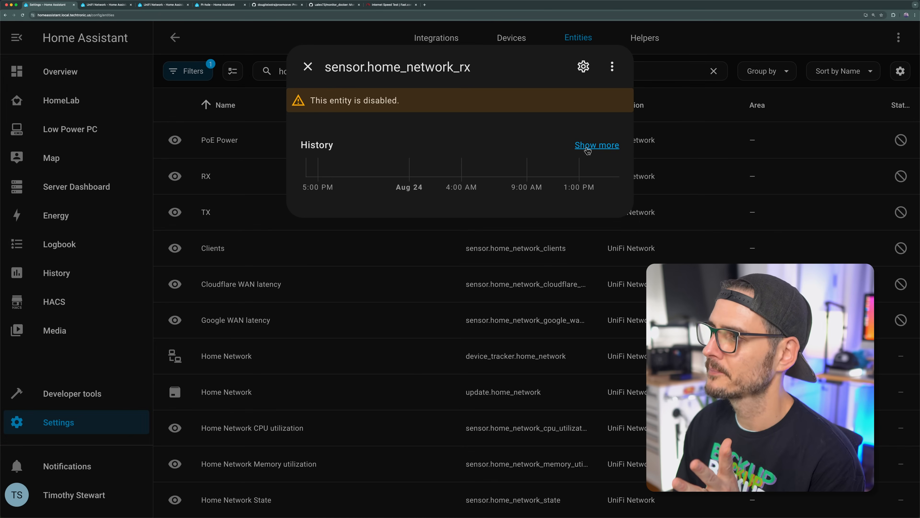
key(Escape)
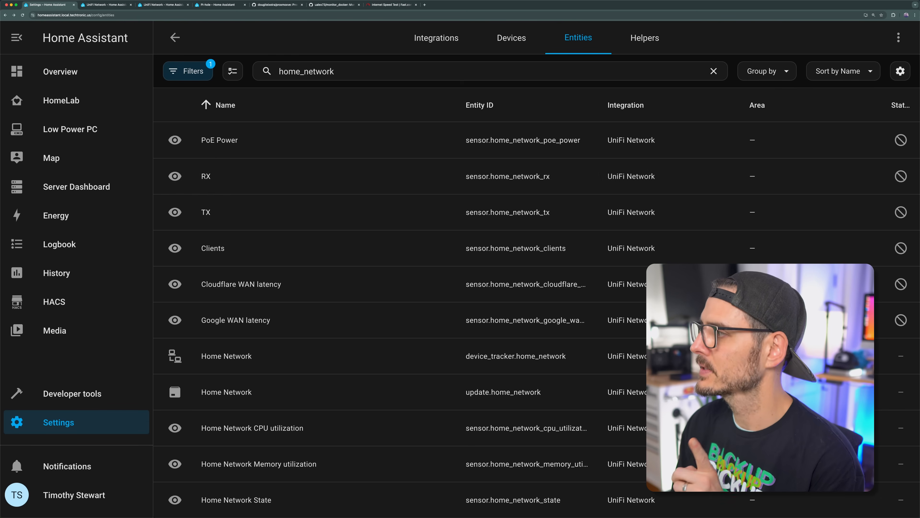
click(901, 178)
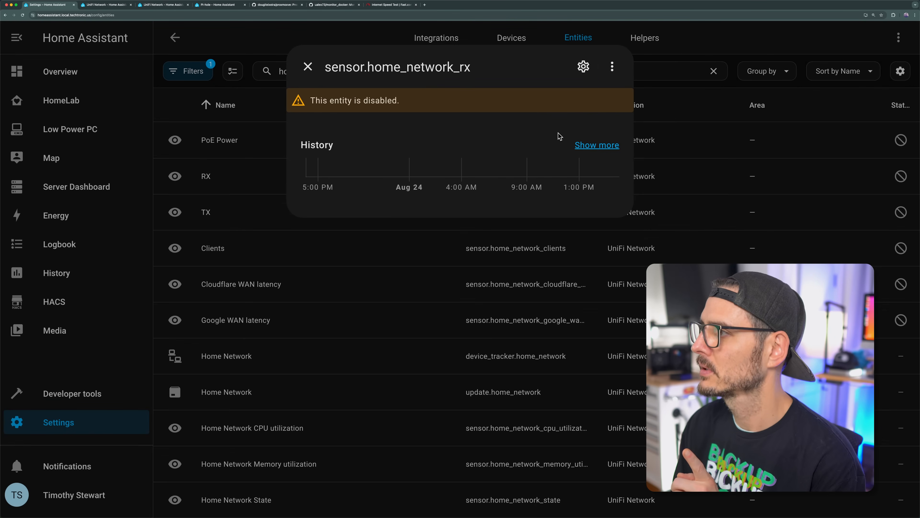
click(584, 67)
scroll(422, 357, down, 2)
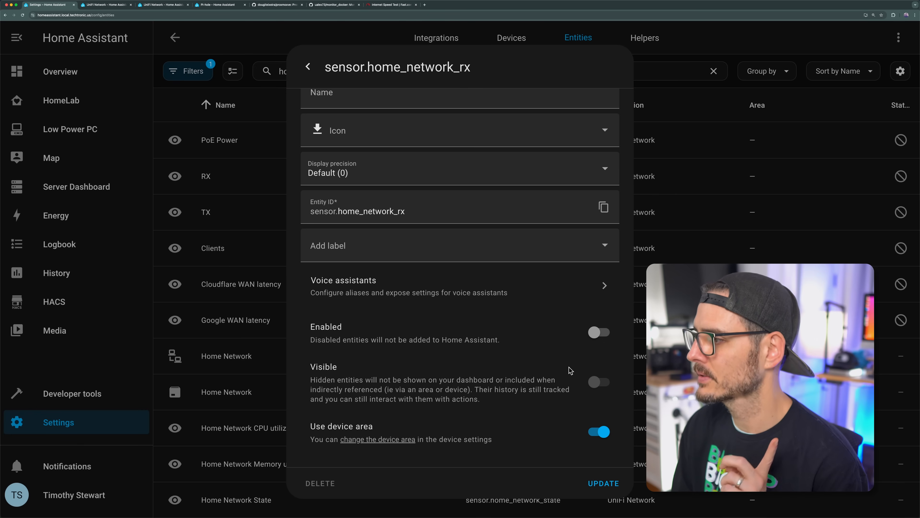
click(600, 332)
click(603, 483)
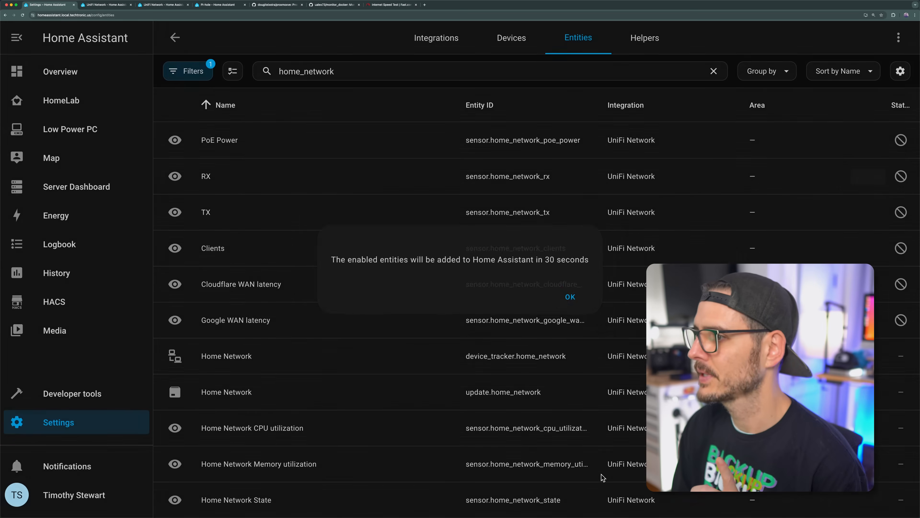
click(576, 298)
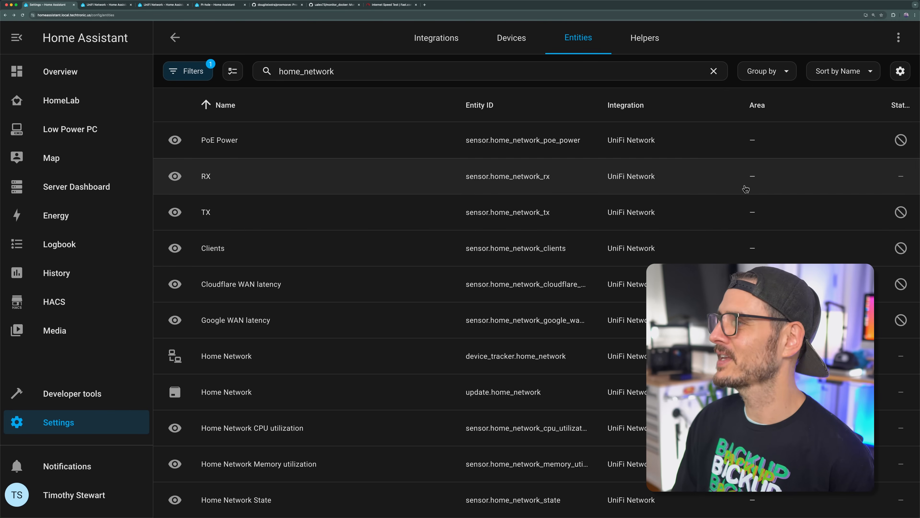
Step: Enable the disabled sensor.home_network_tx entity and update its settings
click(750, 203)
click(584, 66)
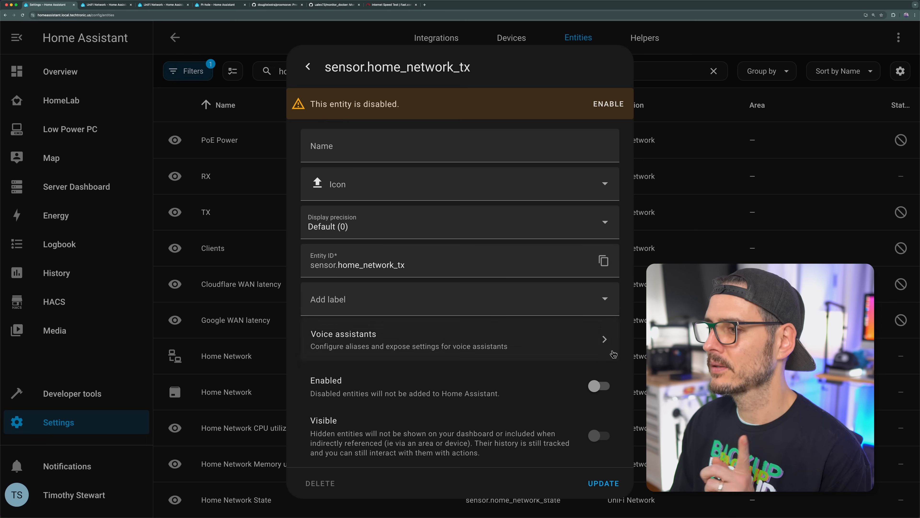
click(600, 387)
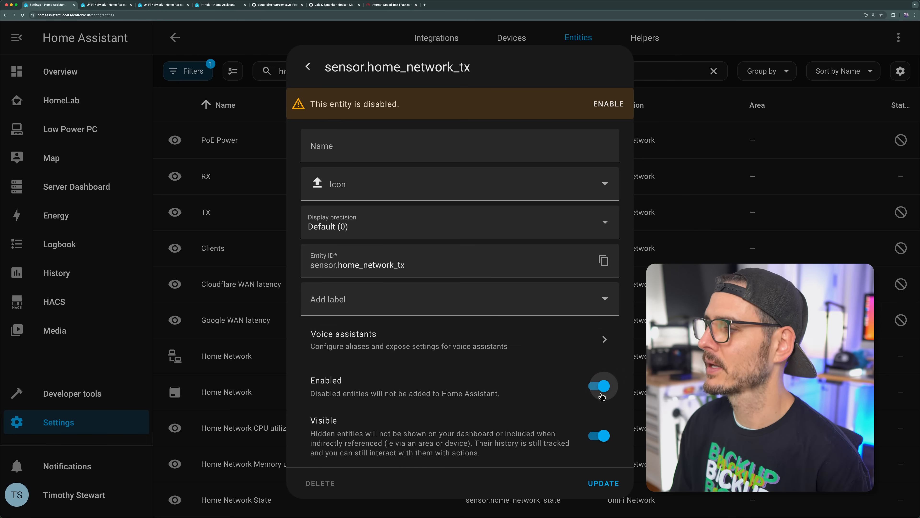
click(601, 484)
click(568, 306)
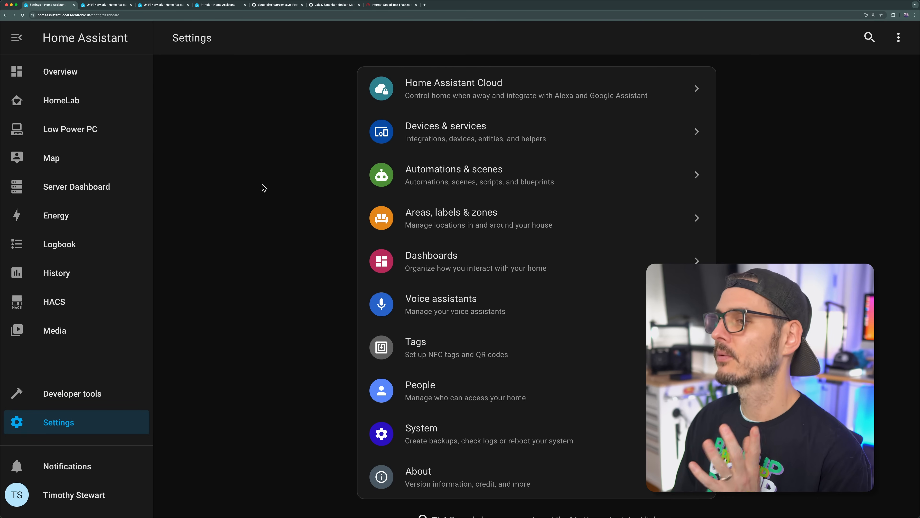
Step: Start a new Gauge card on the HomeLab dashboard, searching for "wan" and choosing WAN Upload as its entity
click(73, 105)
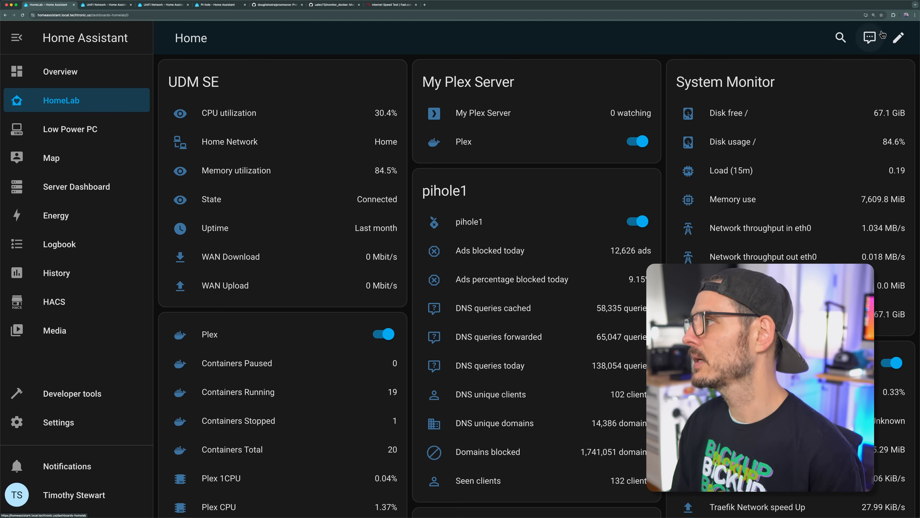
click(898, 37)
click(831, 494)
scroll(584, 246, down, 5)
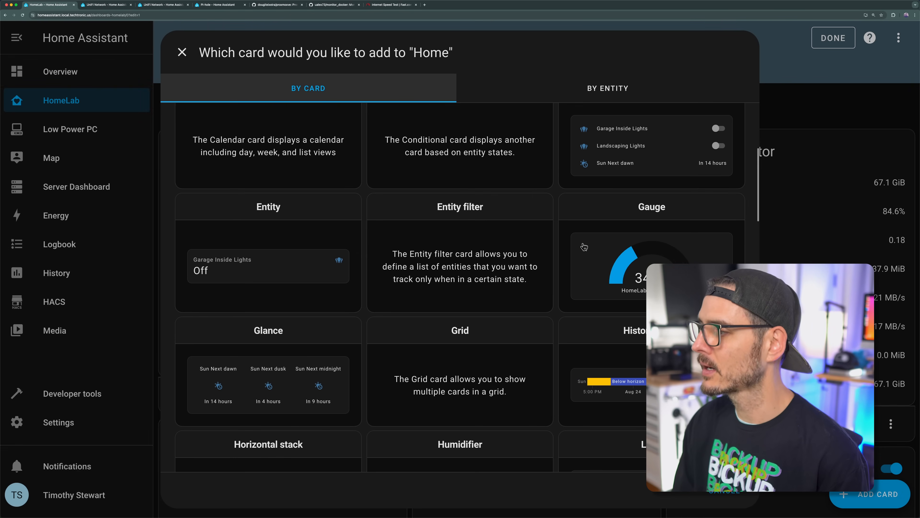
click(605, 274)
click(275, 171)
text(wan)
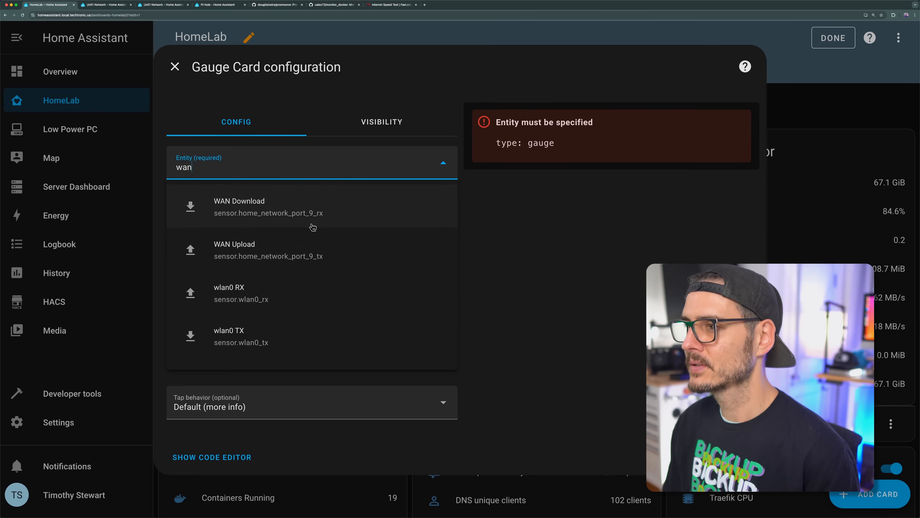
click(278, 264)
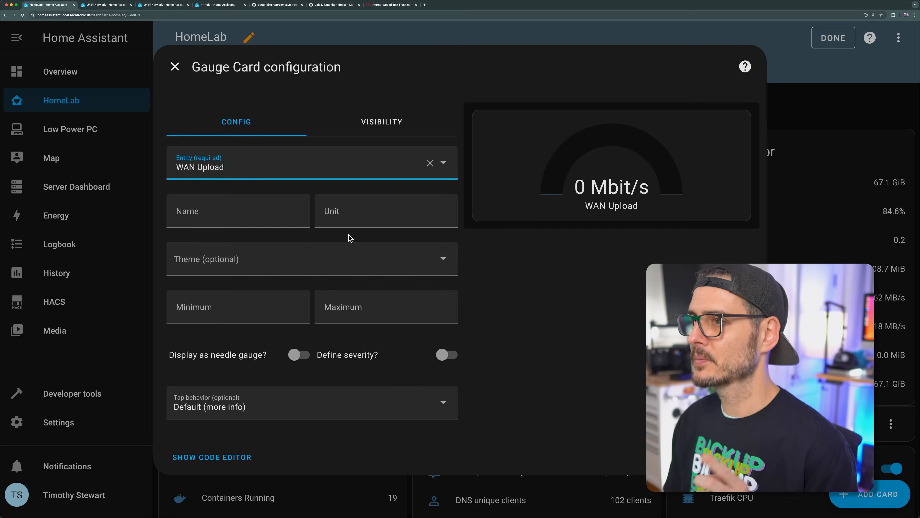
Step: Name the gauge "ISP Upload" and set its minimum to 0 and maximum to 500
click(217, 215)
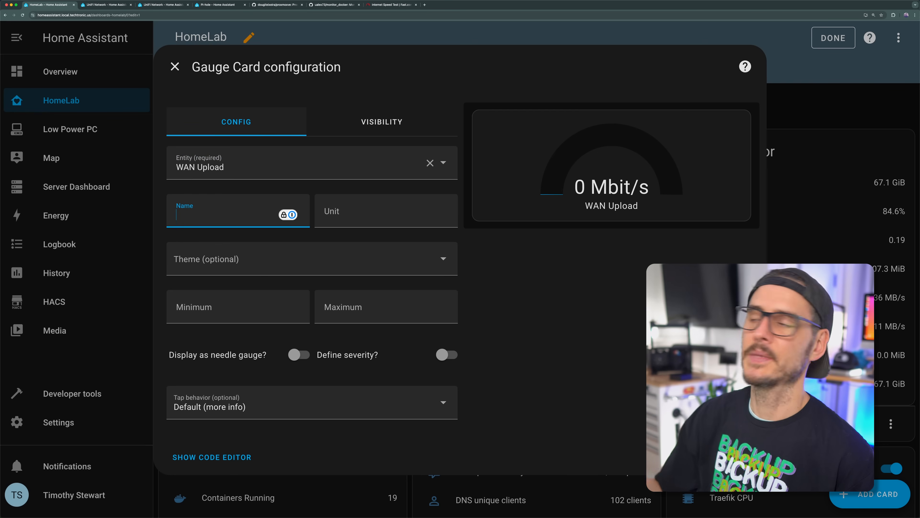
text(ISP Upload)
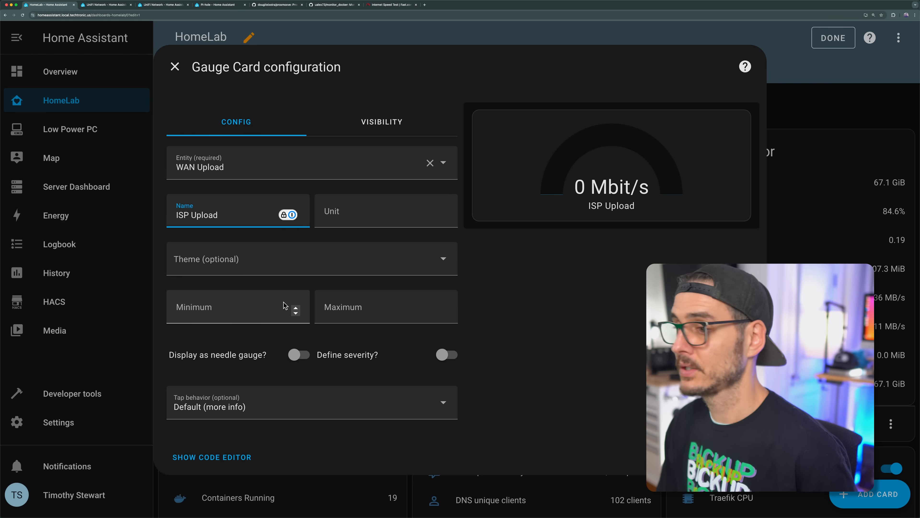
click(265, 317)
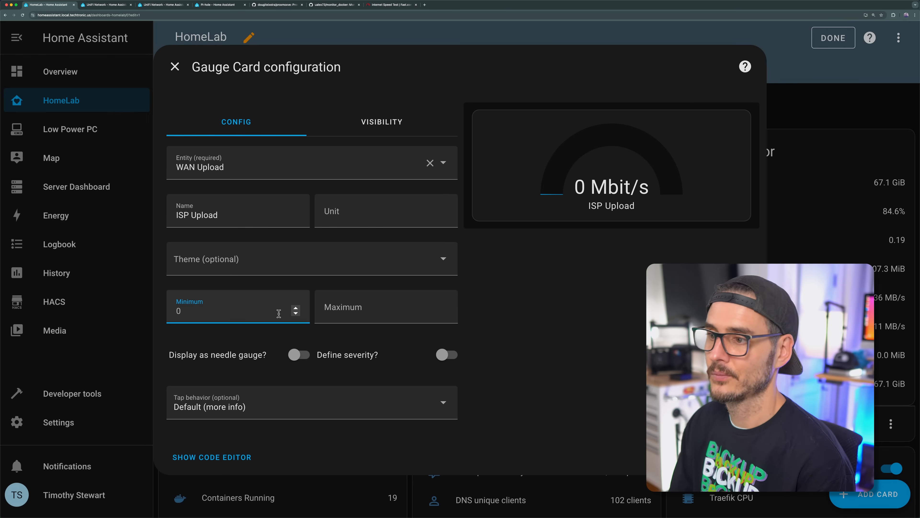
click(354, 309)
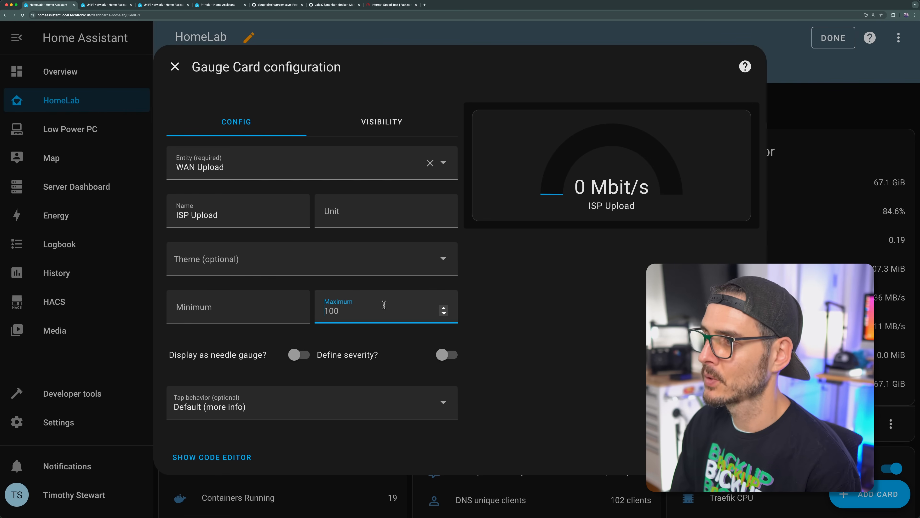
click(267, 305)
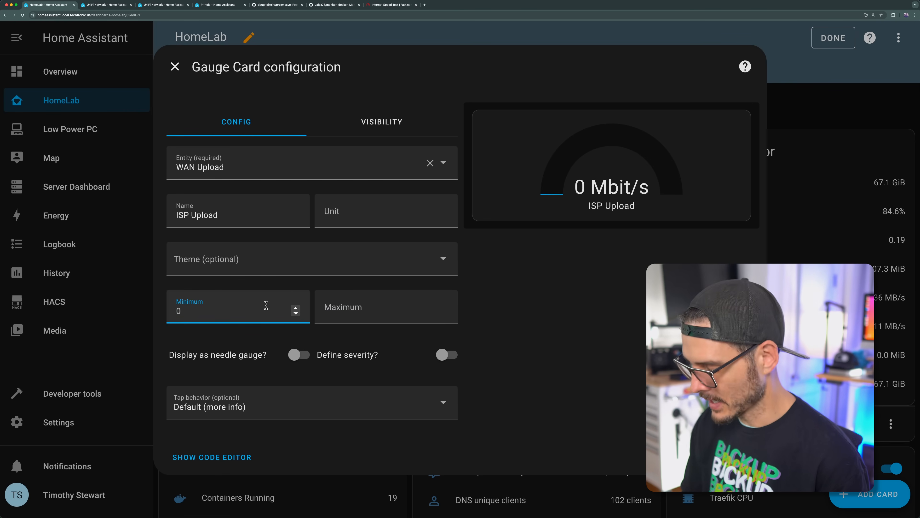
key(Tab)
text(50)
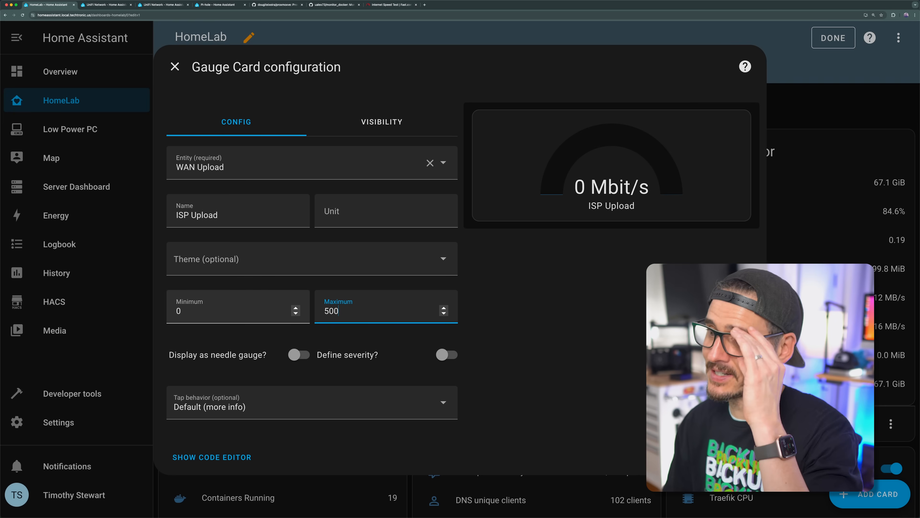
Step: Try the needle display, leave it off, and define the gauge's severity with green at 0, yellow at 200 and red at 400
click(298, 354)
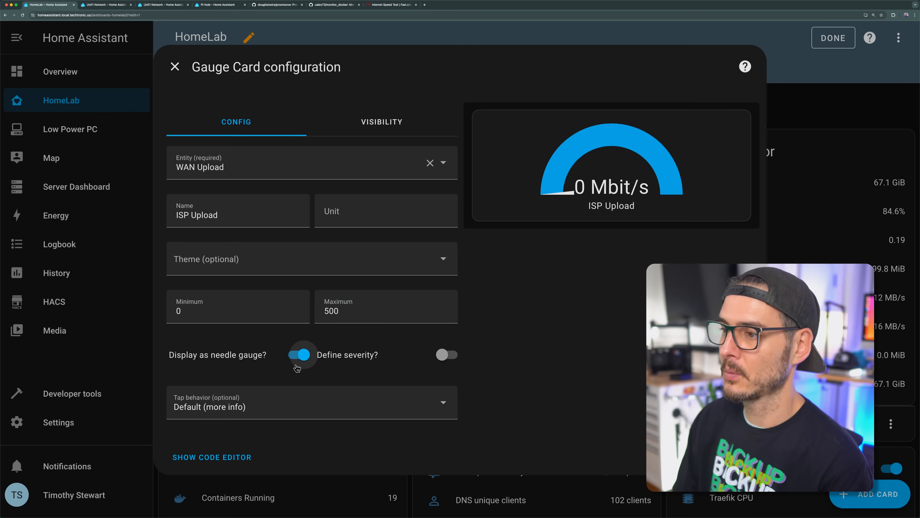
click(298, 357)
click(447, 355)
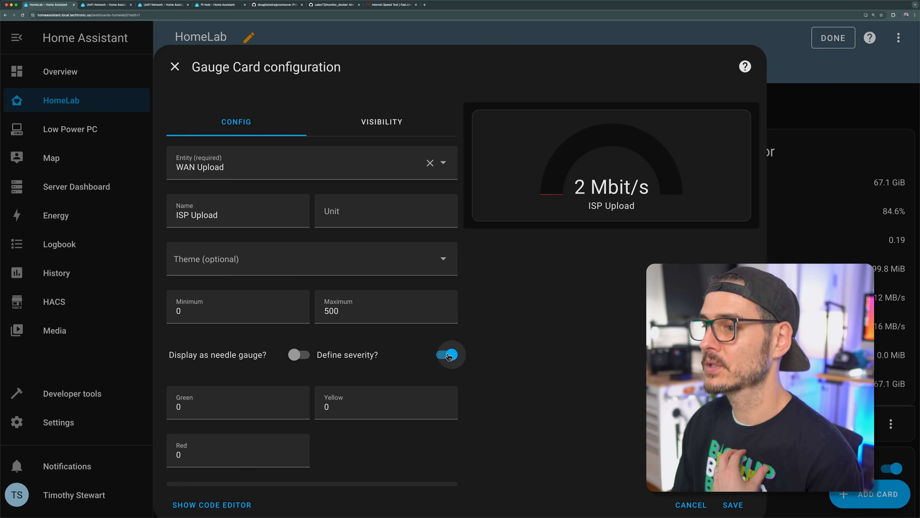
click(205, 418)
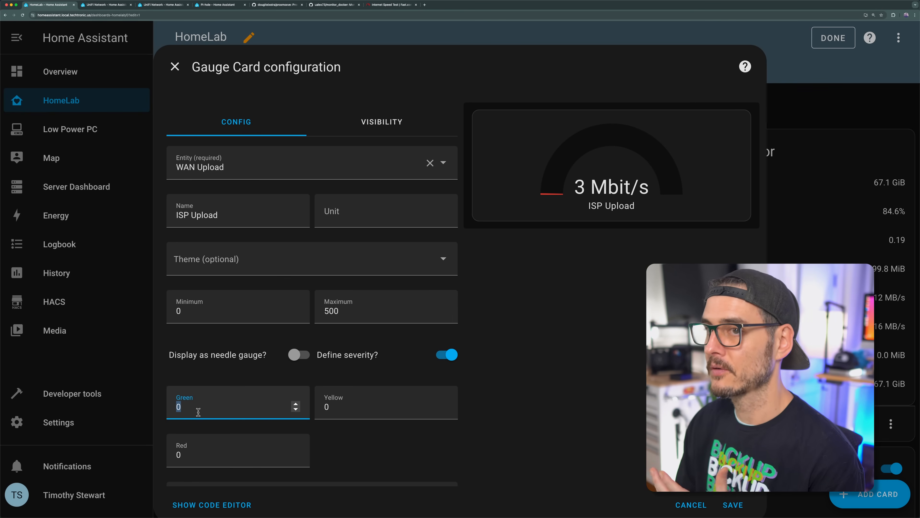
click(366, 413)
text(200)
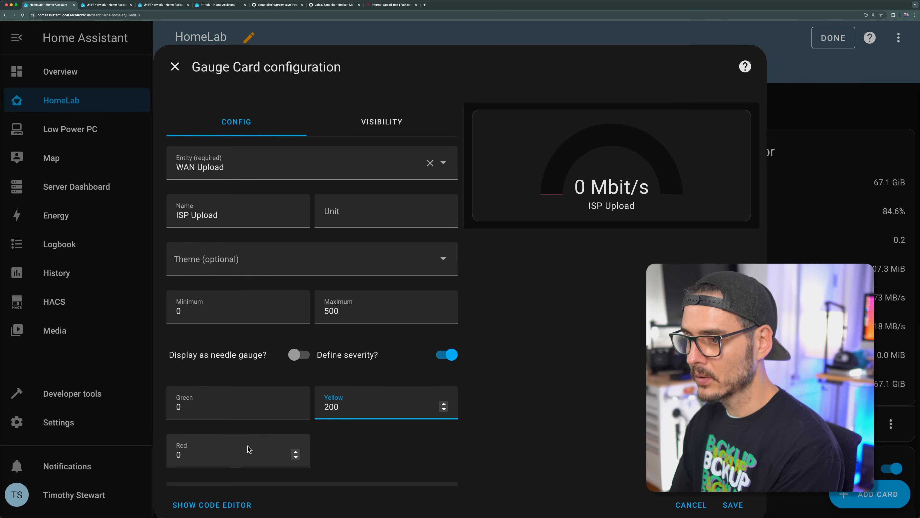
click(241, 451)
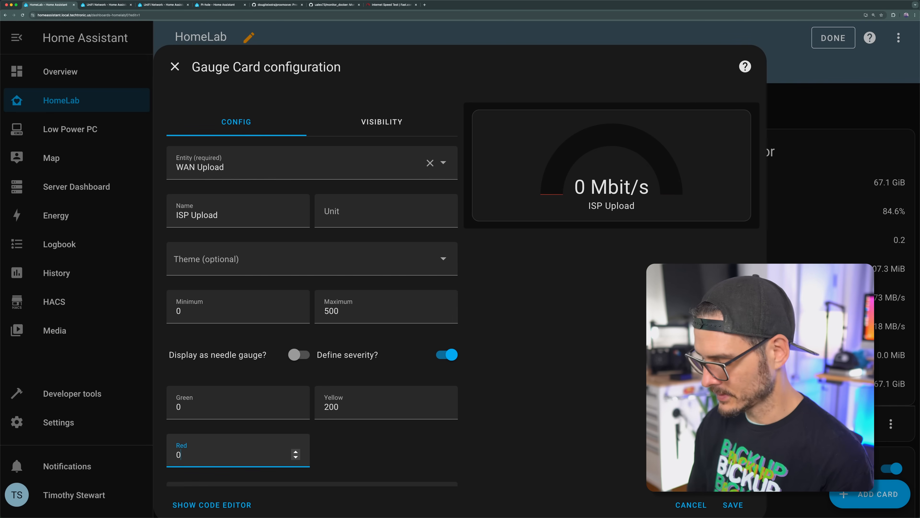
text(400)
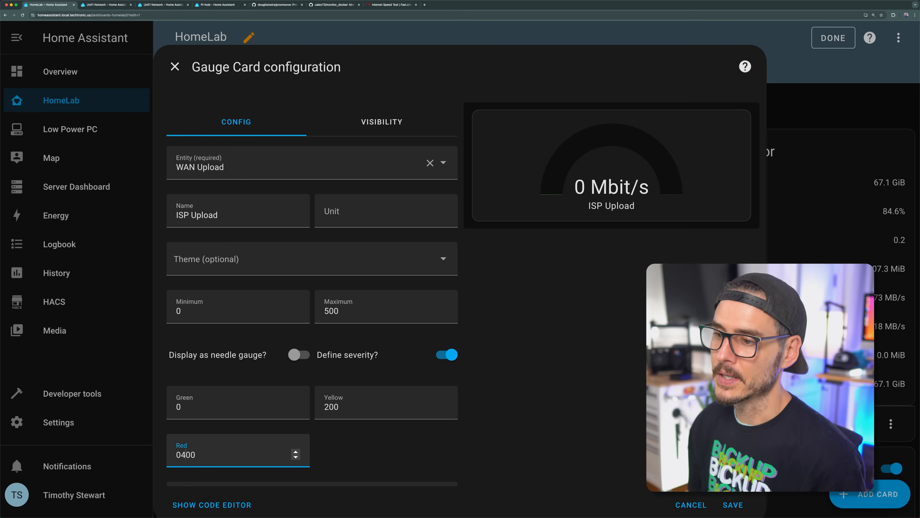
scroll(283, 440, down, 2)
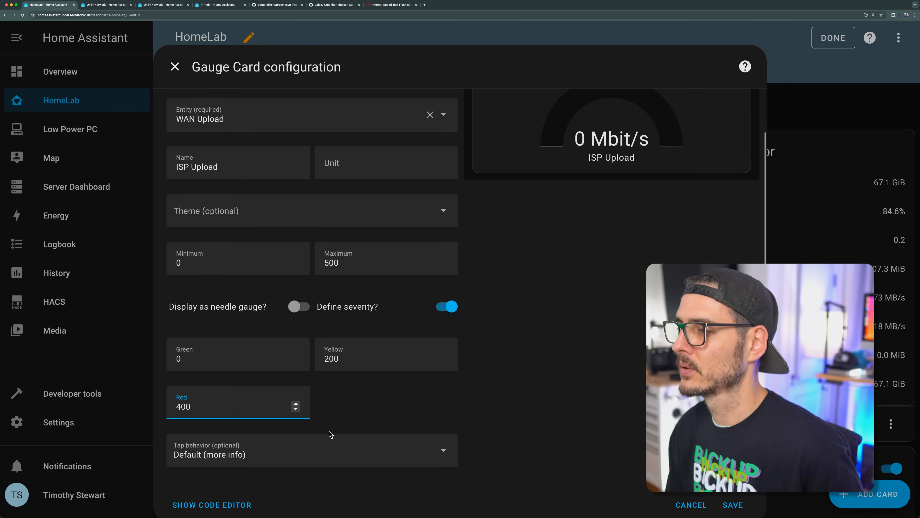
Step: Review the gauge's settings and its available tap behaviors, keeping Default (more info)
scroll(537, 209, up, 2)
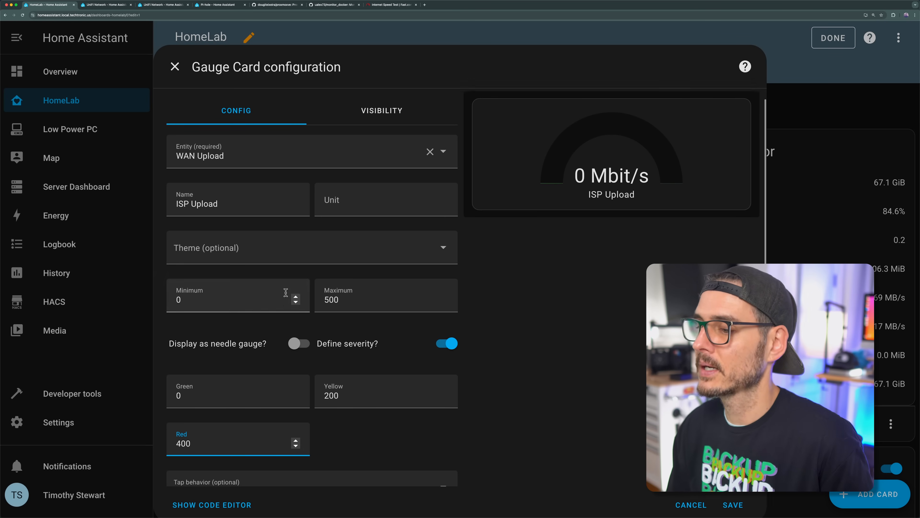
scroll(373, 454, down, 2)
click(372, 454)
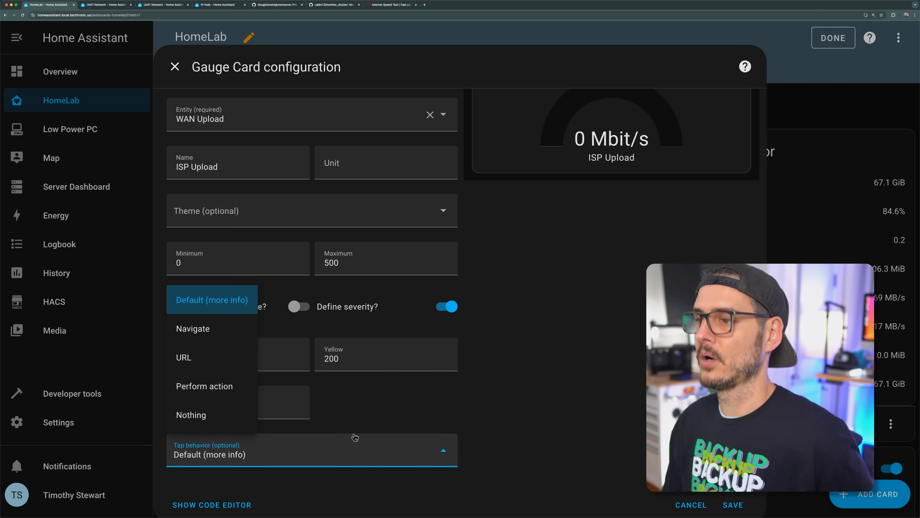
click(542, 387)
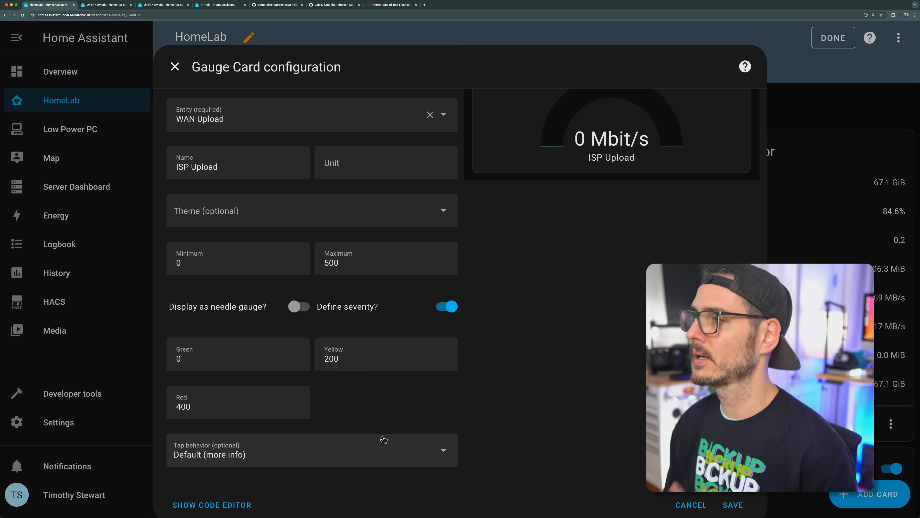
Step: Save the ISP Upload gauge card and move it to position 1 on the HomeLab dashboard
click(732, 505)
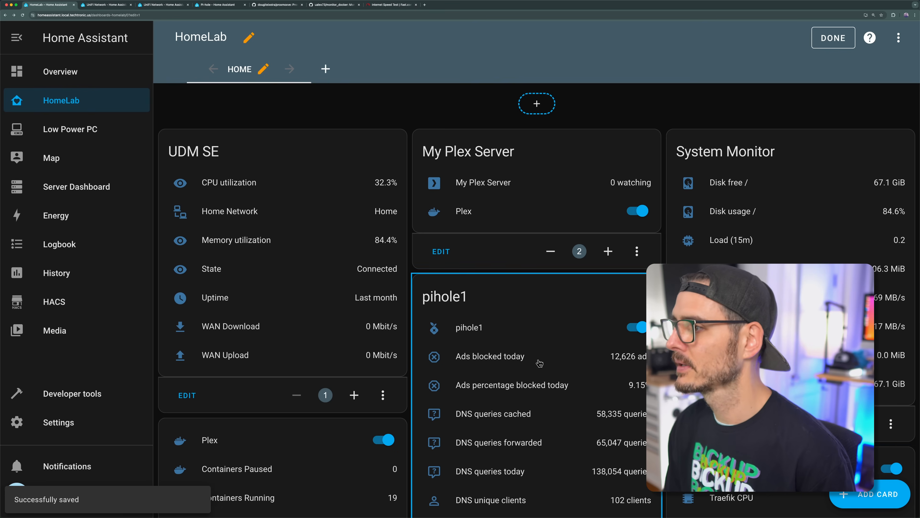
scroll(535, 299, down, 15)
scroll(540, 308, down, 10)
scroll(548, 319, down, 3)
scroll(550, 319, up, 3)
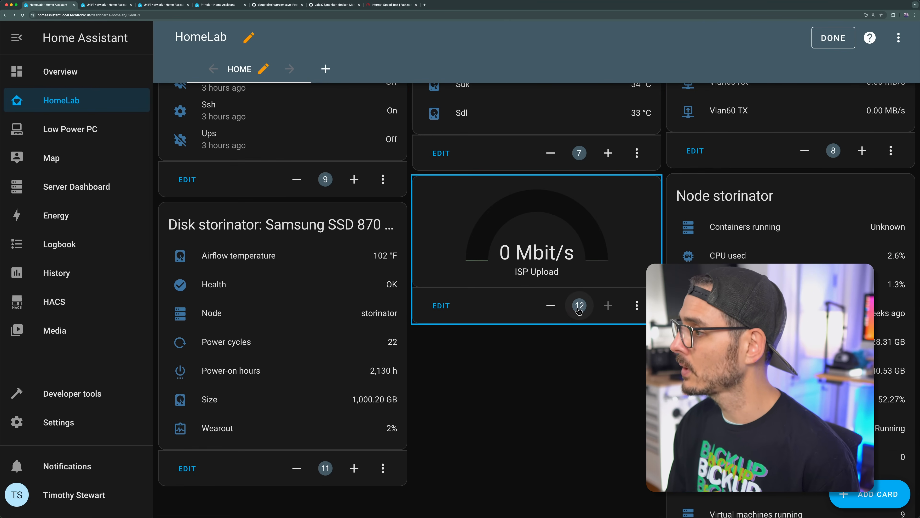
click(579, 306)
text(1)
click(546, 323)
scroll(558, 337, up, 20)
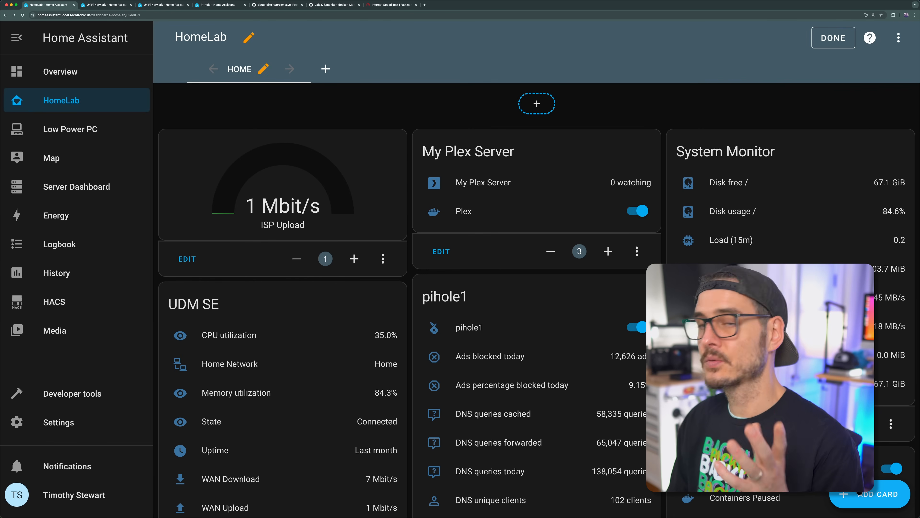
Step: Start another Gauge card on the dashboard, searching for "download" and choosing WAN Download as its entity
click(861, 492)
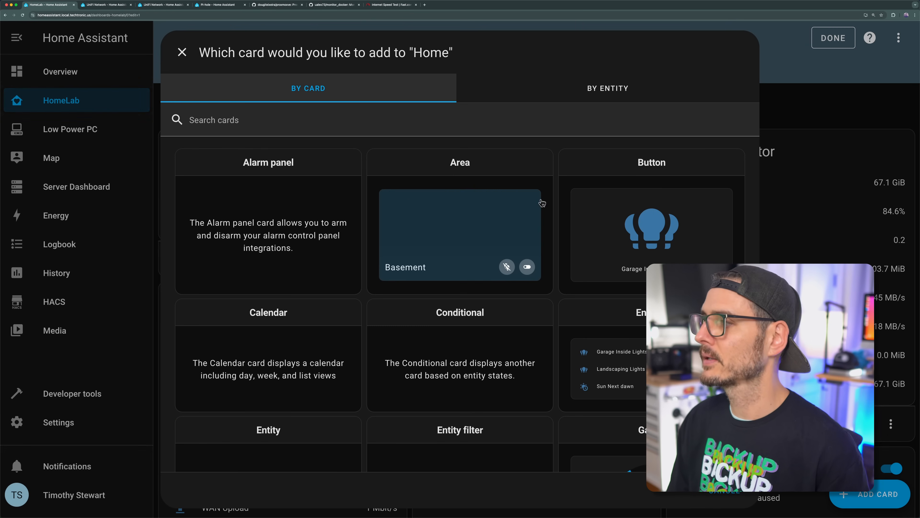
scroll(542, 203, down, 6)
click(609, 366)
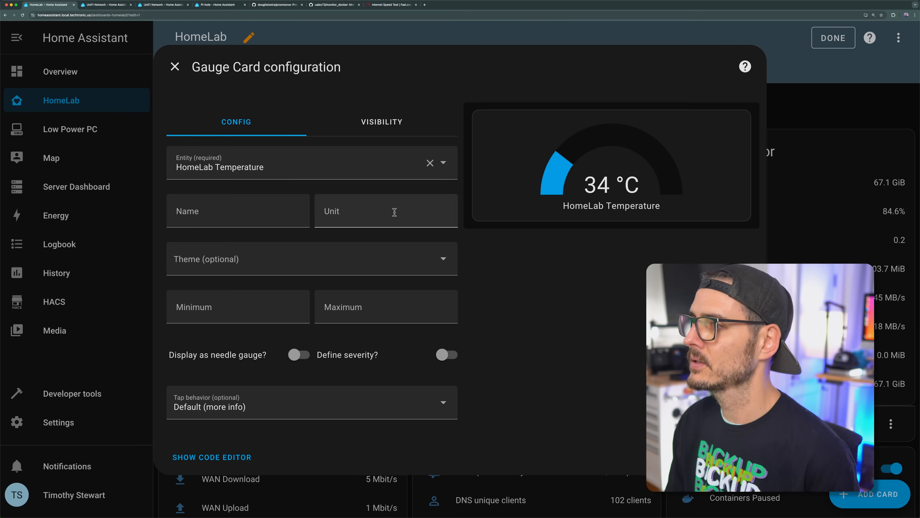
click(225, 167)
text(download)
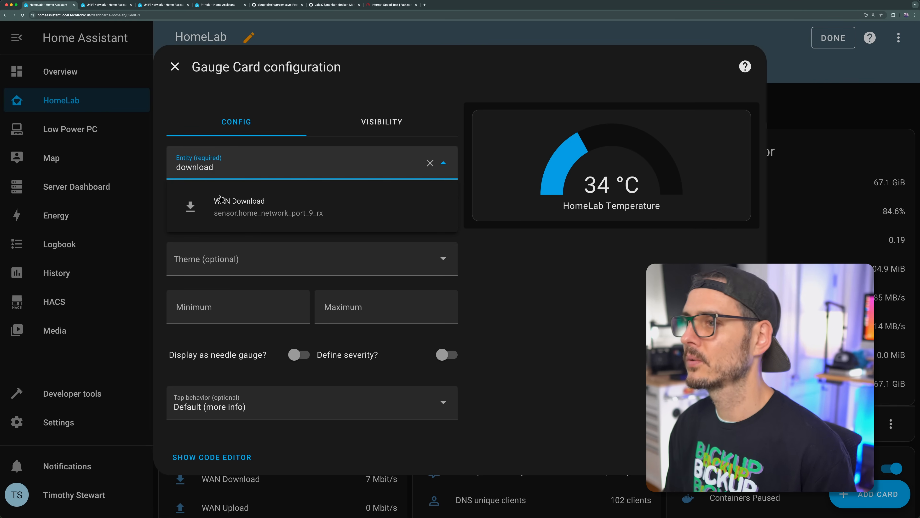
click(232, 210)
Step: Name the new gauge "ISP Download"
click(239, 217)
text(ISP Dom)
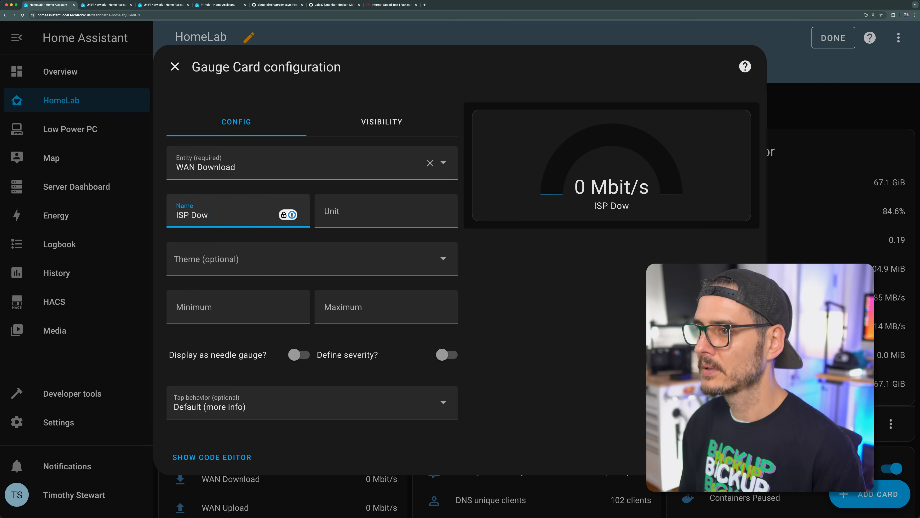
key(BackSpace)
key(BackSpace)
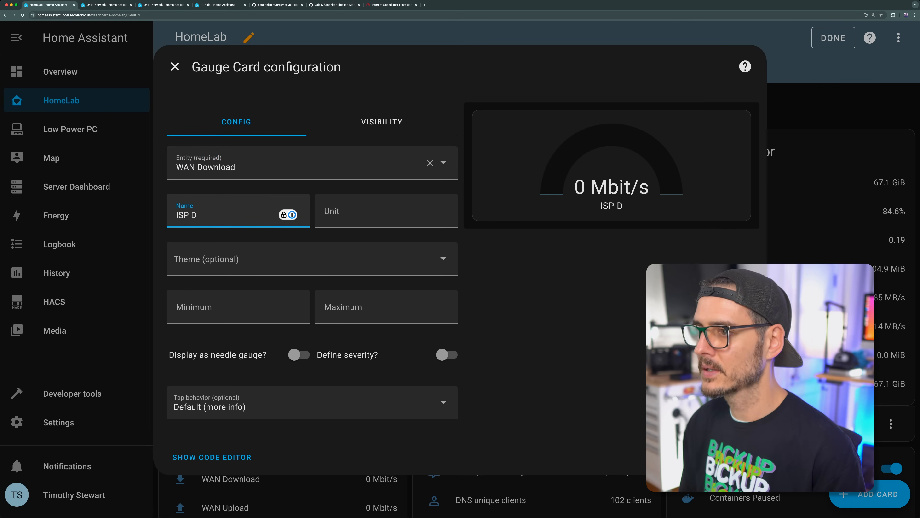
text(ownload)
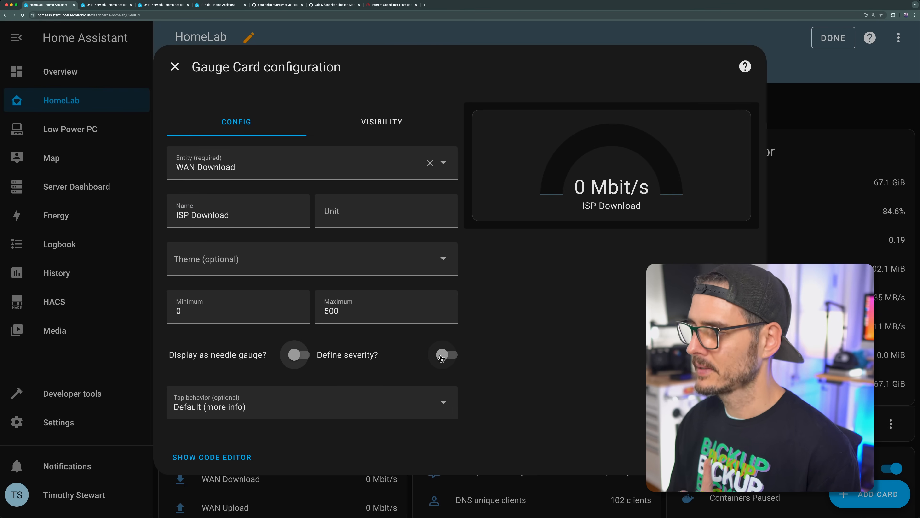
Step: Set the gauge's range from 0 to 500 and define its severity with green at 0, yellow at 300 and red at 400
click(446, 354)
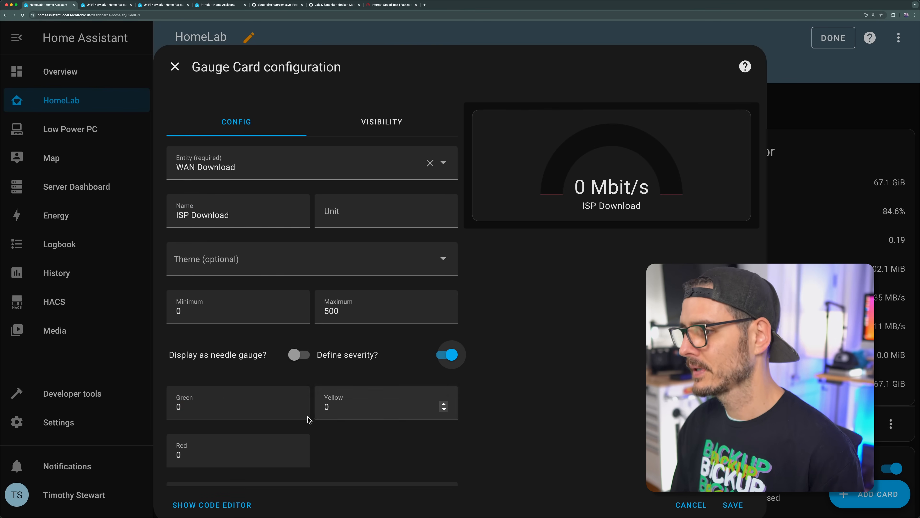
click(276, 408)
click(377, 412)
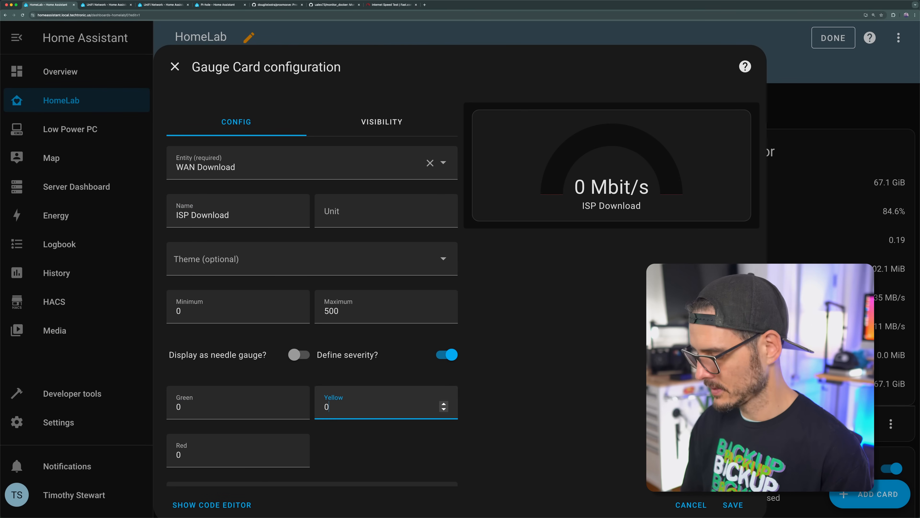
text(300)
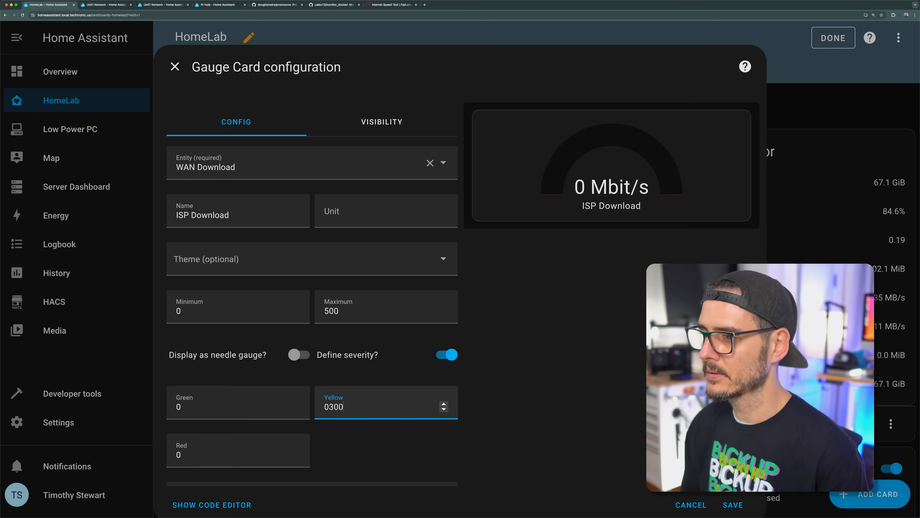
key(Tab)
text(400)
scroll(376, 412, down, 2)
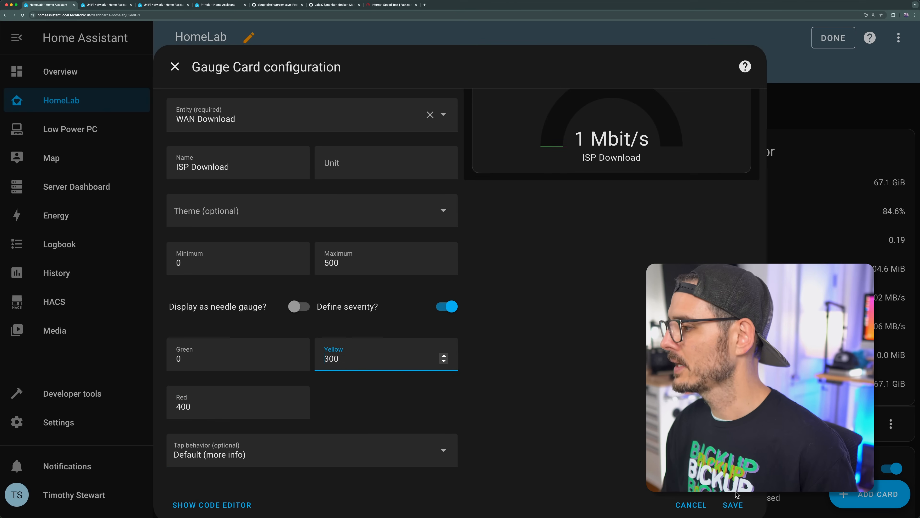
Step: Save the ISP Download gauge card, move it to position 2 and finish editing the dashboard
click(733, 504)
scroll(735, 493, down, 15)
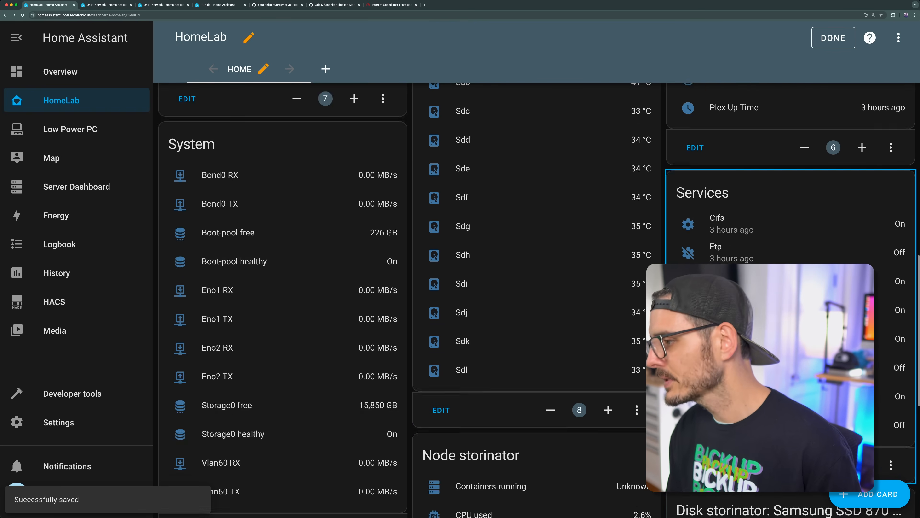
scroll(734, 494, down, 10)
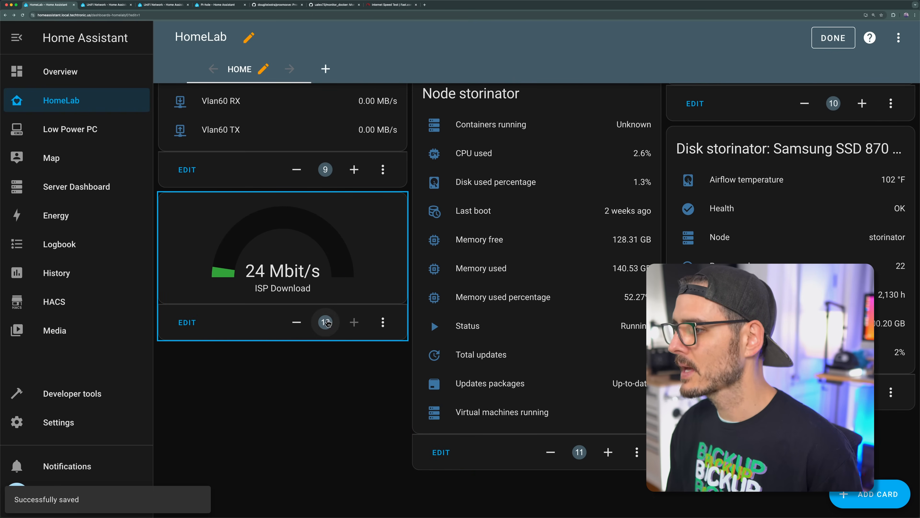
click(327, 322)
text(2)
click(545, 322)
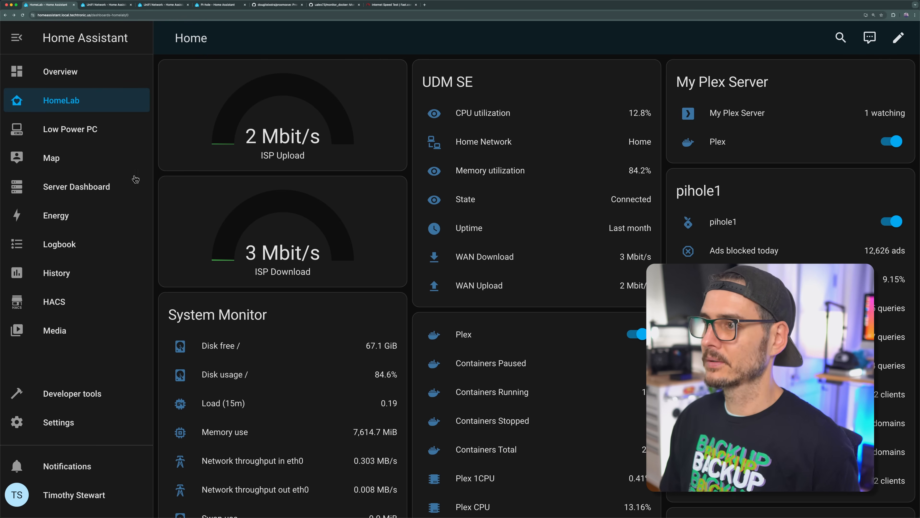
Step: View the ISP Upload gauge's history, rerun the Fast.com speed test and return to the HomeLab dashboard to watch the gauges
click(331, 119)
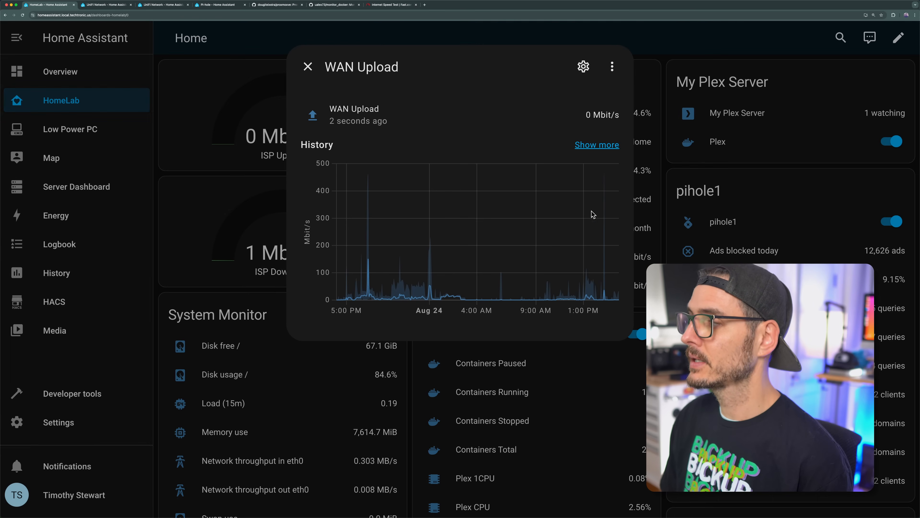
click(265, 184)
click(392, 5)
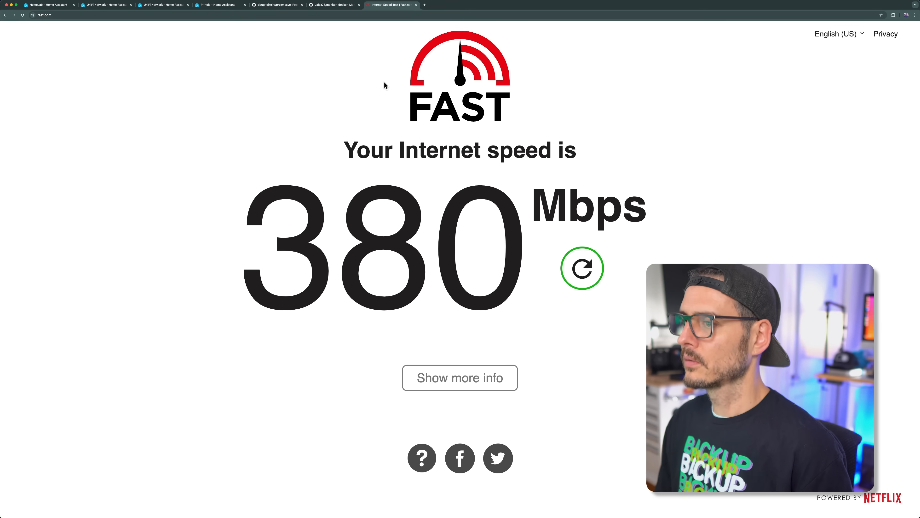
key(super+r)
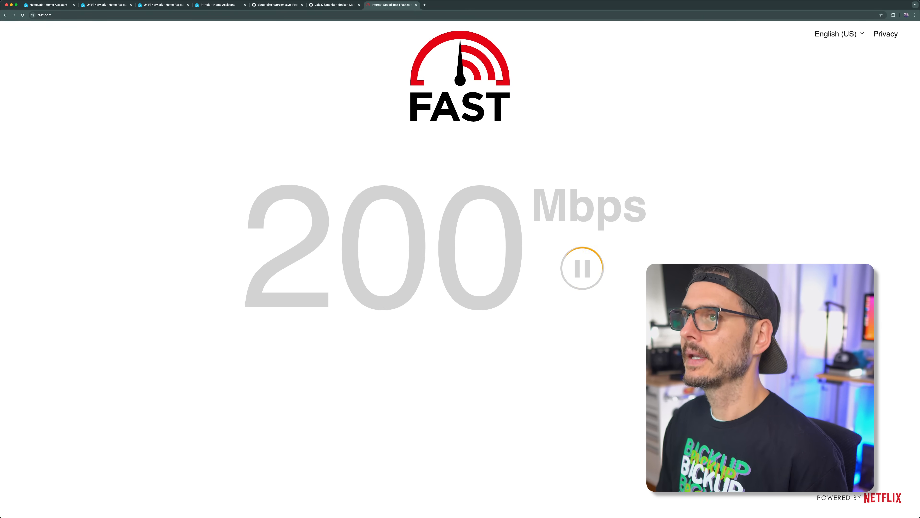
click(56, 5)
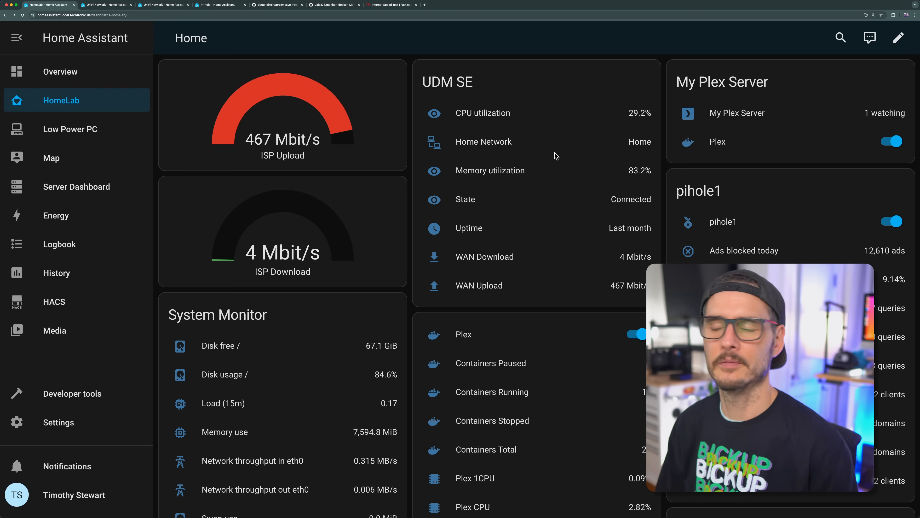
Step: Start a new Glance card on the HomeLab dashboard and replace its first entity with the Docker CPU sensor
click(899, 38)
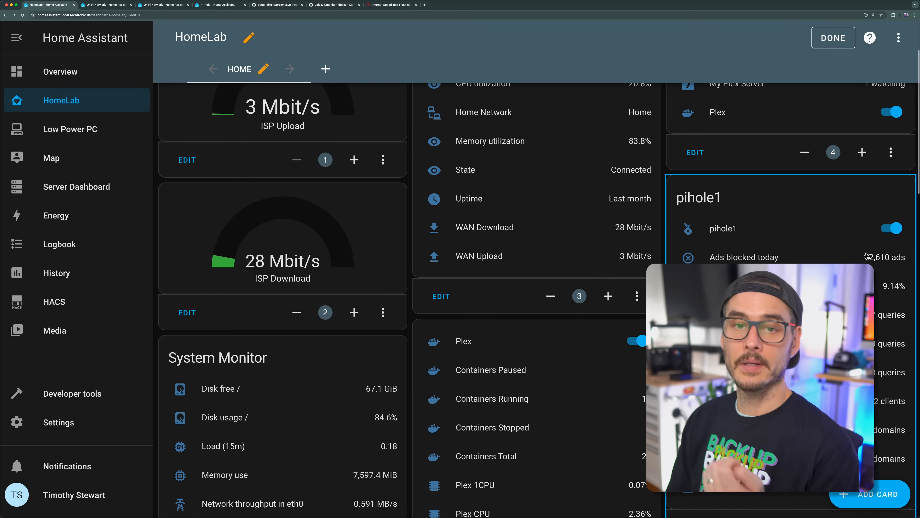
click(862, 504)
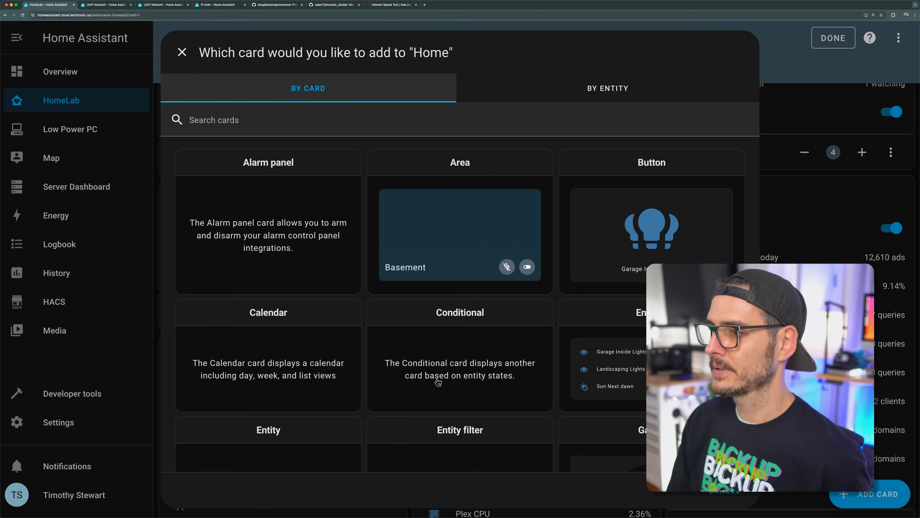
scroll(403, 338, down, 6)
click(271, 372)
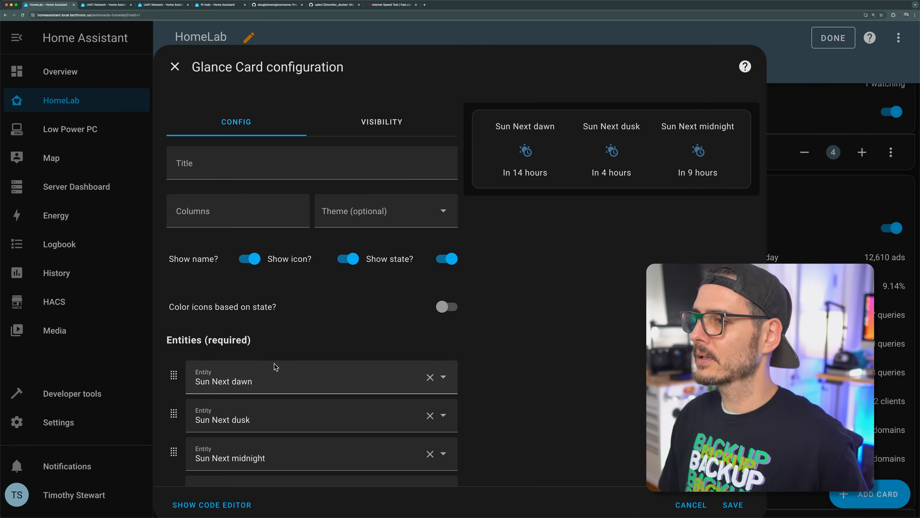
click(264, 374)
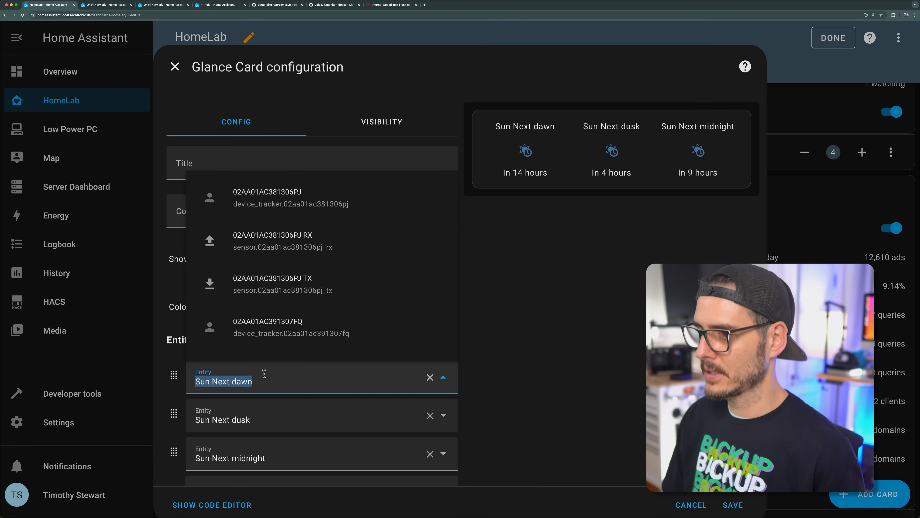
text(cpu)
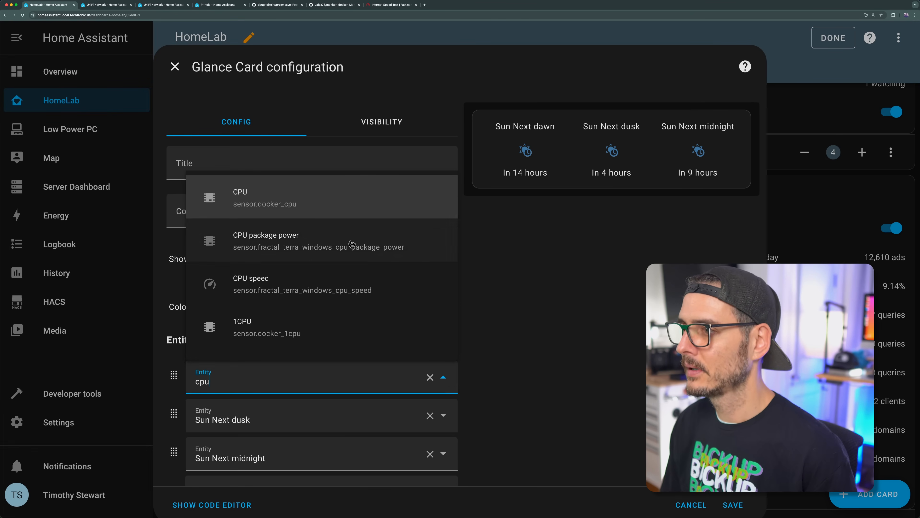
click(342, 209)
Step: Set the Glance card's remaining entities to the Docker Memory sensor, docker-1 RX and docker-1 TX
click(284, 417)
text(memo)
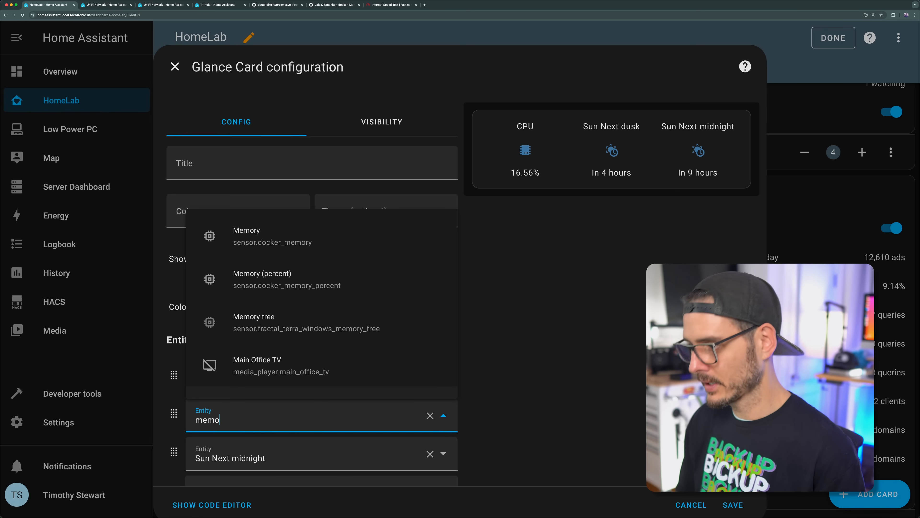
click(250, 238)
click(250, 418)
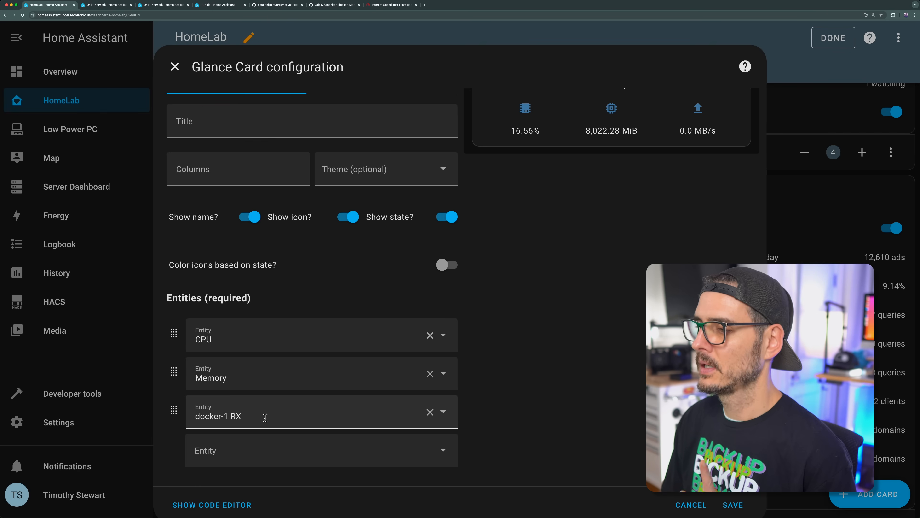
click(255, 455)
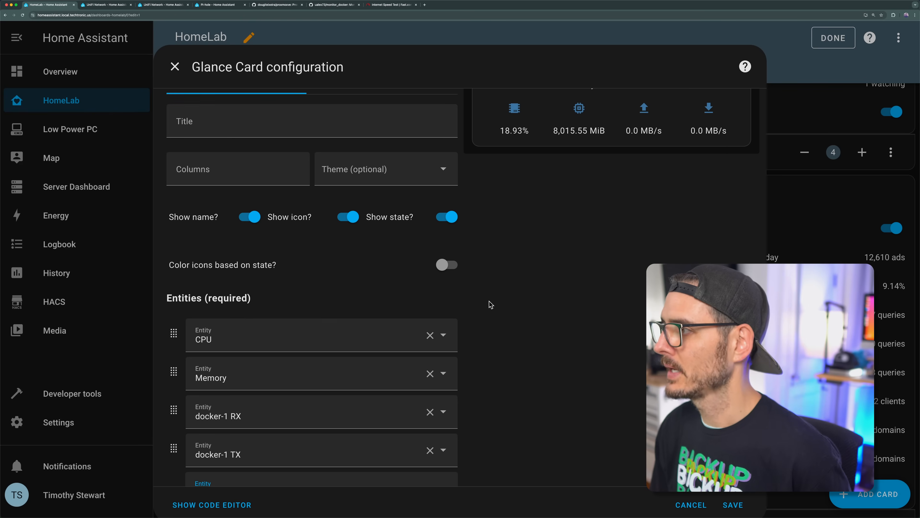
scroll(501, 311, up, 2)
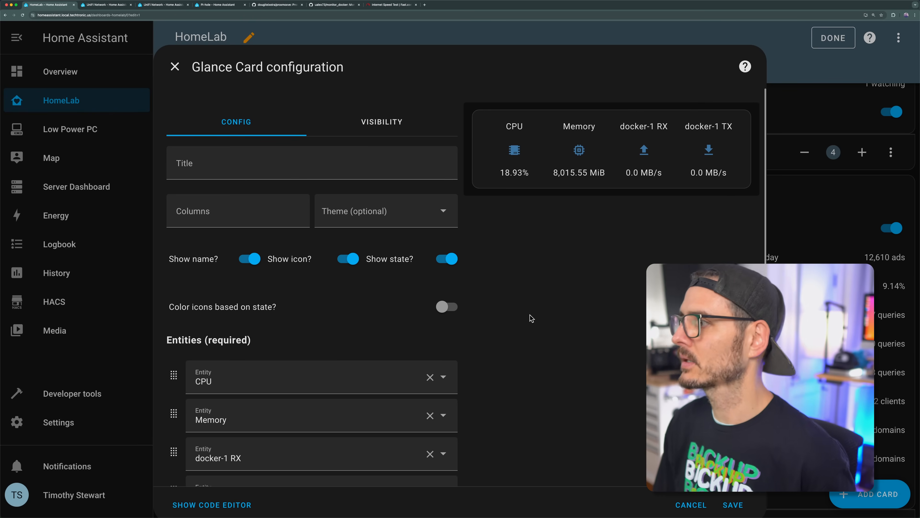
scroll(585, 435, down, 2)
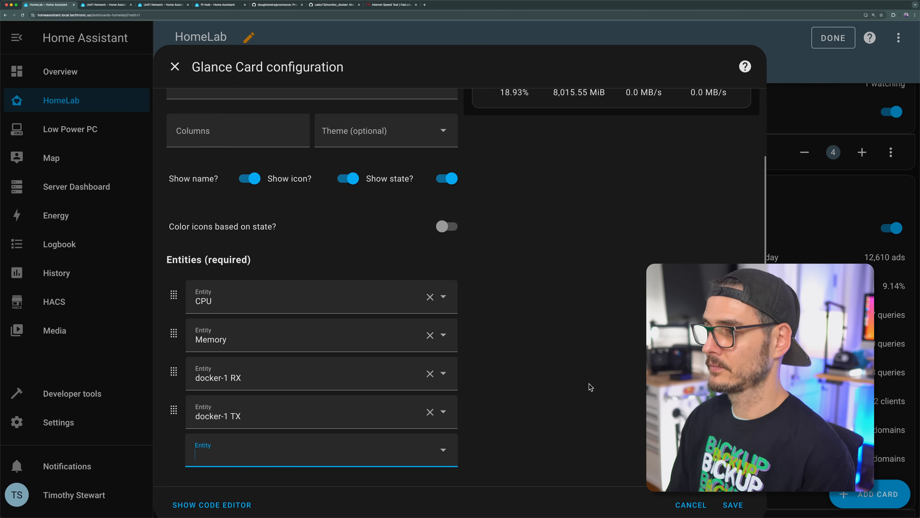
Step: Try the Glance card's name, icon and state display options, switching each one off and back on
scroll(492, 248, up, 2)
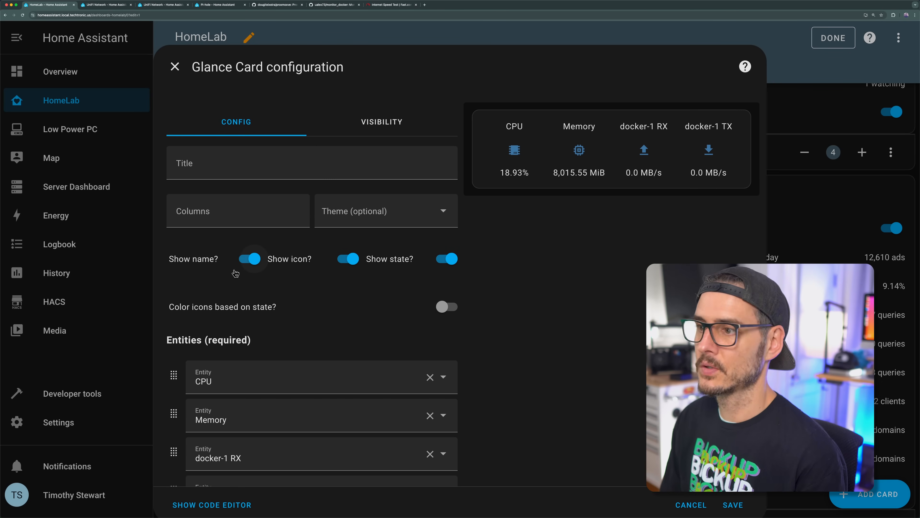
click(251, 257)
click(252, 258)
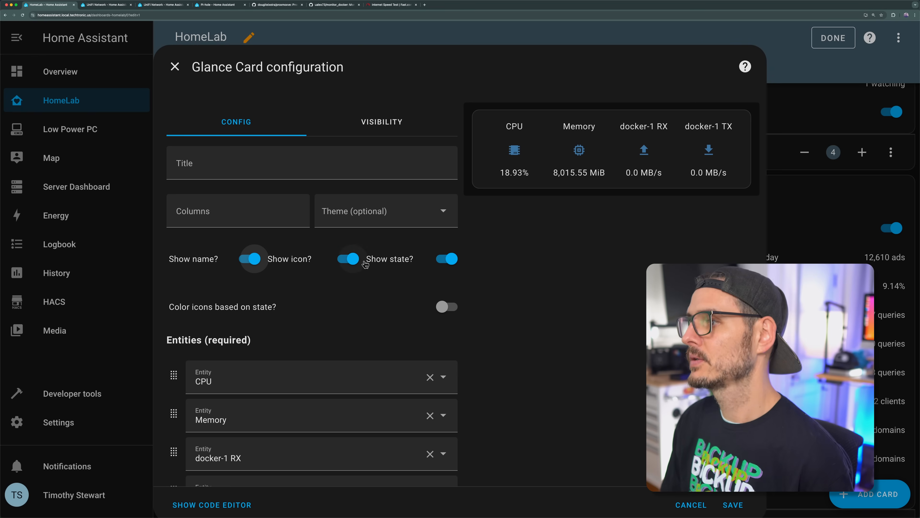
click(349, 259)
click(350, 259)
click(452, 258)
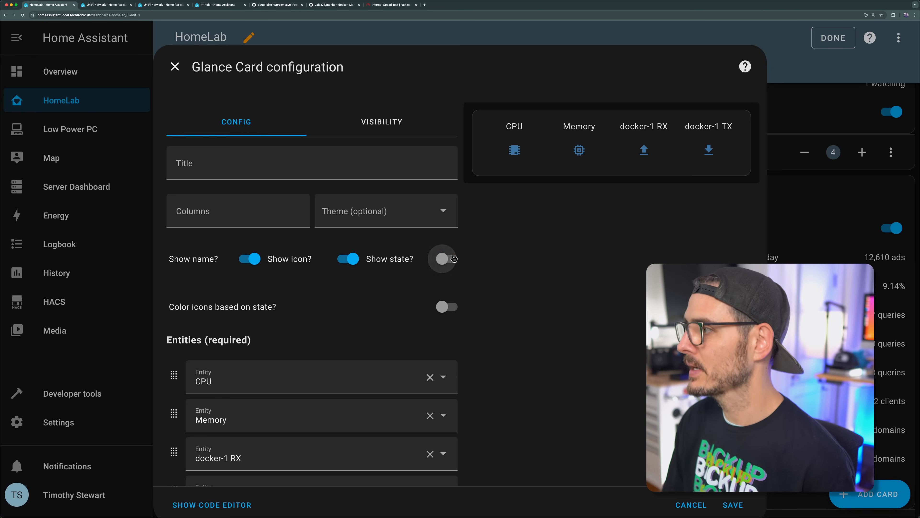
click(454, 258)
scroll(453, 258, down, 3)
scroll(453, 258, up, 3)
Step: Save the Glance card and move it to position 3 on the dashboard
click(729, 512)
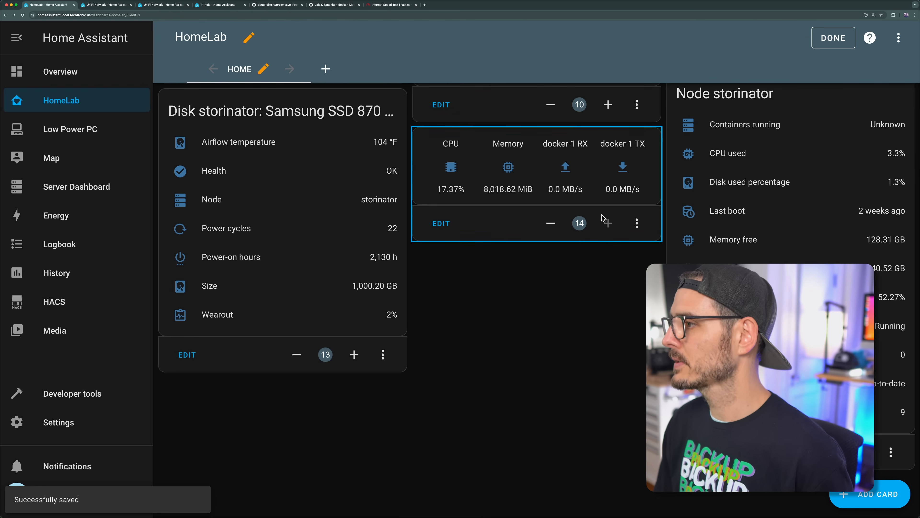
click(582, 223)
key(BackSpace)
key(BackSpace)
text(3)
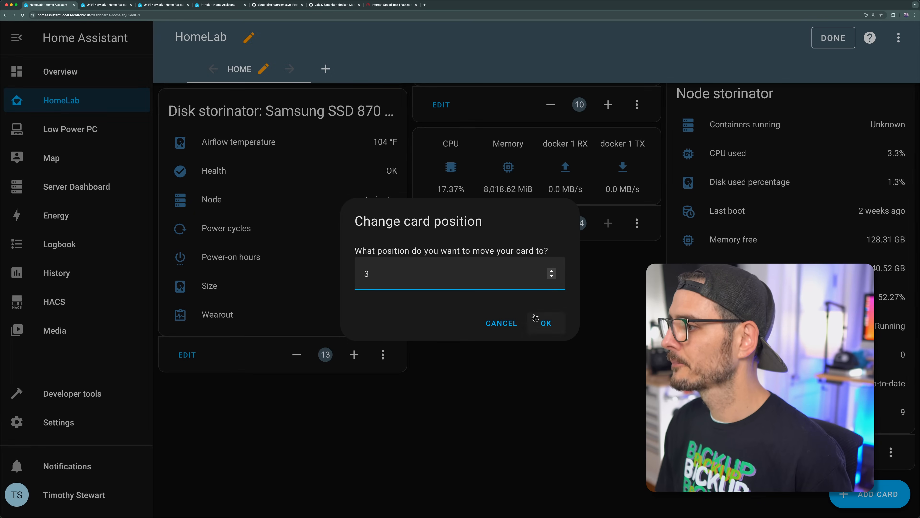
click(535, 318)
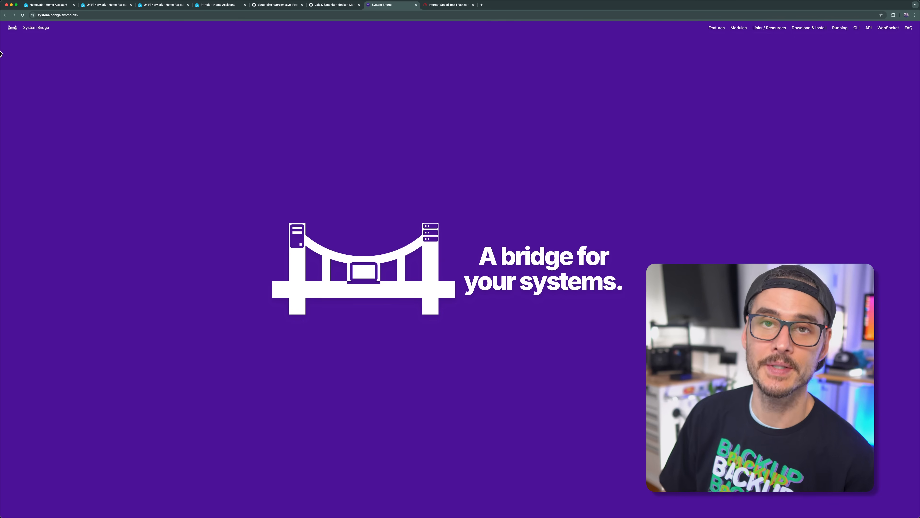
Step: Switch to Home Assistant, open the integrations settings and add a new System Bridge integration
click(44, 3)
click(51, 428)
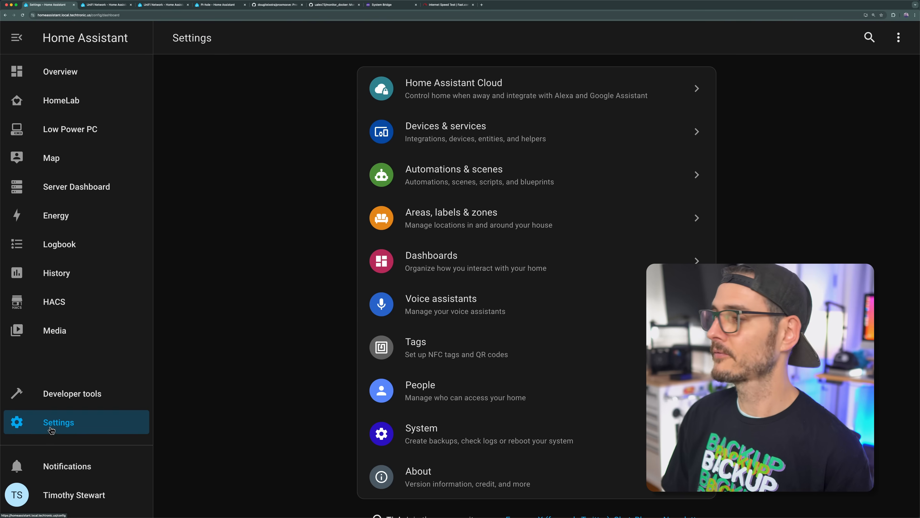
click(496, 120)
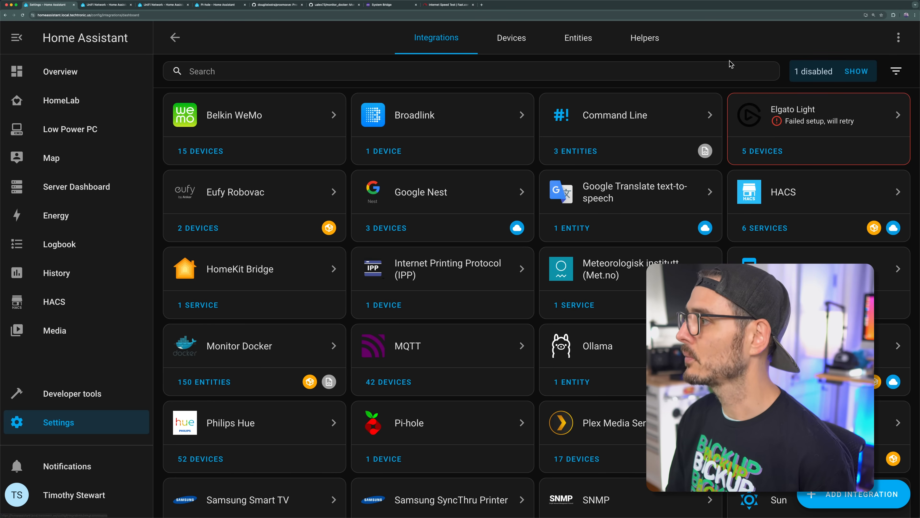
click(862, 494)
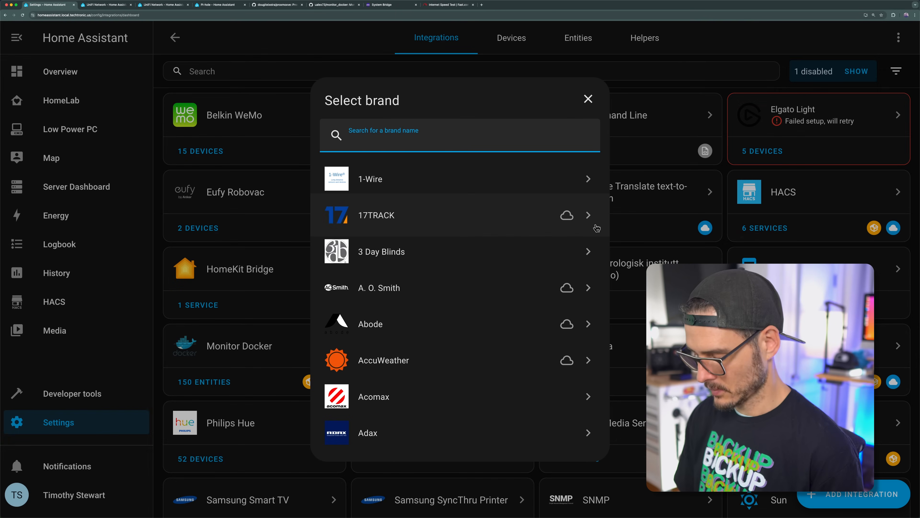
text(syst)
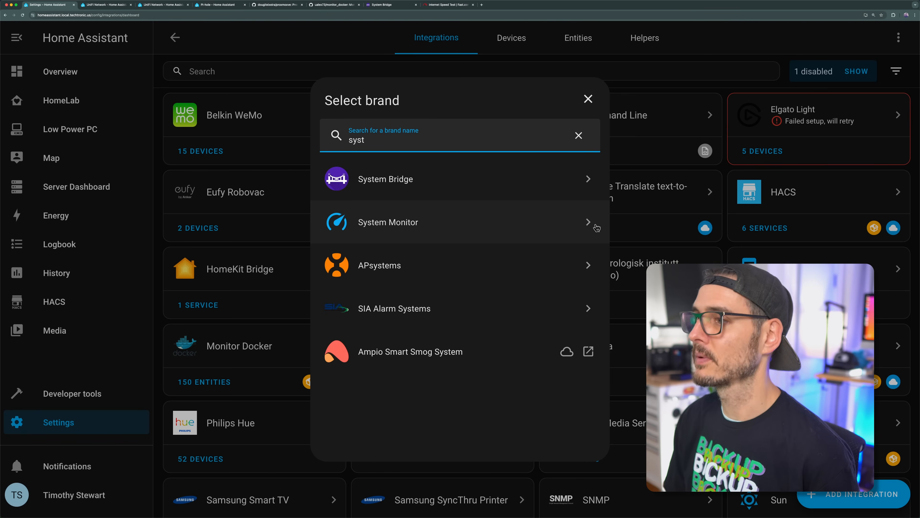
click(545, 194)
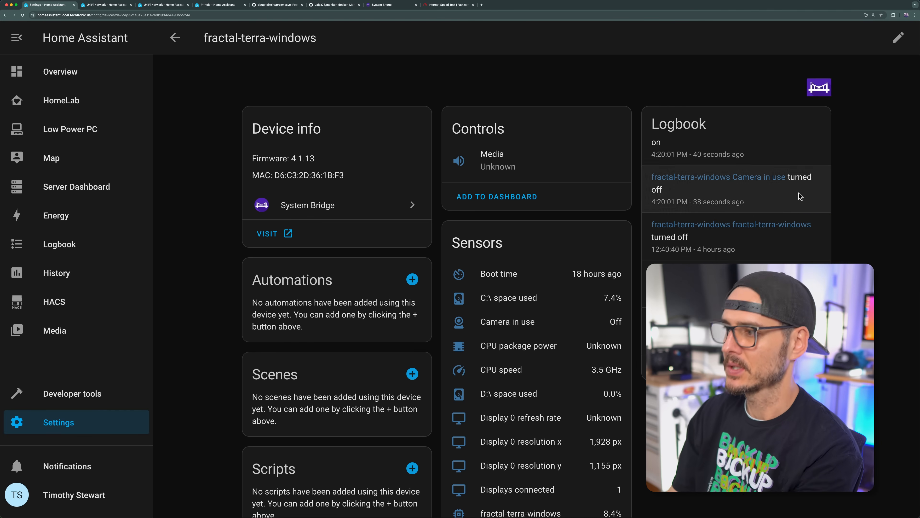
Step: Look through the sensors that System Bridge provides for the fractal-terra-windows device
scroll(525, 342, down, 2)
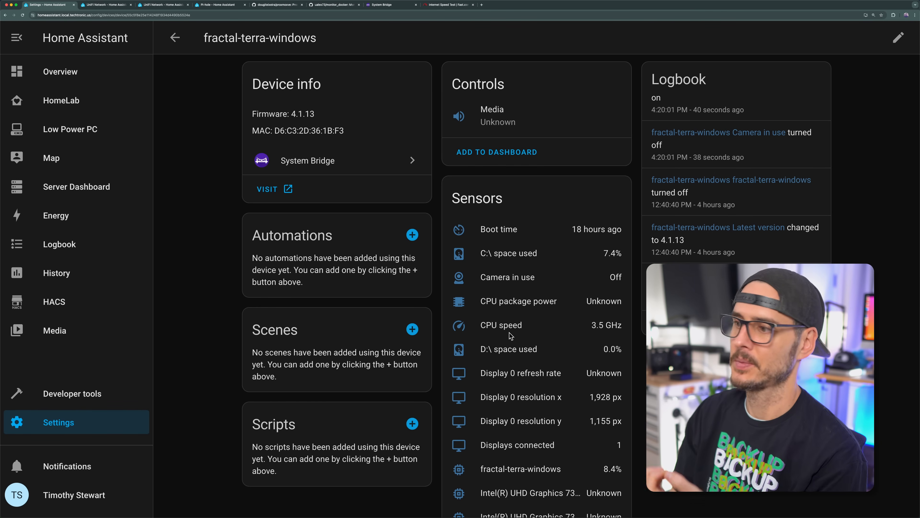
scroll(510, 336, down, 10)
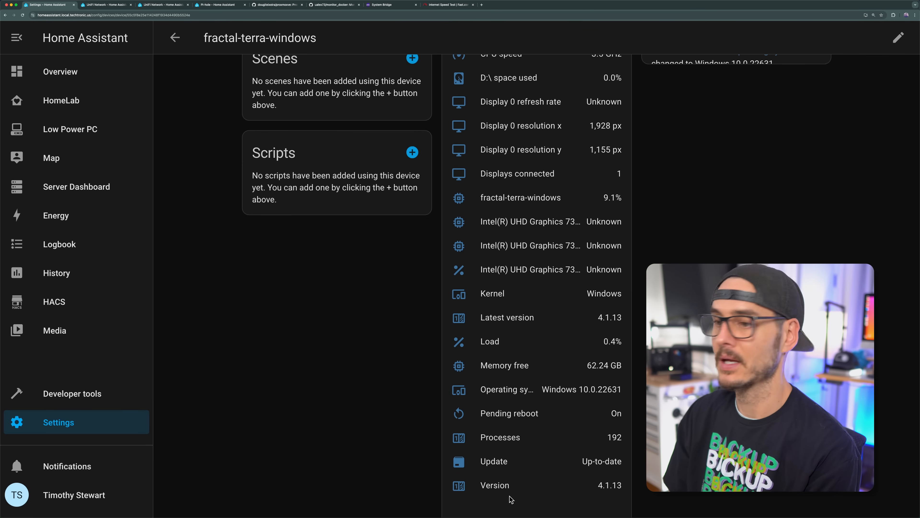
scroll(589, 294, up, 9)
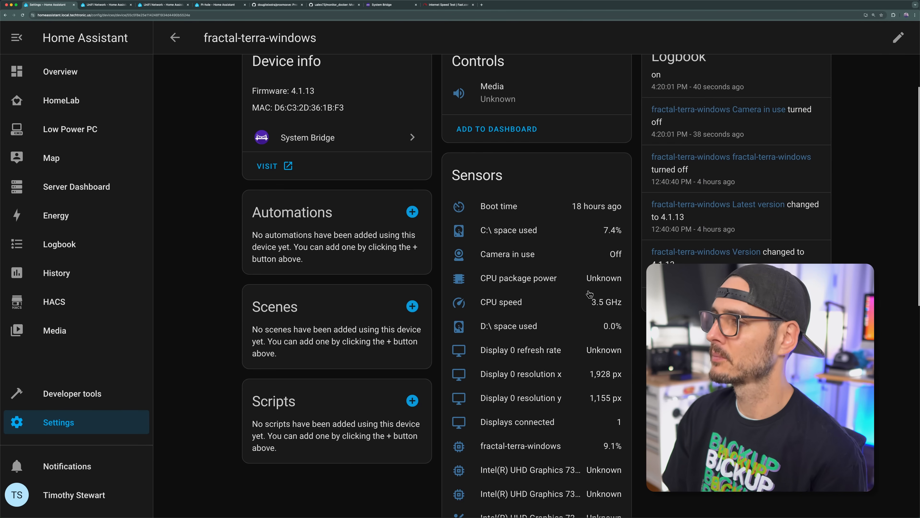
scroll(741, 203, up, 5)
scroll(742, 203, down, 6)
scroll(495, 232, down, 10)
scroll(493, 251, up, 6)
scroll(506, 227, down, 13)
scroll(506, 227, down, 2)
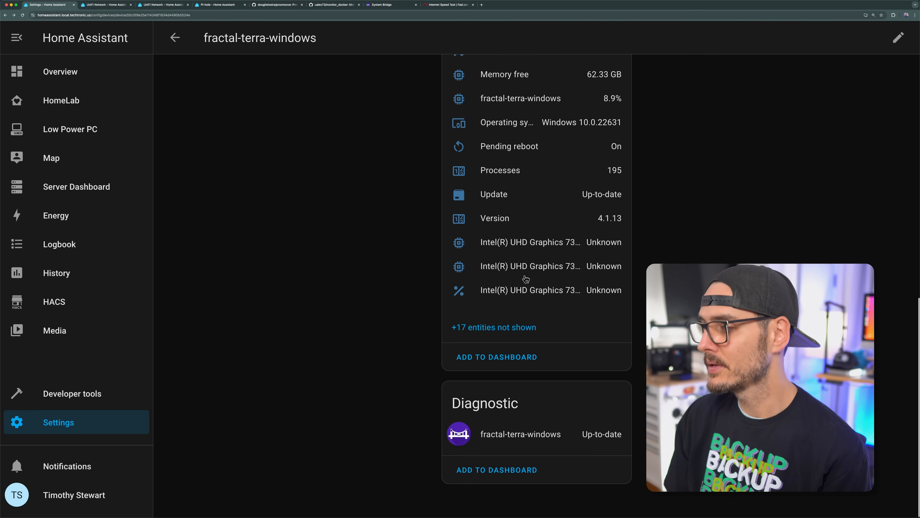
Step: Add the fractal-terra-windows sensors as a card to the HomeLab dashboard
click(499, 358)
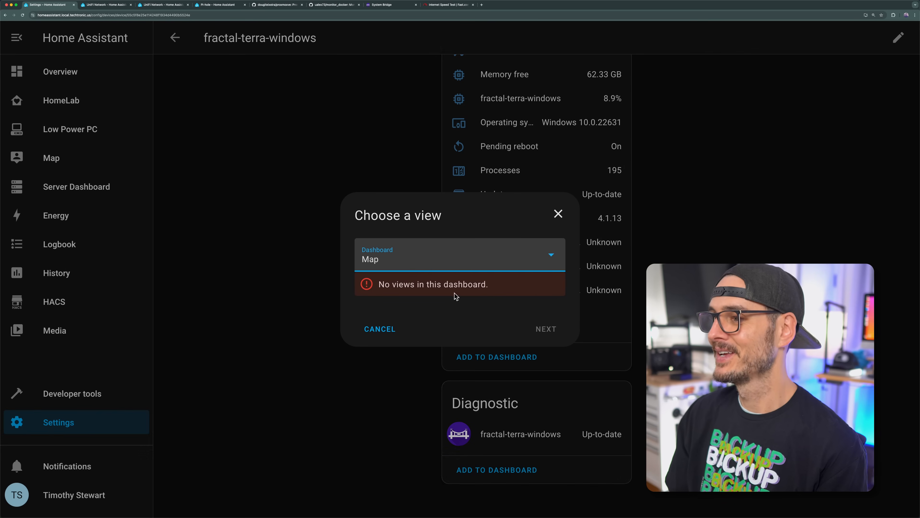
click(435, 268)
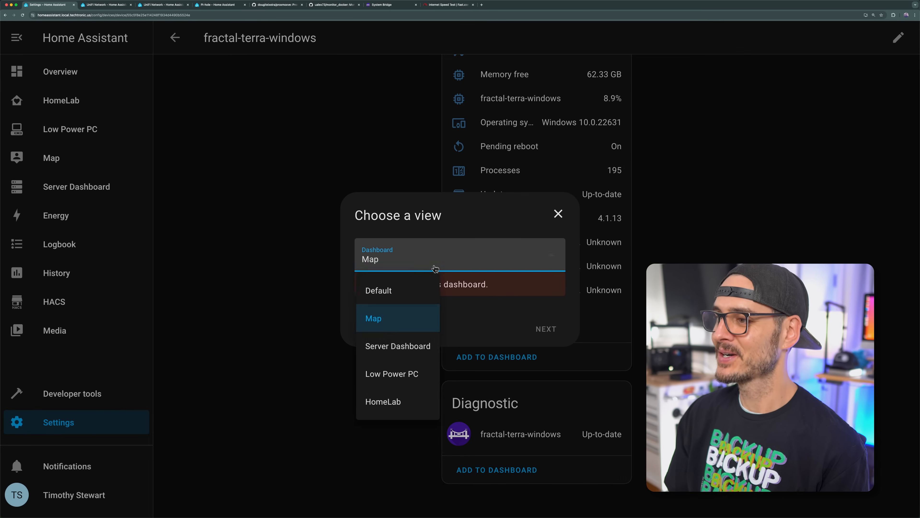
click(410, 348)
click(546, 328)
click(533, 489)
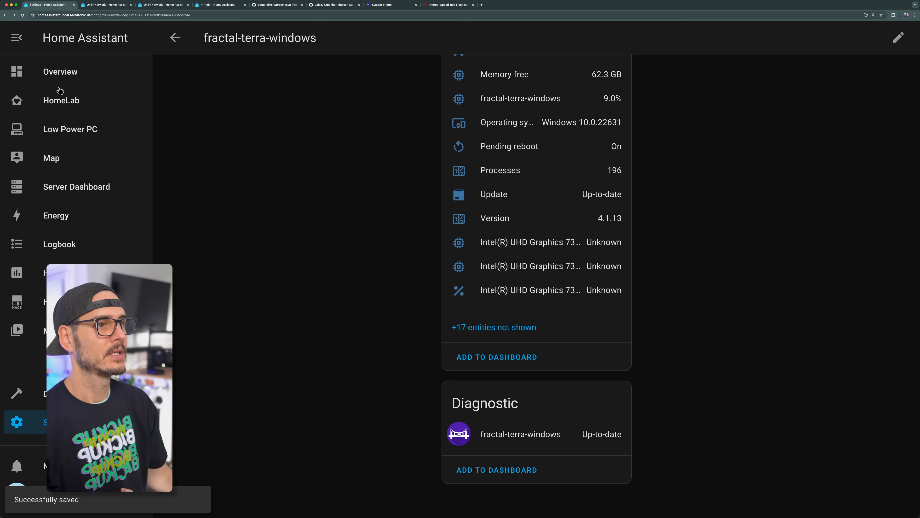
Step: Open the HomeLab dashboard and look over the fractal-terra-windows card
click(60, 93)
scroll(496, 314, down, 10)
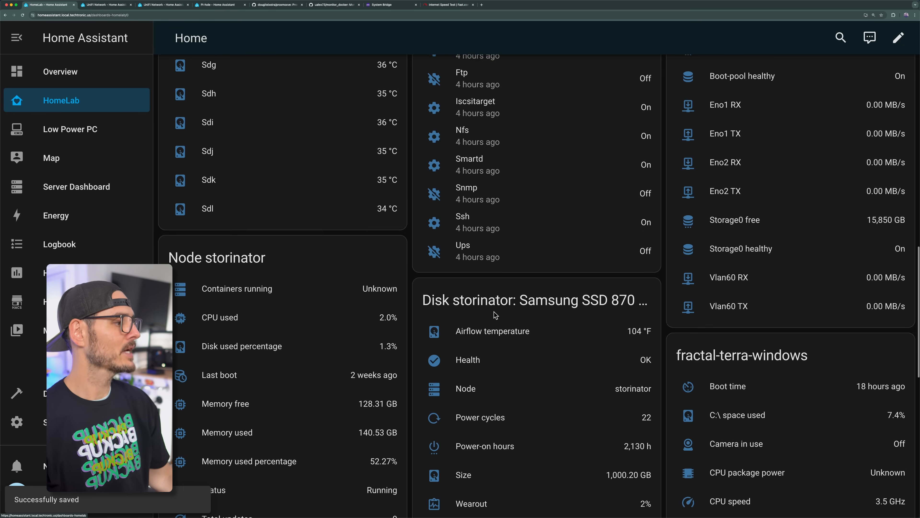
scroll(496, 315, down, 10)
scroll(768, 304, up, 2)
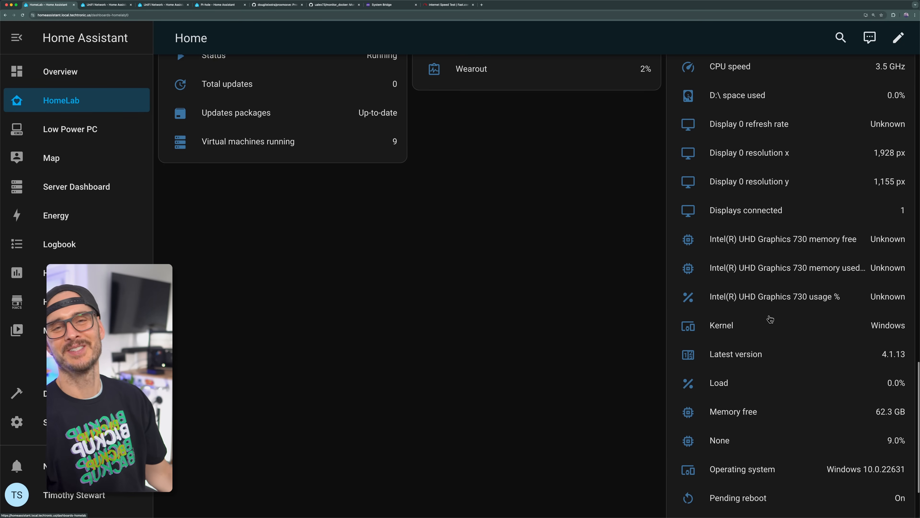
scroll(770, 319, up, 1)
scroll(772, 338, up, 5)
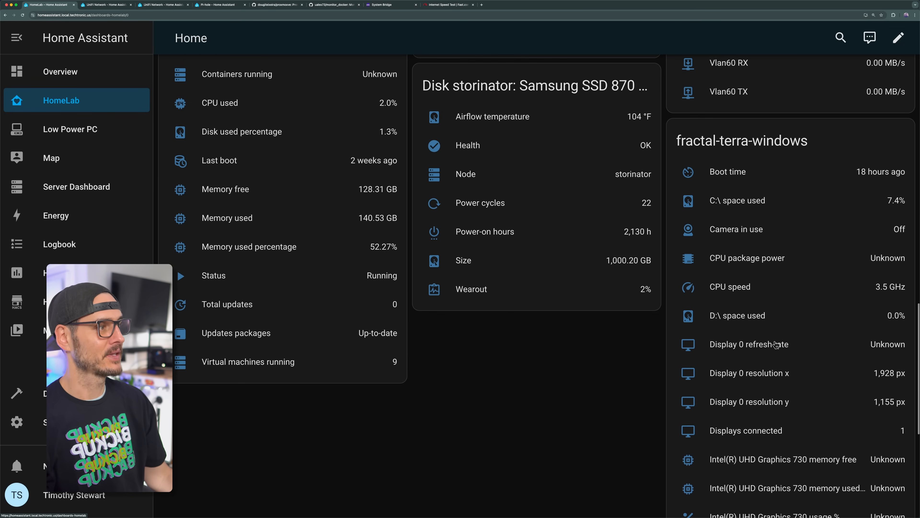
scroll(757, 354, up, 1)
scroll(748, 363, down, 8)
Step: View the history of the Latest version and Processes sensors on the fractal-terra-windows card
click(735, 267)
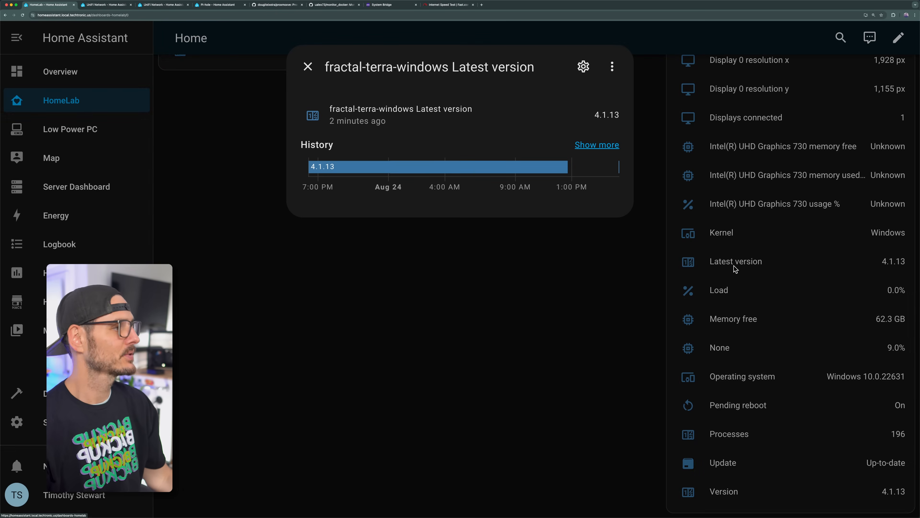
click(718, 269)
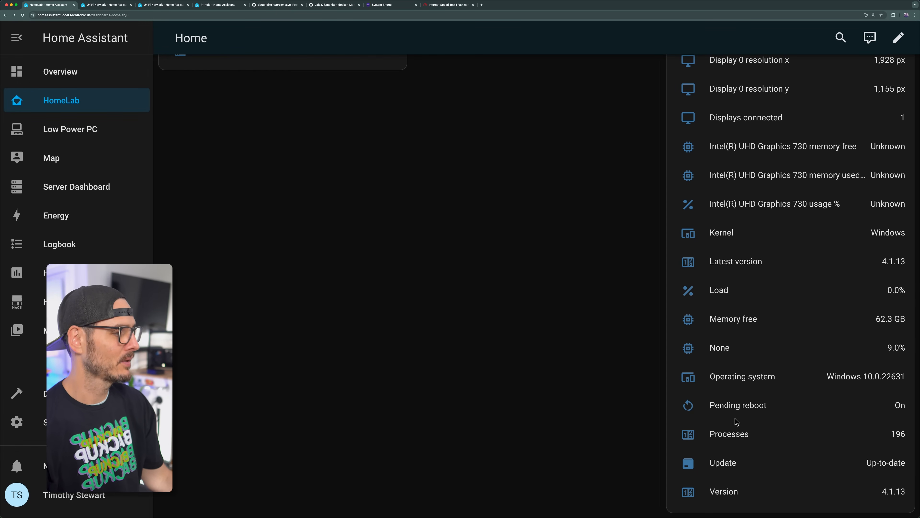
click(730, 435)
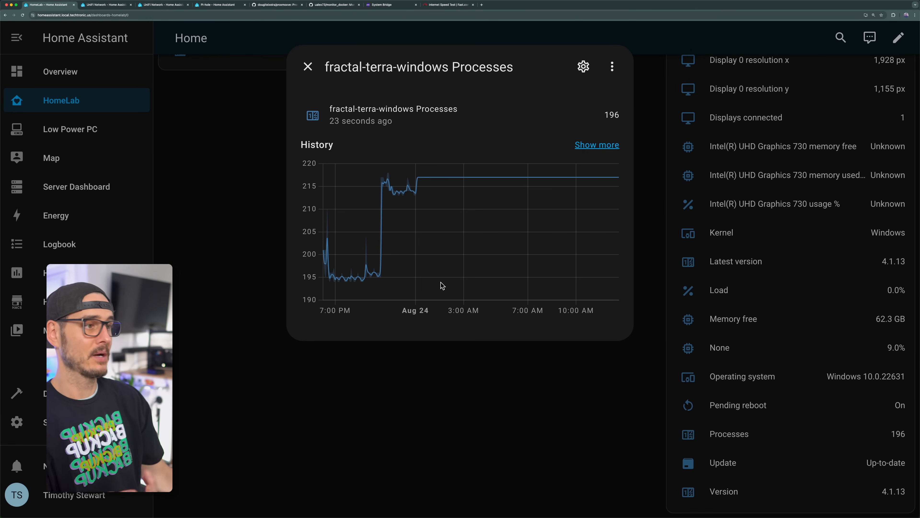
click(741, 355)
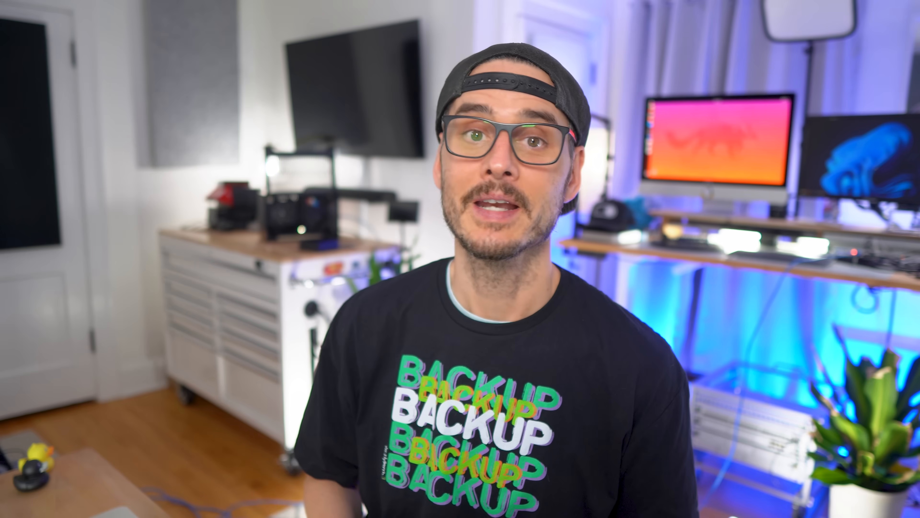